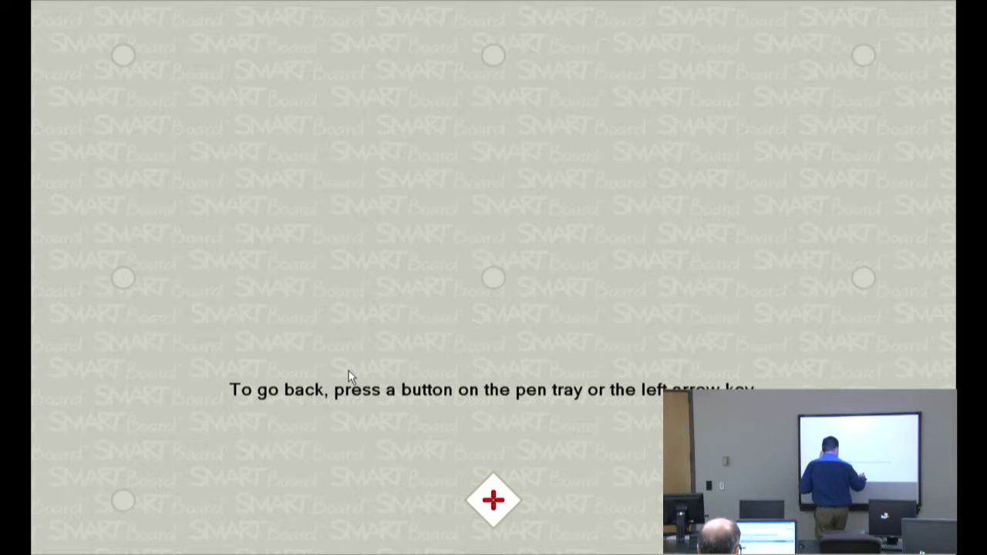
Register the remaining SMART Board orientation targets, from the bottom centre one through the bottom right one.
click(494, 499)
click(864, 56)
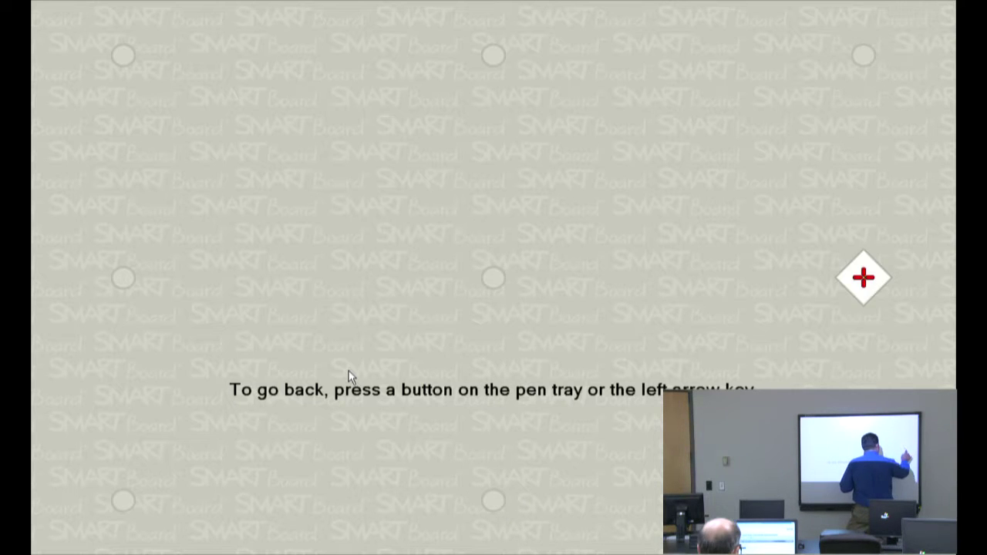
click(863, 278)
click(864, 499)
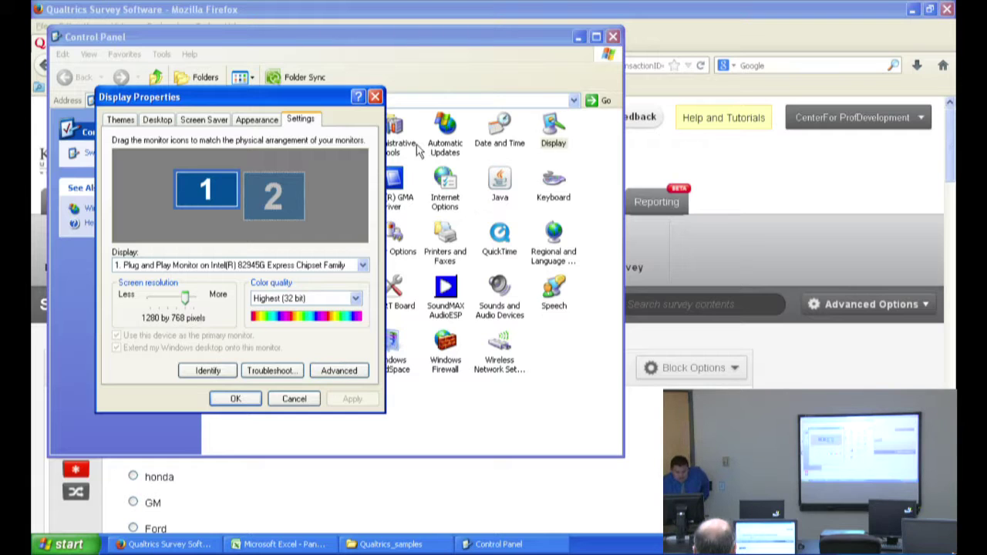
Close the Display Properties dialog and the Control Panel window to return to the survey editor.
click(375, 97)
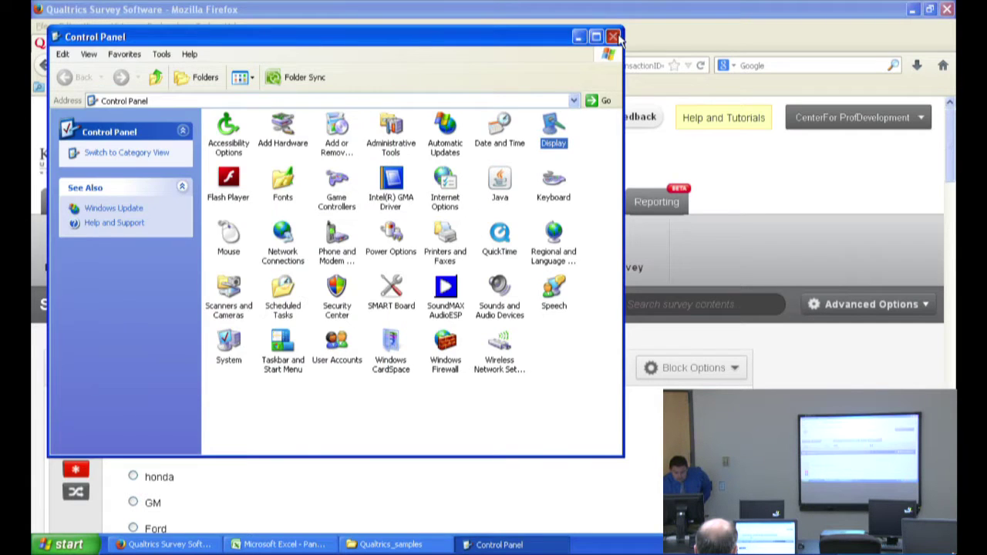
click(617, 34)
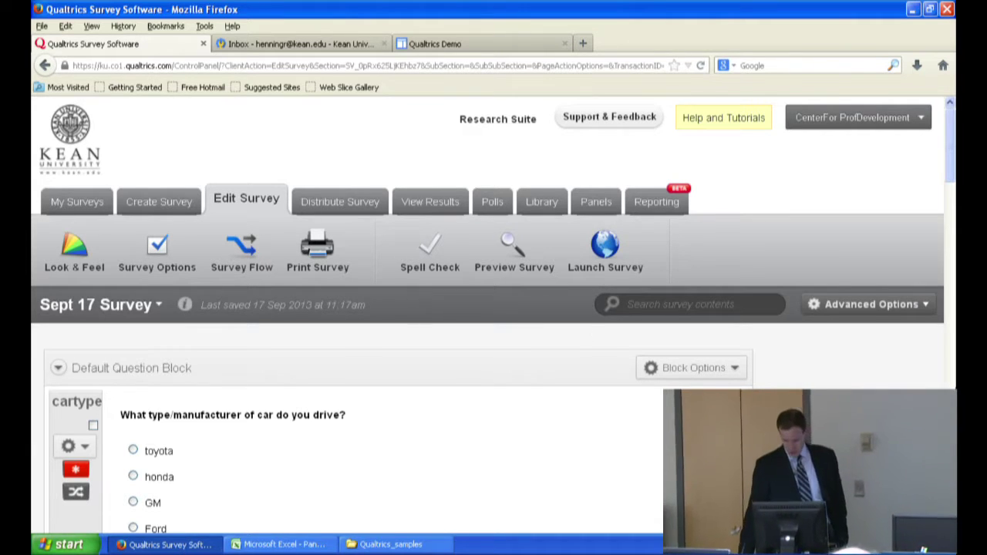
Review the questions of the Sept 17 Survey, from car type and satisfaction through age, marital status and household income.
drag(950, 178, 951, 196)
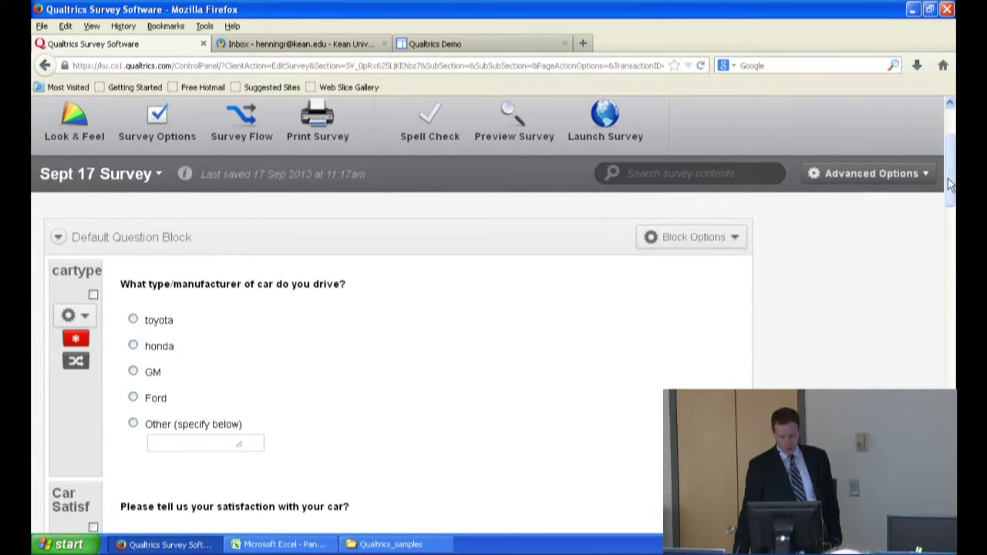
mouse_move(951, 179)
mouse_down()
mouse_move(953, 442)
mouse_move(947, 269)
mouse_move(940, 295)
mouse_move(944, 177)
mouse_up()
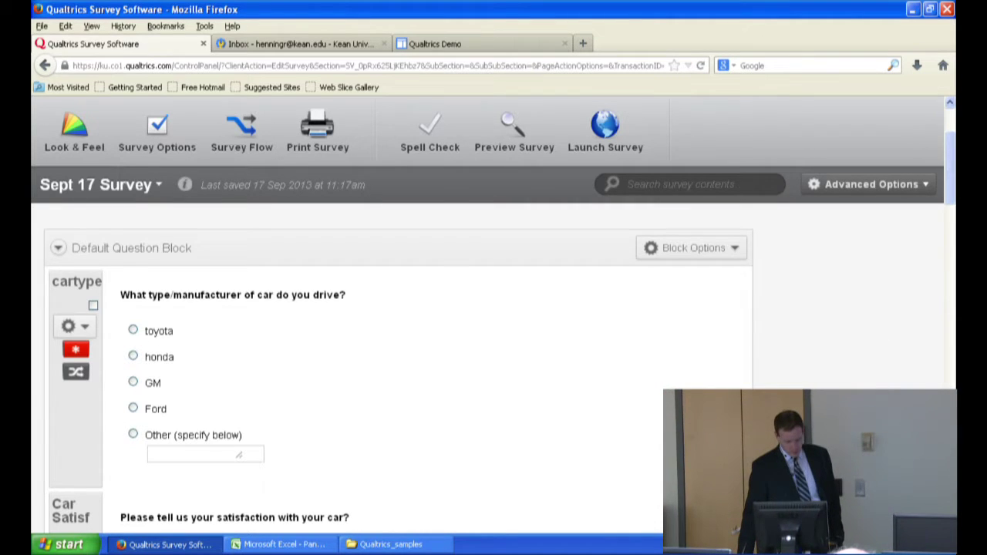
scroll(940, 222, down, 10)
scroll(493, 309, down, 9)
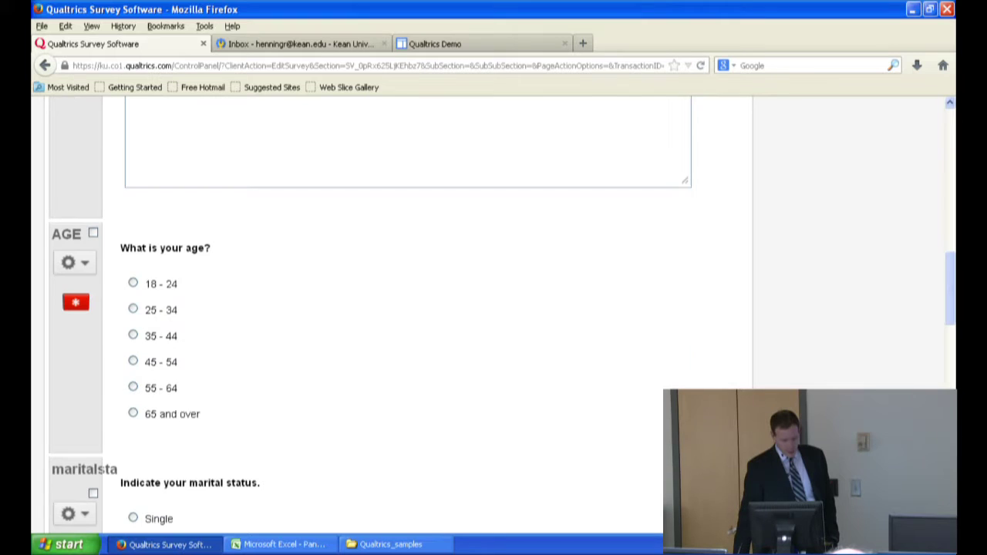
scroll(392, 308, down, 4)
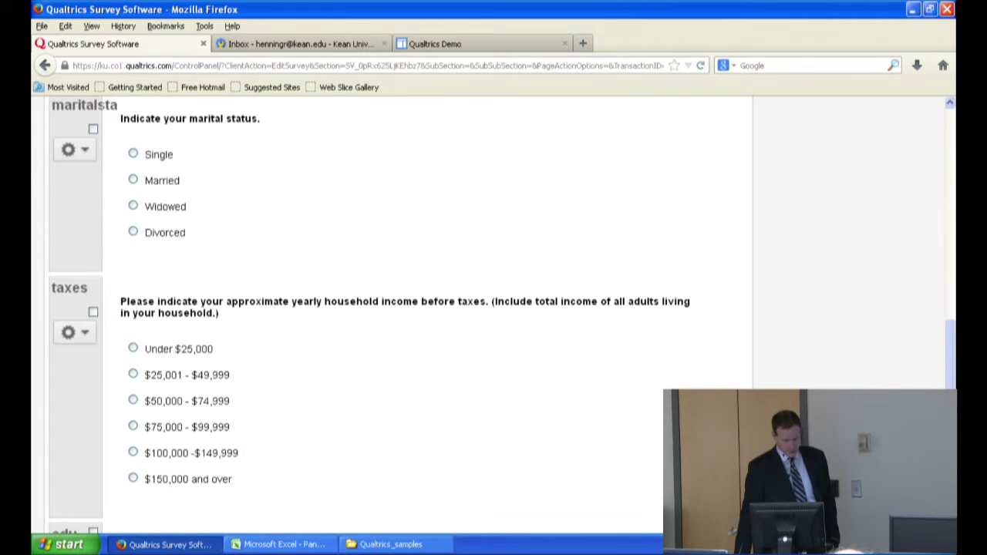
scroll(493, 309, up, 20)
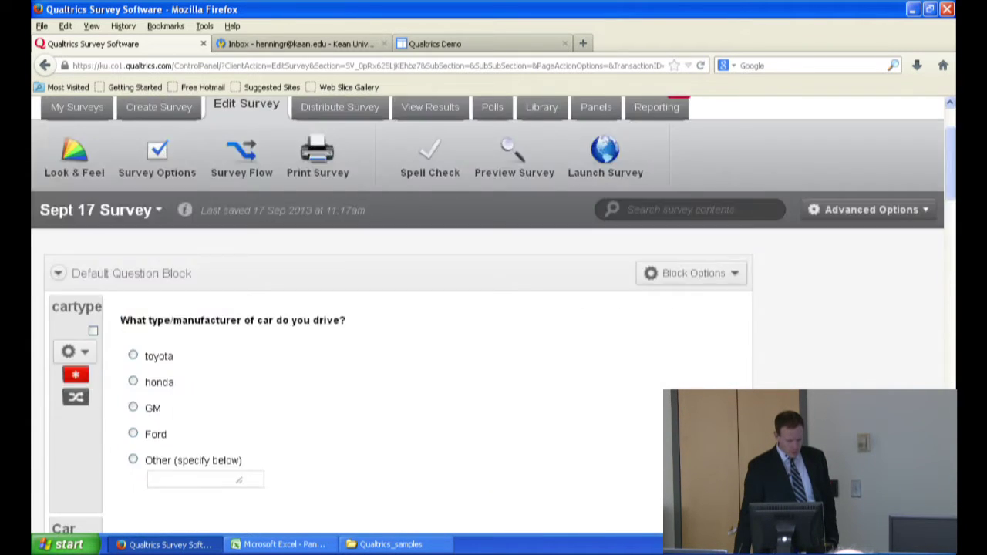
scroll(493, 308, down, 10)
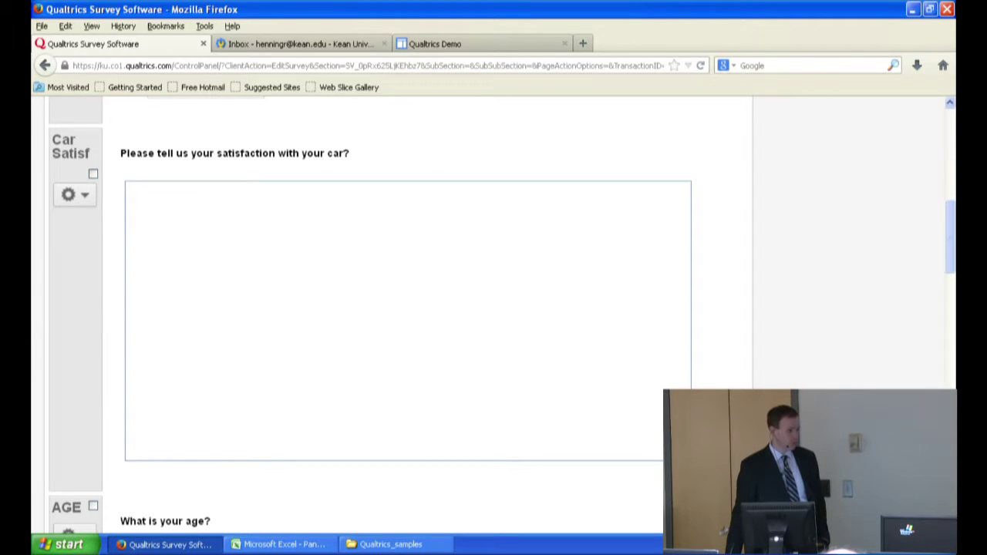
scroll(493, 308, up, 8)
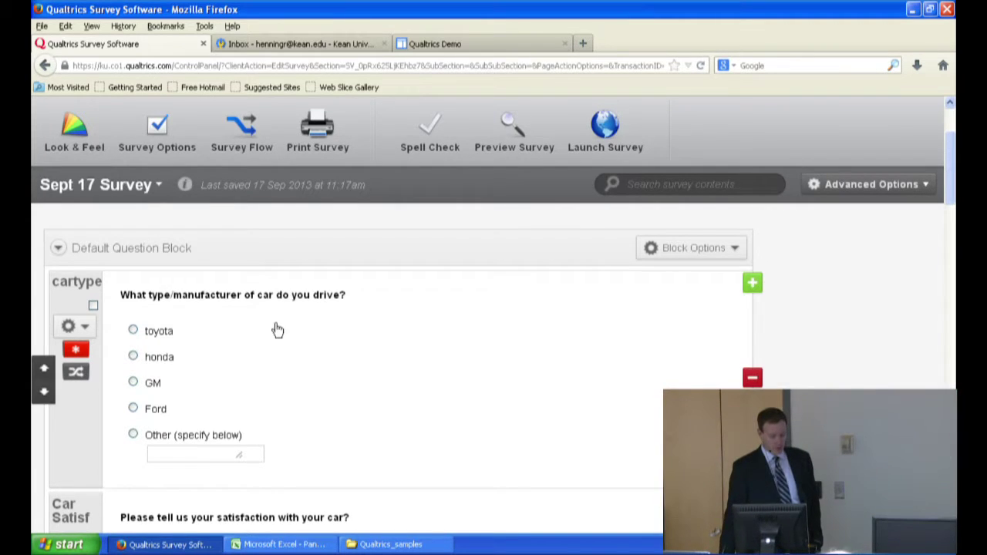
Add skip logic to the car manufacturer question: if toyota is Not Selected, skip to "What is your age?".
click(84, 330)
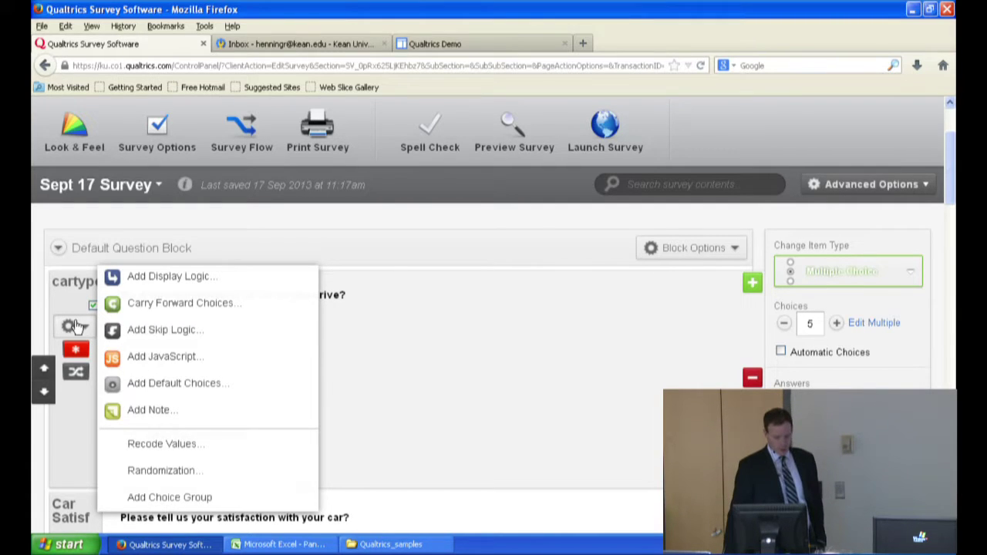
click(121, 330)
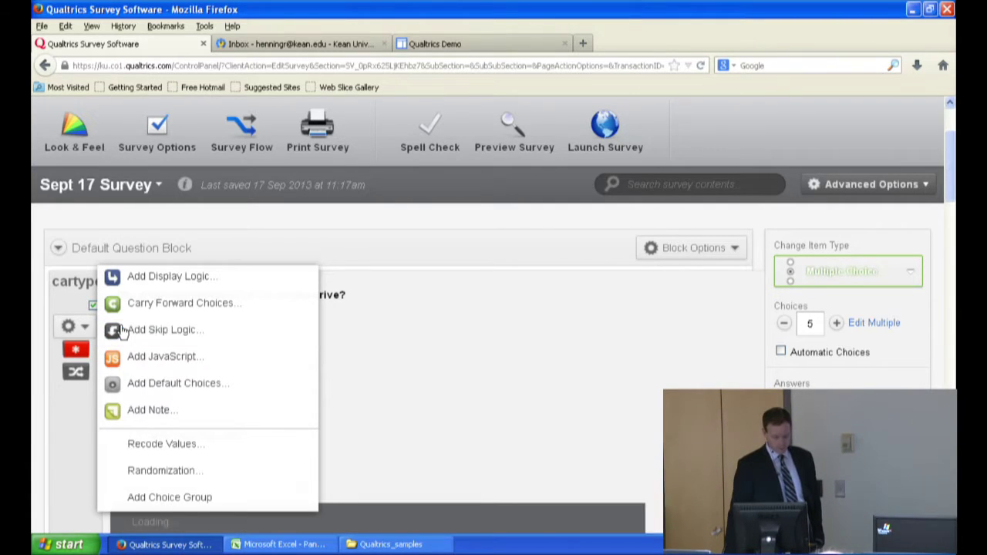
scroll(357, 484, down, 1)
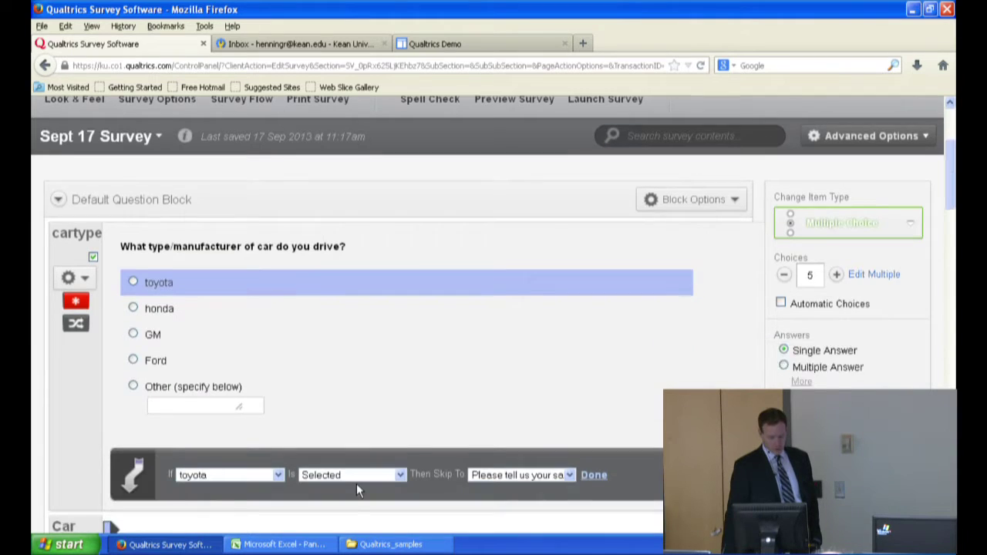
scroll(357, 484, down, 3)
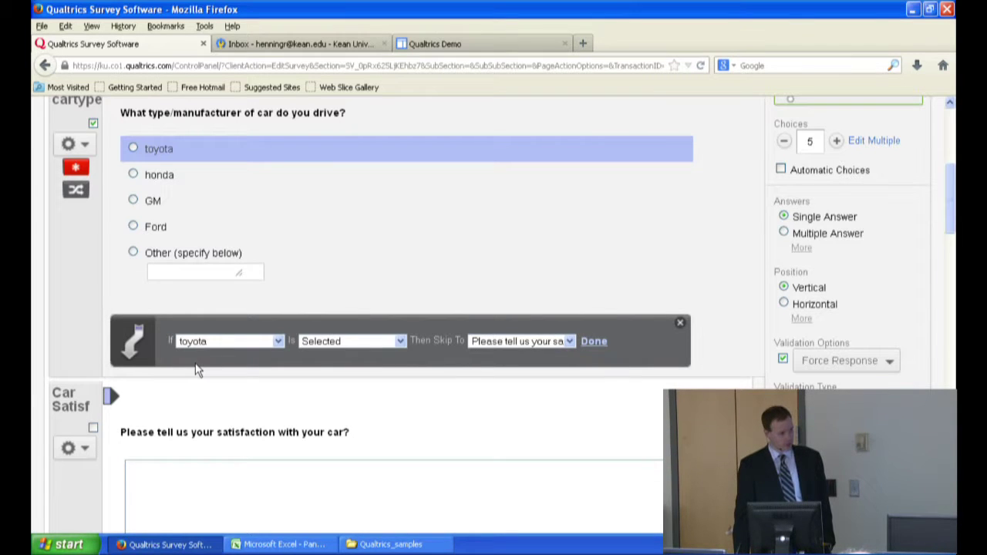
click(400, 342)
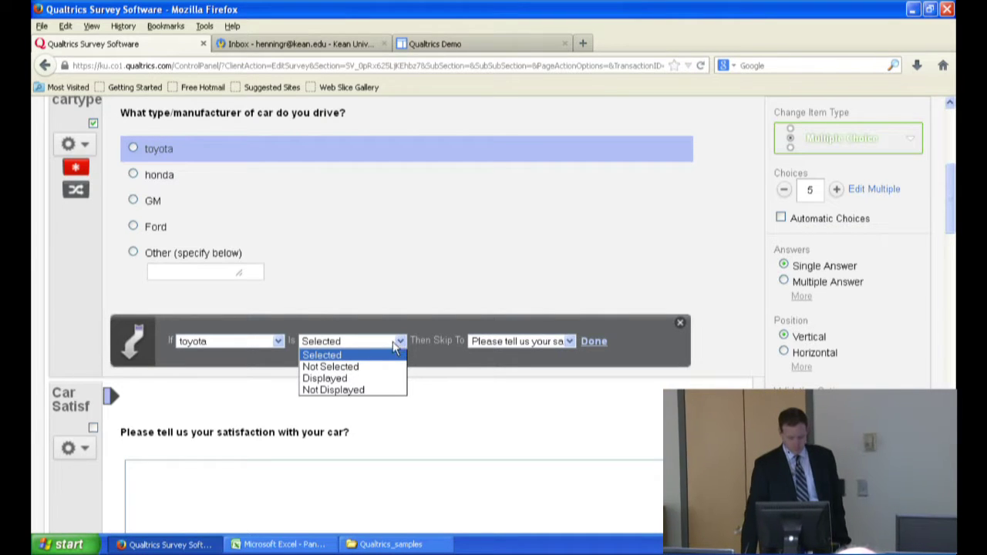
click(391, 367)
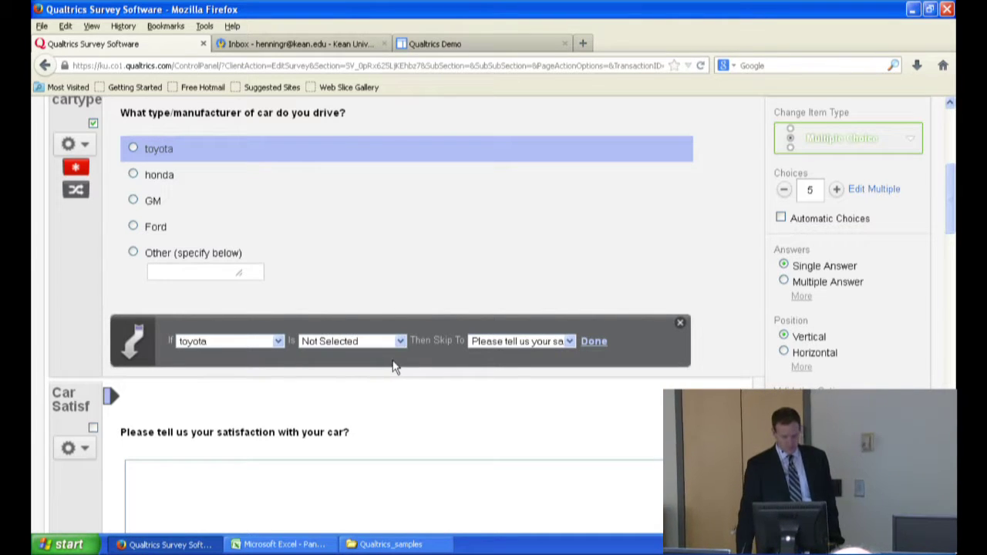
click(566, 342)
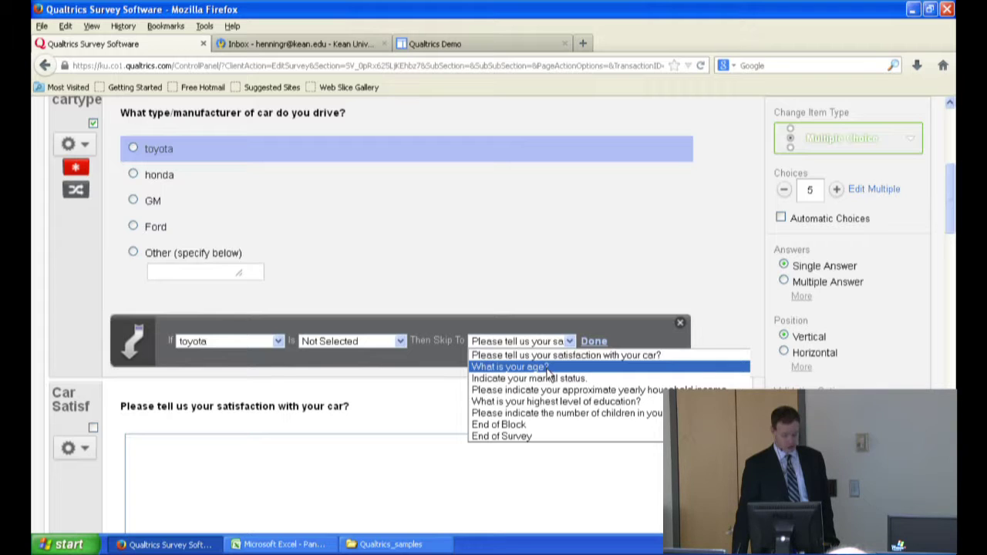
click(546, 368)
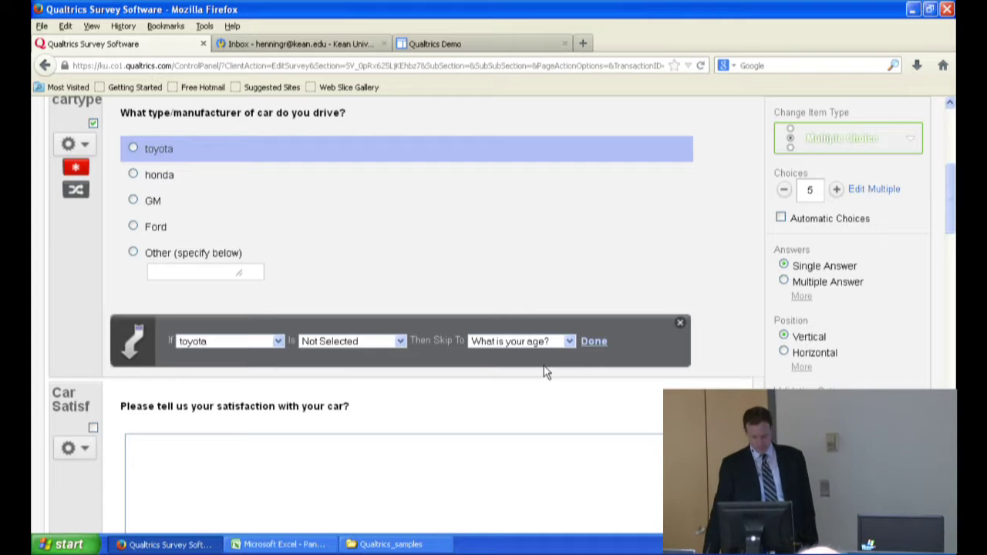
click(591, 342)
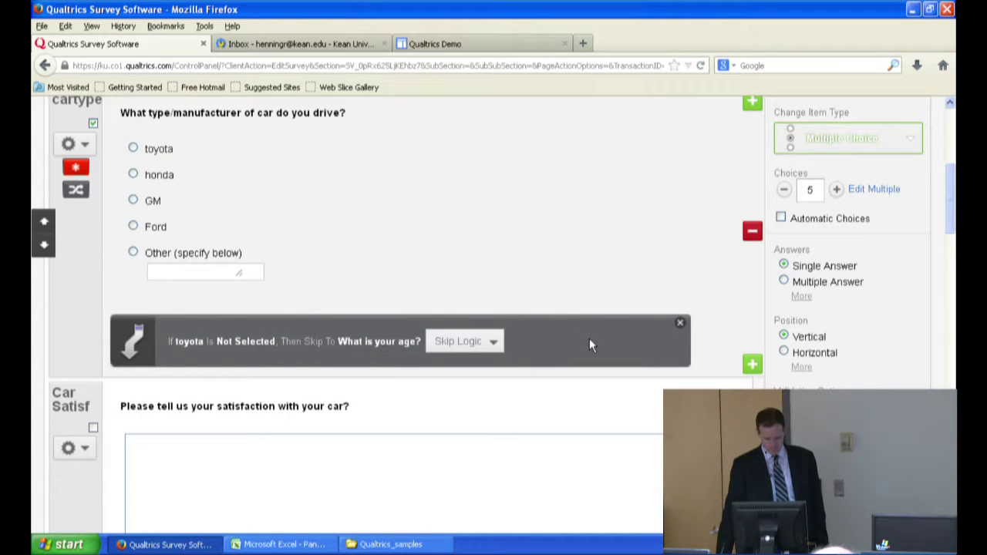
Examine the skip logic rule under the car manufacturer question and its destination marker at the age question.
scroll(496, 328, up, 3)
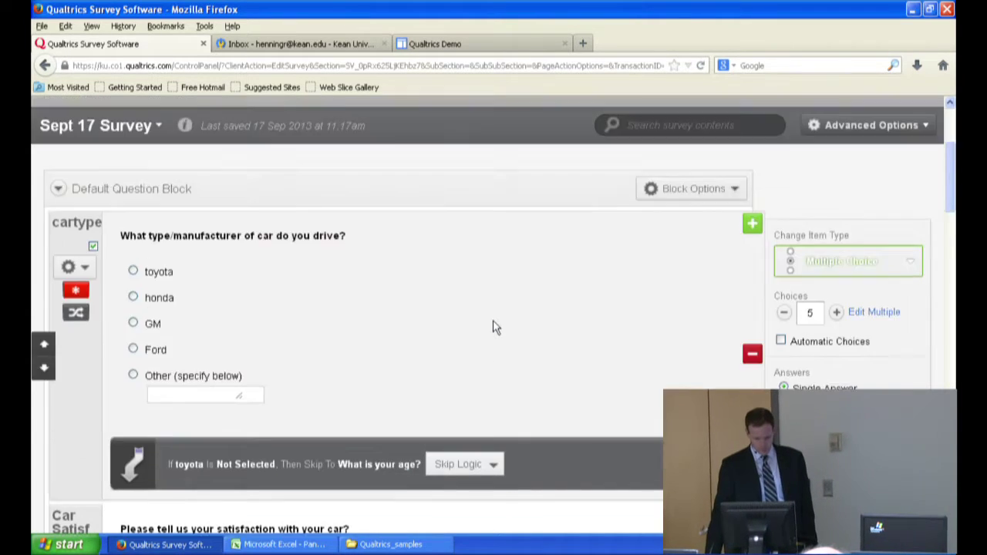
scroll(496, 327, down, 3)
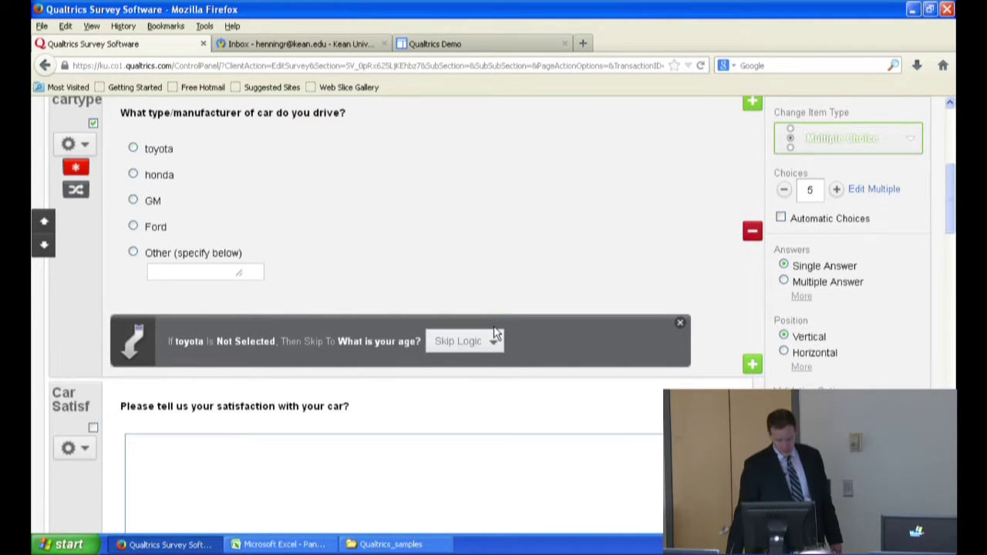
scroll(496, 333, down, 4)
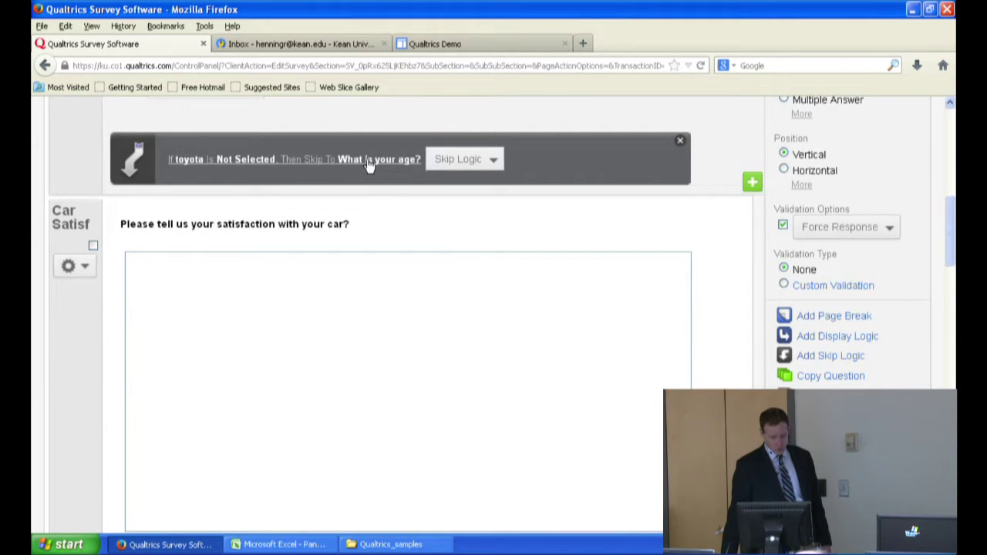
scroll(368, 165, down, 4)
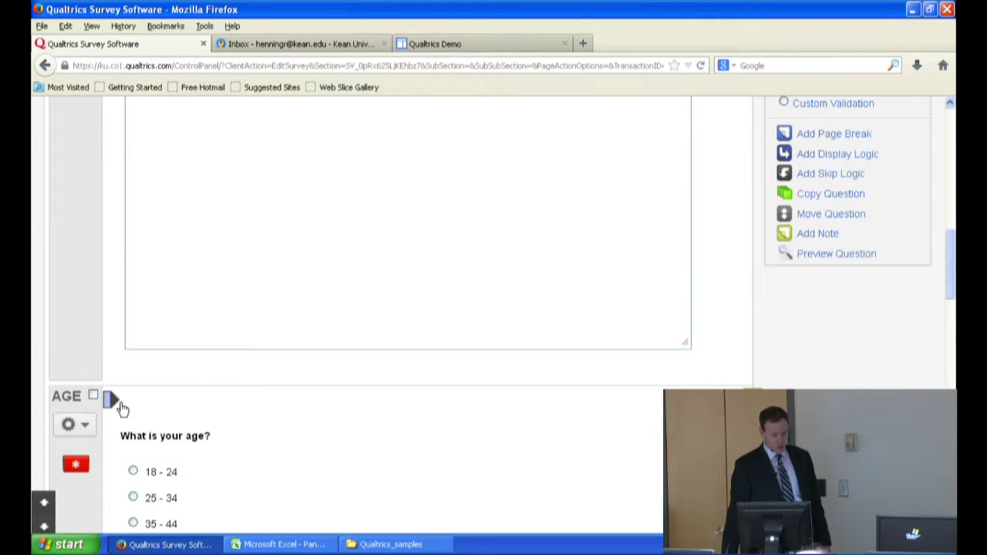
mouse_move(111, 398)
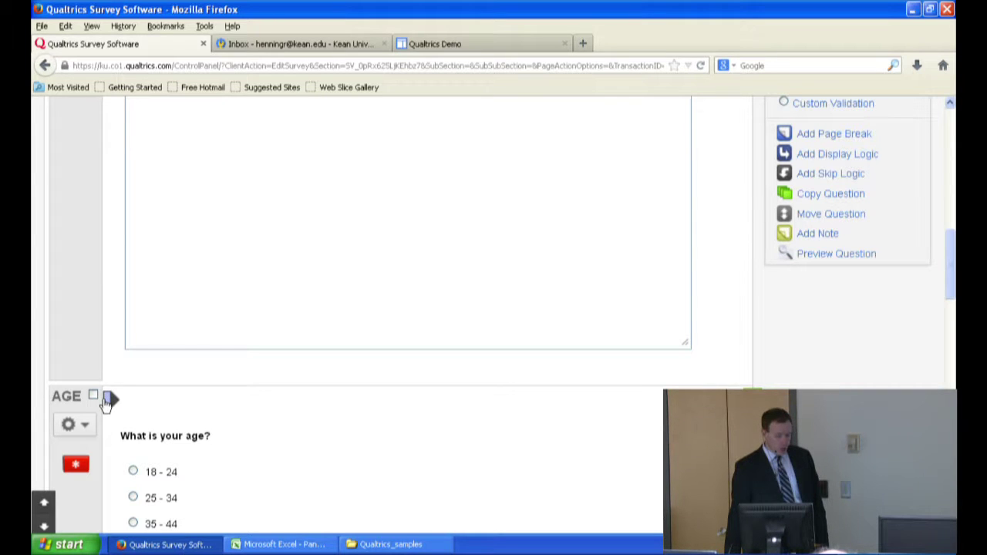
Add display logic to the car satisfaction question so it shows only if toyota is Selected in the cartype question, and save it.
scroll(105, 393, up, 5)
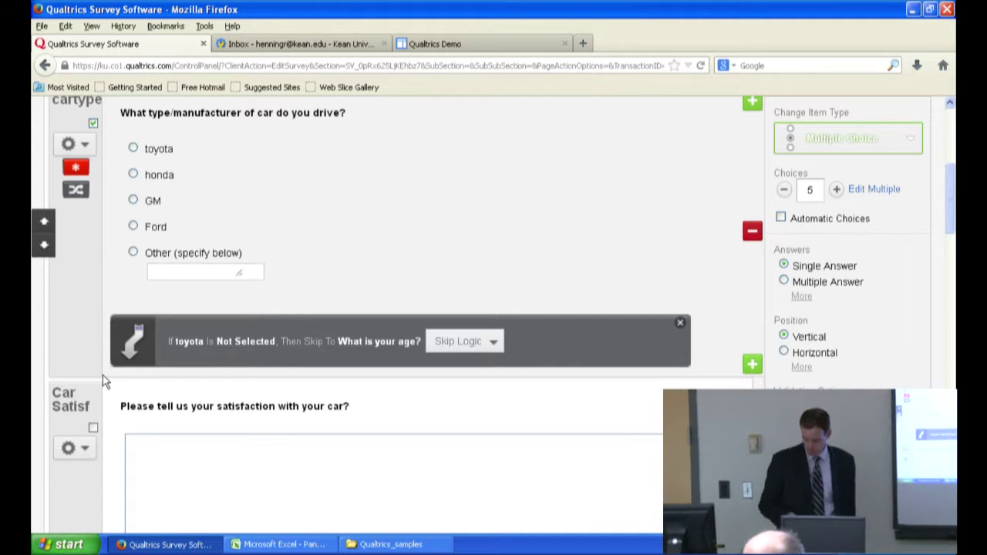
click(75, 449)
scroll(157, 380, up, 2)
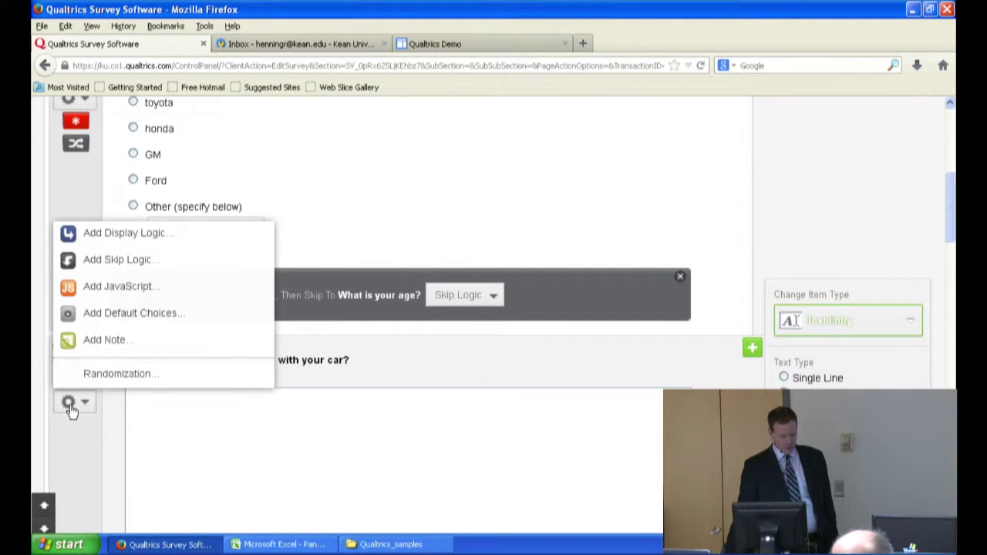
click(116, 244)
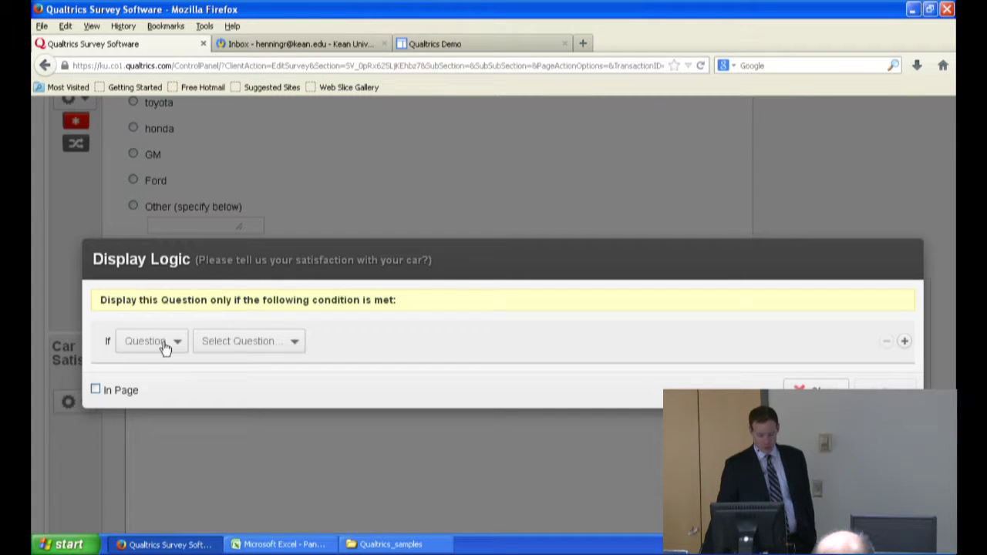
click(229, 342)
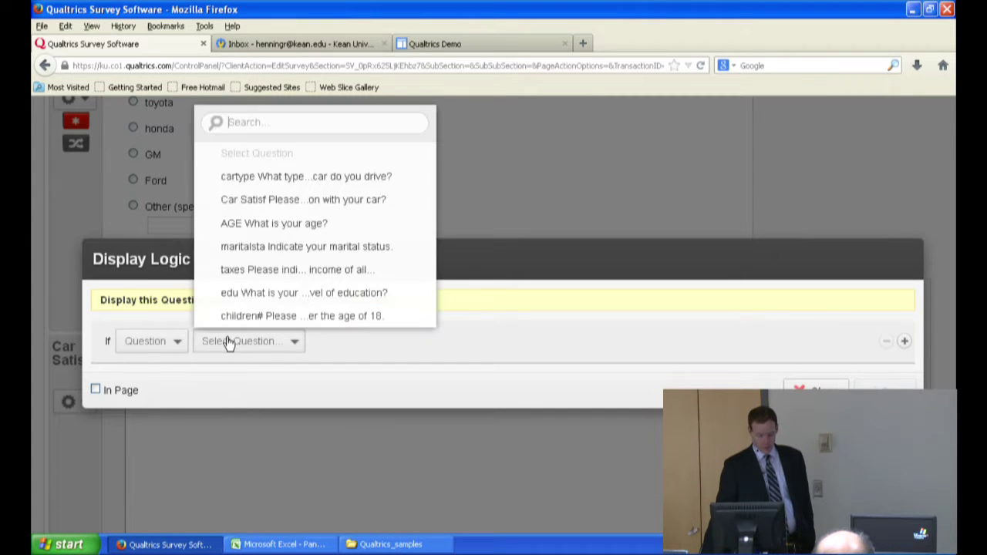
click(270, 176)
click(467, 347)
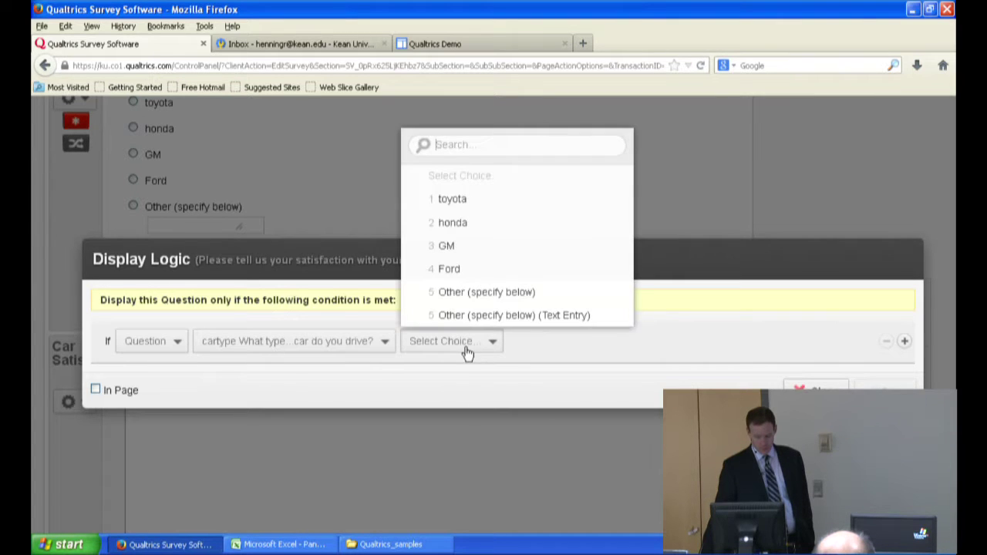
click(473, 207)
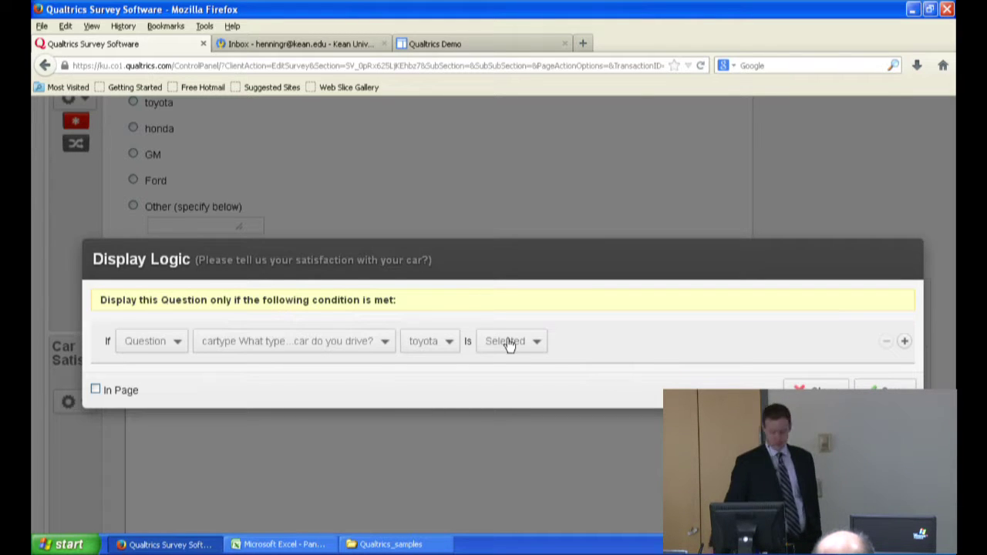
click(881, 385)
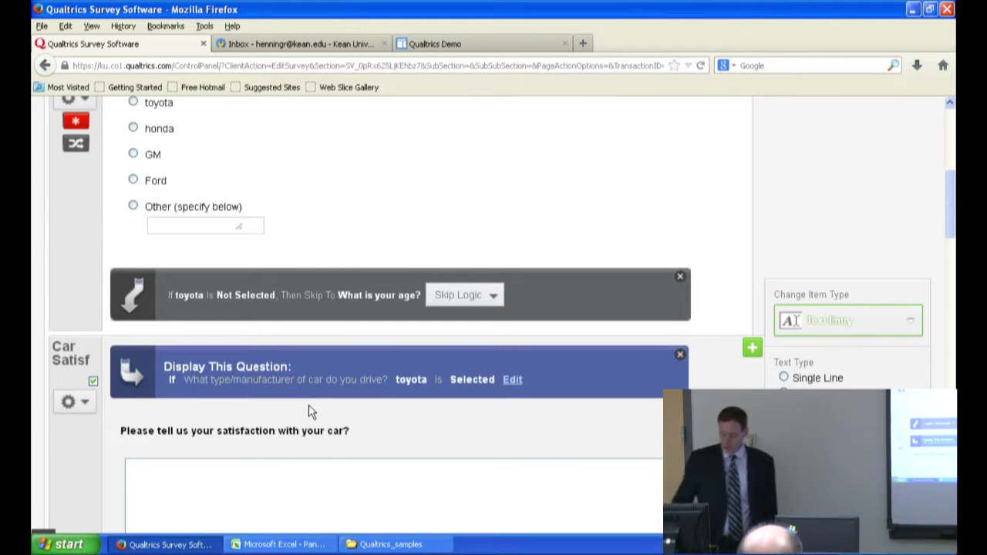
Open a preview of the Sept 17 Survey to check the question logic.
scroll(311, 416, up, 2)
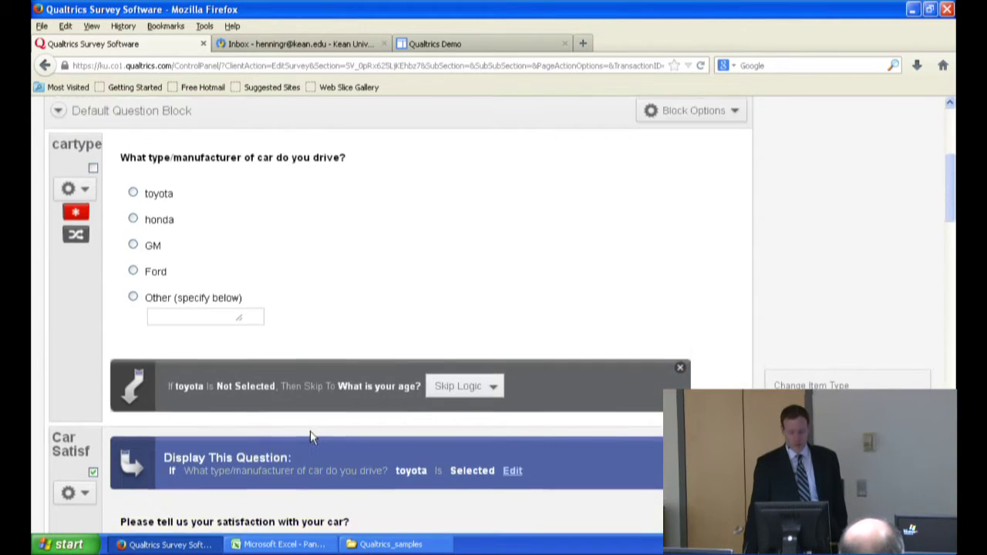
scroll(310, 431, up, 5)
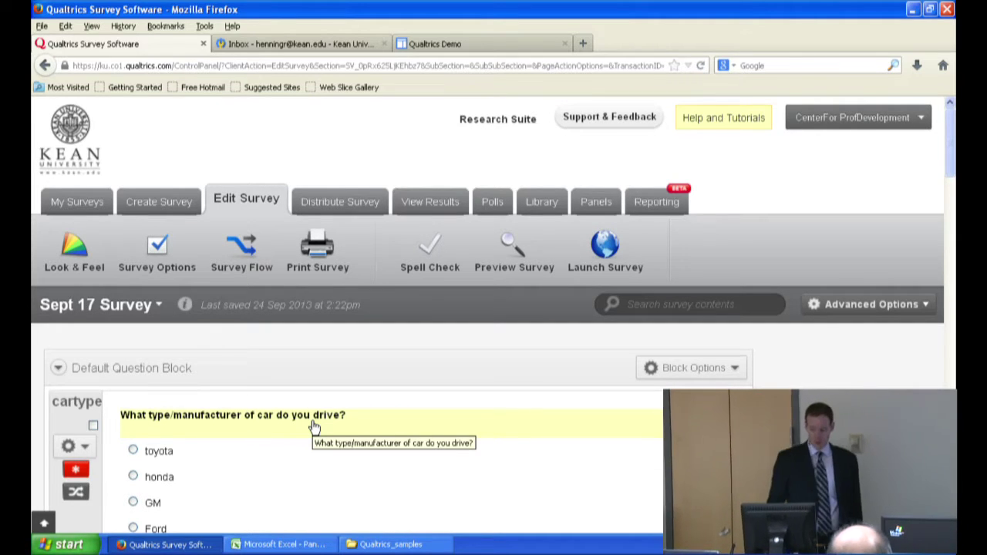
click(512, 255)
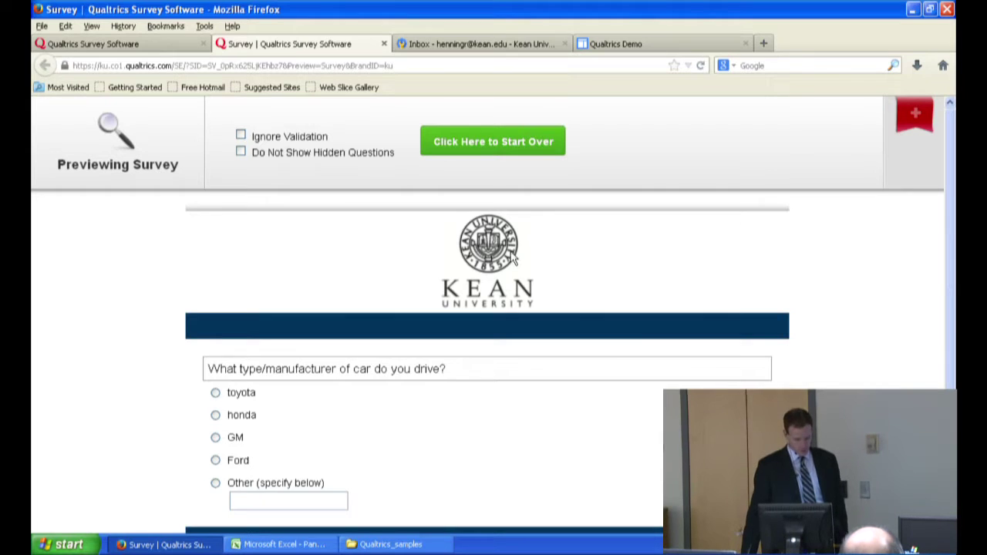
Test the preview with toyota as the car manufacturer and check which questions appear on the following page.
scroll(511, 269, down, 2)
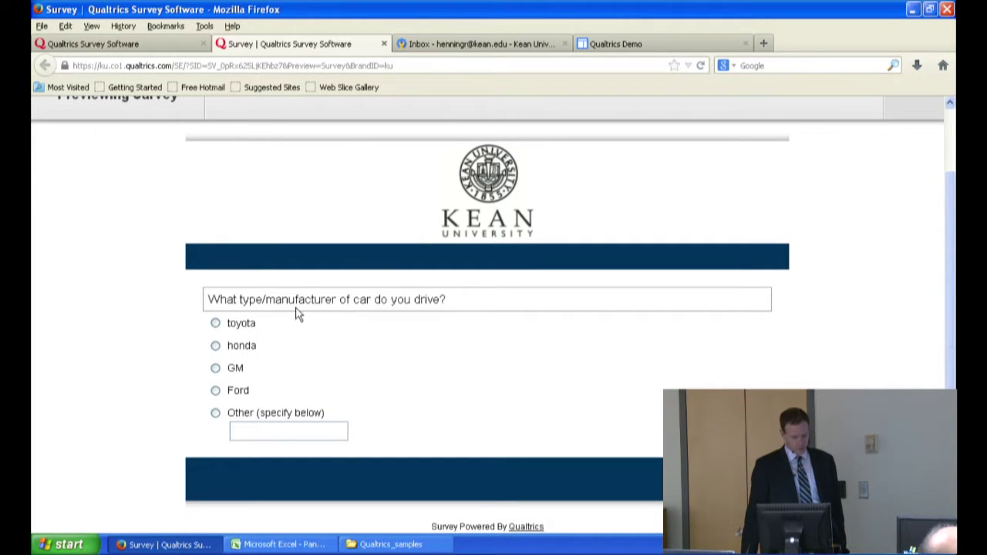
click(242, 325)
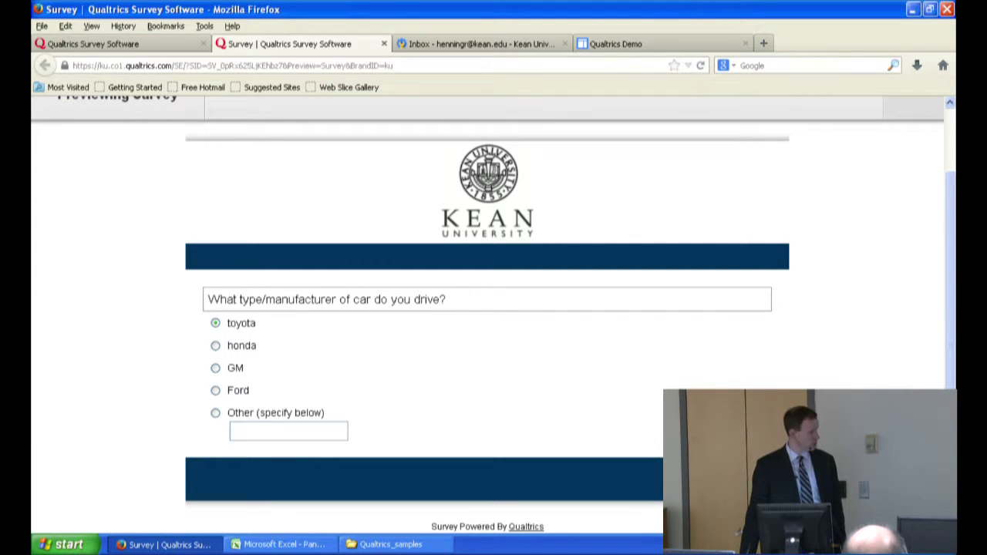
click(760, 478)
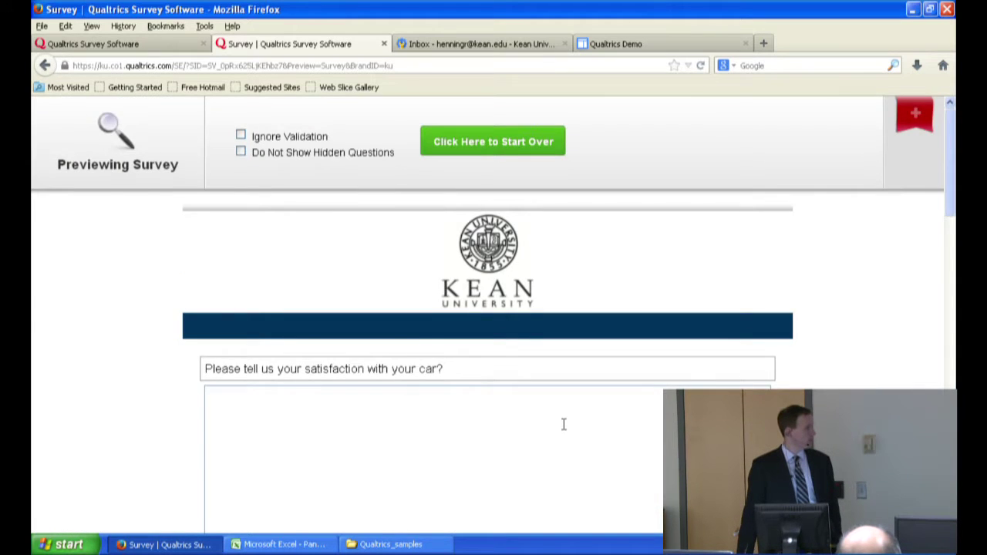
scroll(563, 424, down, 3)
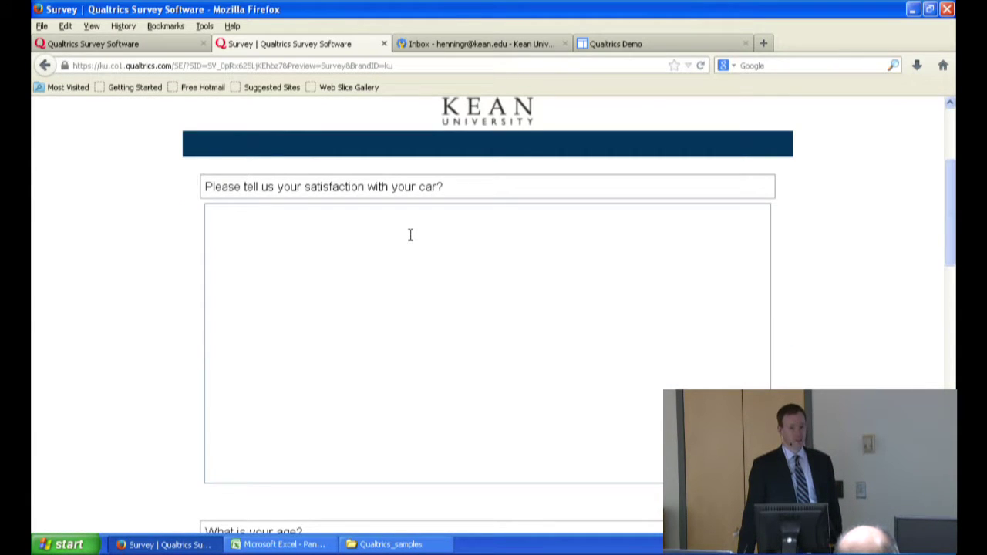
scroll(432, 255, down, 2)
scroll(444, 215, up, 5)
Restart the preview, test it with Ford as the car manufacturer through to the final question, and close it.
click(463, 139)
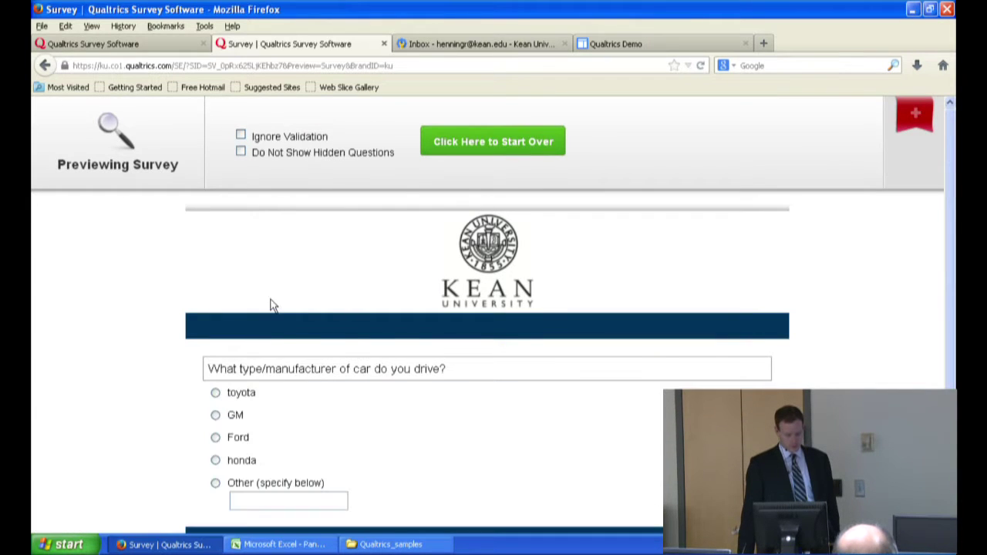
click(215, 437)
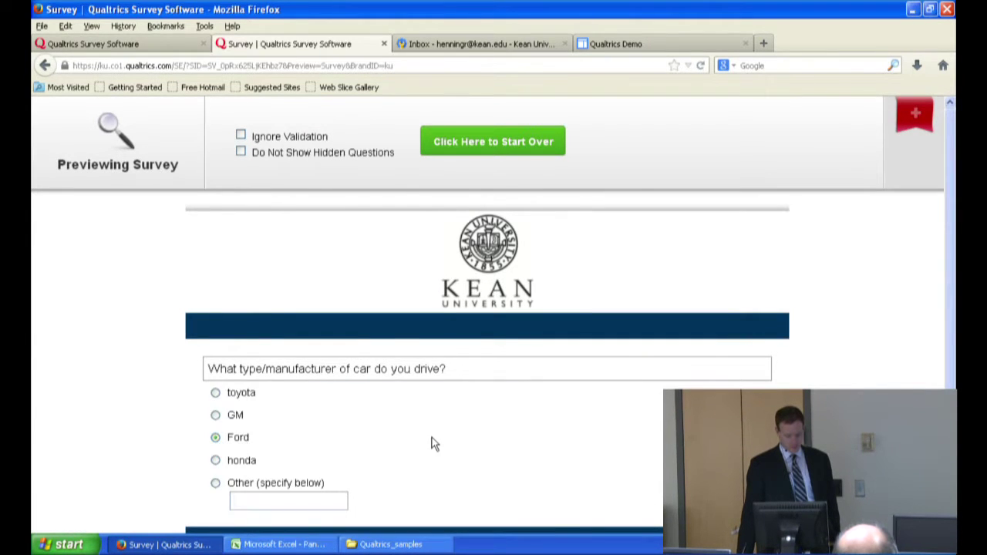
scroll(494, 443, down, 1)
click(758, 479)
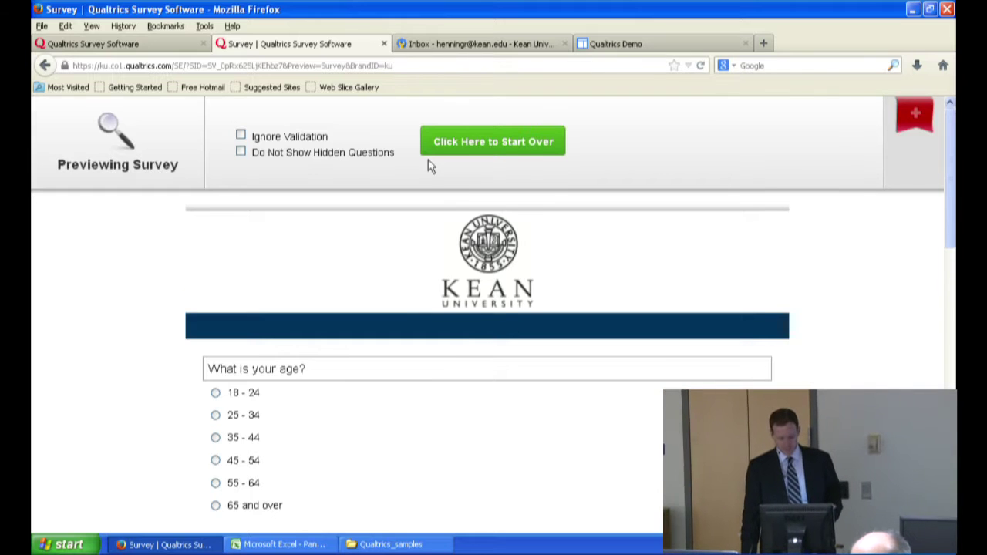
scroll(568, 357, down, 4)
scroll(568, 359, down, 2)
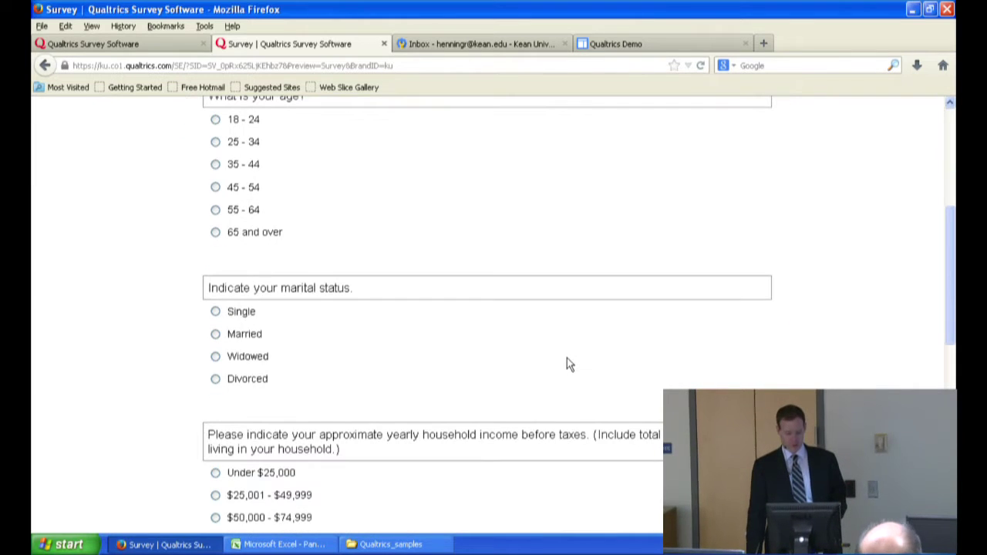
scroll(565, 361, up, 4)
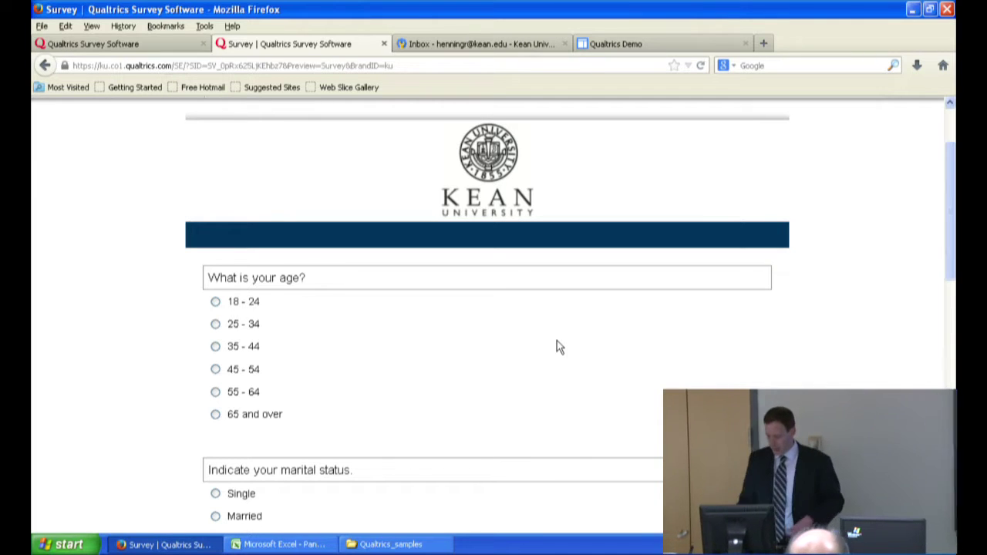
scroll(563, 339, down, 9)
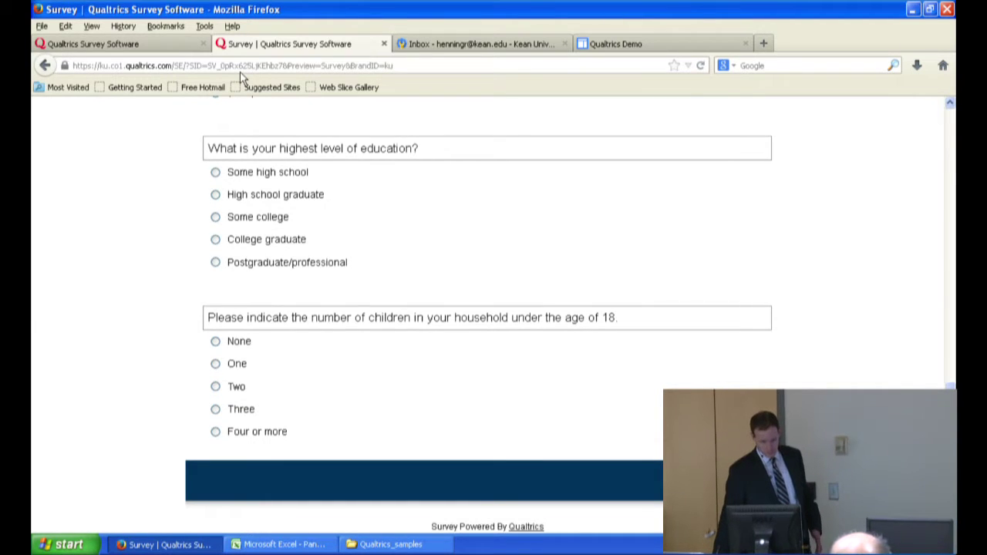
click(383, 44)
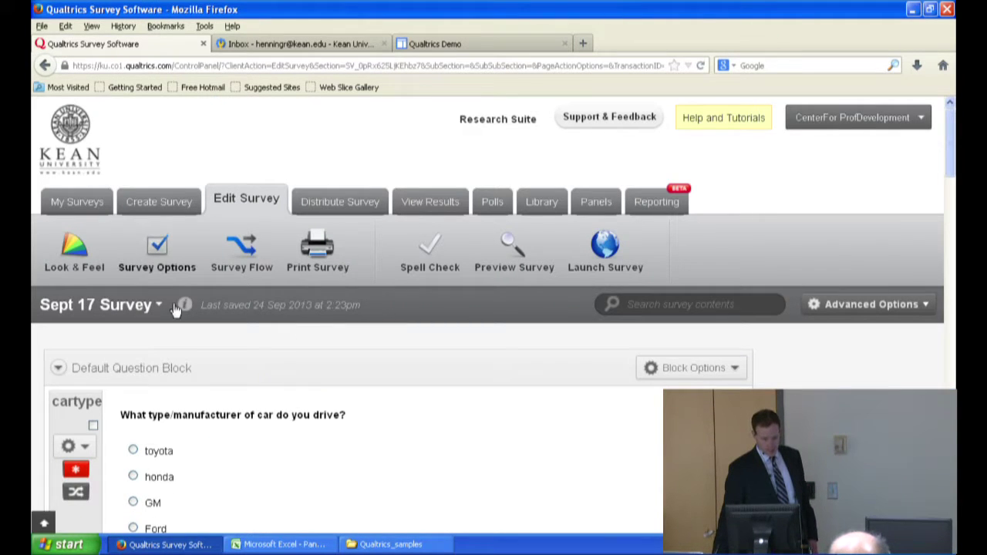
Enable the Back Button in the Sept 17 Survey's survey options and save them.
scroll(216, 439, down, 5)
scroll(216, 439, up, 3)
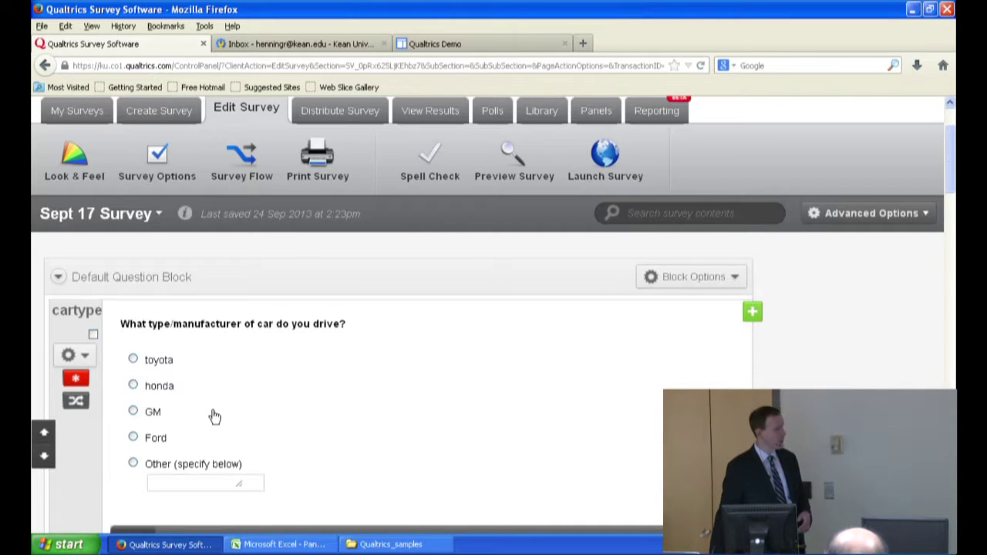
click(160, 168)
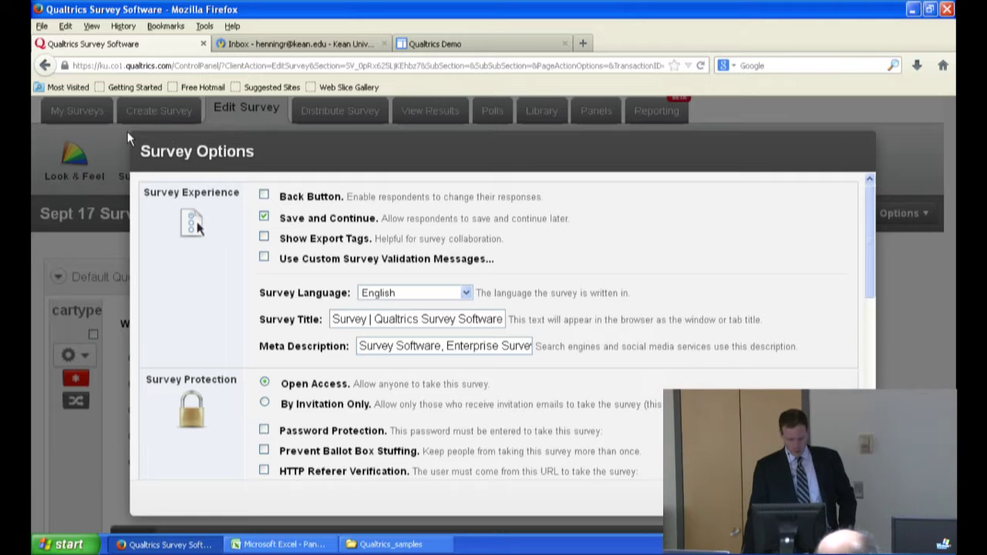
click(264, 195)
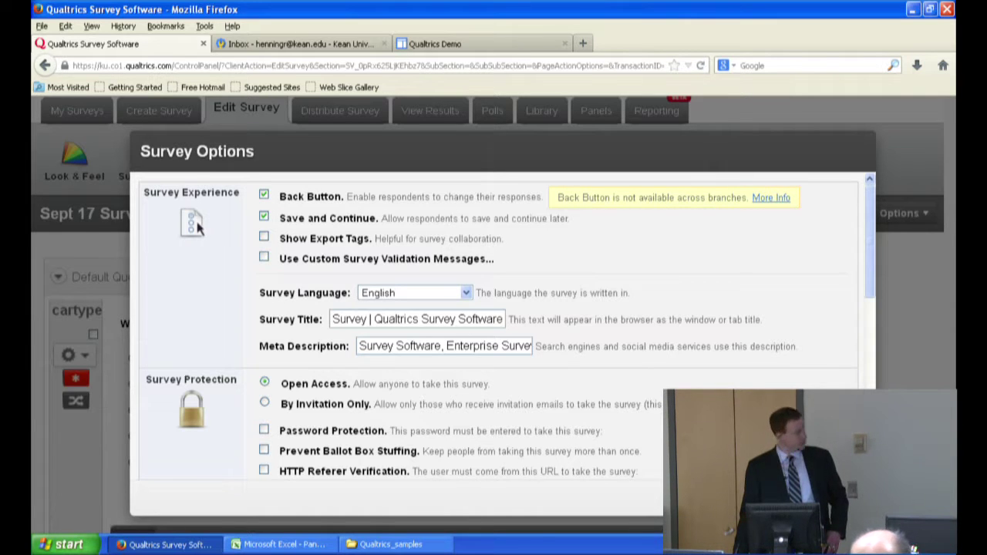
click(838, 498)
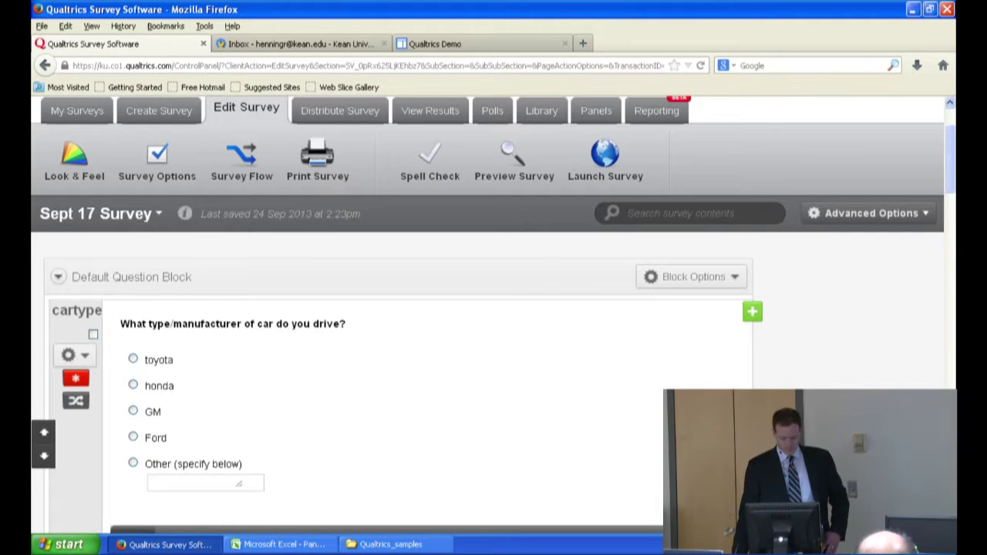
Set the Next Button Text to "Please Click Here to Continue" in the survey's Look and Feel settings.
scroll(493, 315, down, 4)
scroll(493, 315, up, 4)
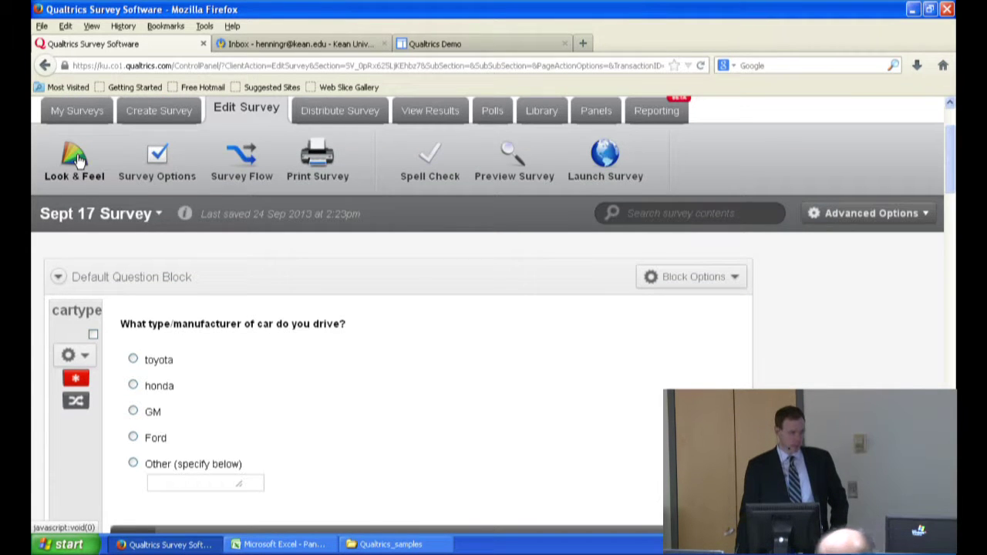
click(69, 150)
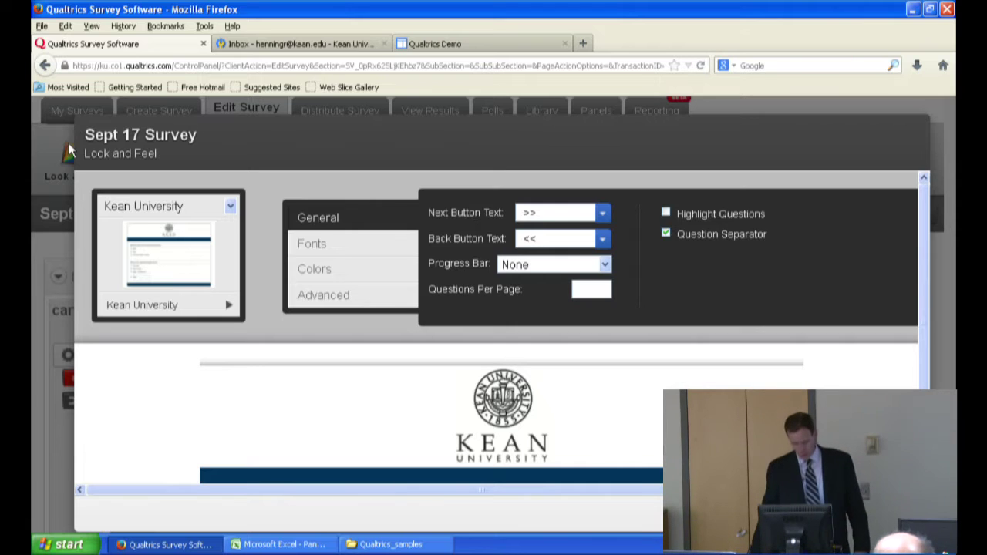
click(506, 216)
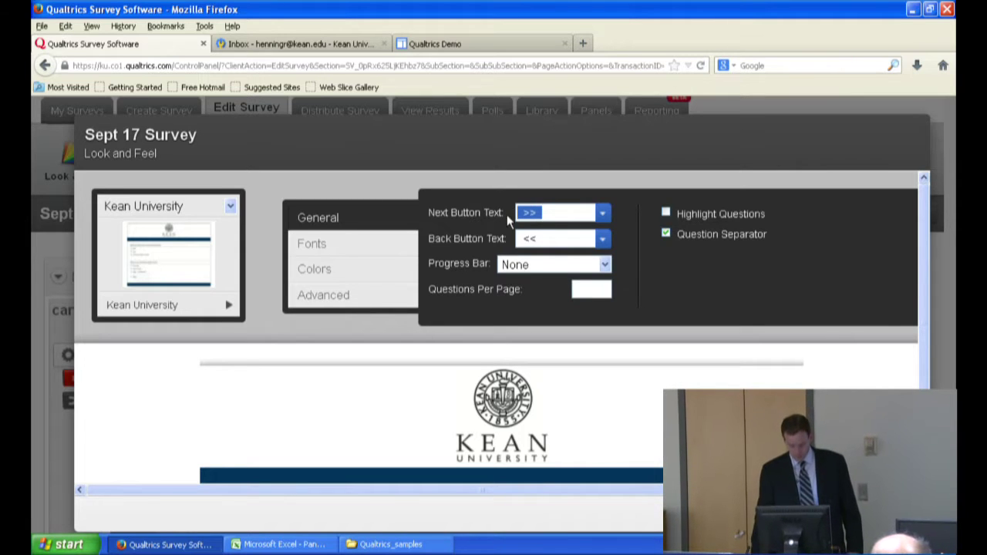
key(BackSpace)
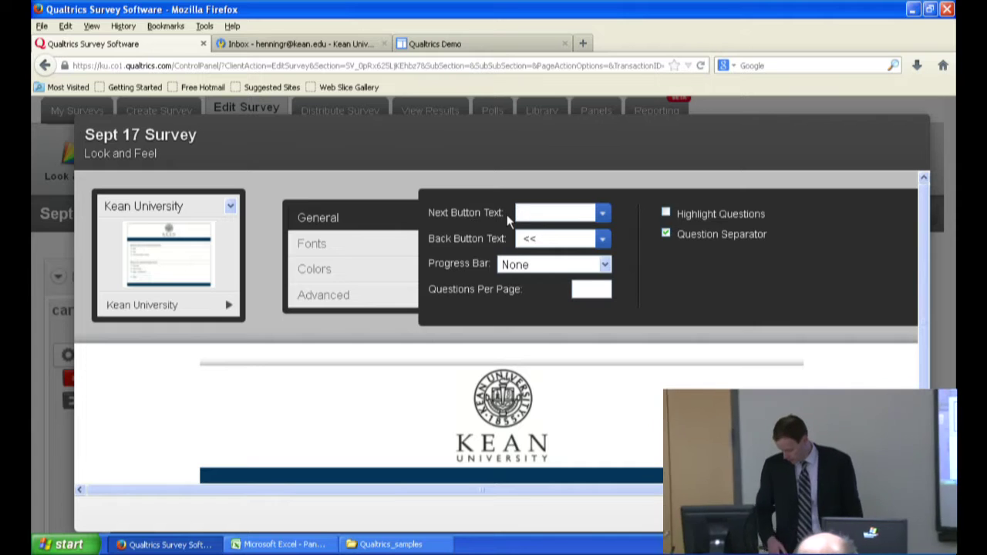
text(P)
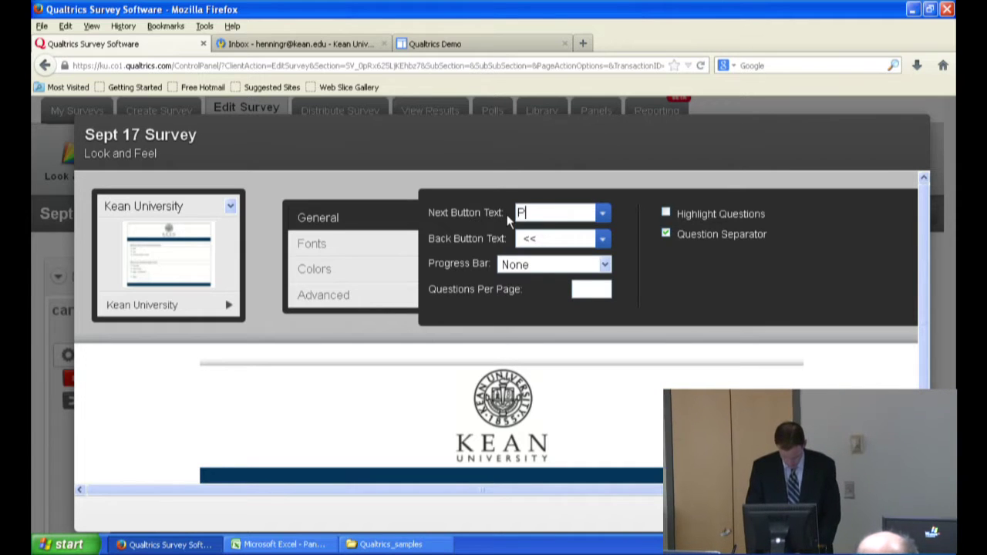
text(lease V)
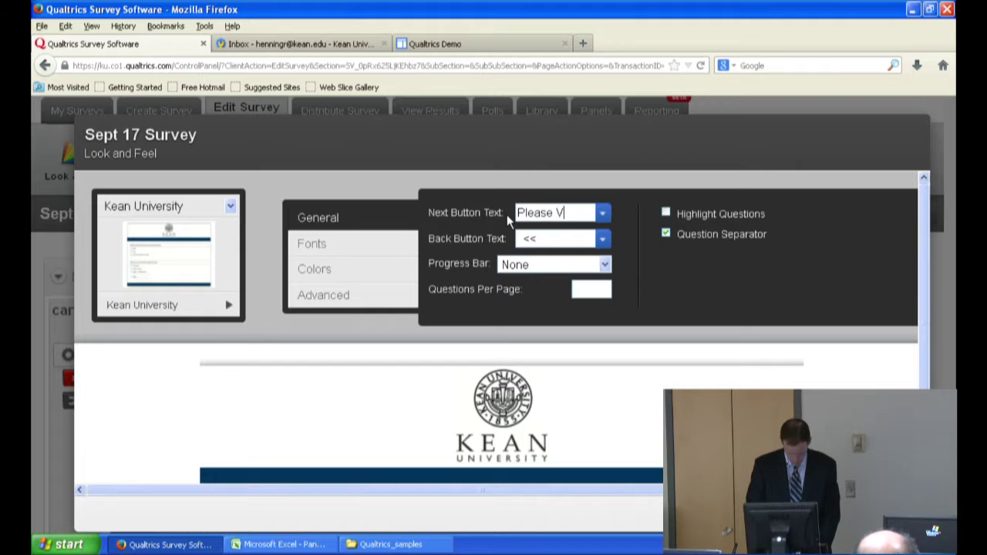
key(BackSpace)
text(Cli)
text(ck Here)
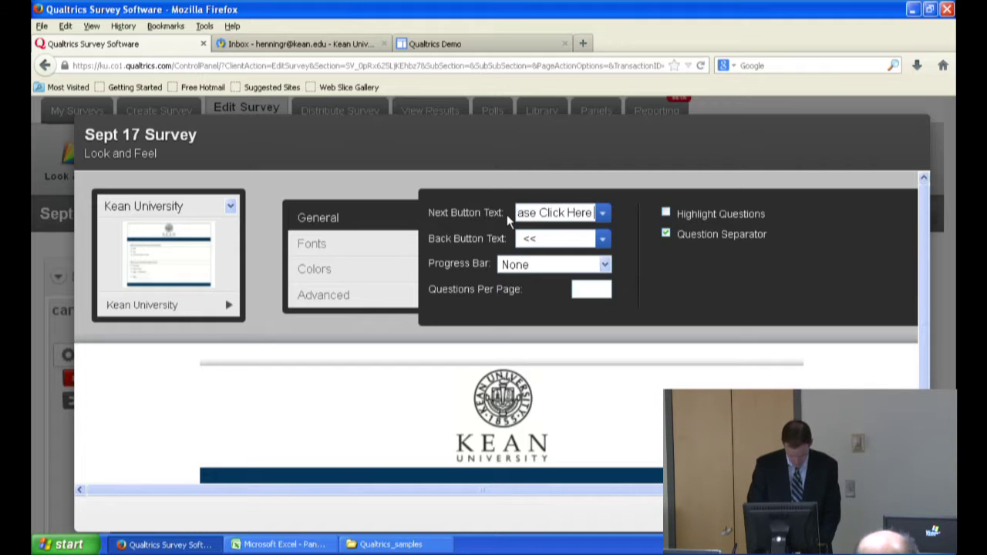
text( to Co)
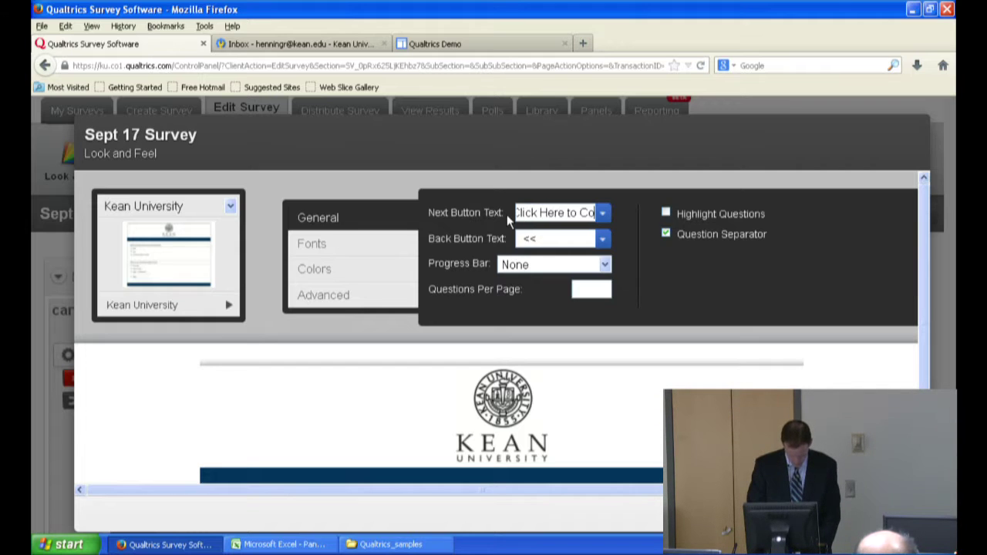
text(ntinue)
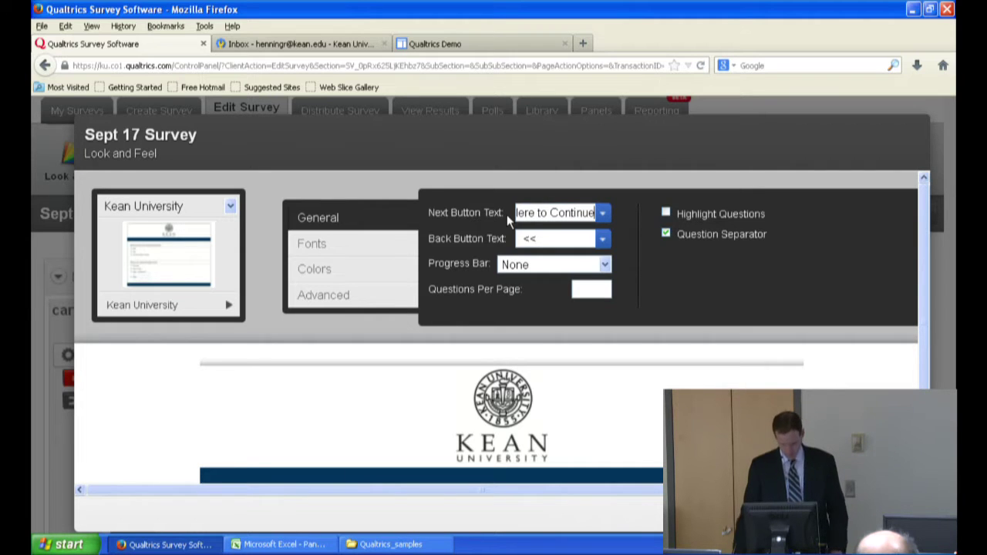
Set the Back Button Text to "Click Here to go Back".
double_click(532, 239)
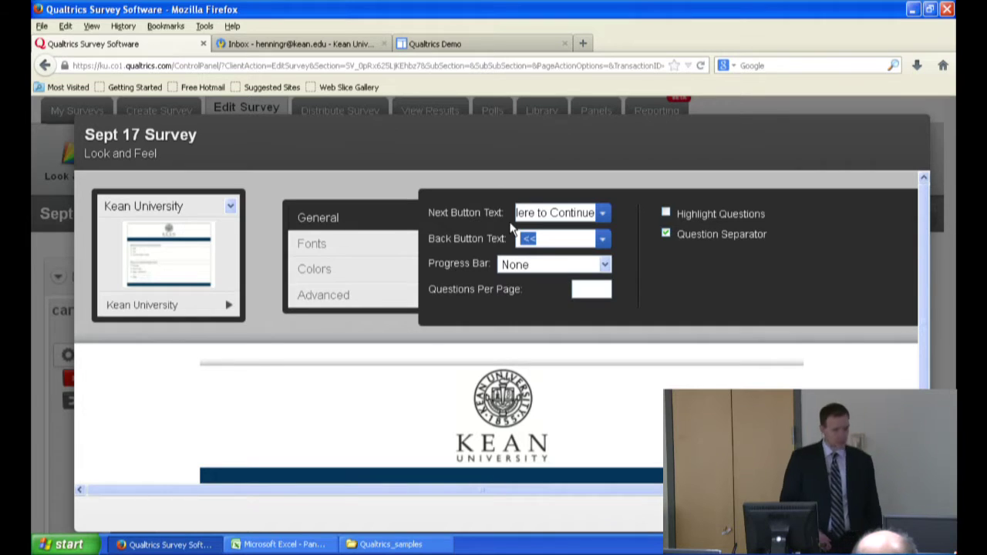
text(Clc)
key(BackSpace)
key(BackSpace)
key(BackSpace)
text(Click here)
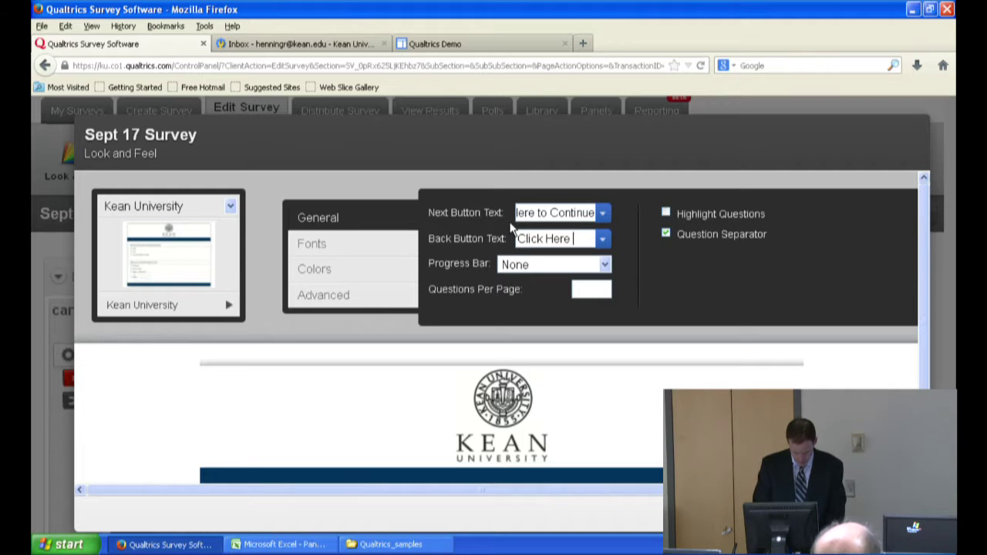
text( to go Back)
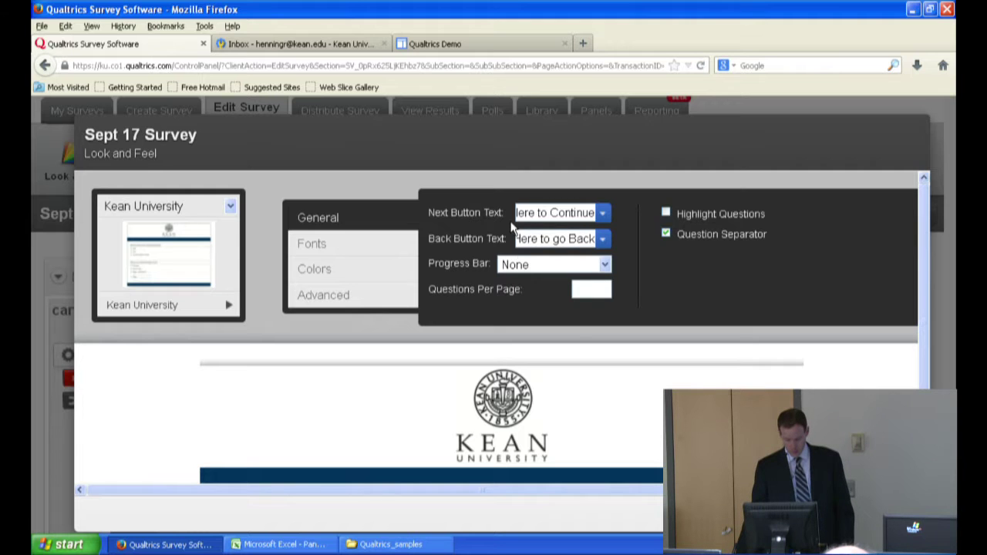
Set the survey's Progress Bar to With Verbose Text and check it at the end of the Look and Feel preview.
click(522, 268)
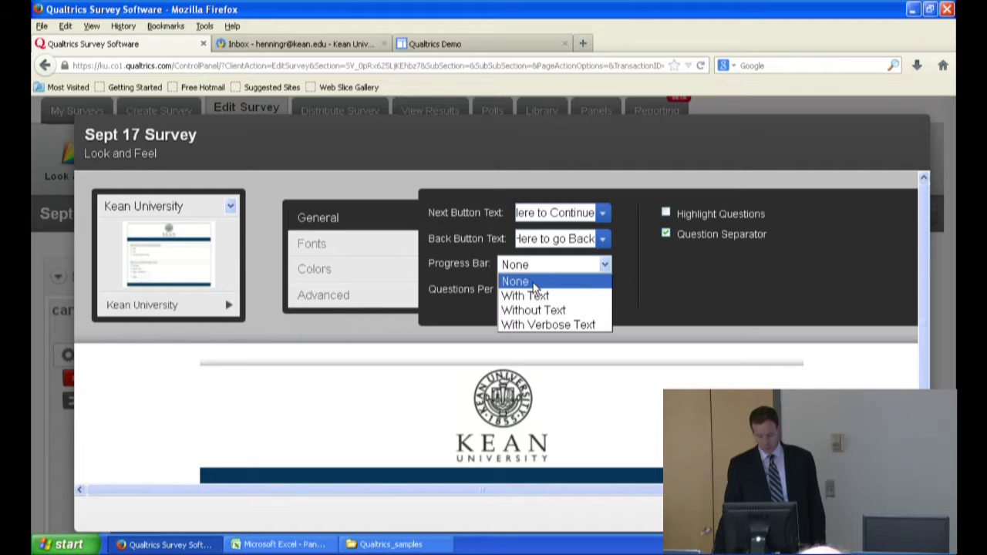
click(560, 326)
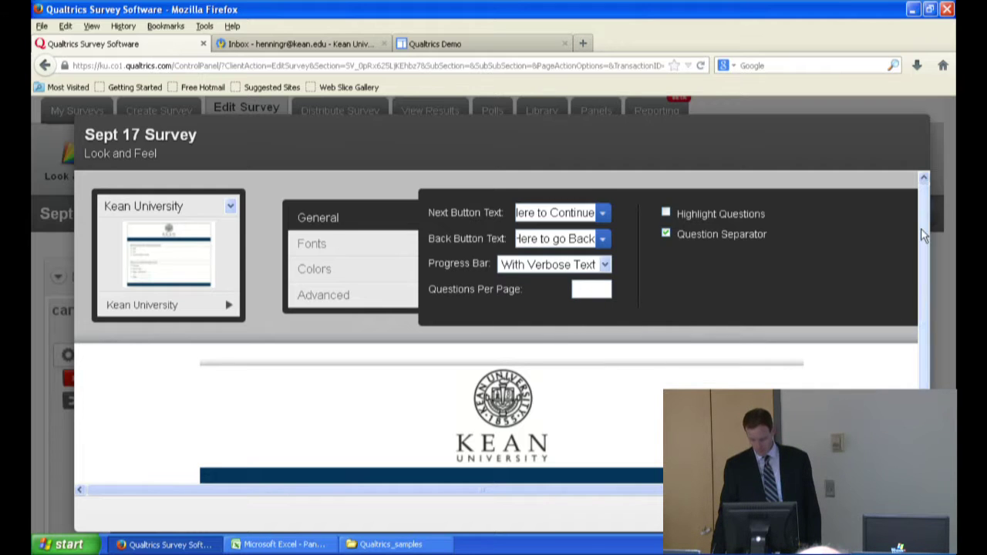
drag(922, 230, 922, 274)
drag(841, 490, 871, 490)
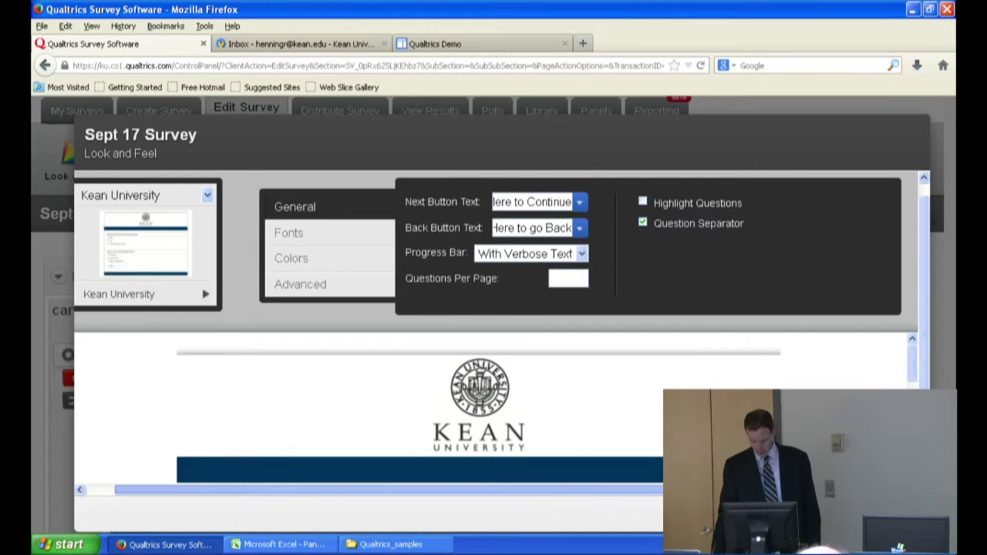
scroll(914, 365, down, 5)
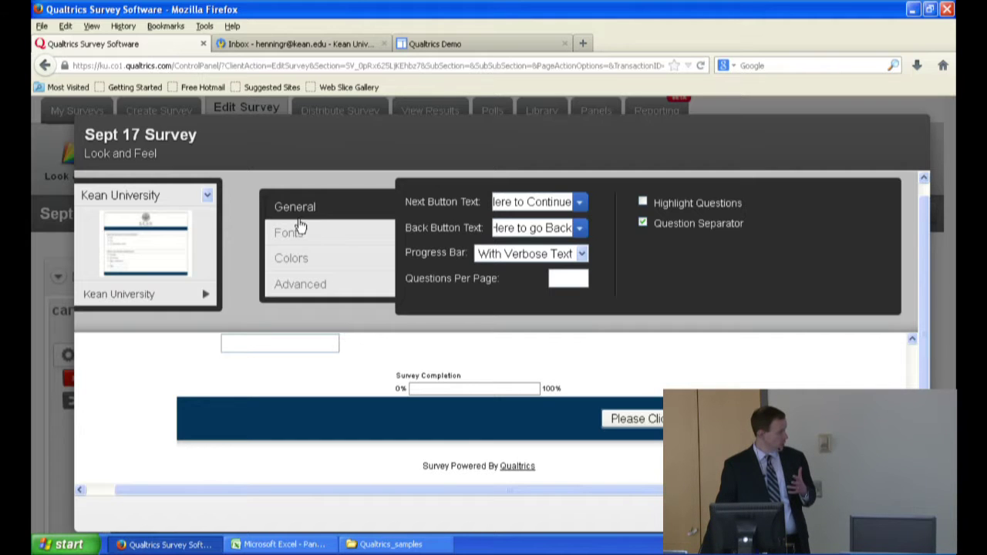
Set the question text to Arial 14pt in the Look and Feel font settings and check the question in the preview.
click(298, 232)
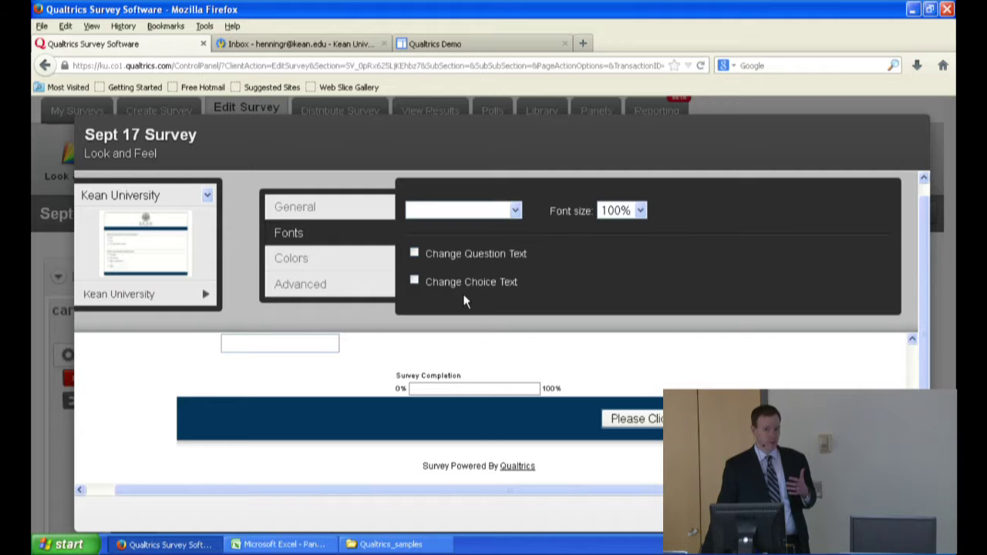
click(514, 212)
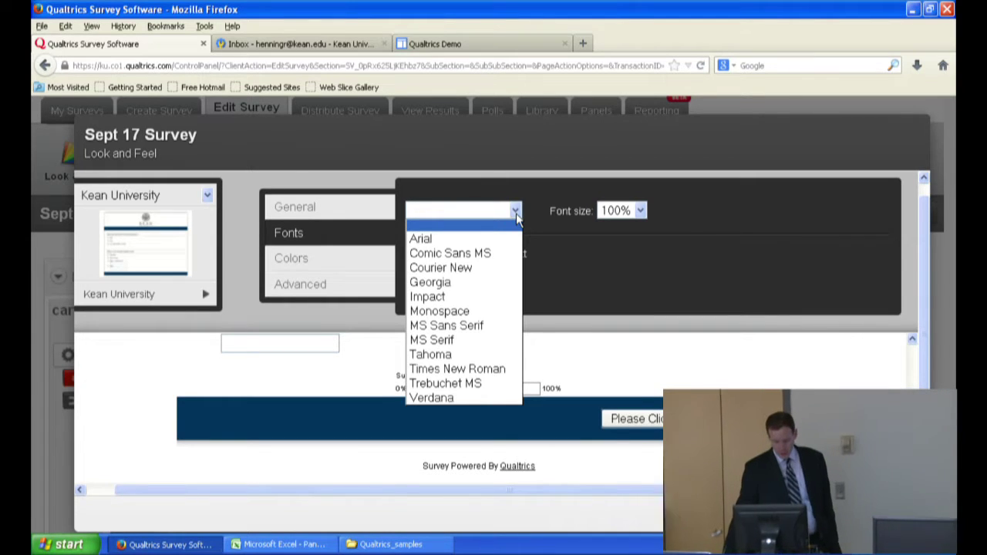
click(516, 216)
click(415, 252)
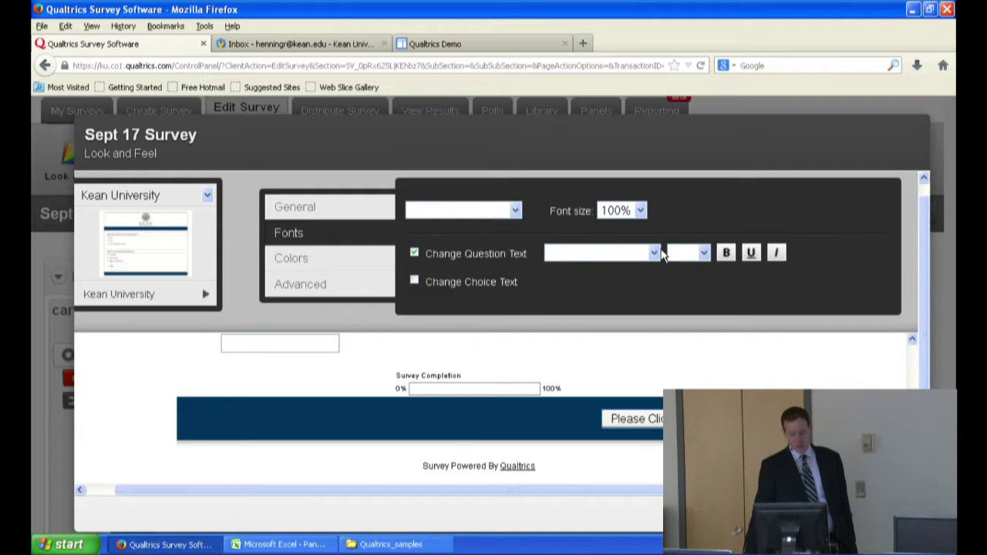
click(703, 254)
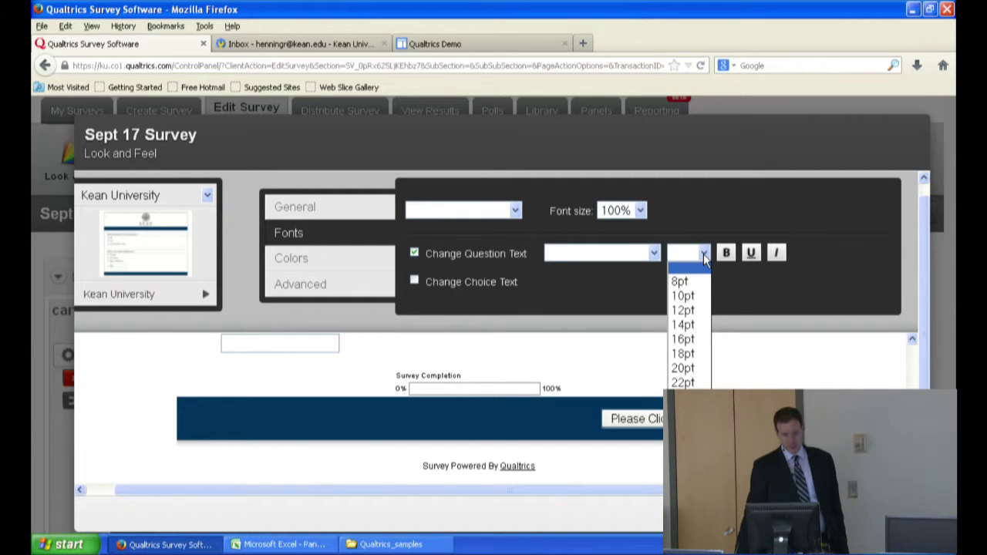
click(652, 254)
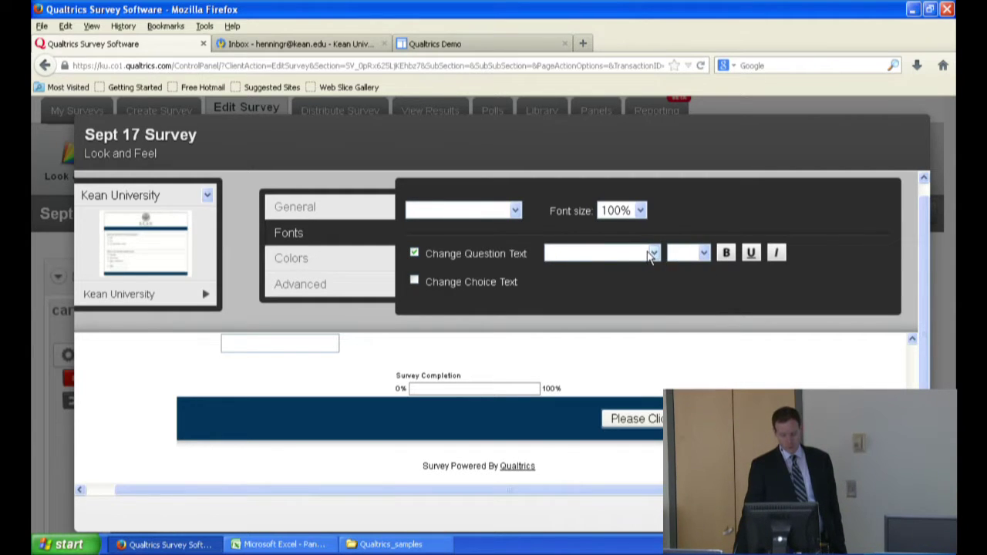
click(652, 253)
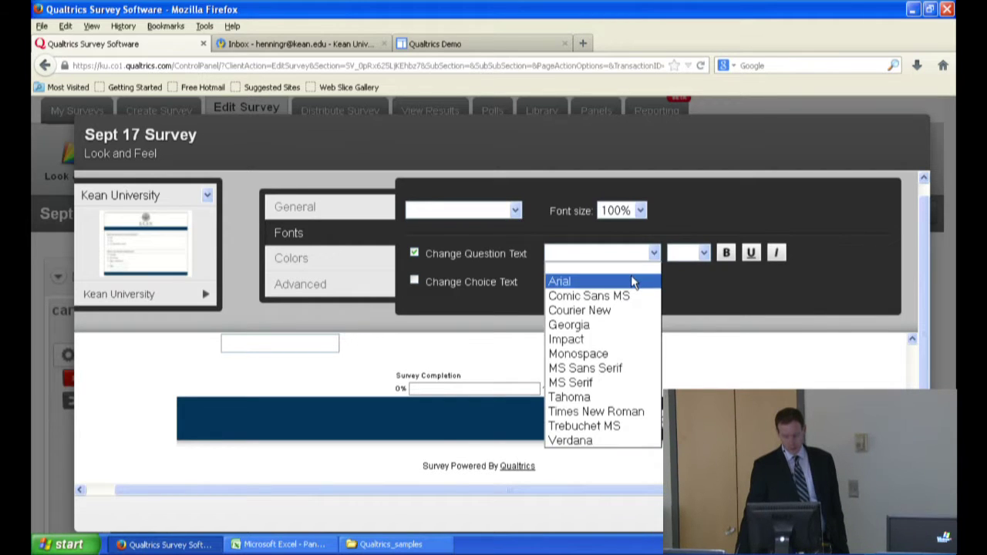
click(634, 281)
click(703, 253)
click(688, 324)
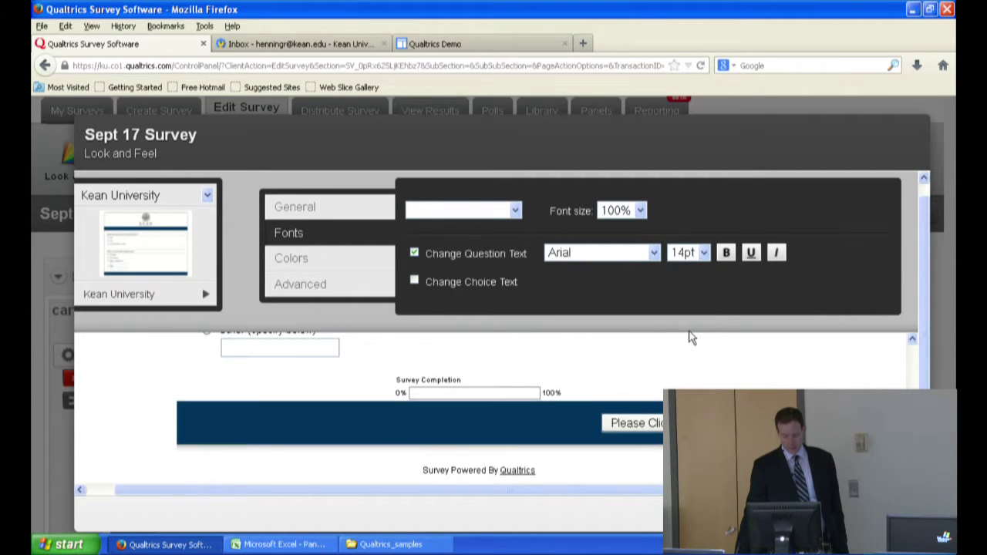
scroll(689, 344, up, 6)
scroll(690, 343, down, 4)
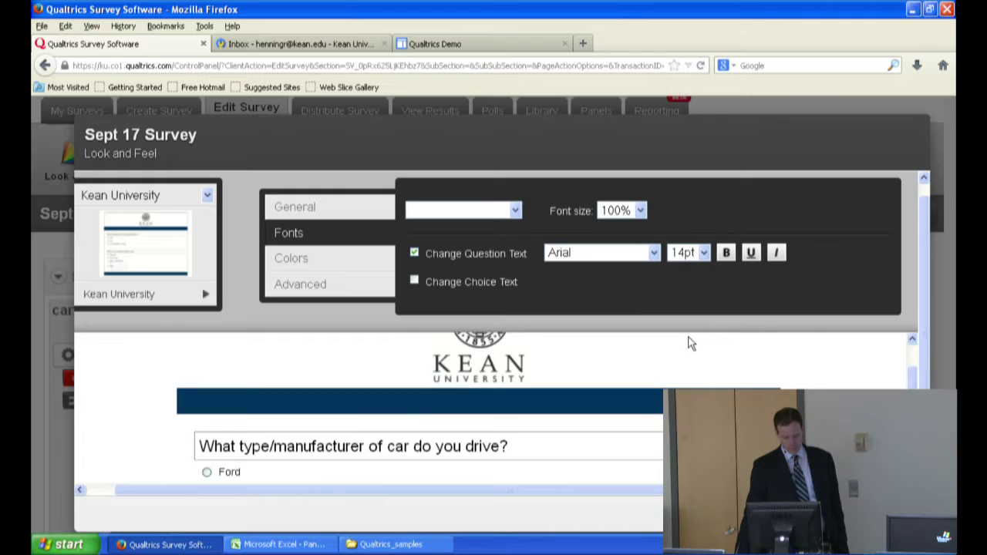
scroll(688, 343, up, 2)
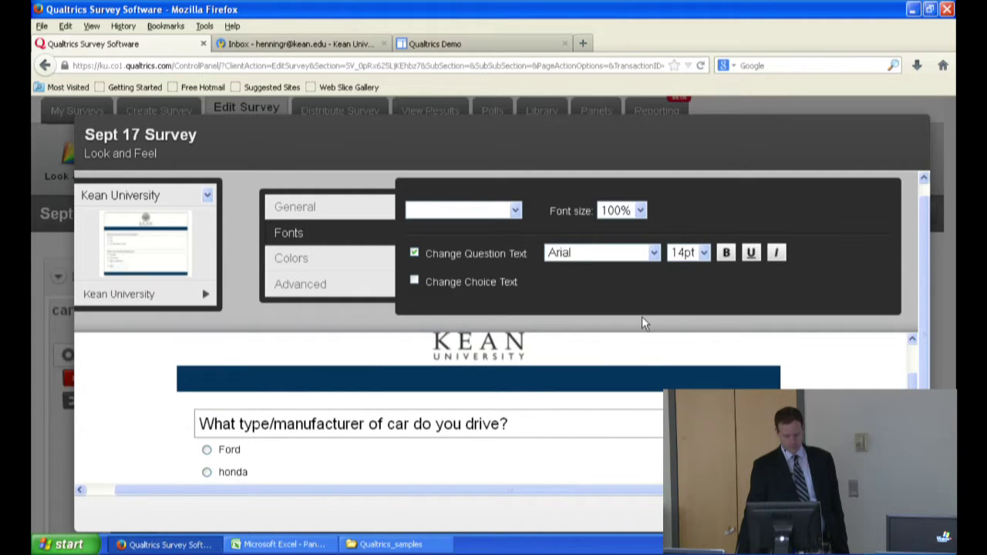
Enable separate choice text formatting and set it to Arial 10pt.
click(415, 282)
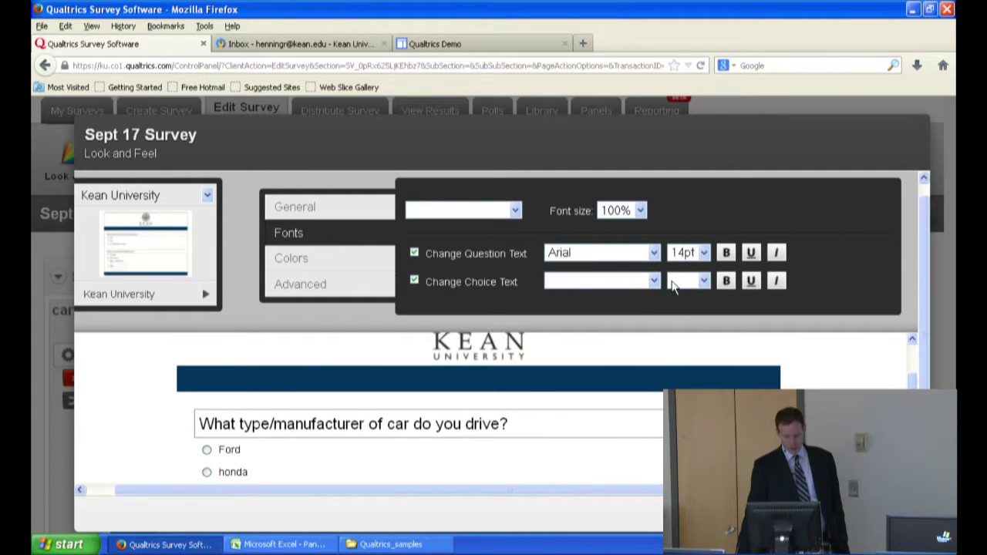
click(654, 281)
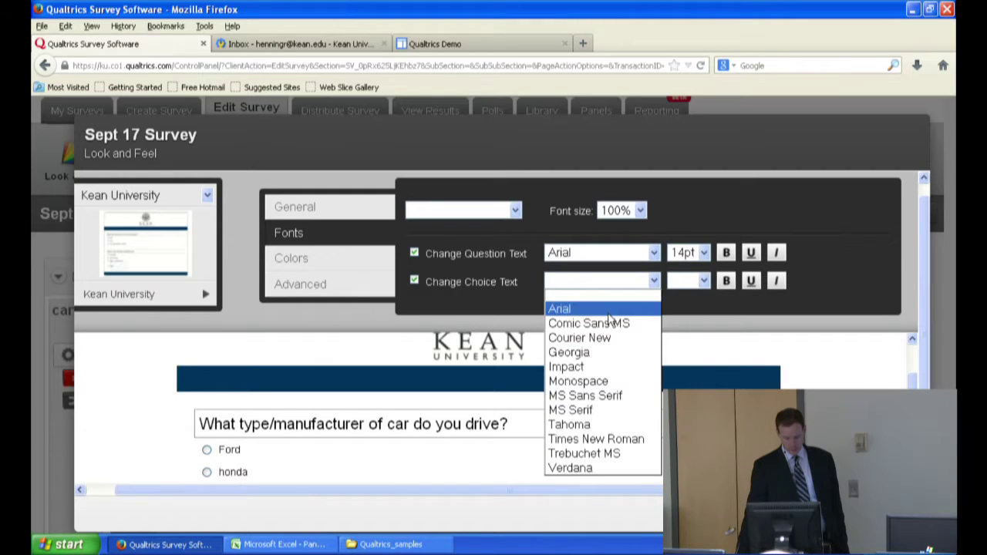
click(620, 308)
click(694, 282)
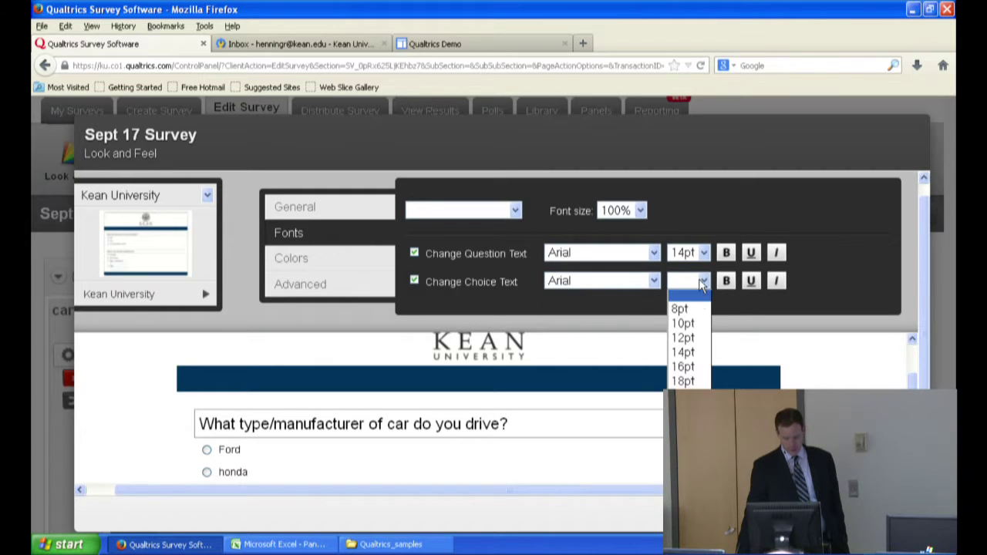
click(696, 324)
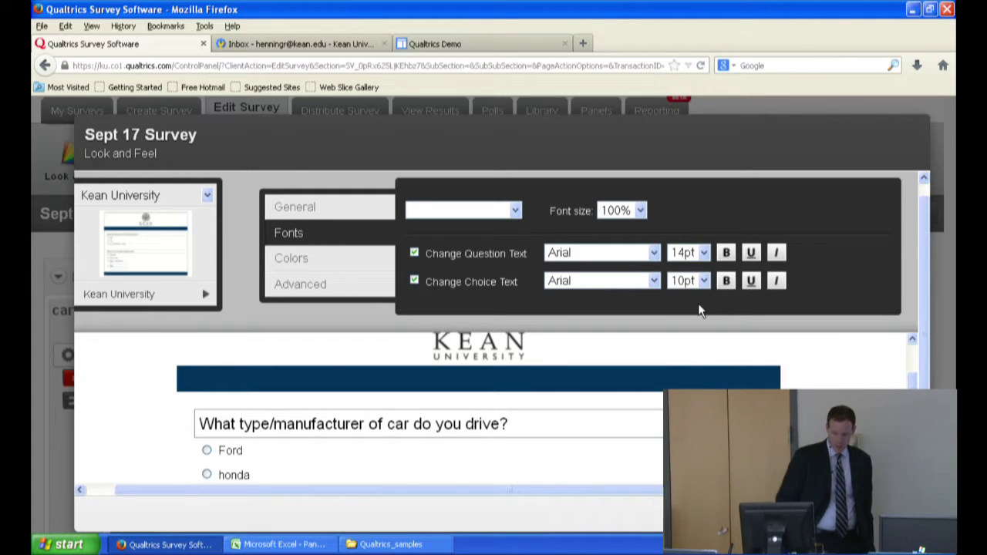
Set the survey's overall font to Impact with a font size of 110%.
click(640, 210)
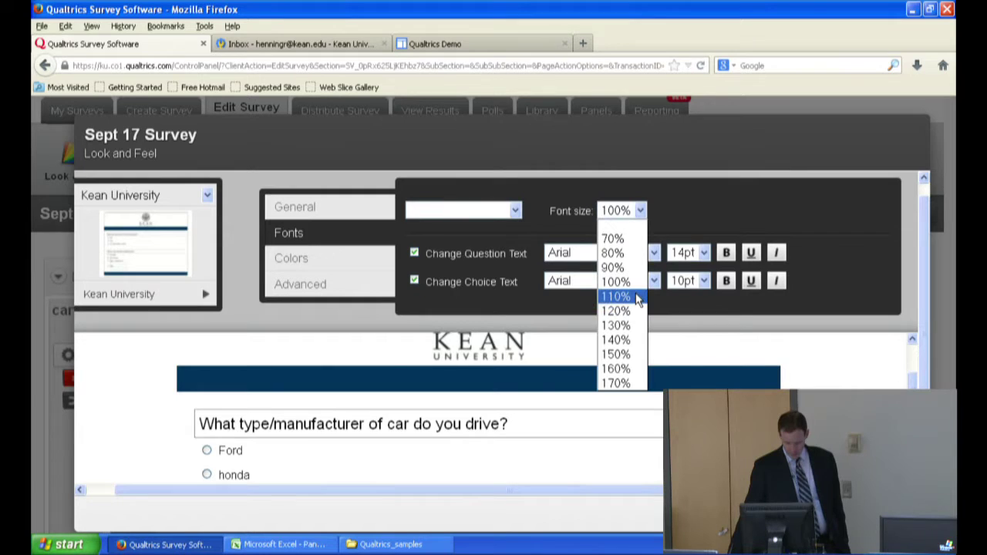
click(636, 296)
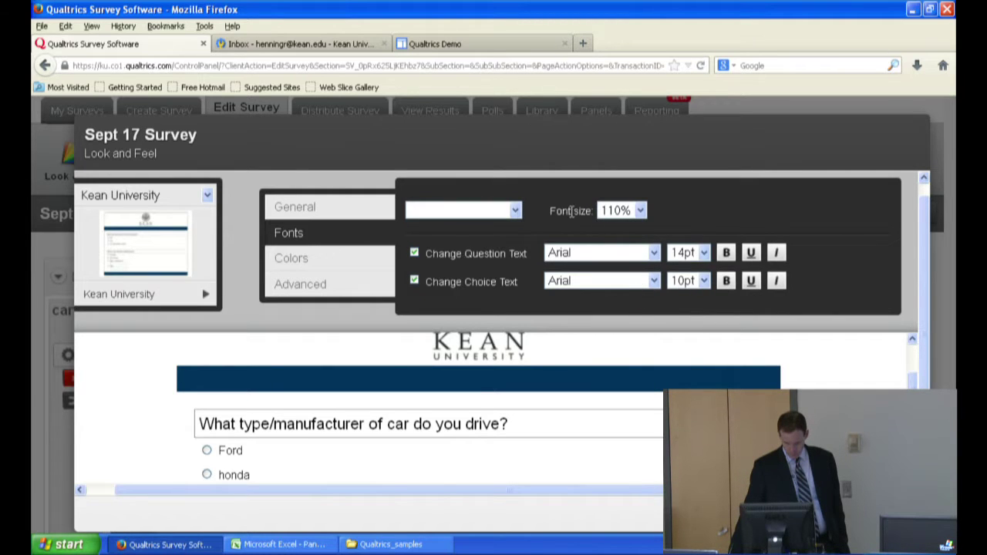
click(515, 211)
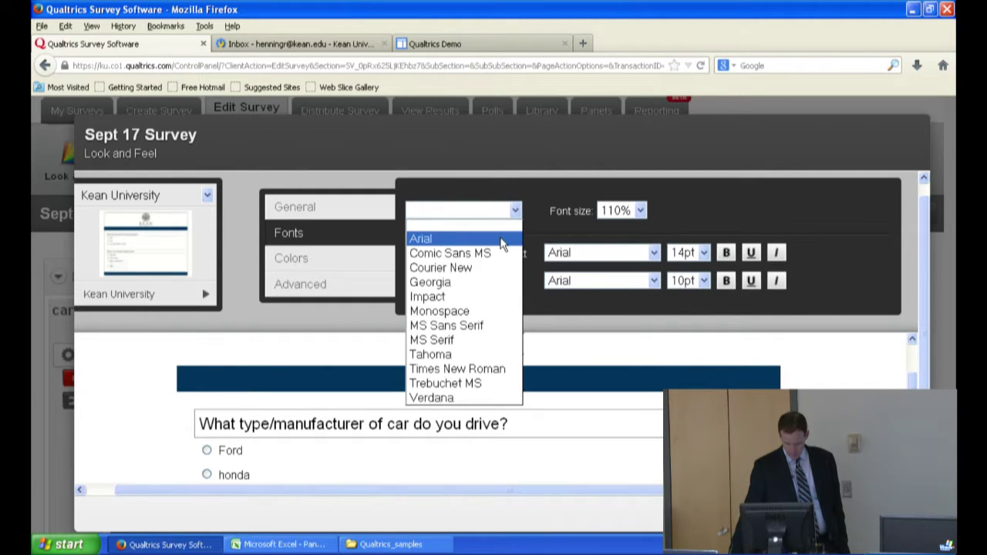
click(500, 297)
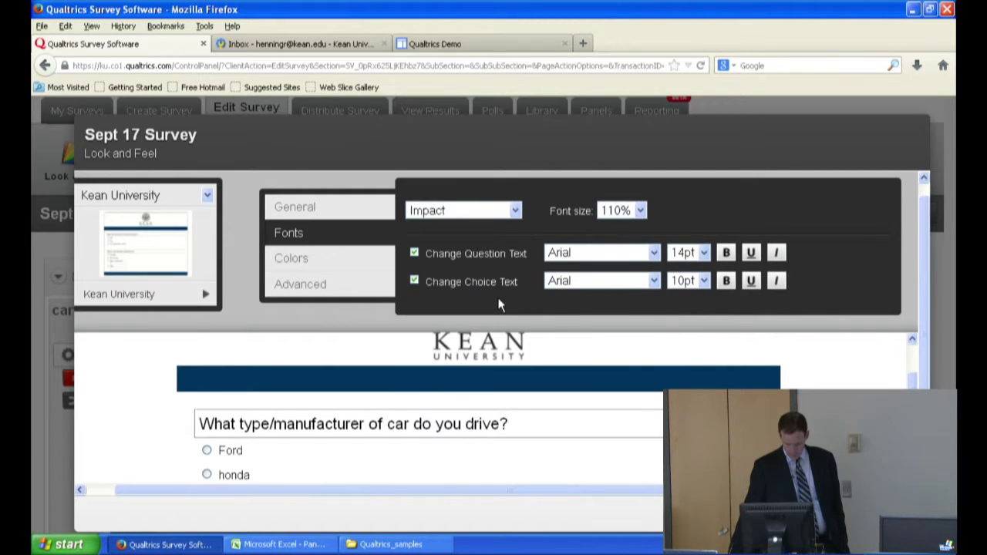
Turn off the separate question and choice text formatting, and set the overall font size to 100%.
click(414, 253)
click(414, 281)
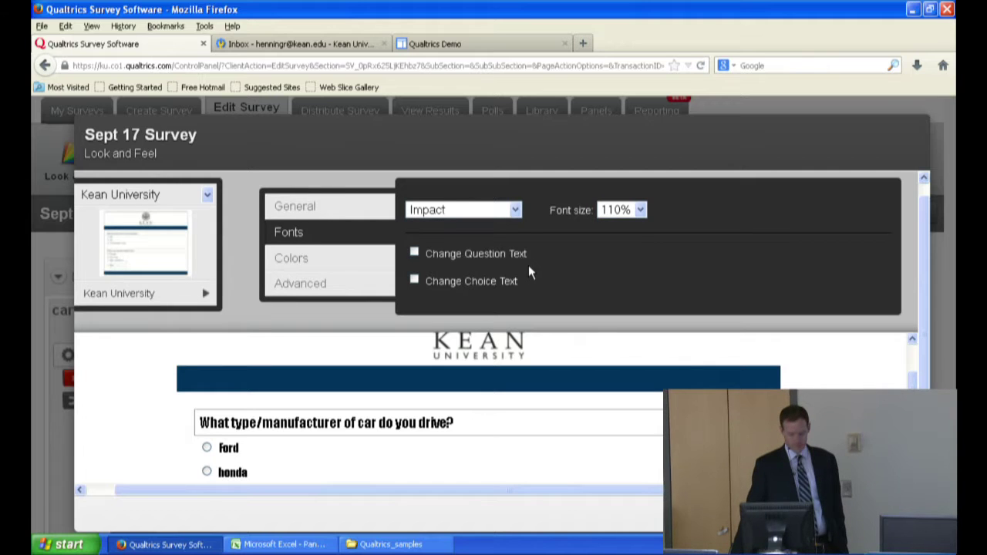
click(640, 211)
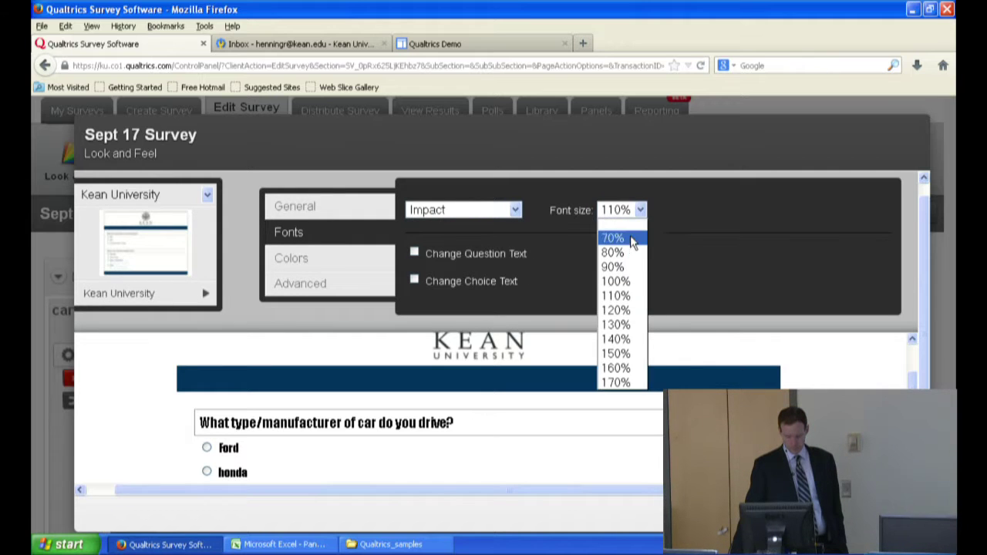
click(630, 279)
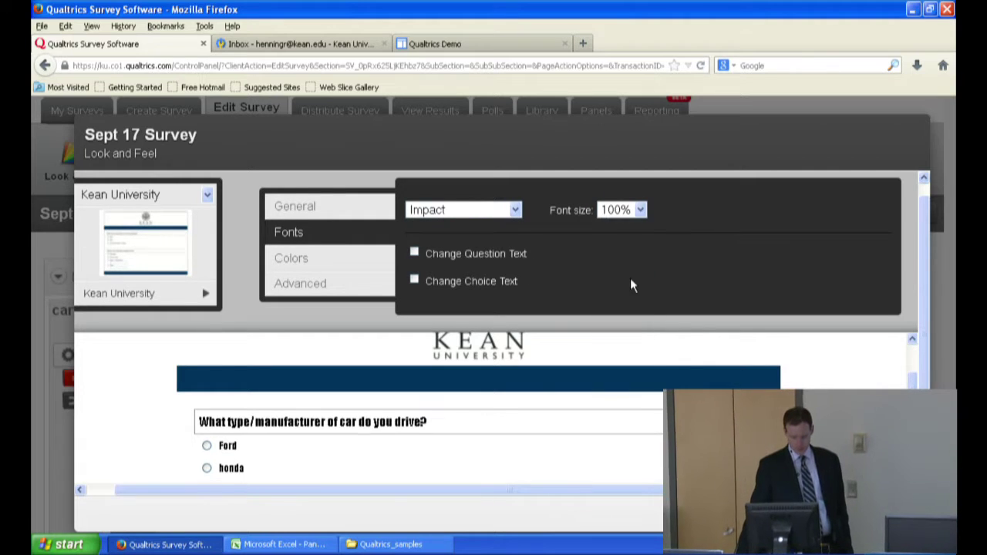
Review the survey's color options and its advanced header, footer and CSS options.
click(289, 262)
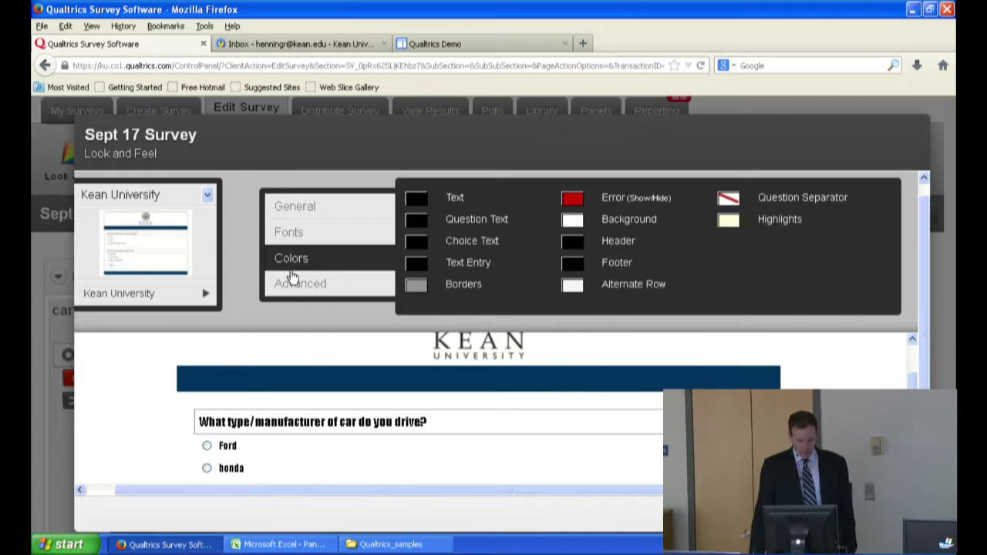
click(303, 294)
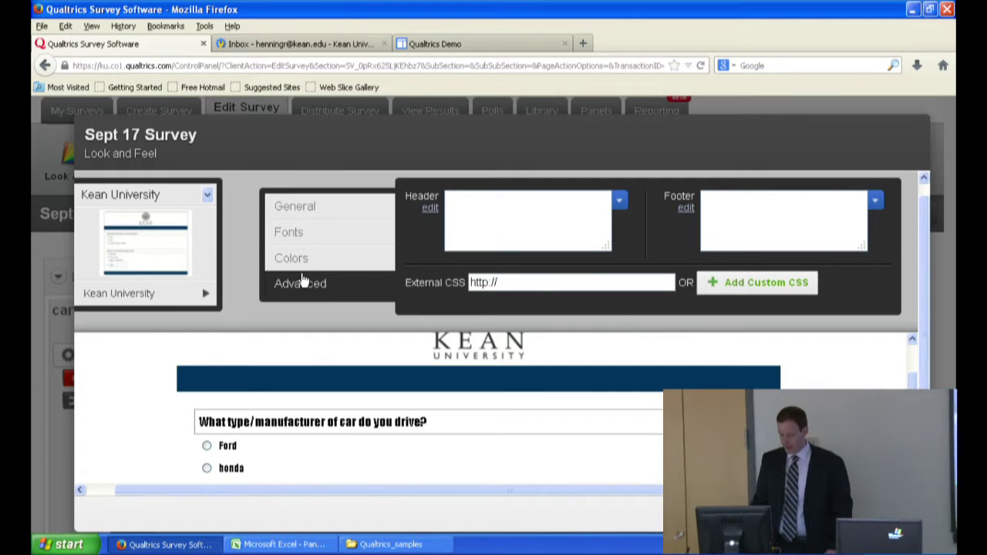
Switch the theme library from Kean University to Qualtrics and browse its available themes.
click(206, 196)
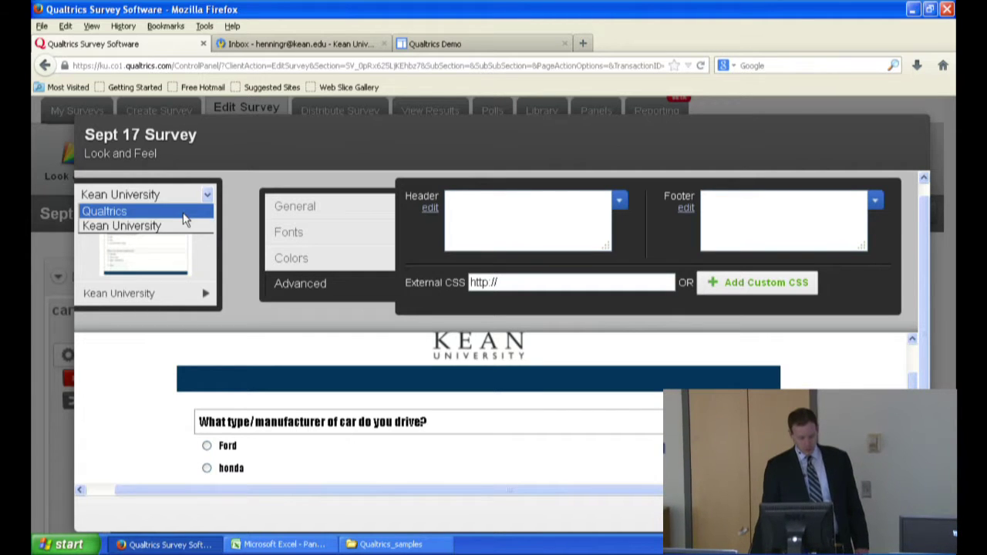
click(185, 212)
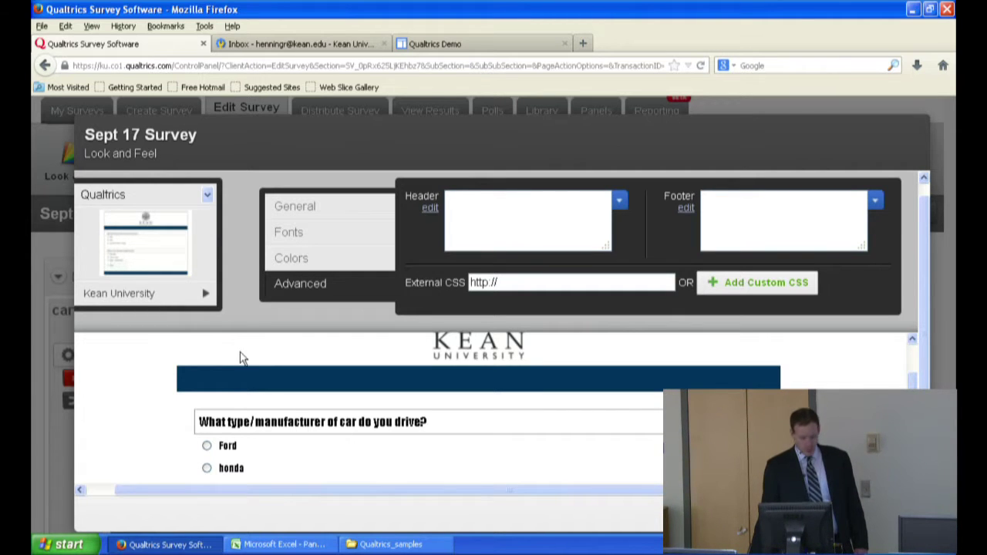
click(206, 297)
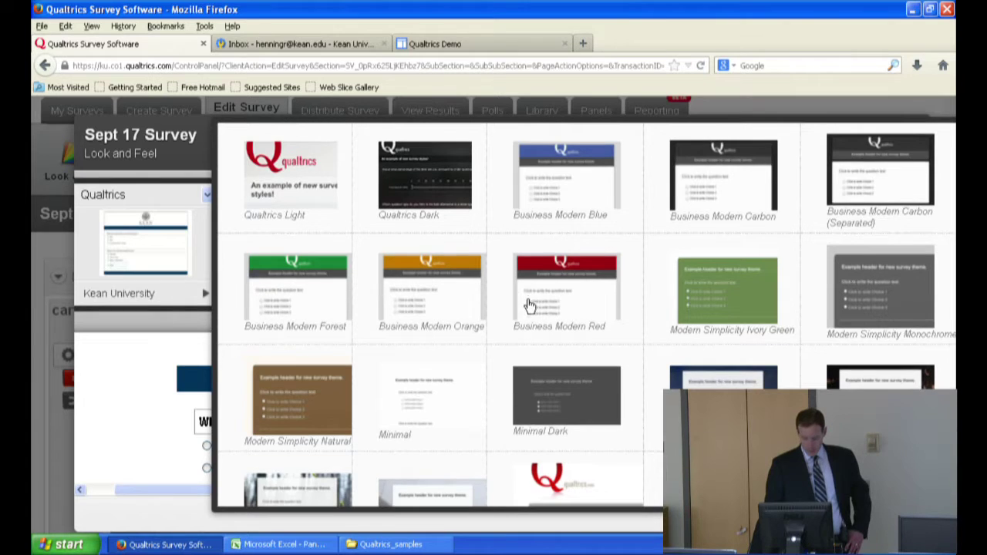
scroll(542, 285, down, 3)
scroll(542, 285, down, 5)
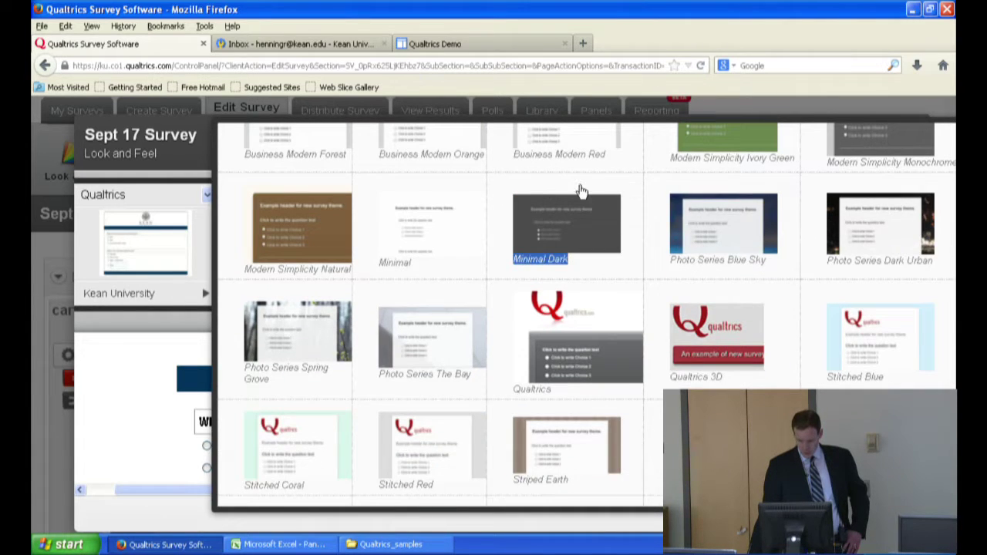
click(584, 191)
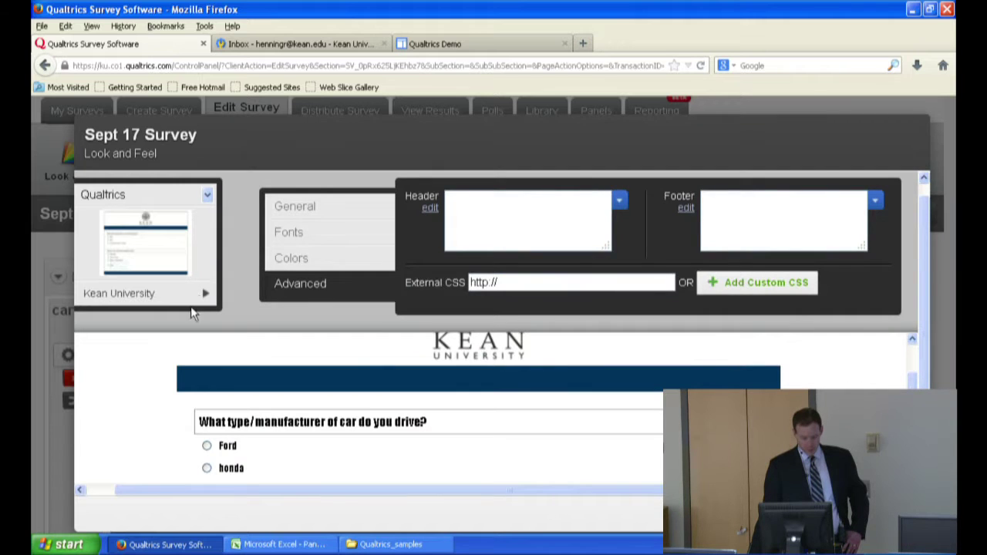
Apply the Plain Jane theme from the Qualtrics theme gallery to the survey.
click(205, 296)
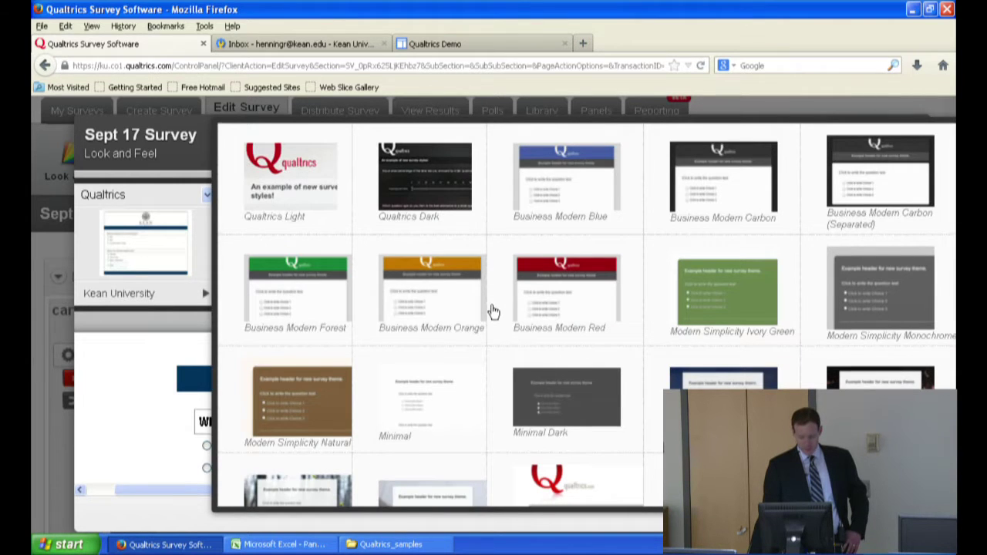
scroll(544, 305, down, 3)
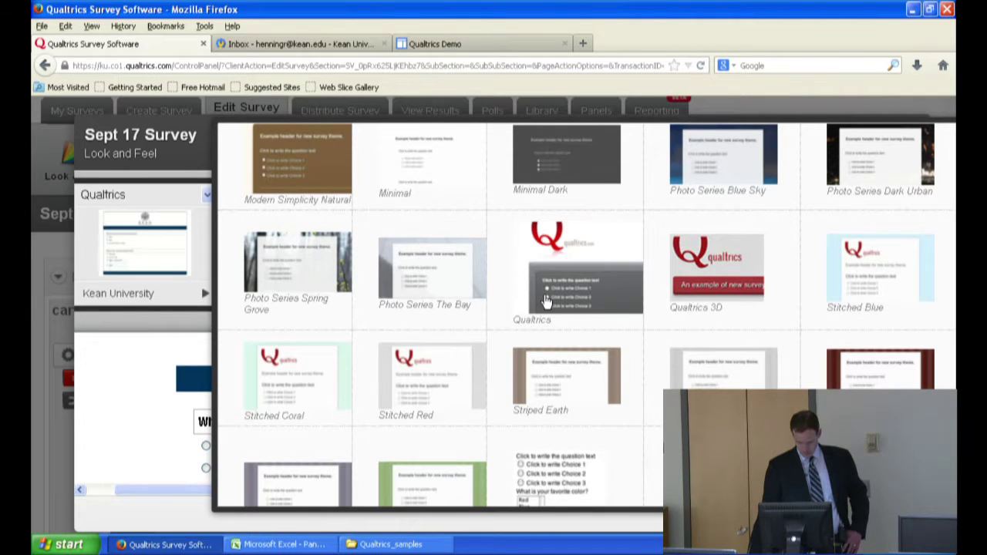
scroll(544, 302, down, 1)
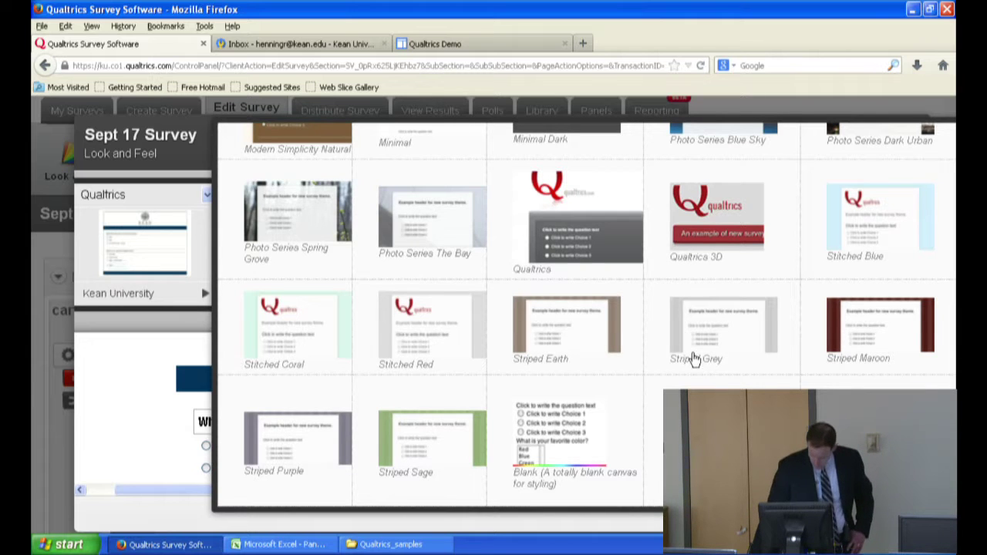
scroll(708, 368, up, 2)
scroll(707, 368, up, 4)
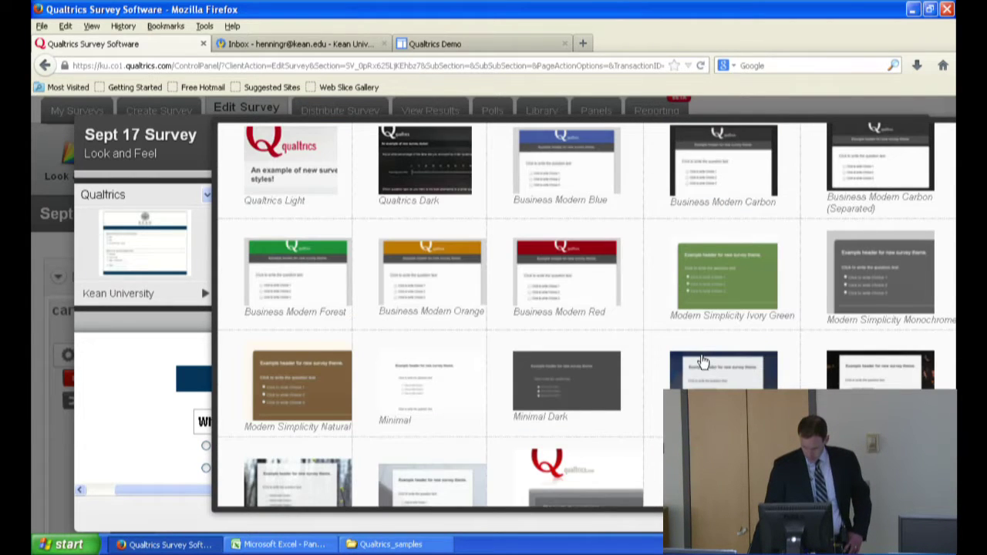
scroll(701, 366, down, 6)
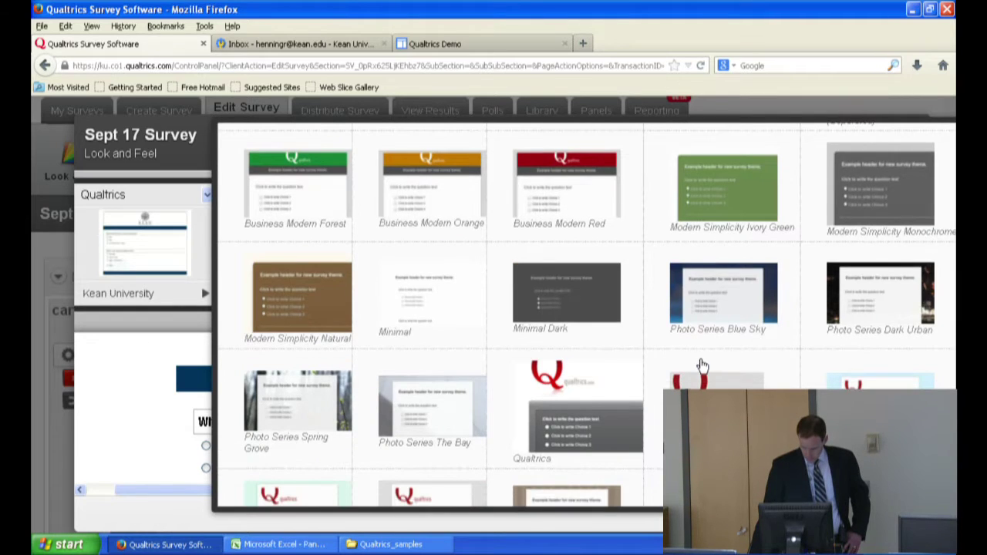
scroll(701, 367, down, 1)
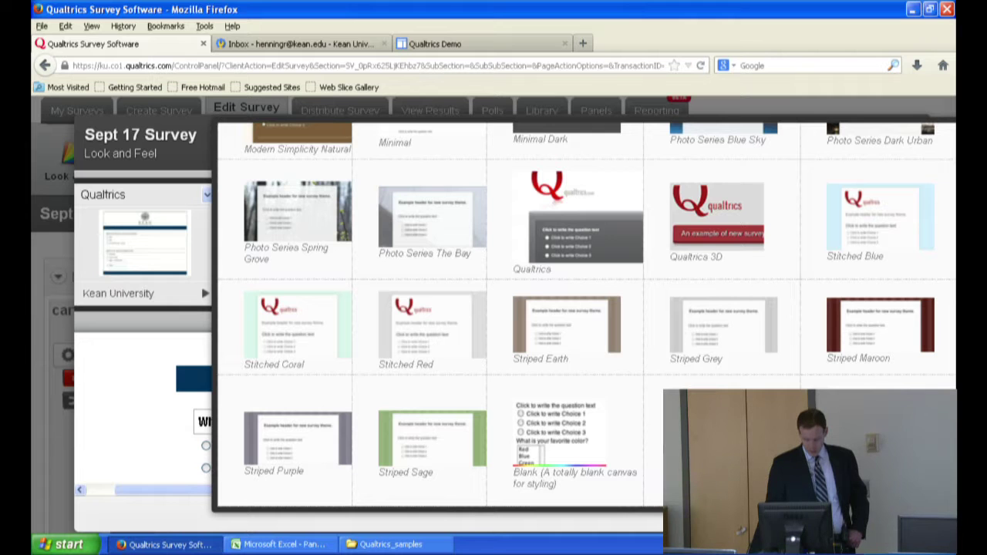
click(724, 437)
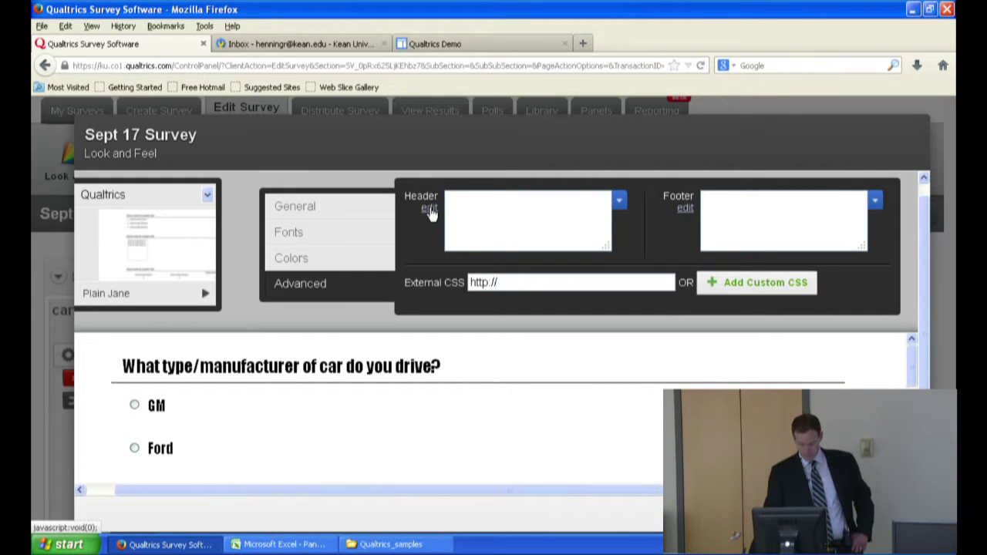
Insert the Kean cougar official black graphic from the library into the survey header.
click(430, 209)
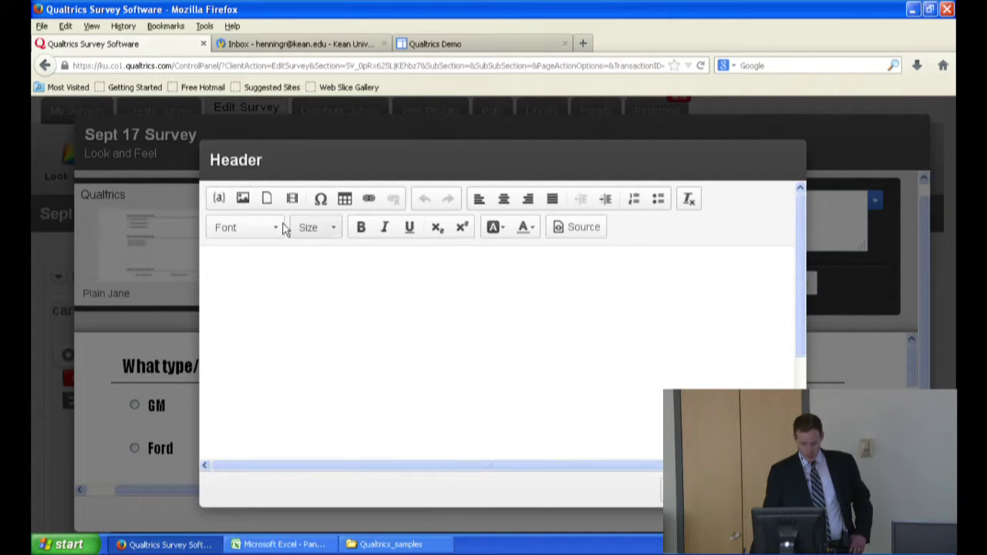
click(242, 200)
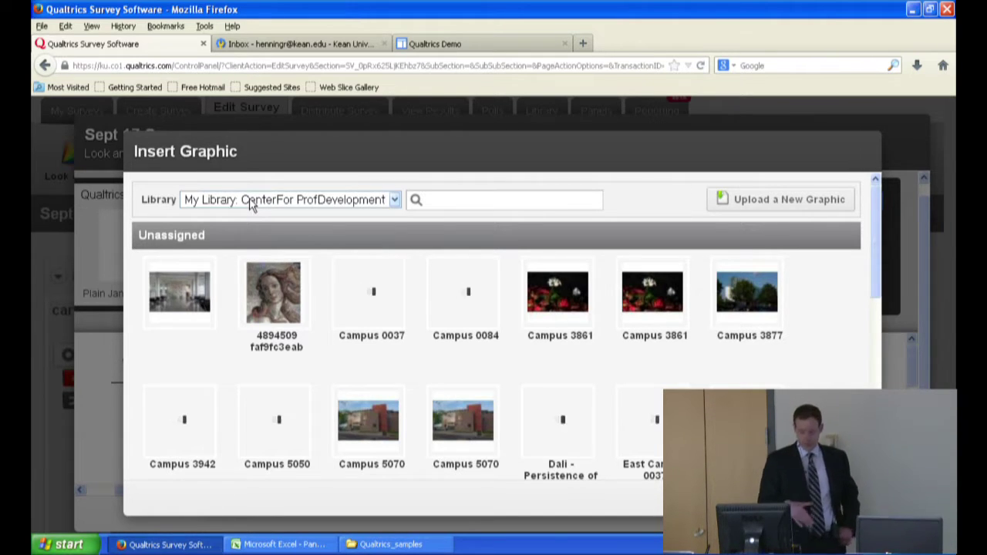
scroll(486, 315, down, 3)
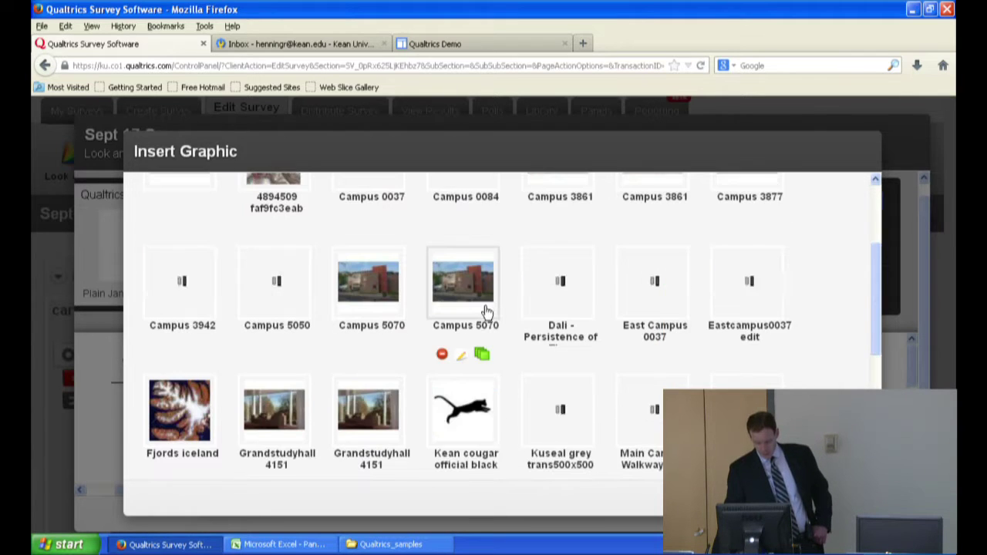
scroll(522, 442, down, 3)
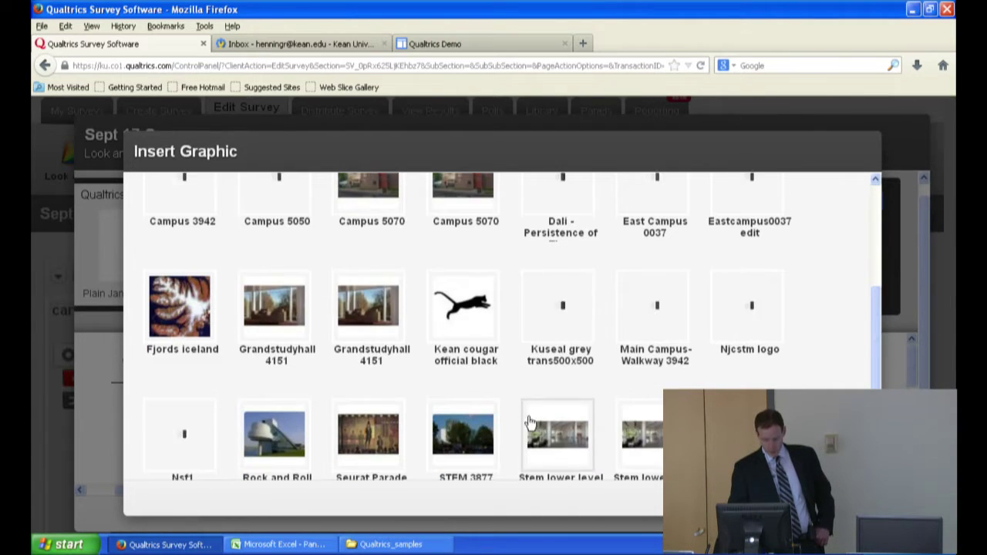
click(460, 327)
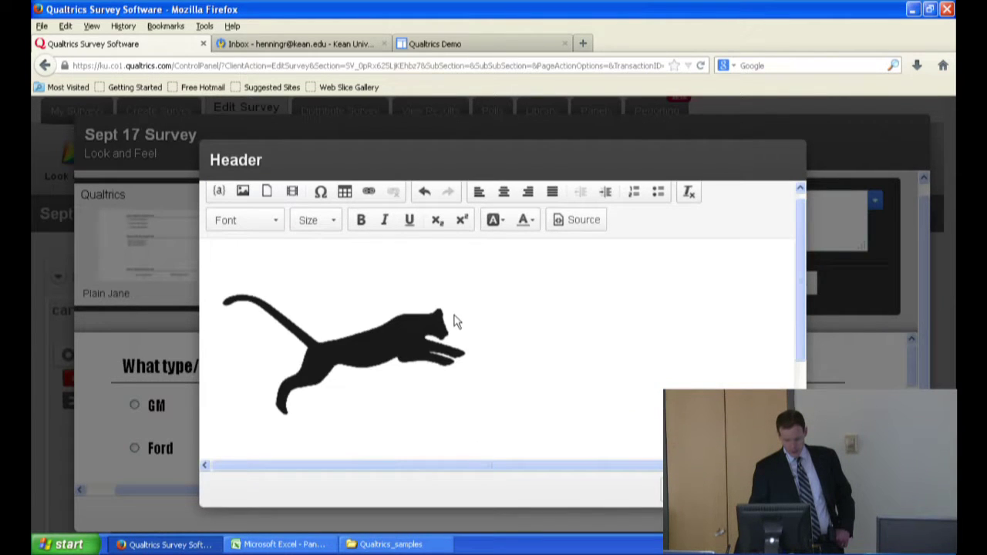
Center the cougar image in the header and save the header content.
click(426, 274)
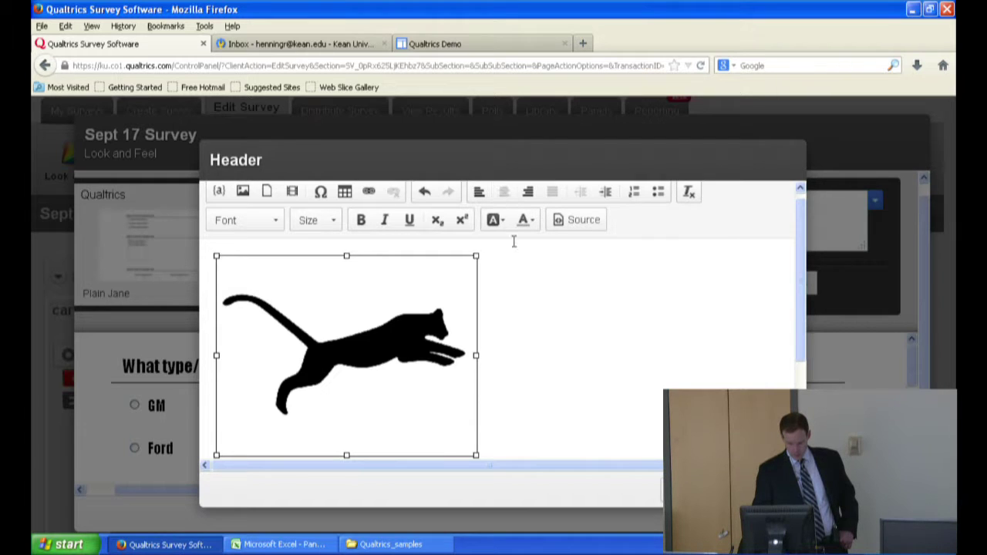
click(537, 303)
click(503, 192)
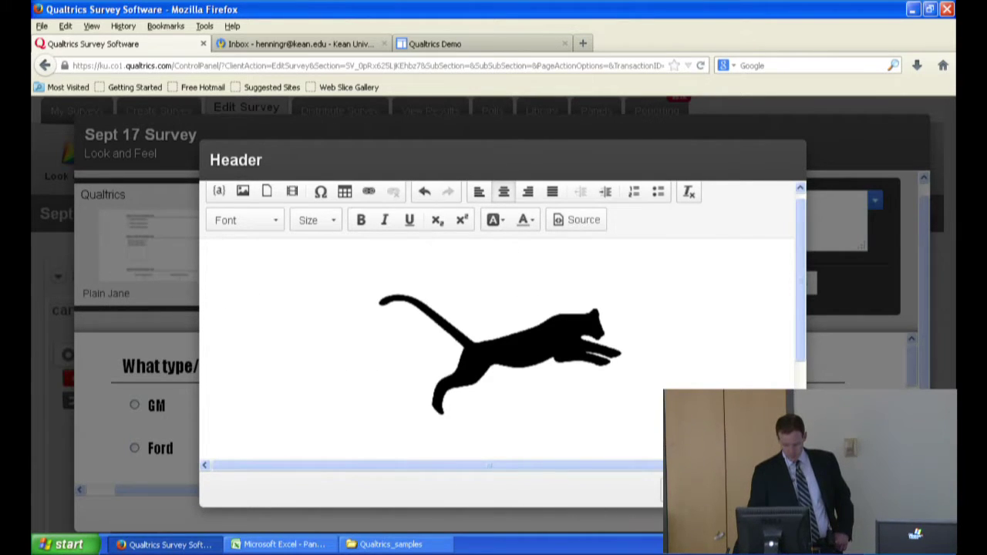
click(768, 490)
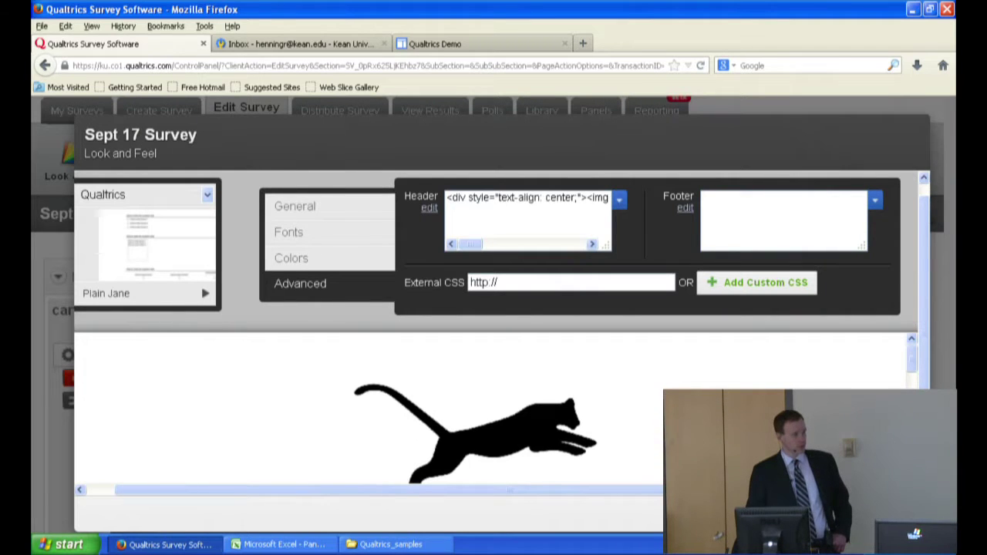
Check the sample question under the new header and save the look and feel settings.
scroll(494, 409, down, 6)
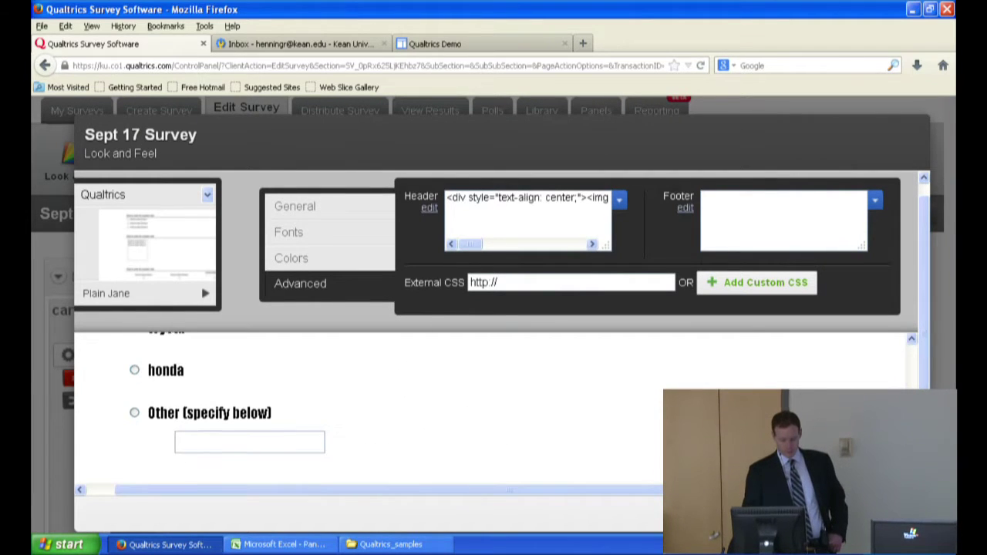
scroll(493, 408, down, 2)
scroll(494, 408, up, 8)
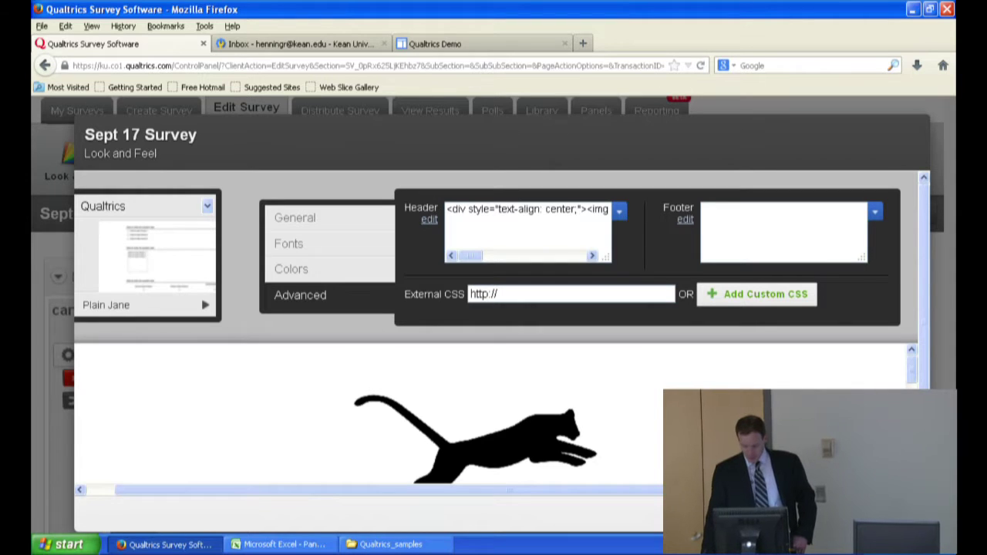
click(890, 515)
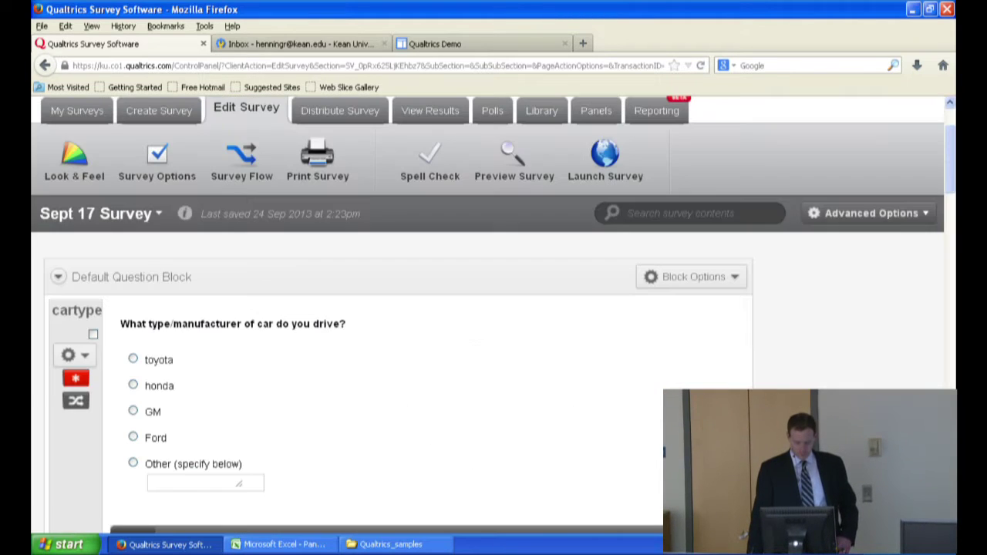
Open the survey preview in the browser, answer the car manufacturer question with toyota and continue.
click(503, 153)
right_click(503, 152)
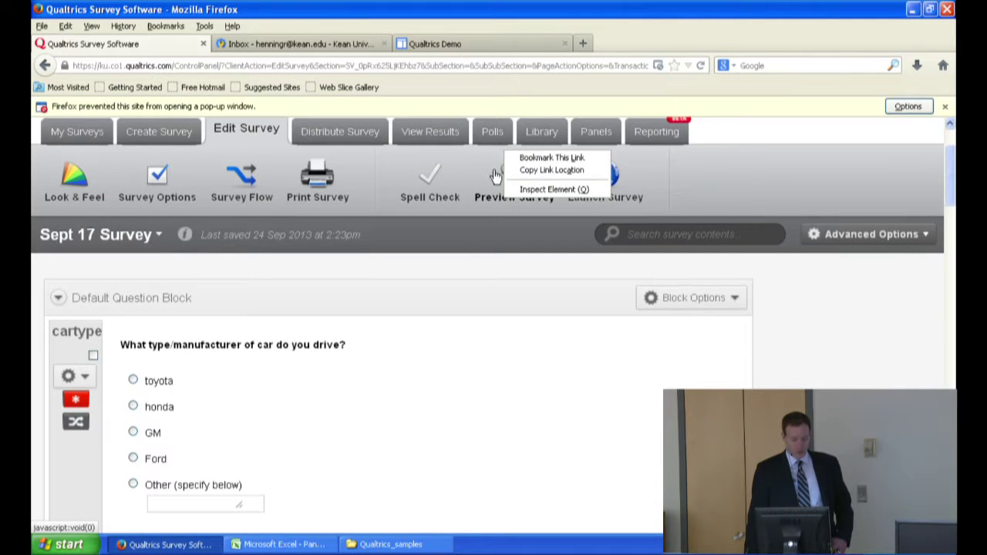
click(509, 185)
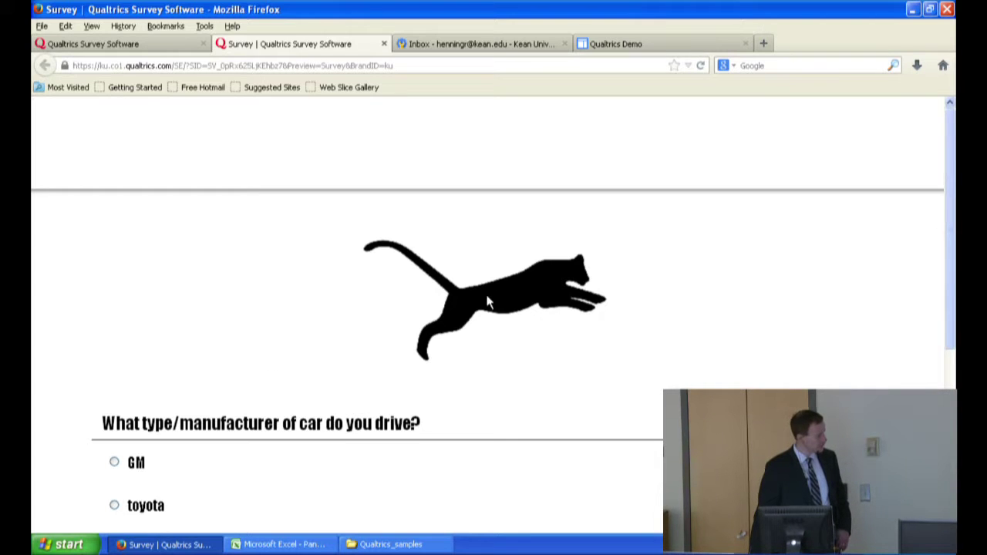
scroll(486, 301, down, 5)
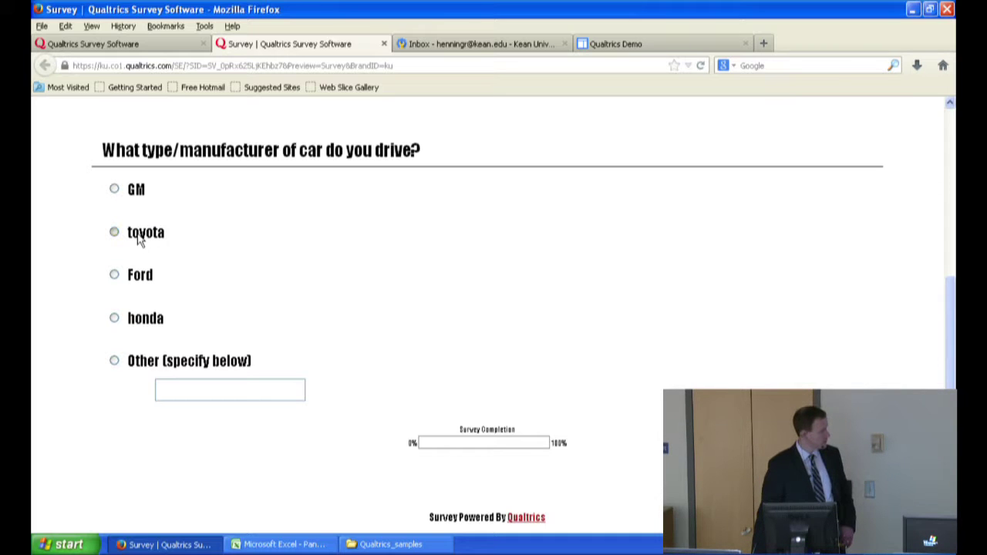
click(862, 418)
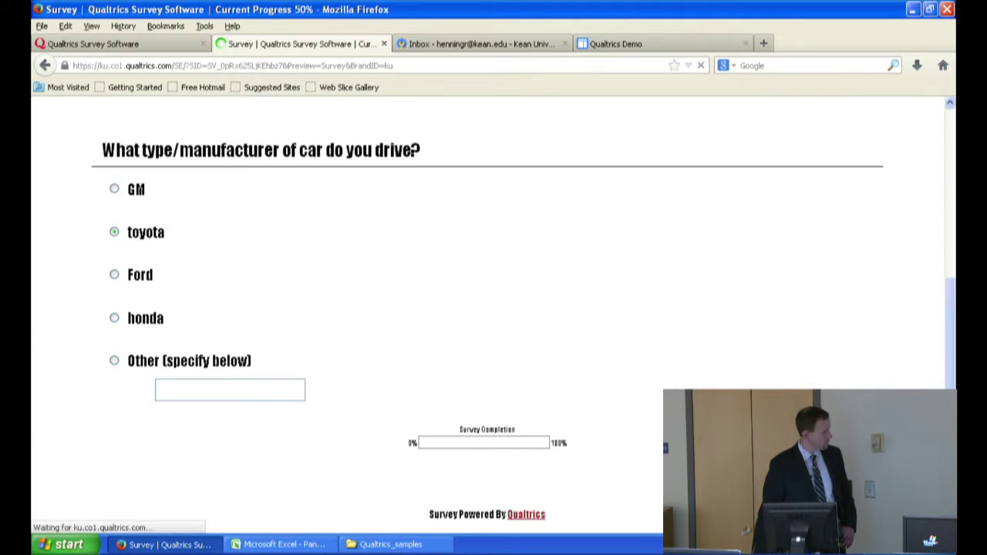
Look through the second preview page, try to submit it without answers, and choose to answer the question.
scroll(862, 418, down, 3)
scroll(493, 309, down, 3)
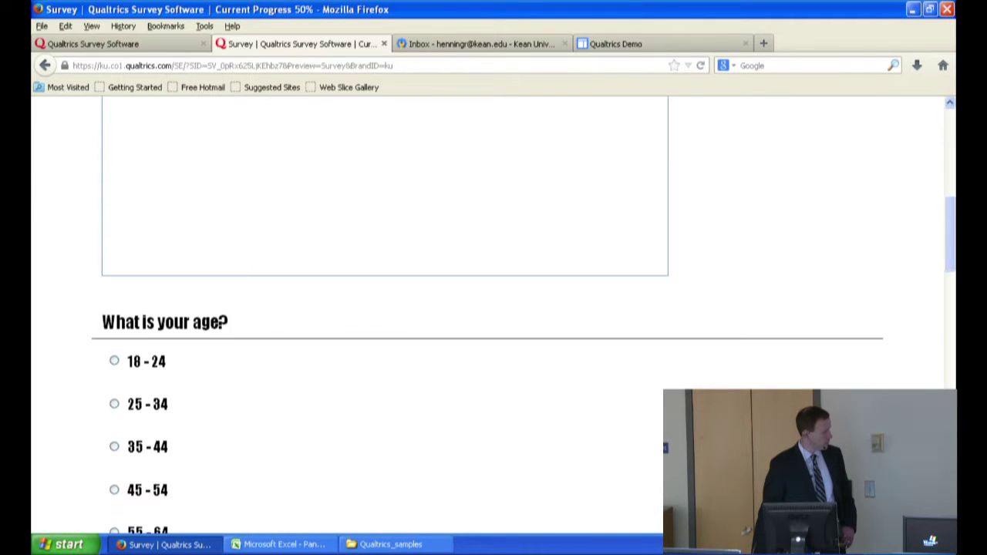
scroll(494, 309, down, 5)
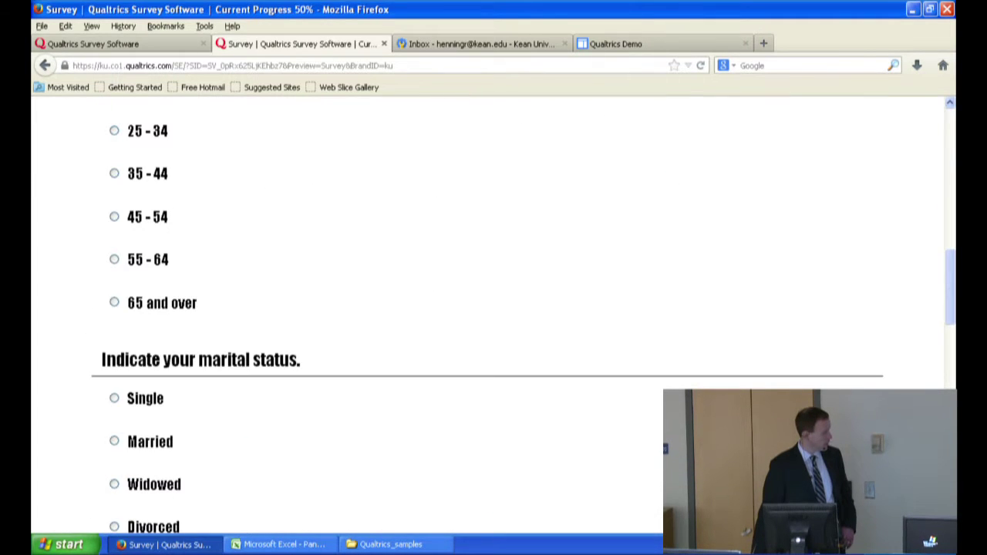
scroll(493, 309, down, 2)
scroll(493, 308, down, 3)
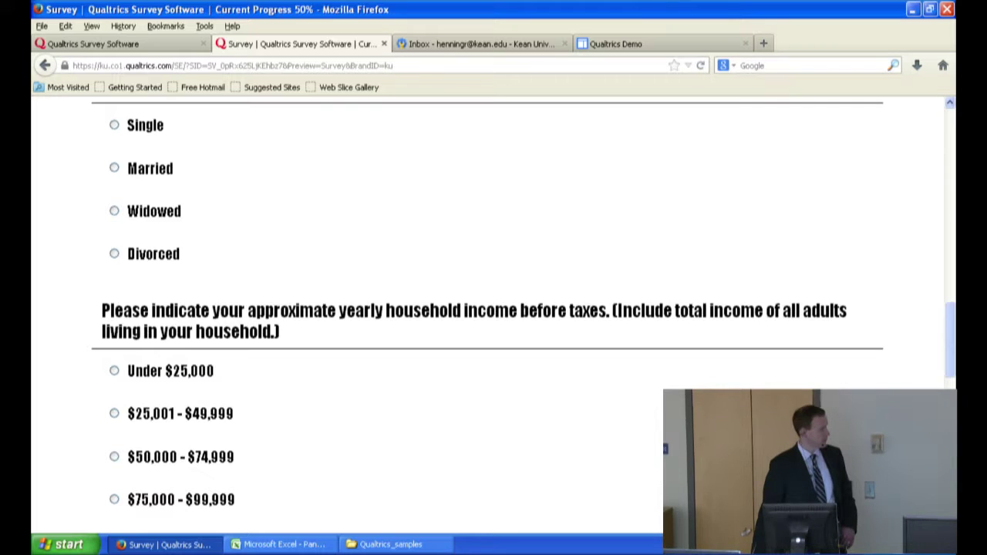
scroll(494, 309, down, 8)
right_click(793, 321)
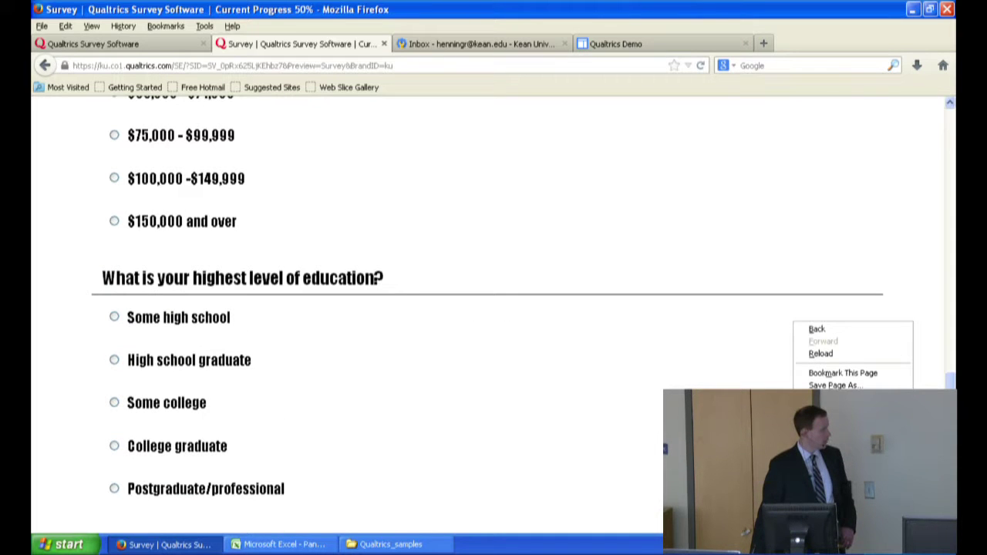
scroll(493, 309, down, 7)
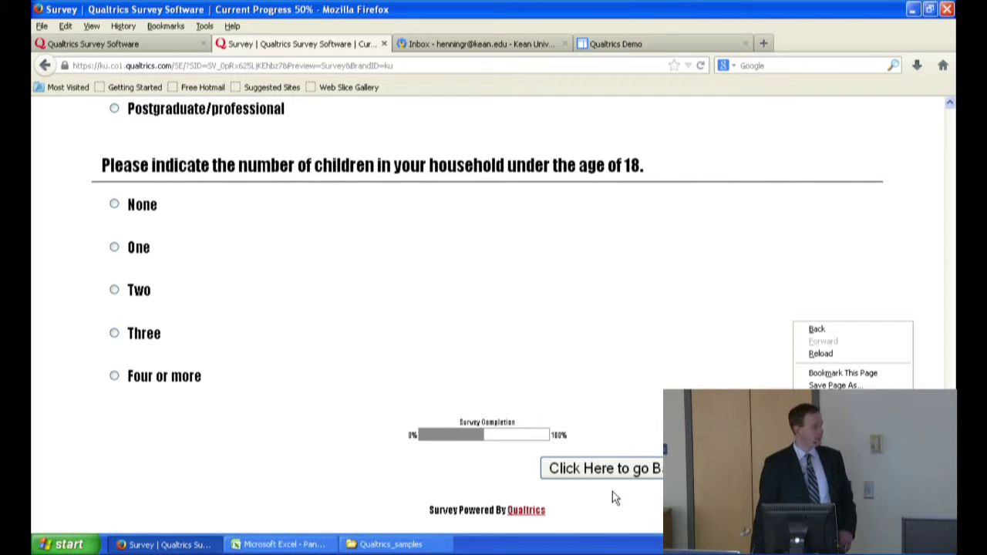
click(798, 468)
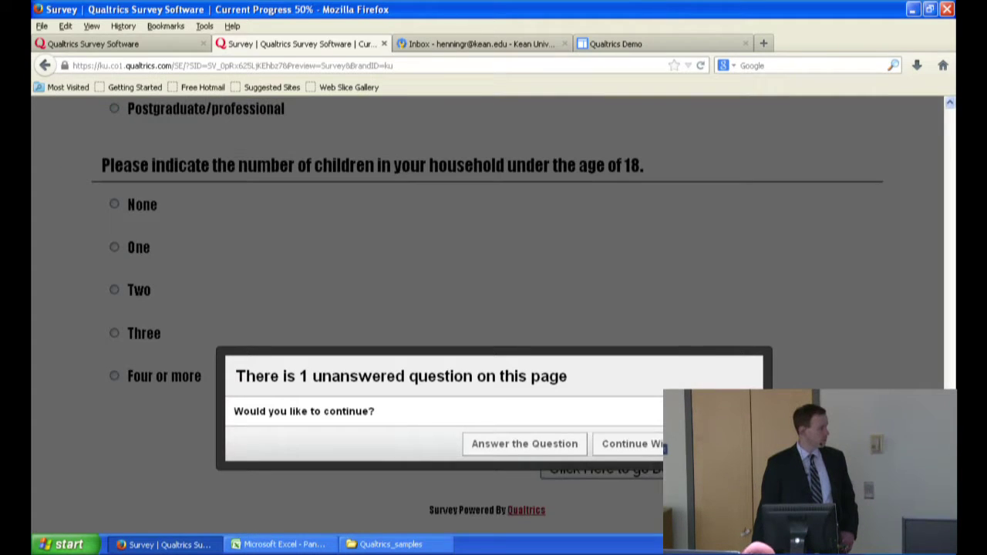
click(555, 455)
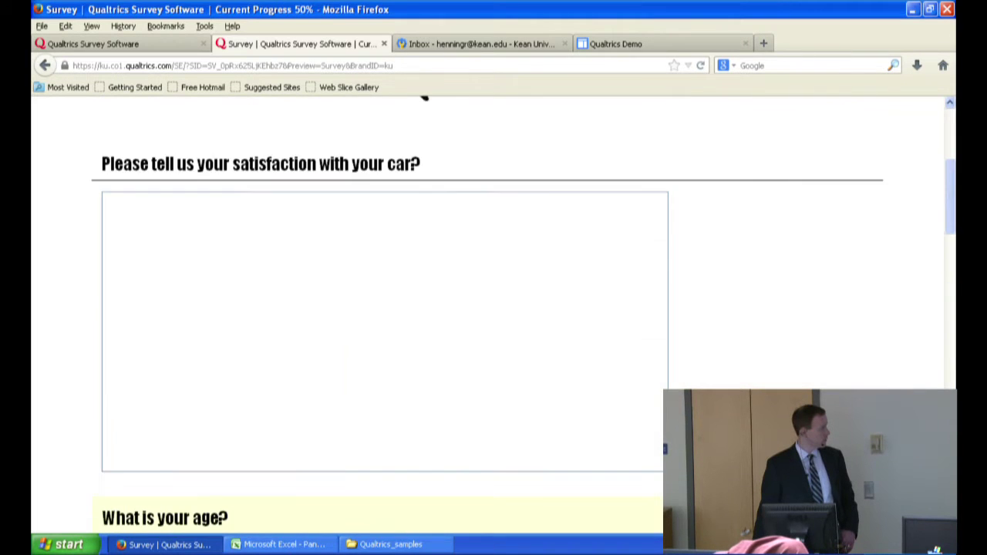
Answer age 25 - 34, Widowed, $25,001 - $49,999, Some college and Three children, submit the page, and close the preview.
scroll(702, 385, down, 7)
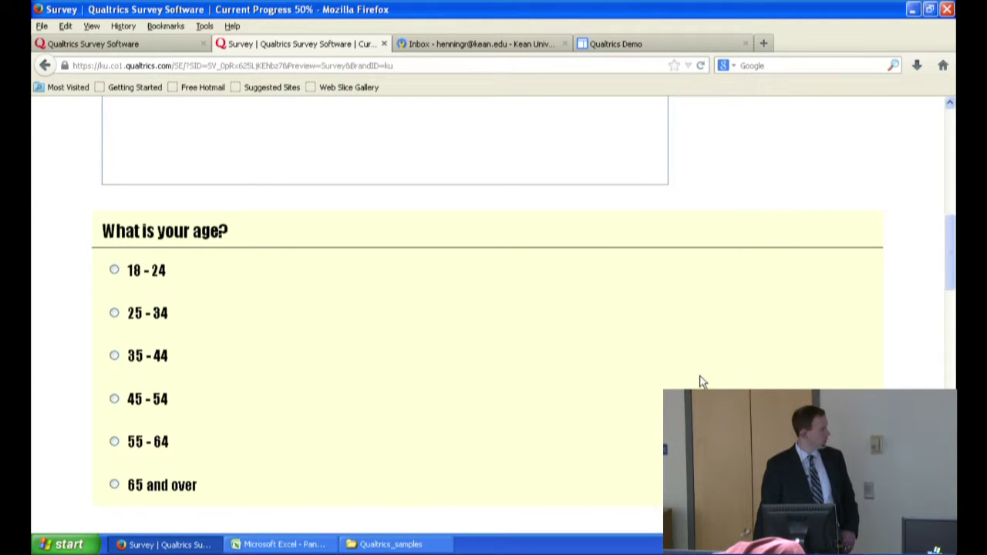
click(115, 313)
scroll(144, 366, down, 3)
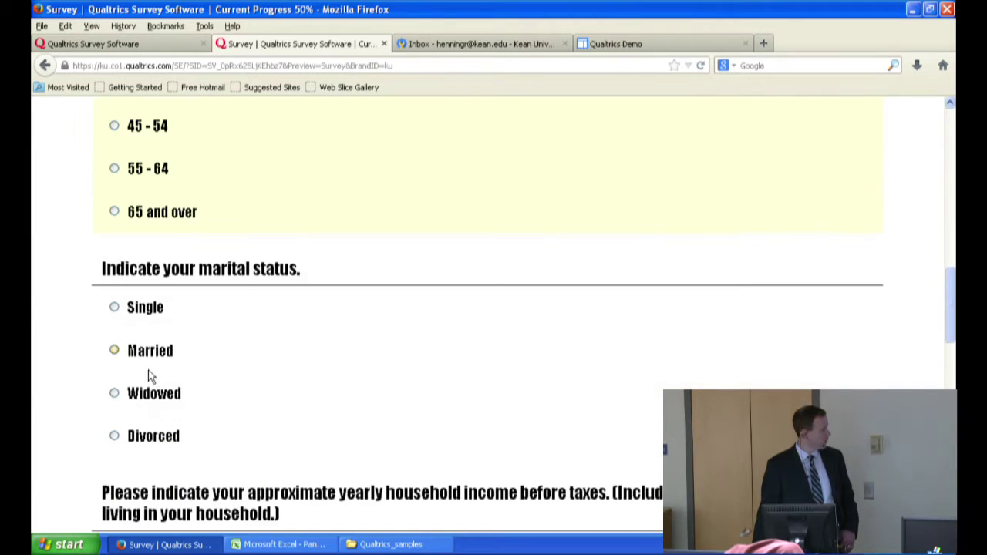
click(115, 393)
scroll(116, 405, down, 3)
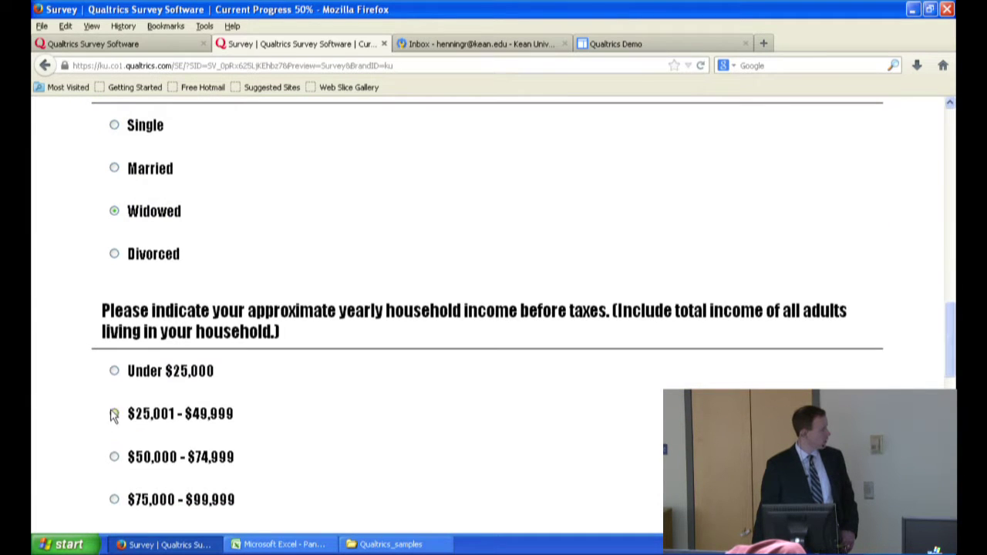
click(114, 414)
scroll(114, 412, down, 5)
click(116, 404)
scroll(112, 408, down, 1)
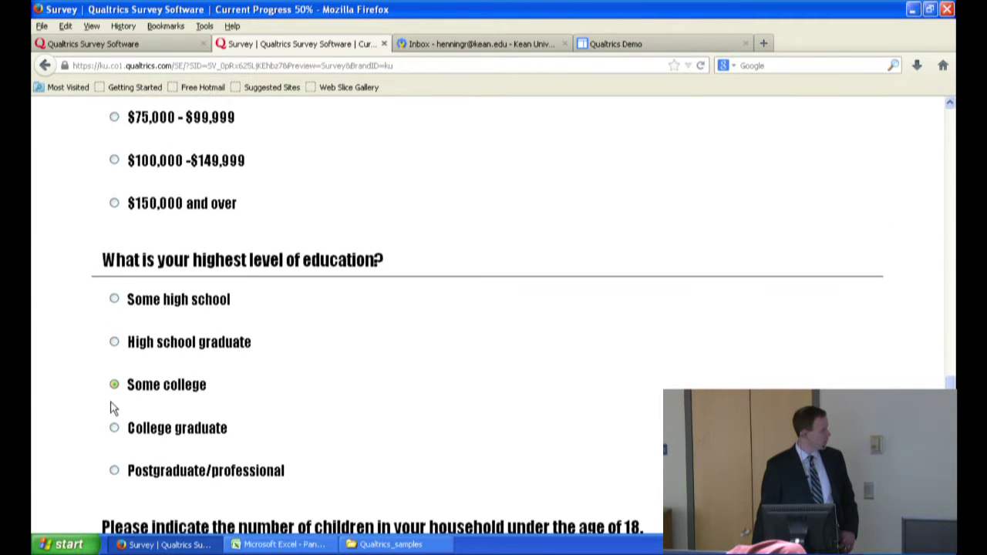
scroll(113, 405, down, 5)
click(115, 349)
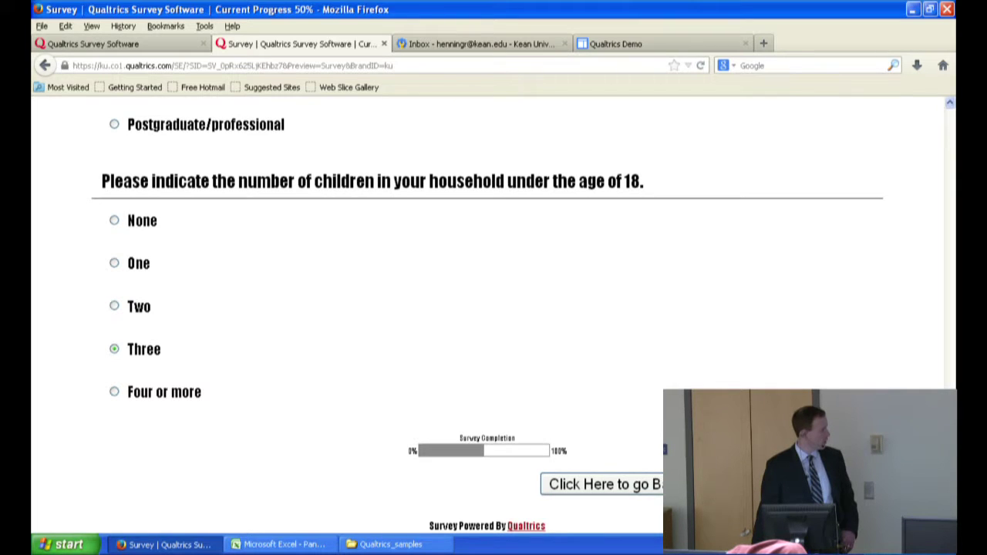
click(793, 484)
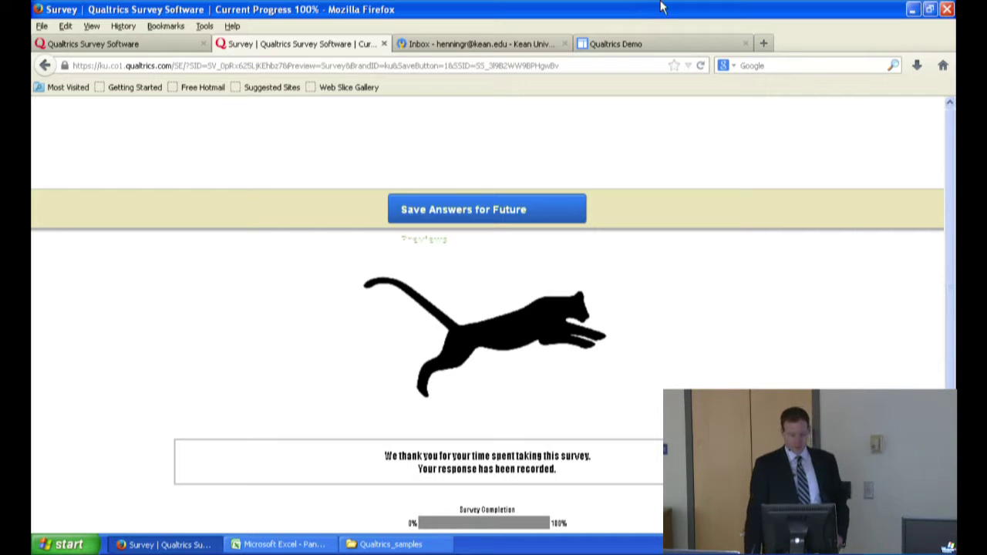
click(384, 44)
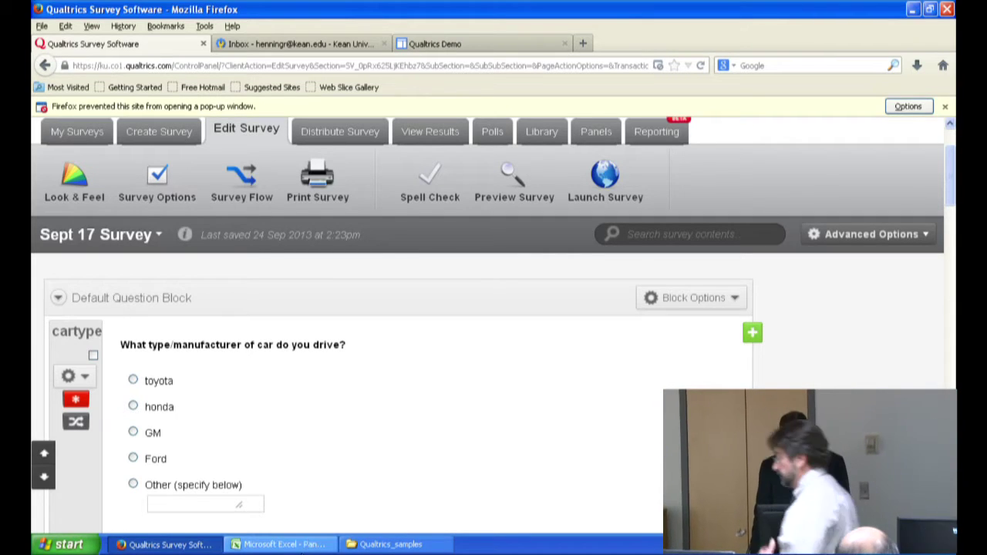
Switch to the Panel sample 2.15 workbook in Excel and widen the Last Name, First name and Email columns.
click(284, 545)
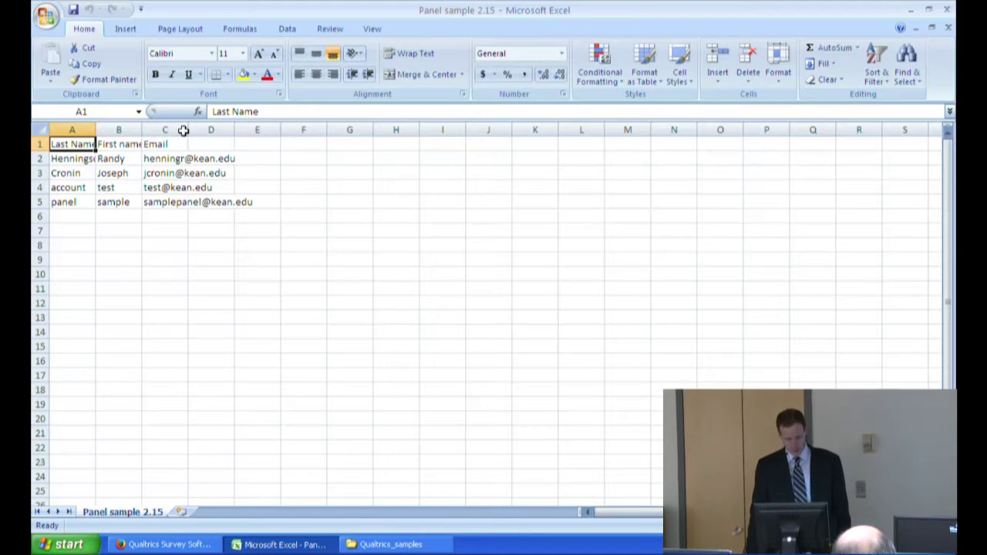
drag(185, 130, 270, 132)
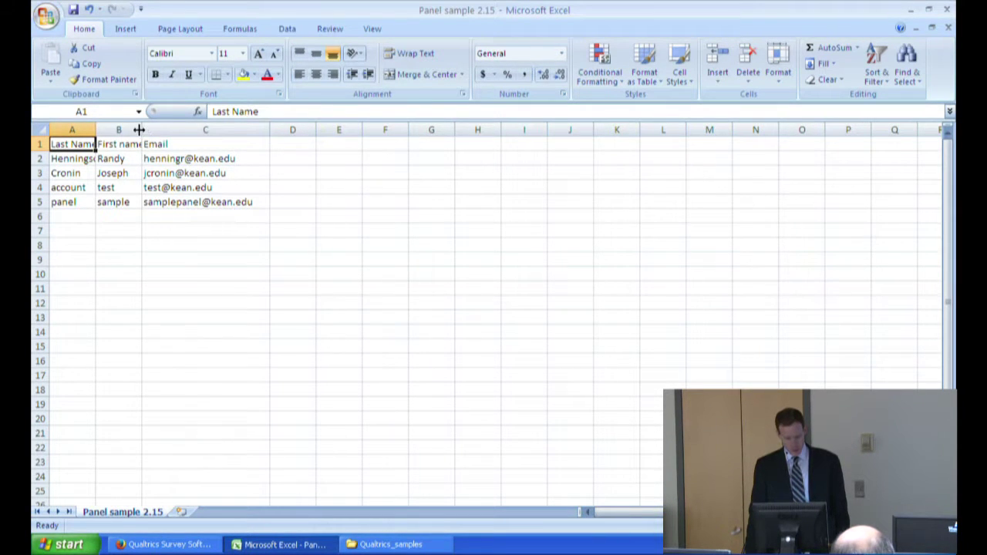
drag(142, 130, 201, 130)
drag(96, 130, 145, 130)
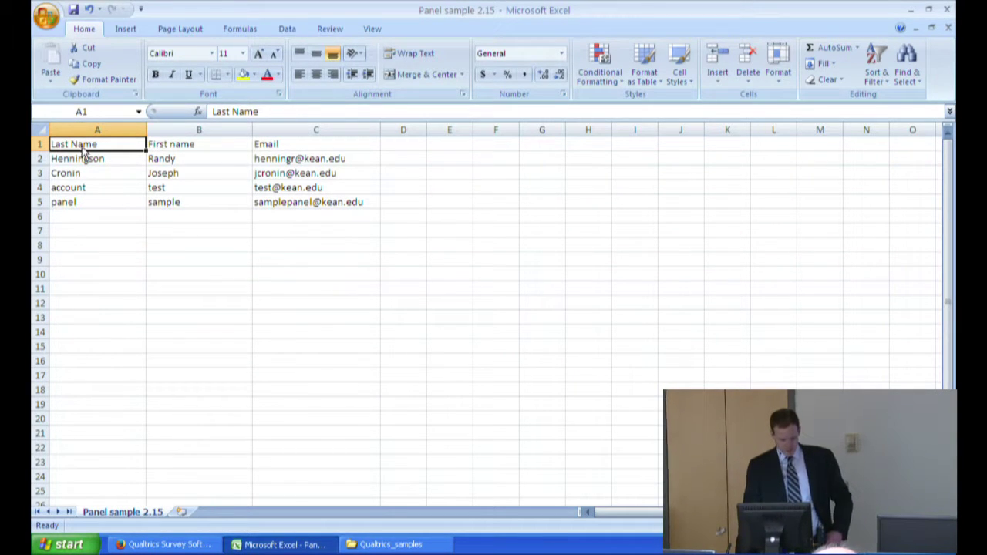
click(255, 329)
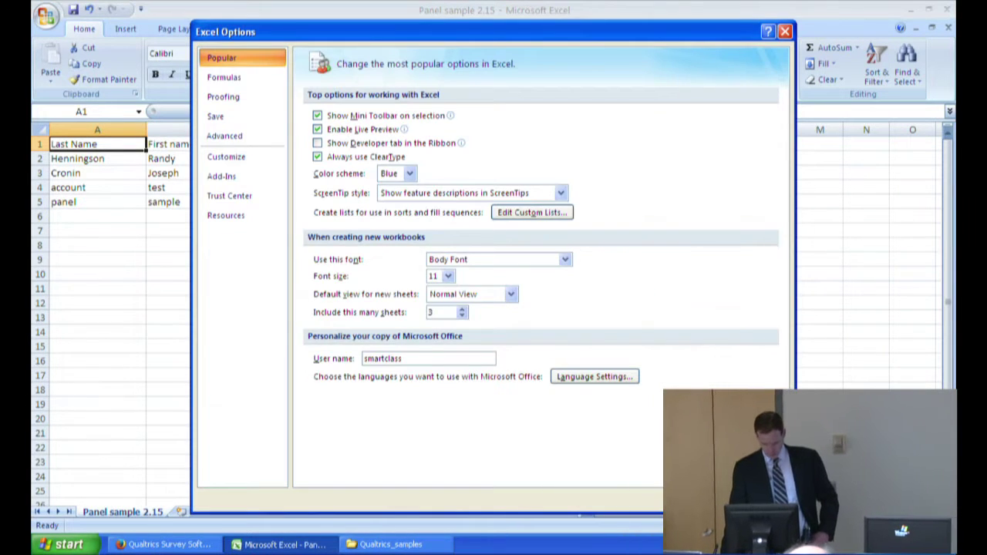
click(762, 500)
click(52, 18)
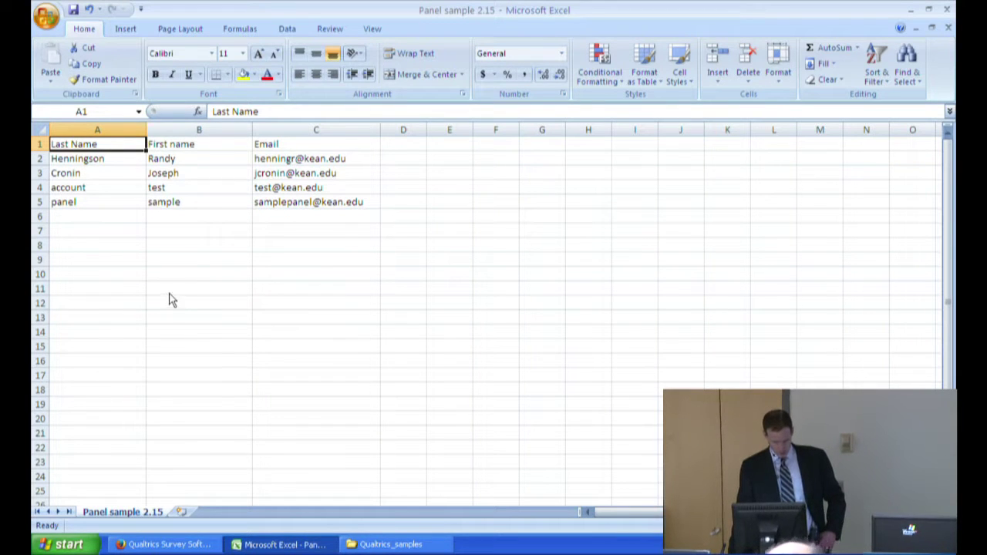
Save the workbook as Panel sample 9.24 in CSV (Comma delimited) format and keep that format.
key(F12)
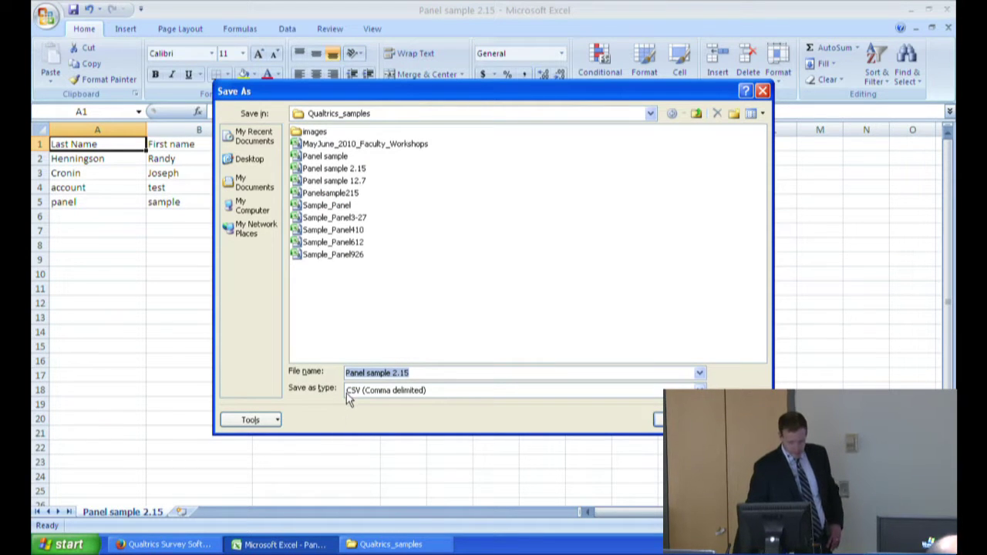
click(444, 372)
key(BackSpace)
key(BackSpace)
key(BackSpace)
key(BackSpace)
key(BackSpace)
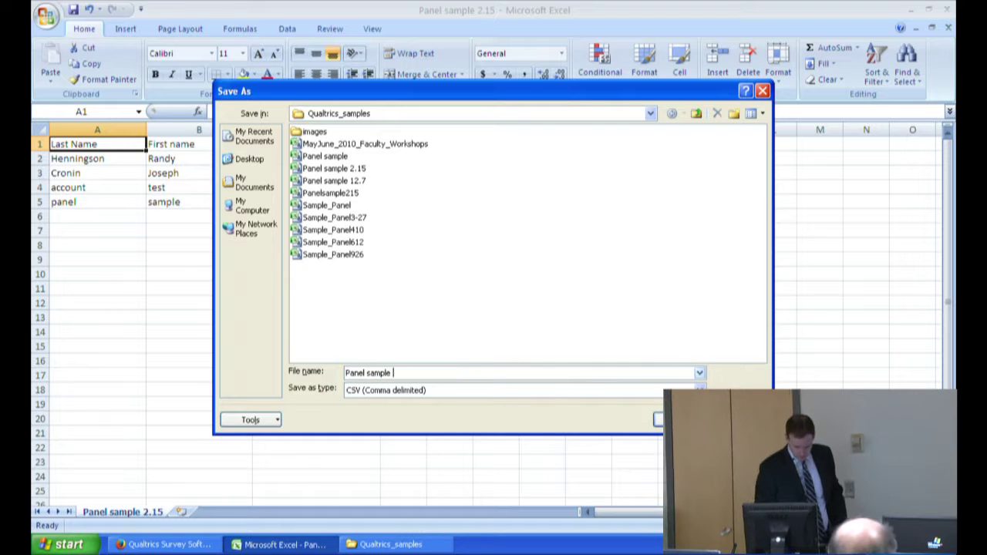
text(9.24)
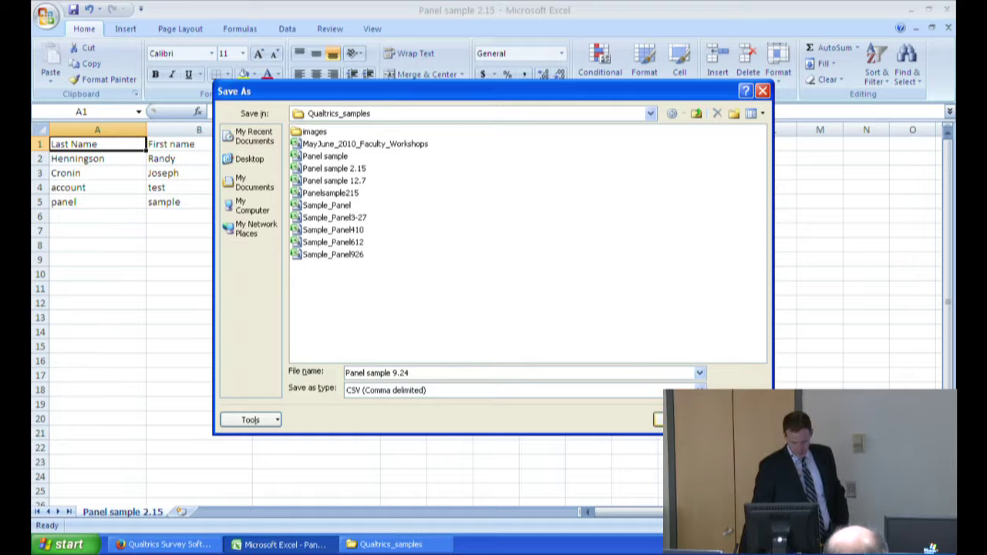
key(Return)
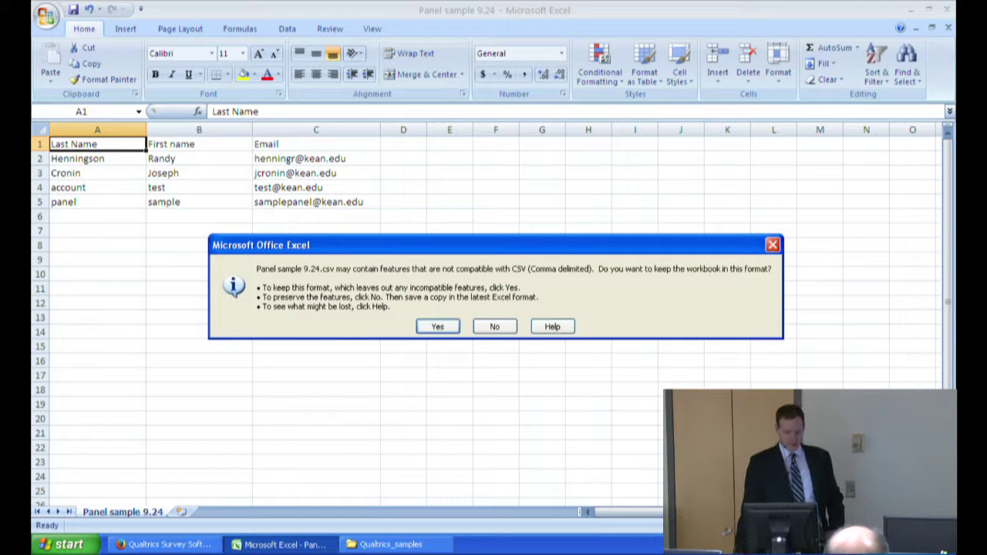
click(451, 325)
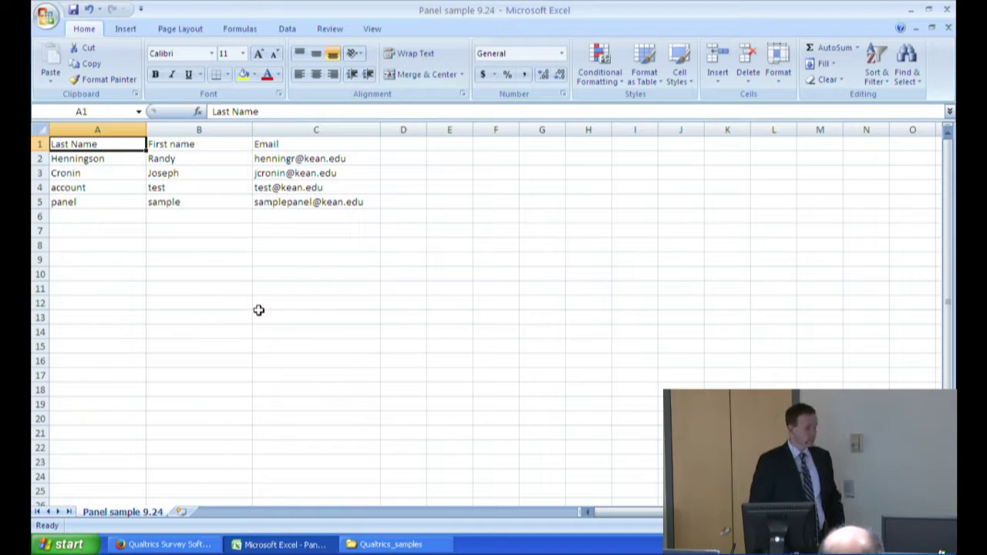
Switch to Qualtrics in Firefox and open the list of panels.
click(165, 546)
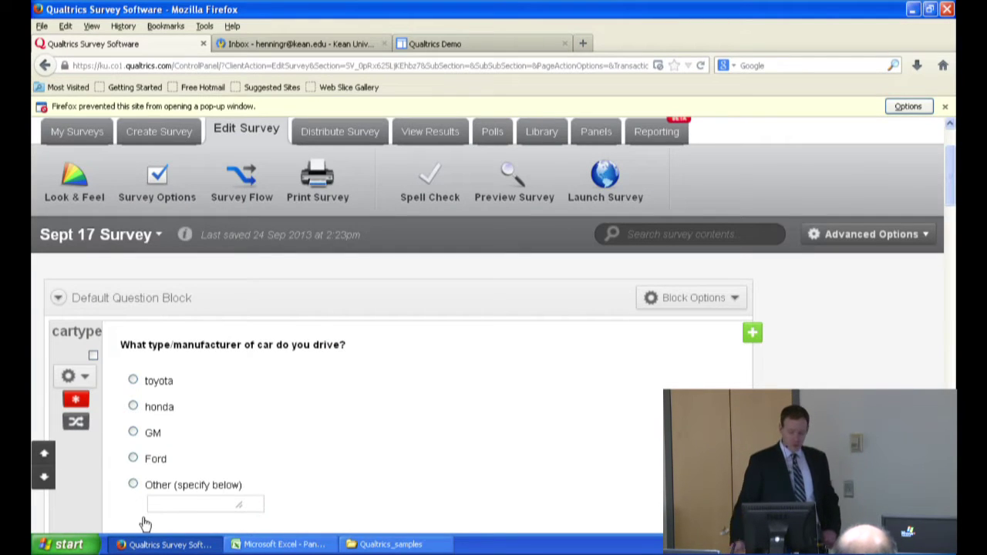
click(598, 132)
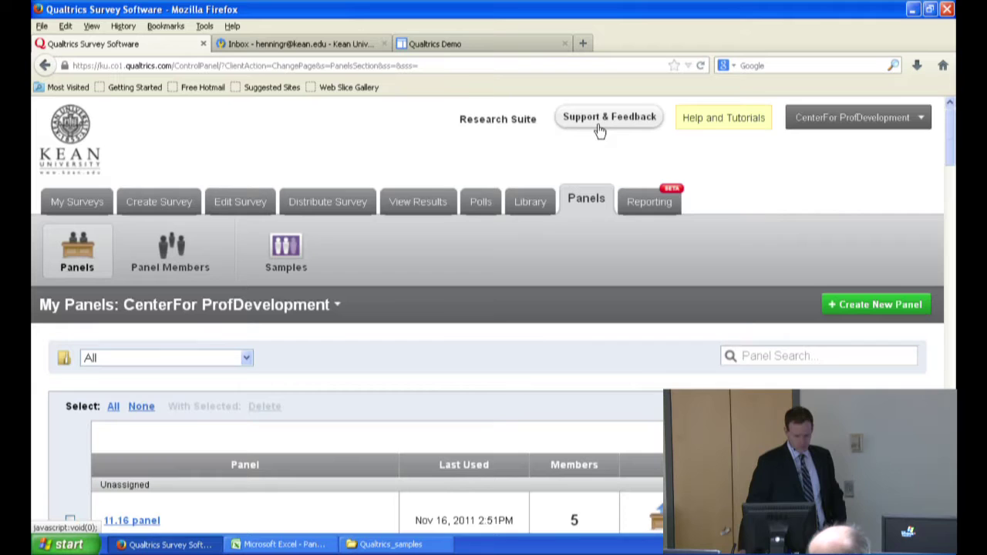
scroll(591, 131, down, 2)
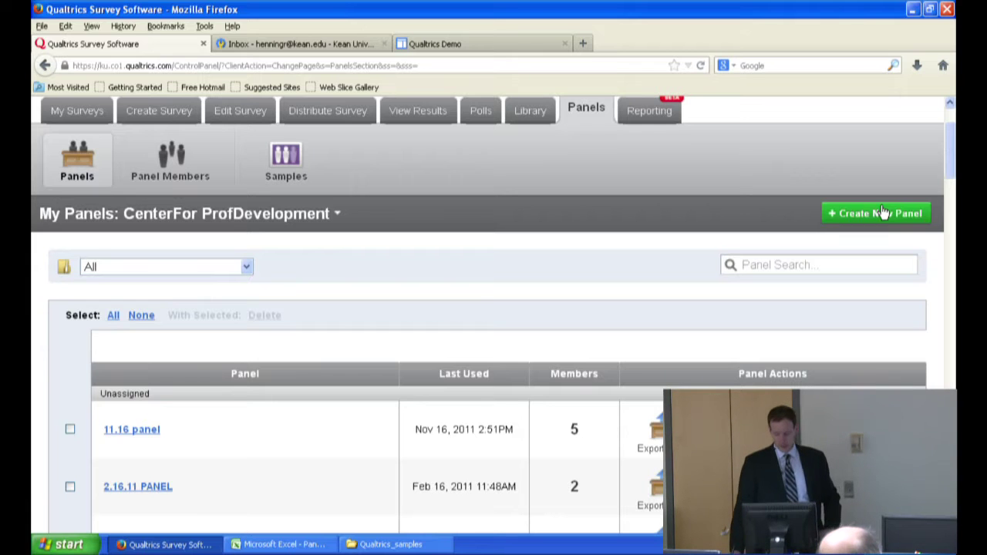
Create a new panel named Sept 24 panel with the destination category left empty.
click(883, 213)
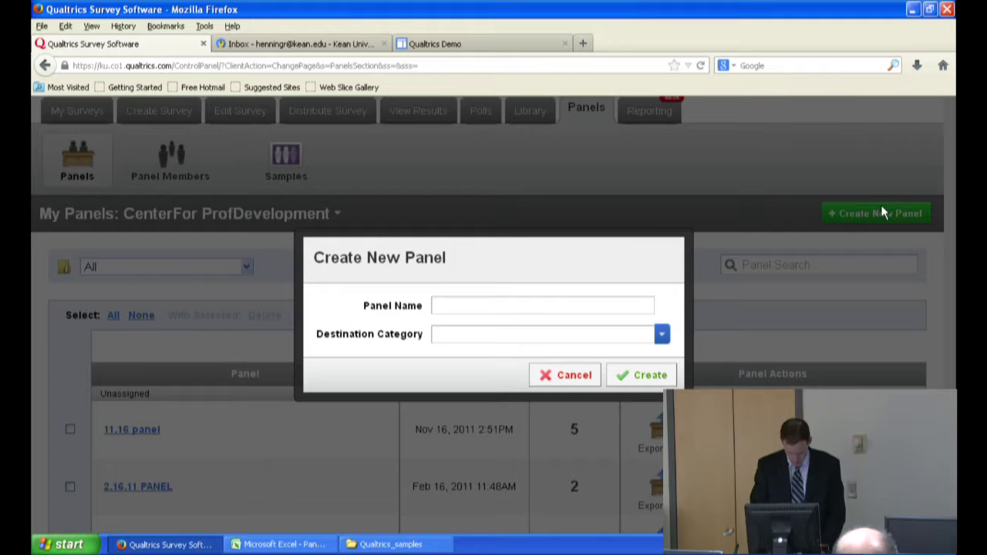
click(540, 308)
text(Sept 24 panel)
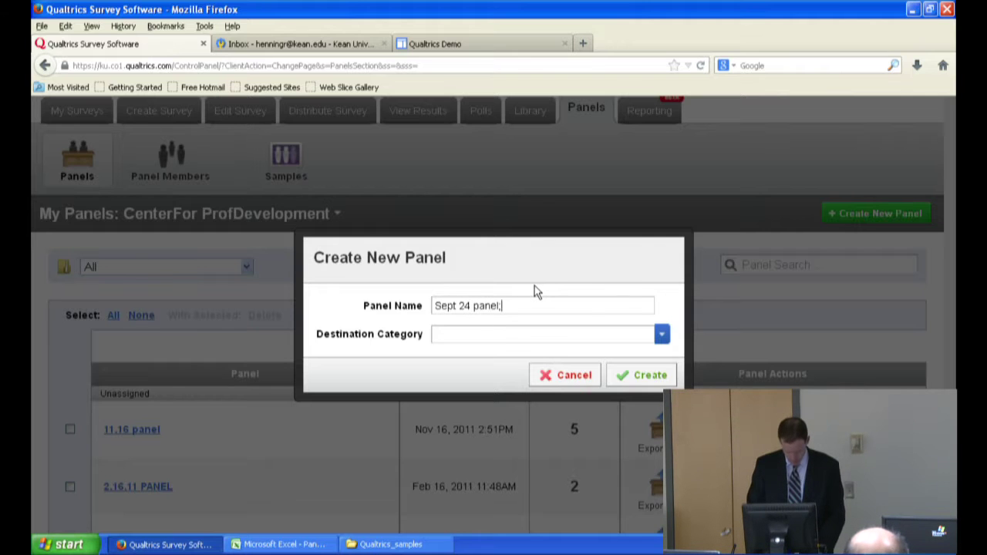
key(BackSpace)
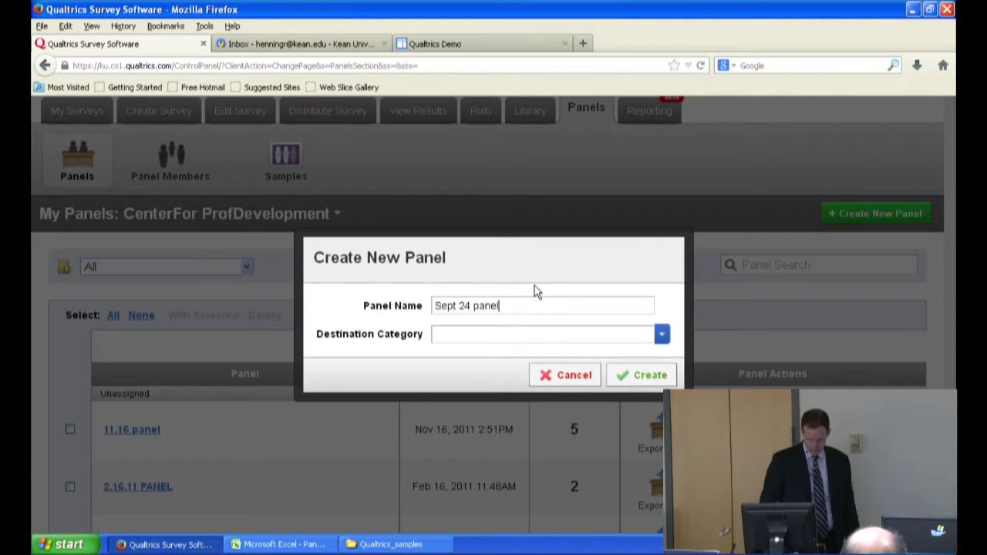
click(660, 336)
click(660, 336)
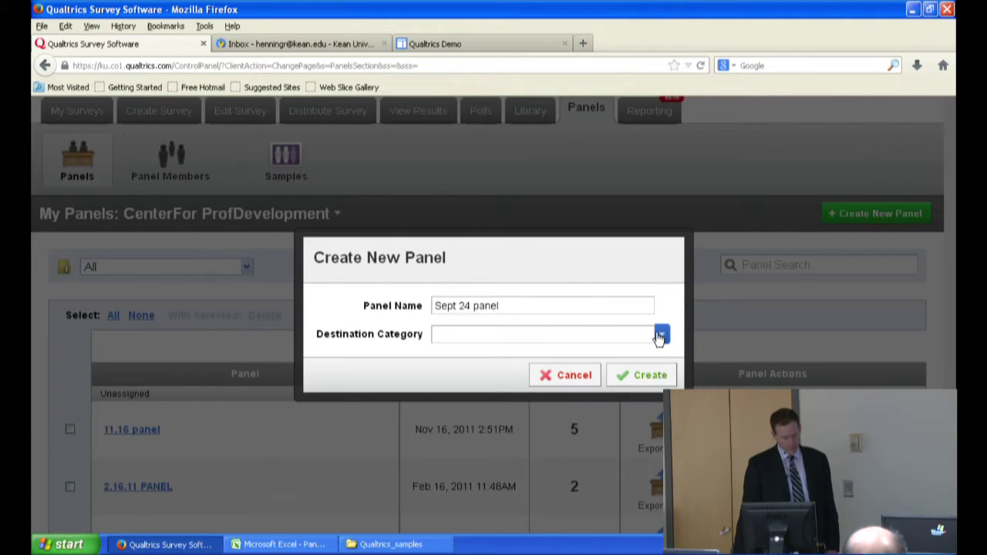
click(640, 376)
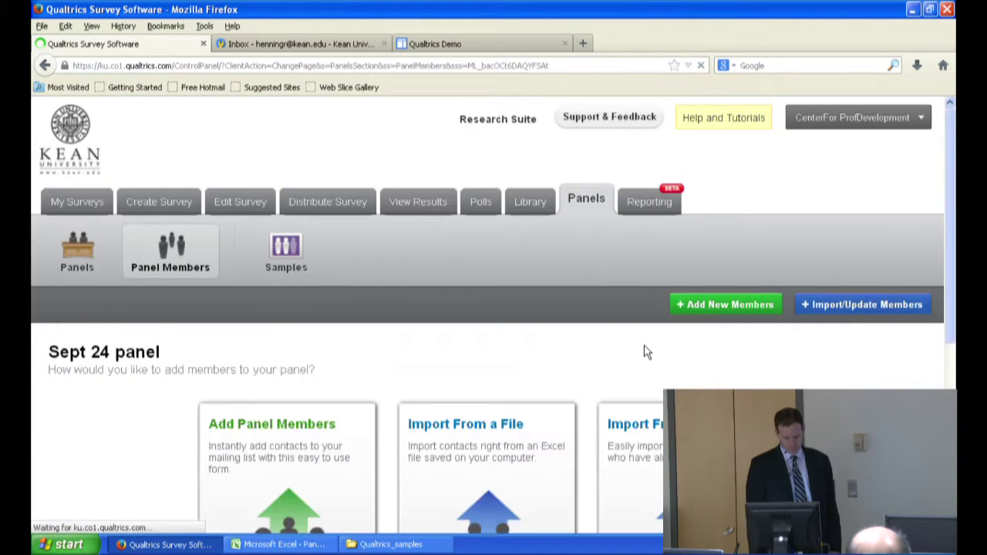
Look over the ways to add members to the Sept 24 panel and choose importing from a file.
scroll(644, 344, down, 5)
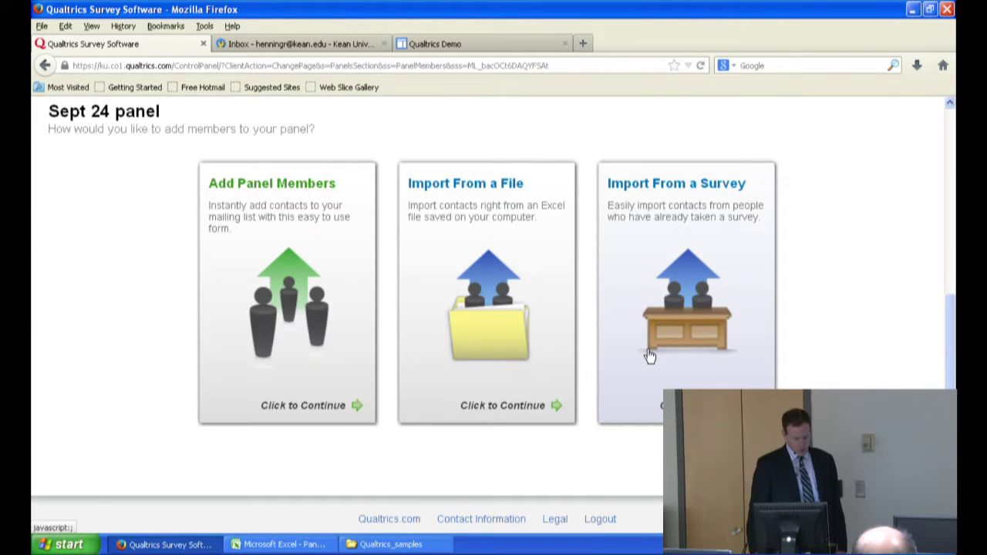
scroll(610, 352, up, 5)
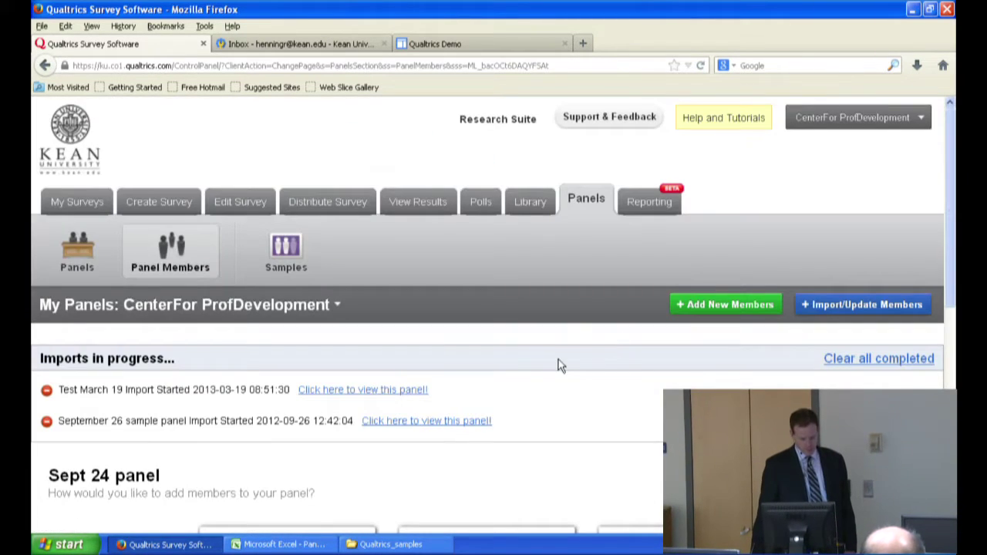
scroll(561, 364, down, 4)
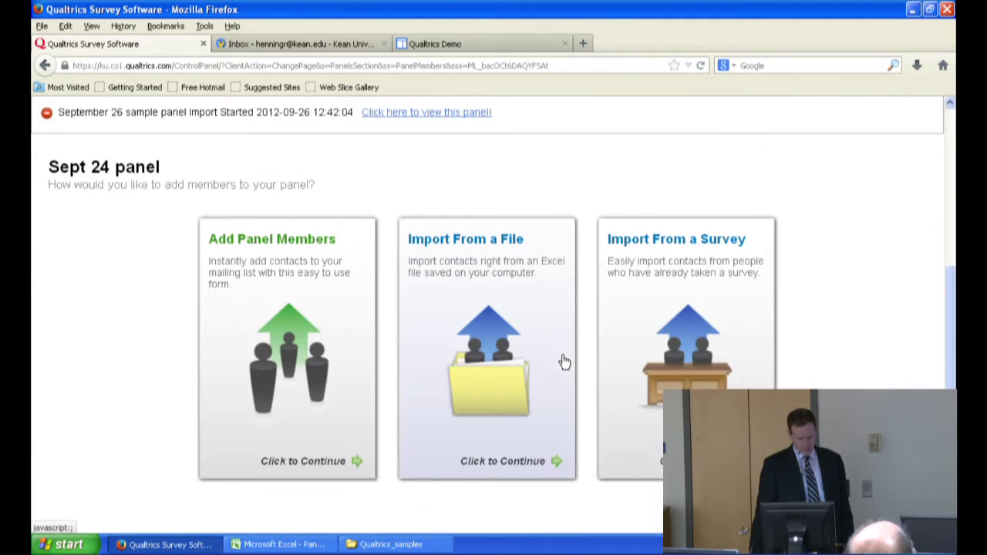
scroll(564, 362, down, 1)
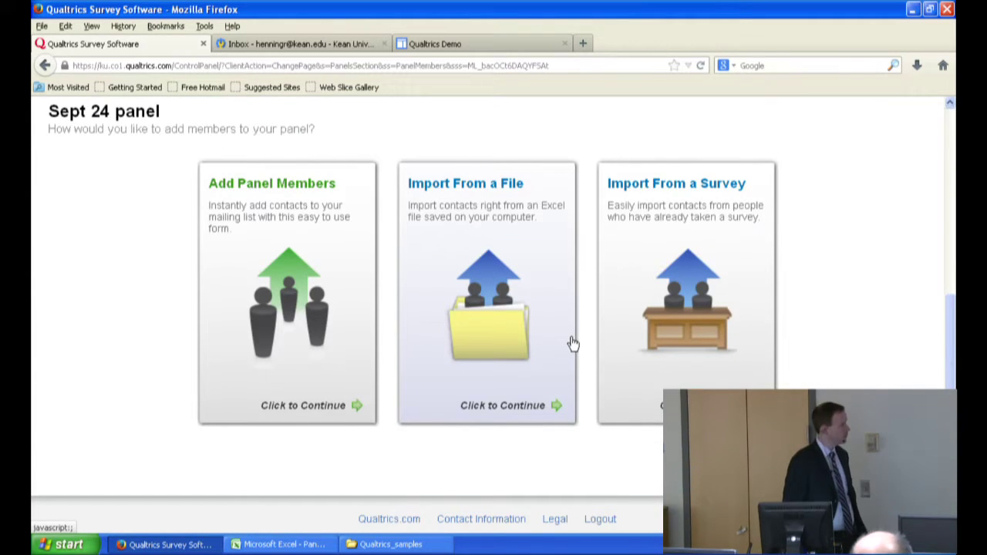
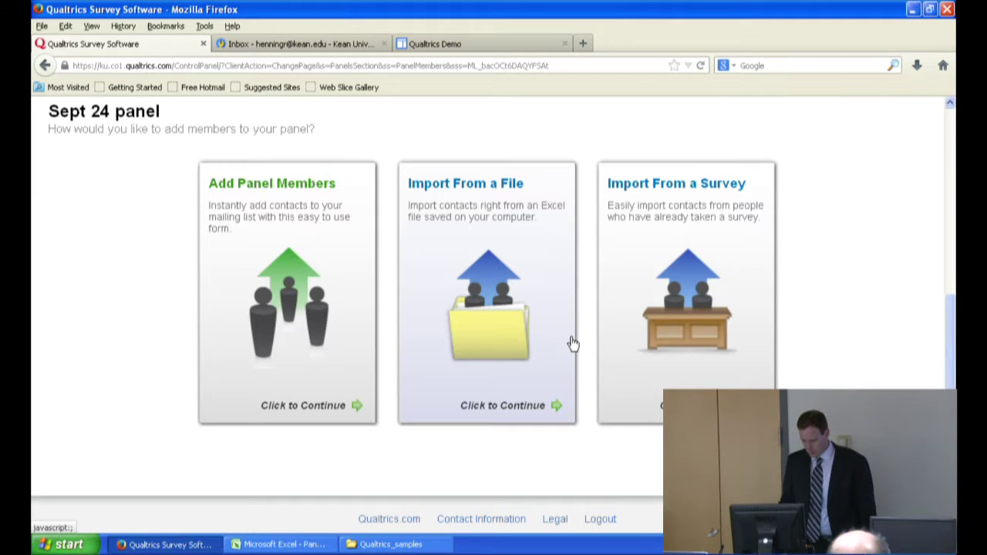
click(537, 404)
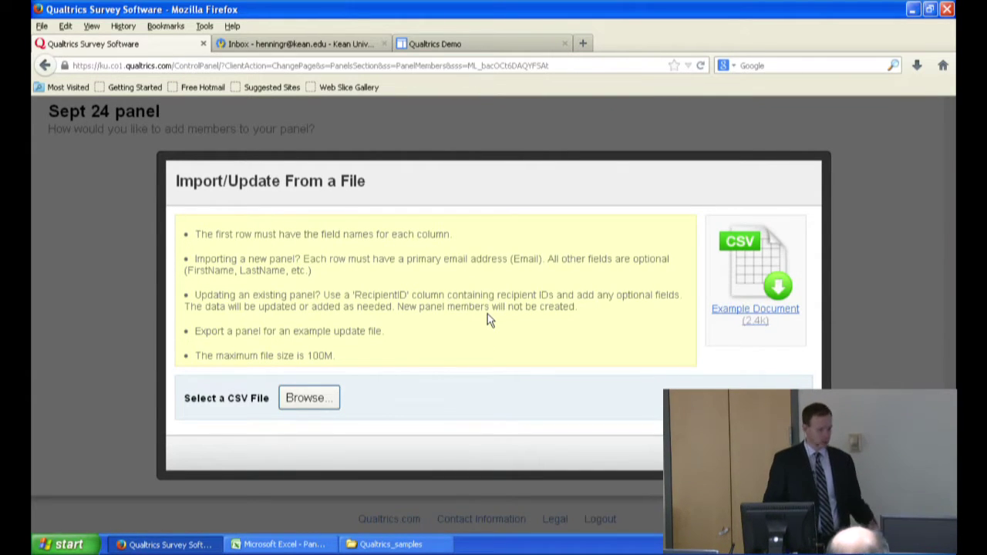
Select Panel sample 9.24 from the Qualtrics_samples folder on drive F: as the CSV file to import.
click(309, 397)
click(286, 54)
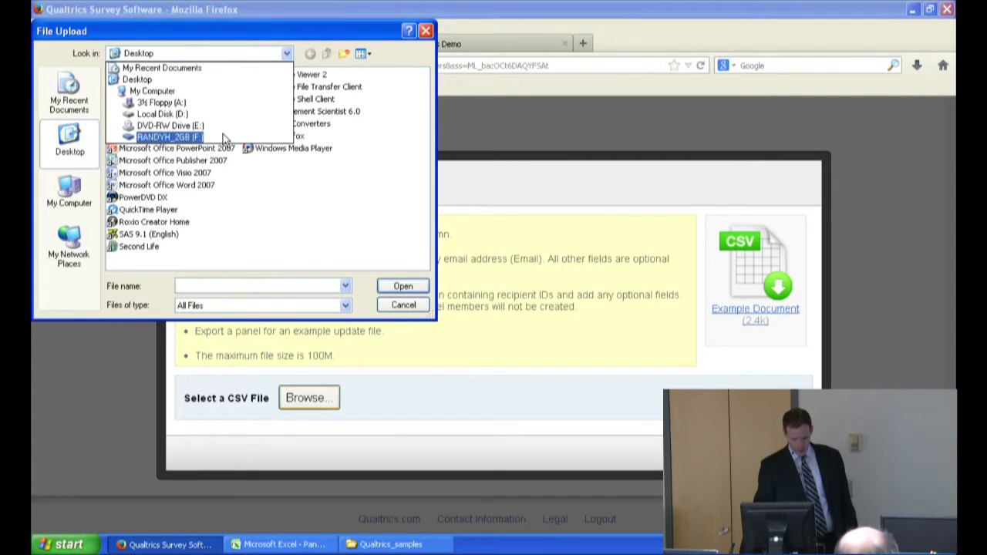
click(222, 137)
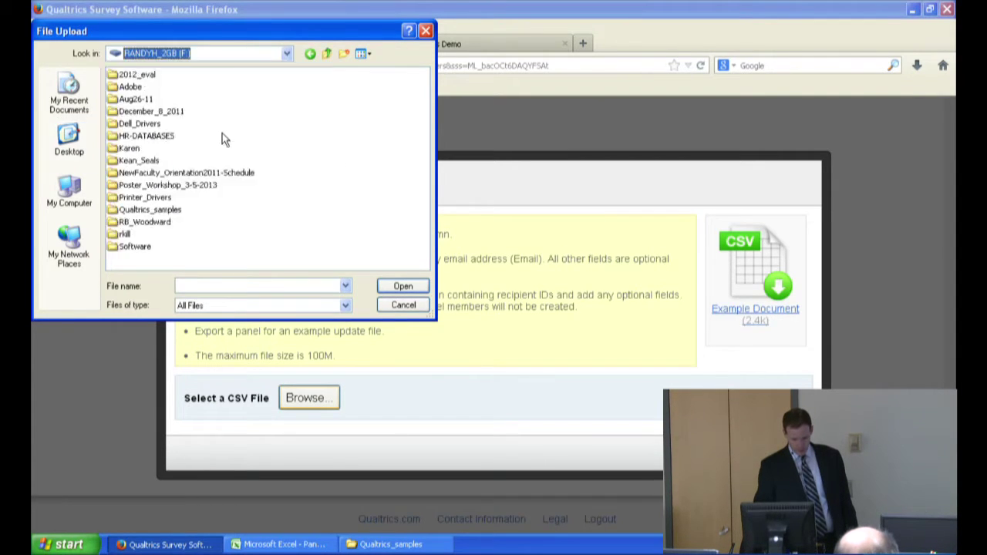
double_click(135, 209)
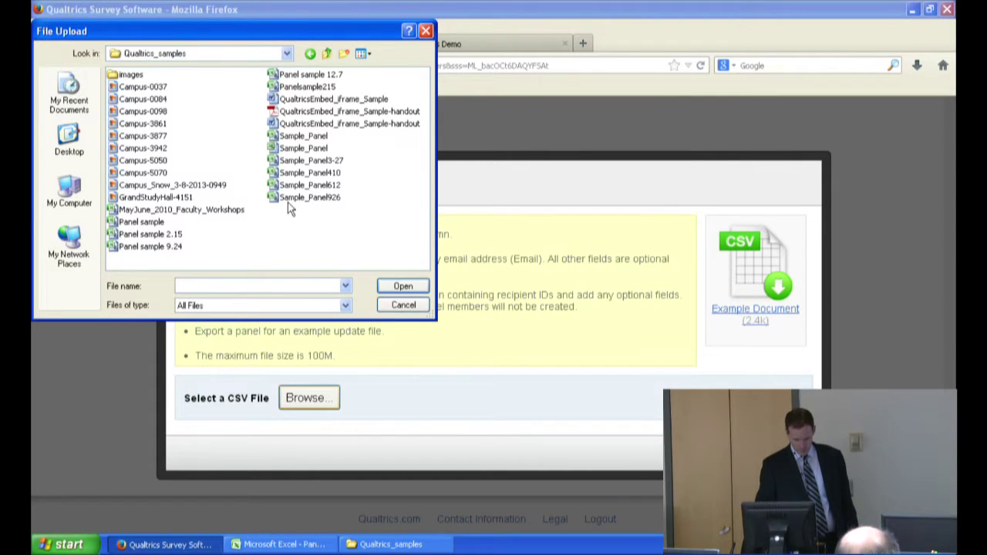
click(305, 198)
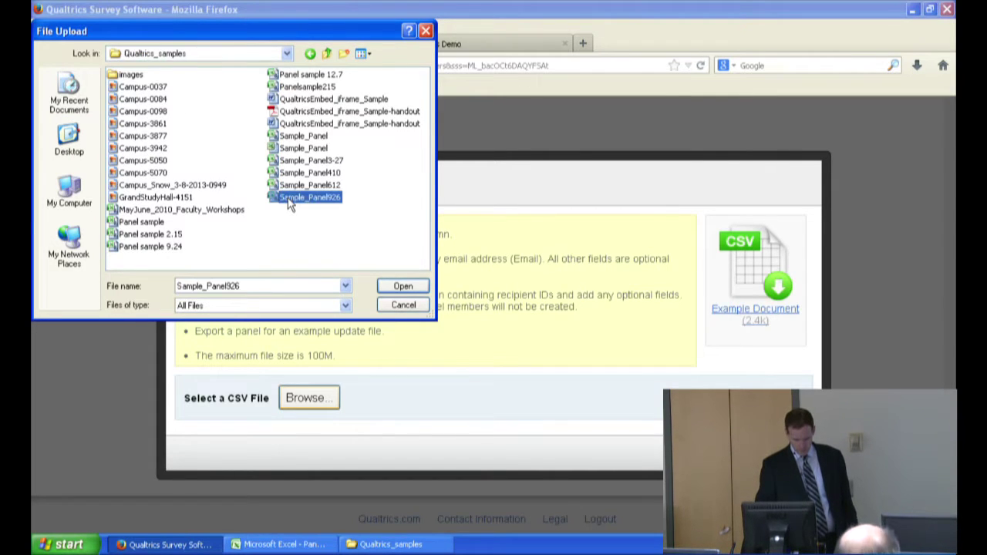
click(163, 246)
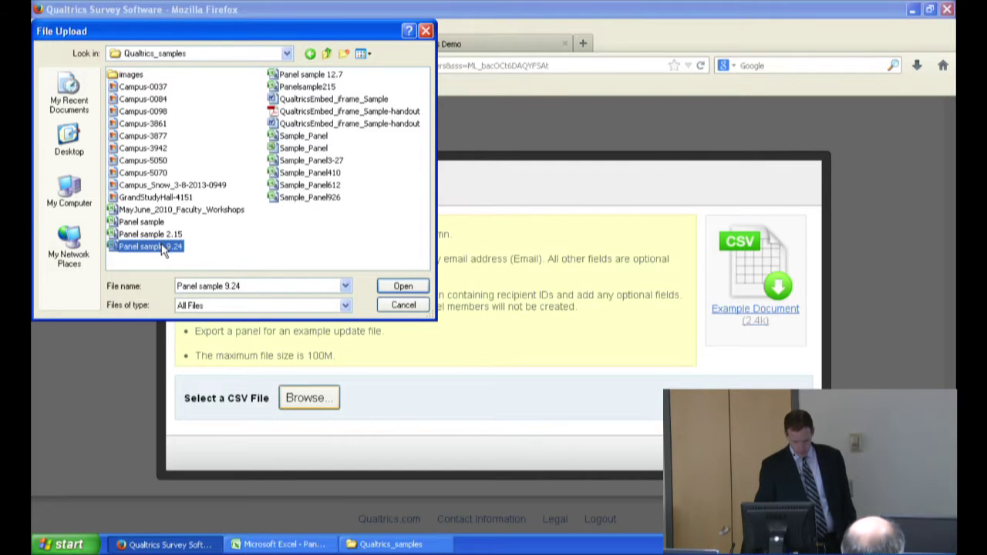
click(403, 287)
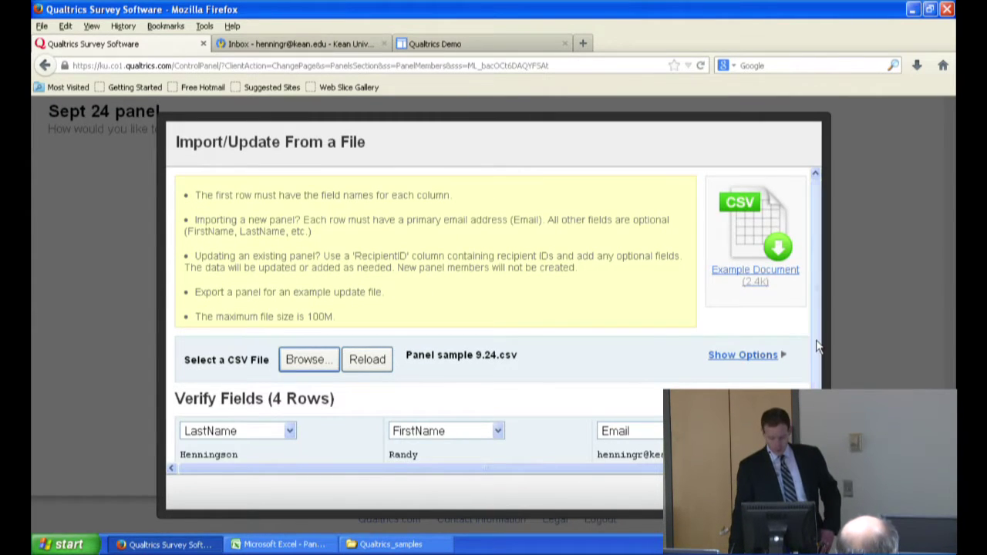
Check the LastName, FirstName and Email field mapping, import the contacts, and open the updated Sept 24 panel from the import results.
scroll(818, 352, down, 2)
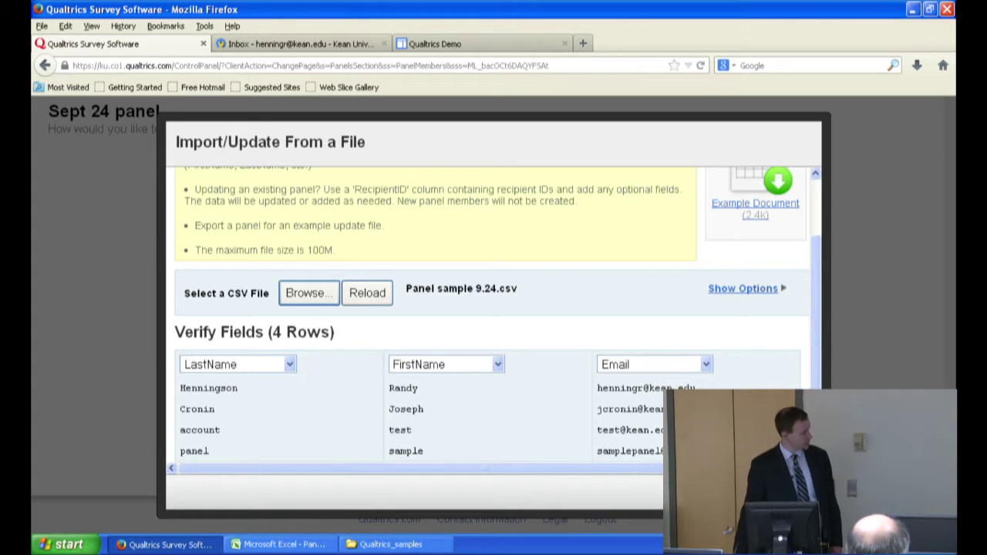
click(779, 492)
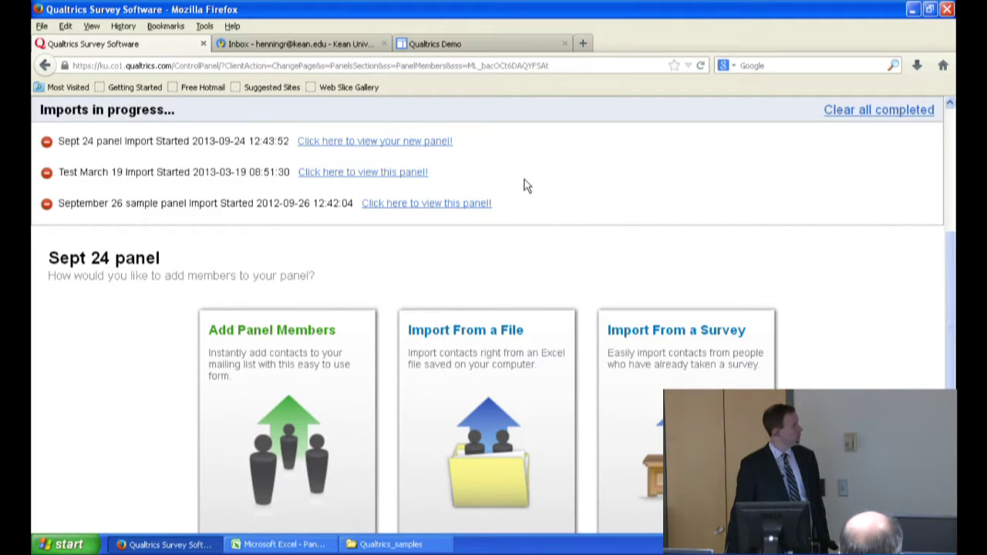
scroll(324, 299, up, 2)
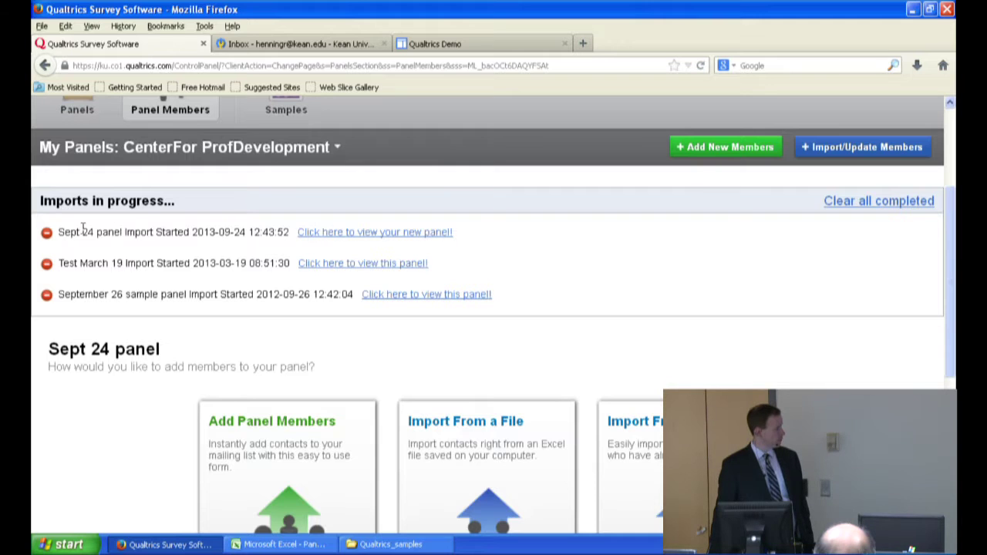
click(335, 233)
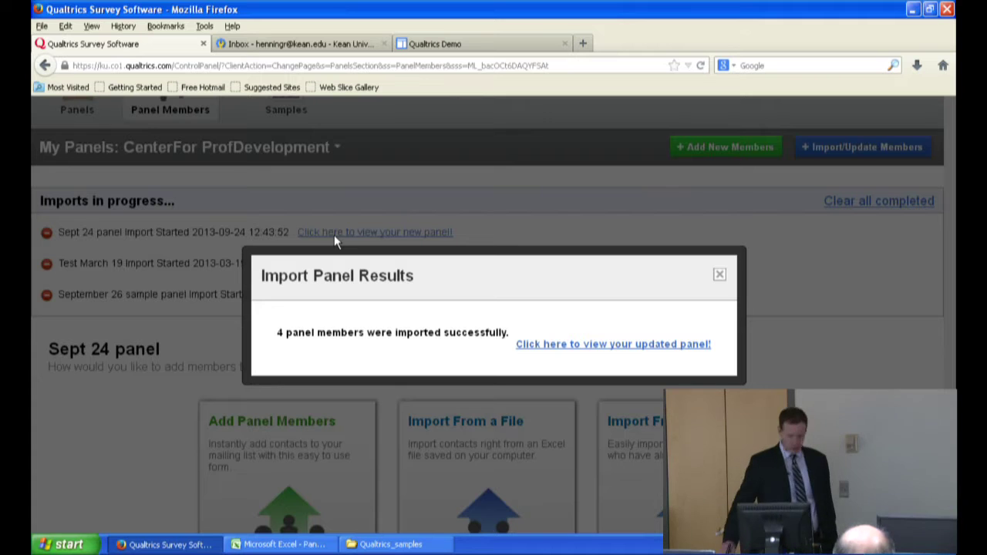
click(545, 347)
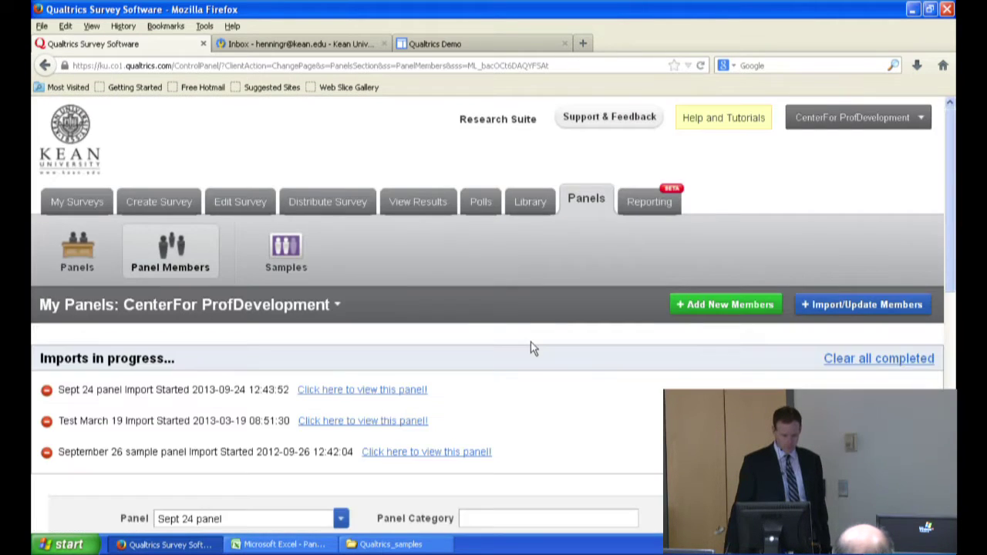
Review the imported members of the Sept 24 panel and open the distribution section of the Sept 17 Survey.
scroll(517, 355, down, 10)
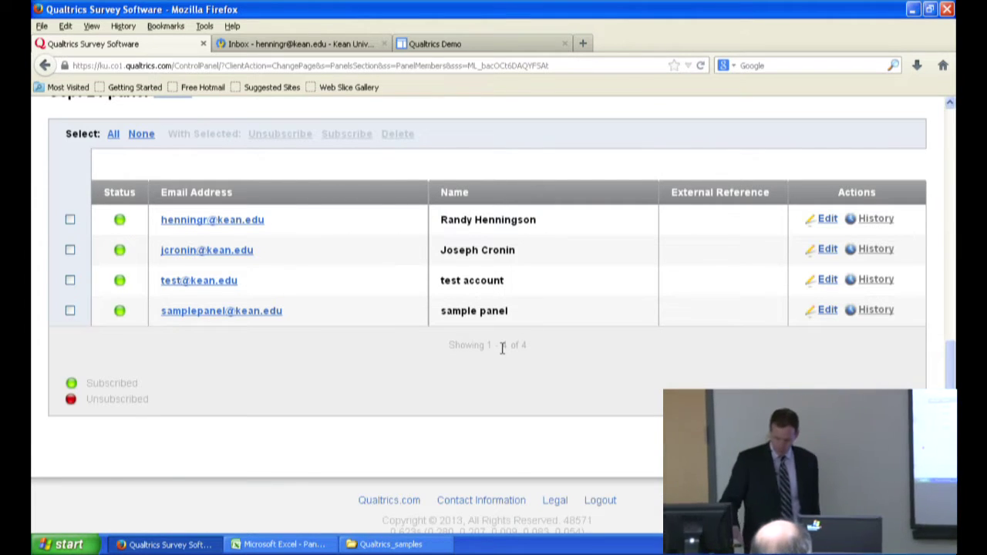
scroll(486, 350, up, 10)
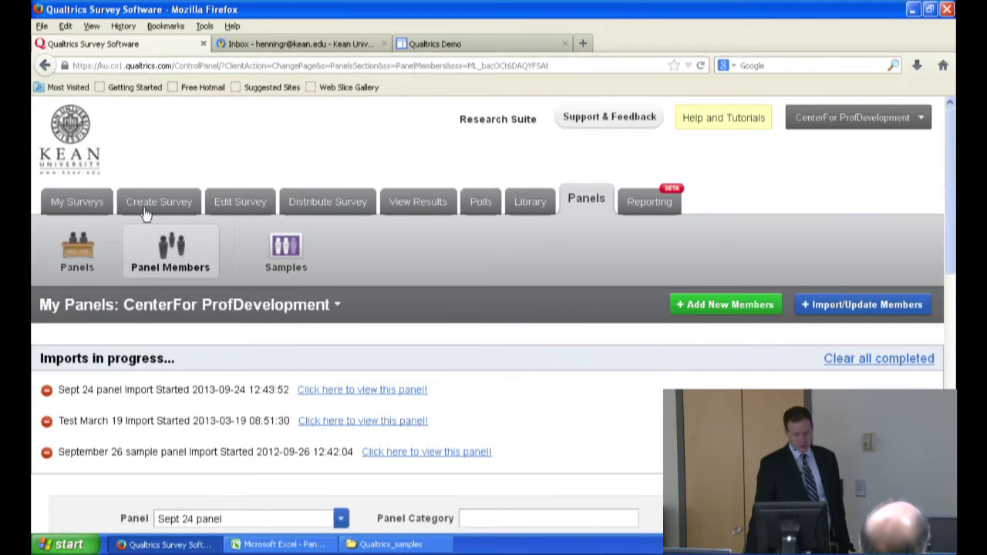
click(318, 204)
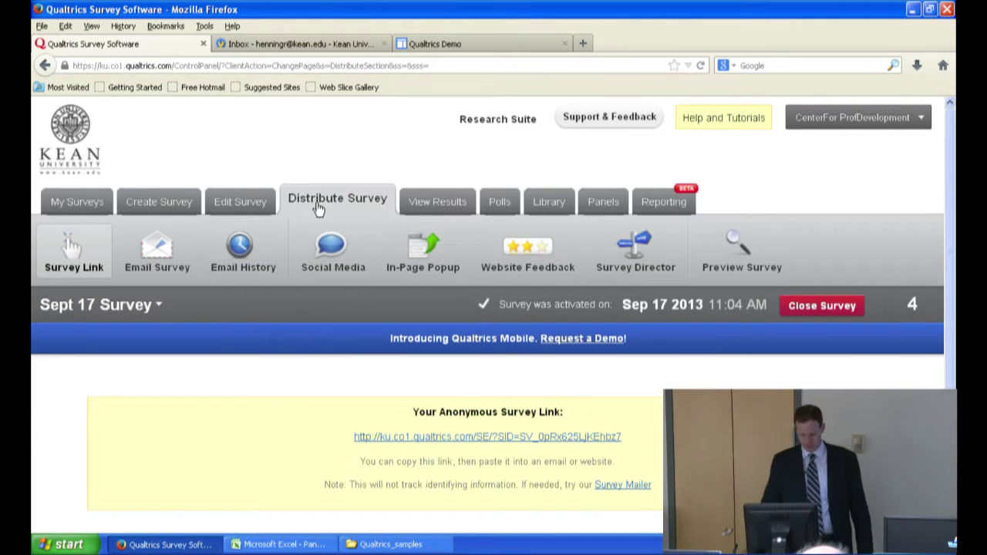
Start an email distribution of the Sept 17 Survey and address it to the entire Sept 24 panel from My Library.
click(169, 256)
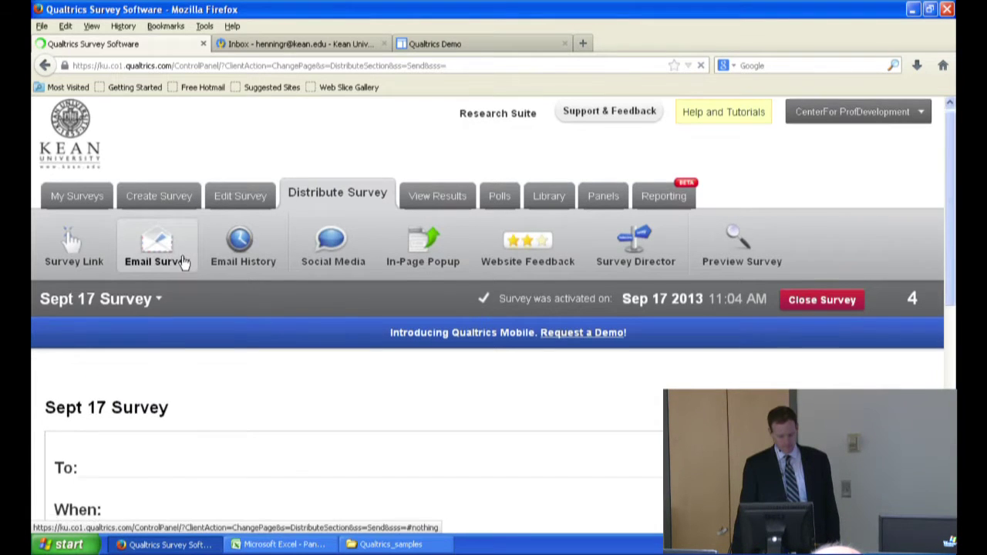
scroll(183, 262, down, 5)
scroll(183, 259, up, 5)
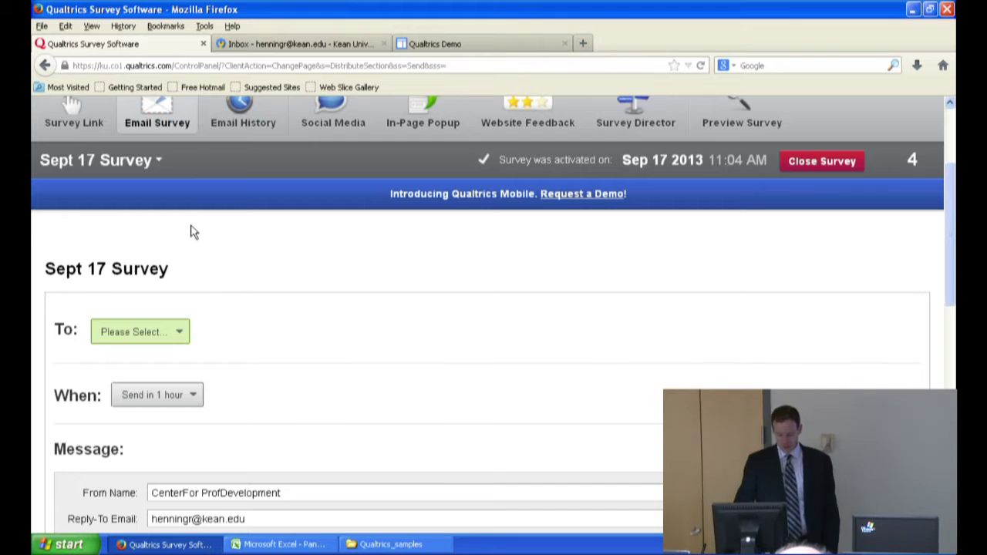
click(166, 339)
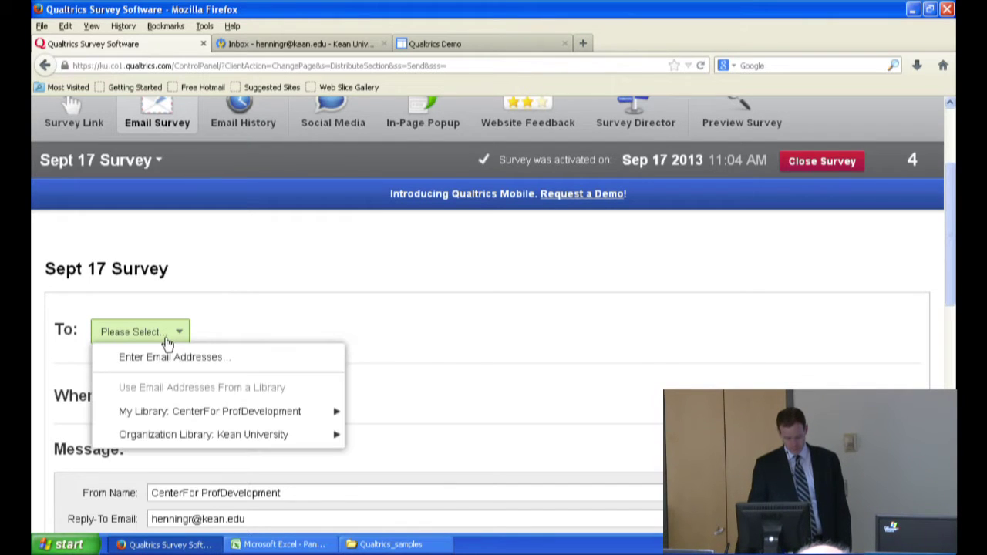
mouse_move(170, 416)
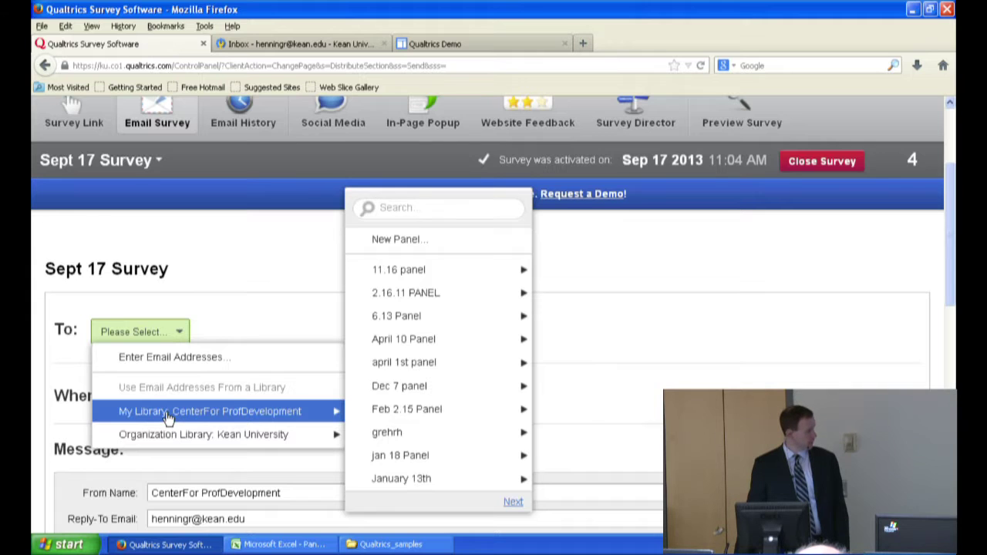
mouse_move(513, 482)
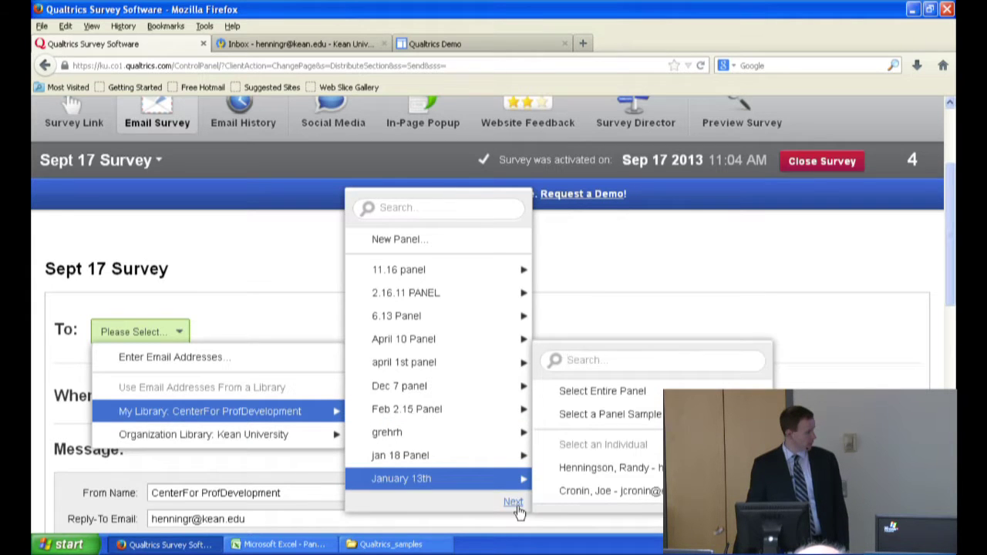
click(513, 503)
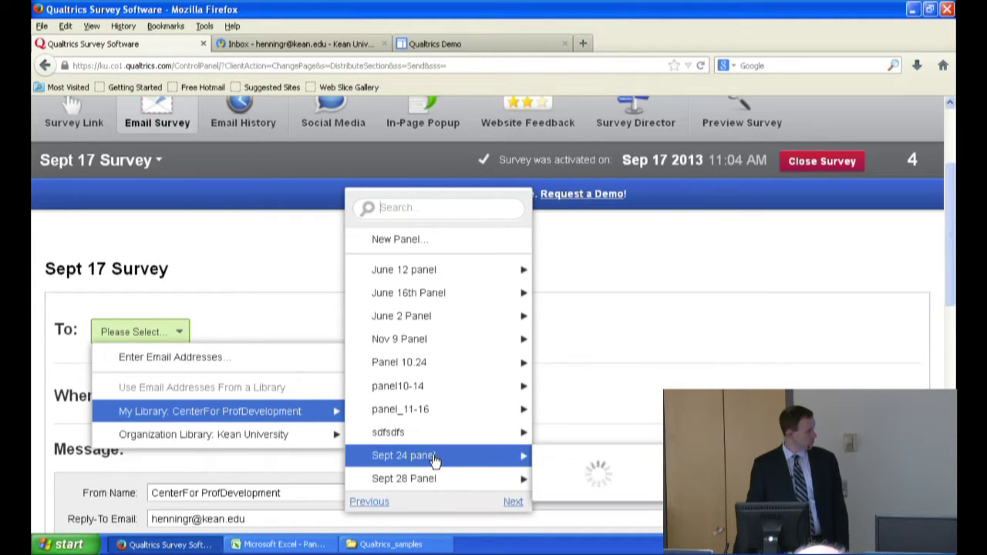
mouse_move(421, 461)
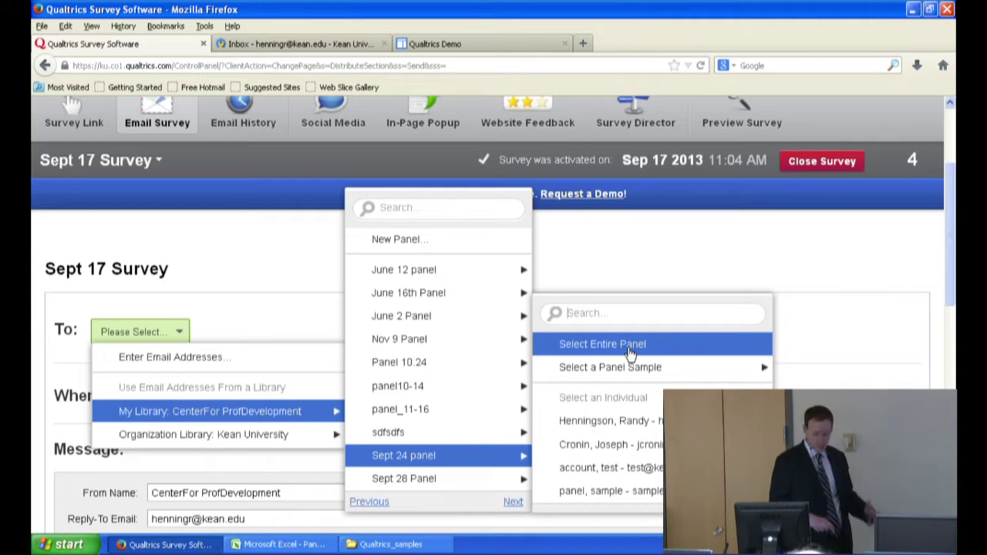
mouse_move(610, 369)
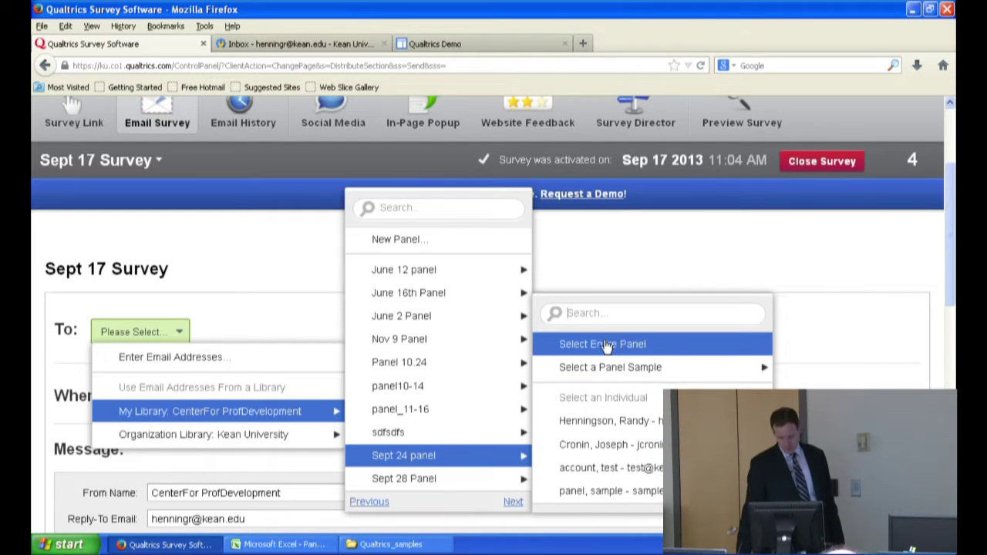
click(605, 345)
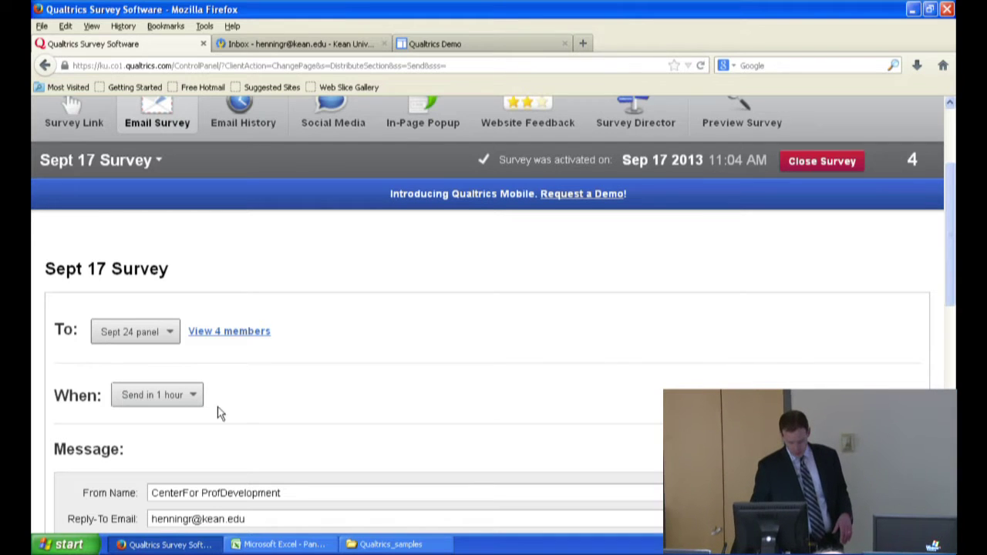
Switch the email's send time to a custom schedule and set the date to 2013-10-31.
click(186, 397)
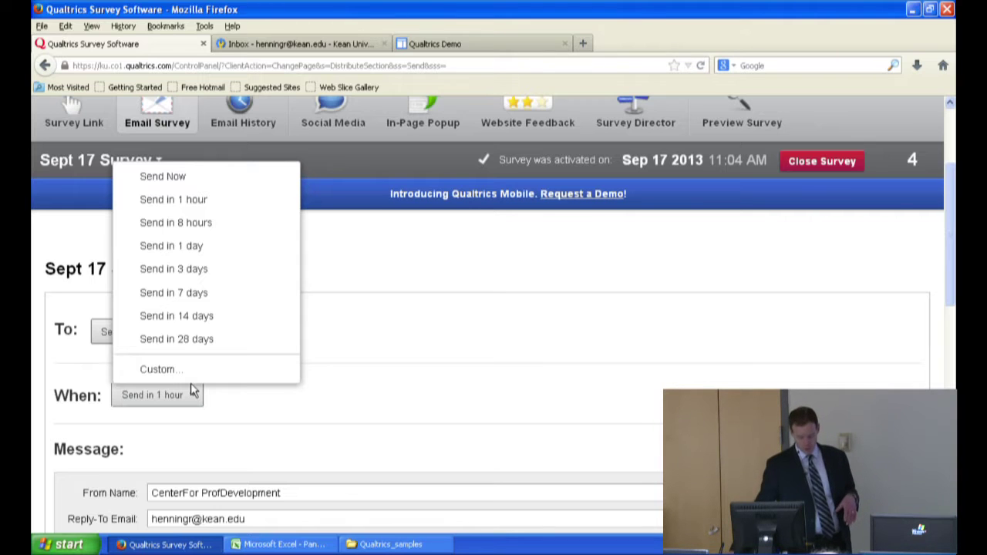
click(163, 369)
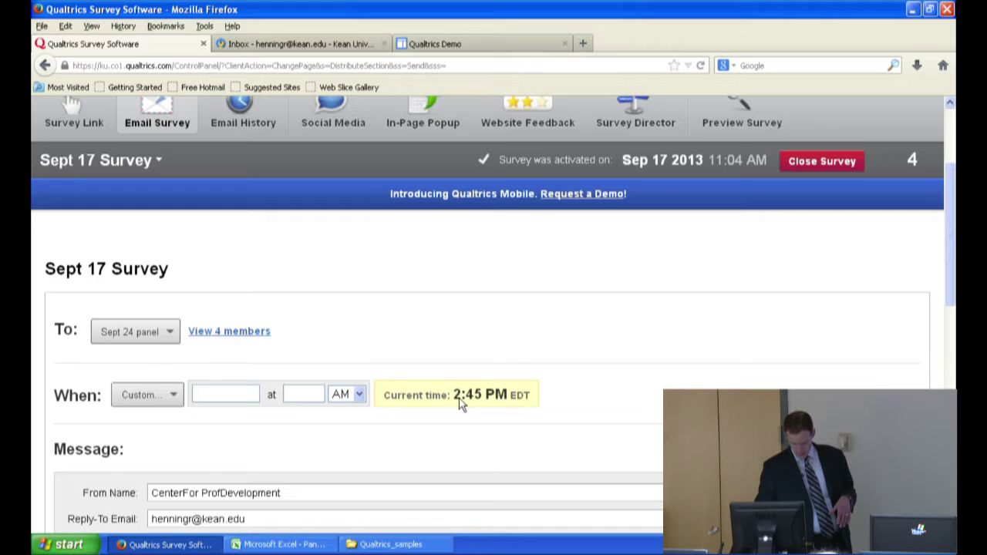
click(360, 395)
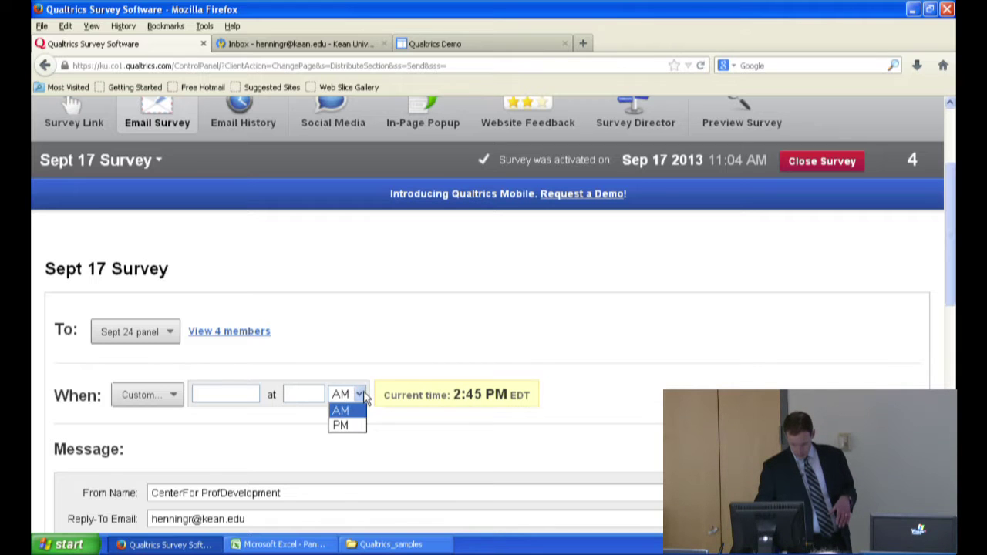
click(366, 407)
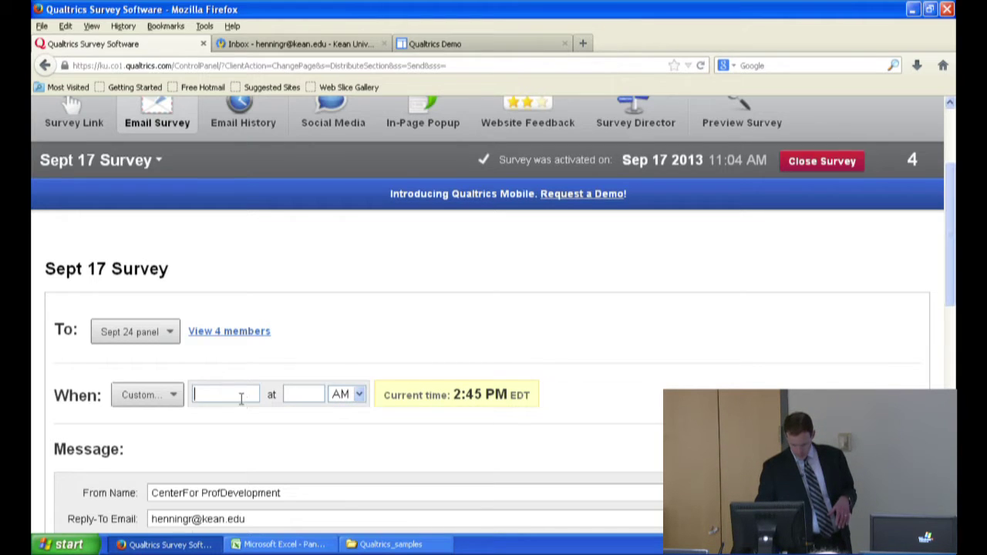
scroll(346, 440, down, 4)
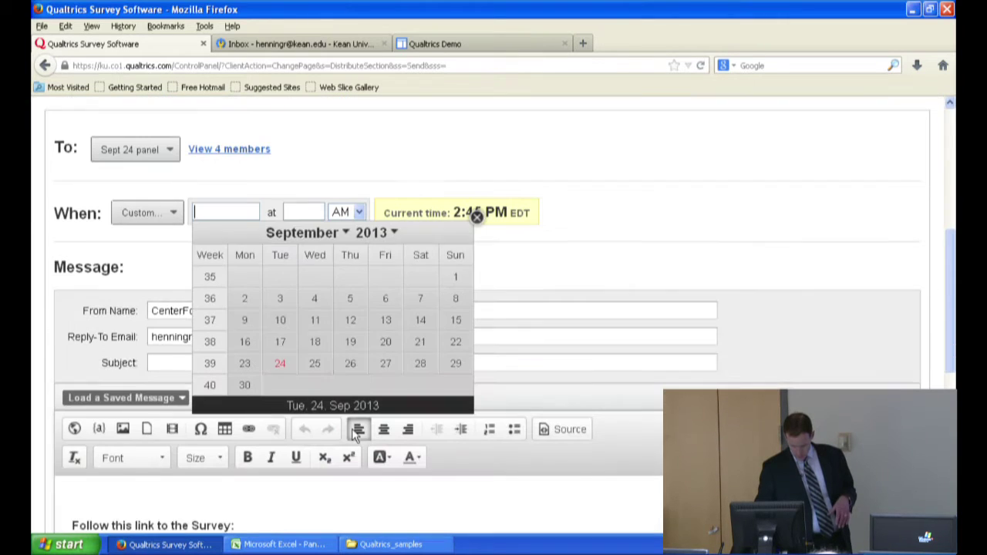
click(346, 233)
click(287, 377)
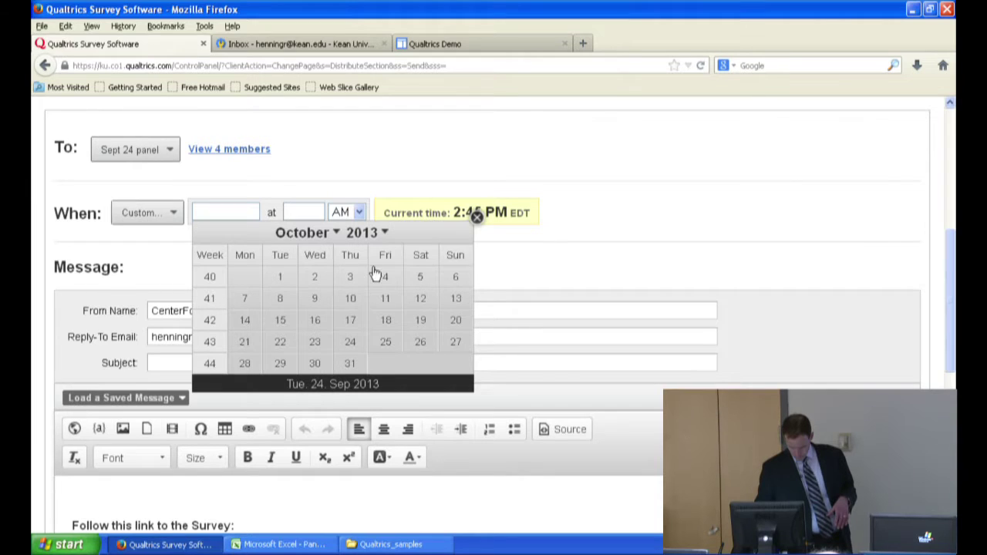
click(345, 362)
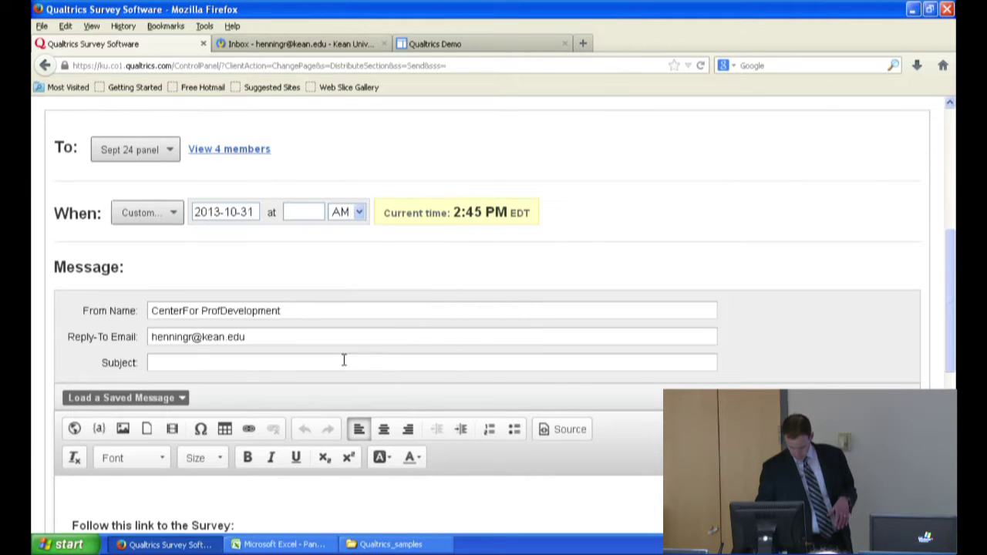
Set the scheduled sending time to 12:01 AM.
click(306, 218)
text(12:01)
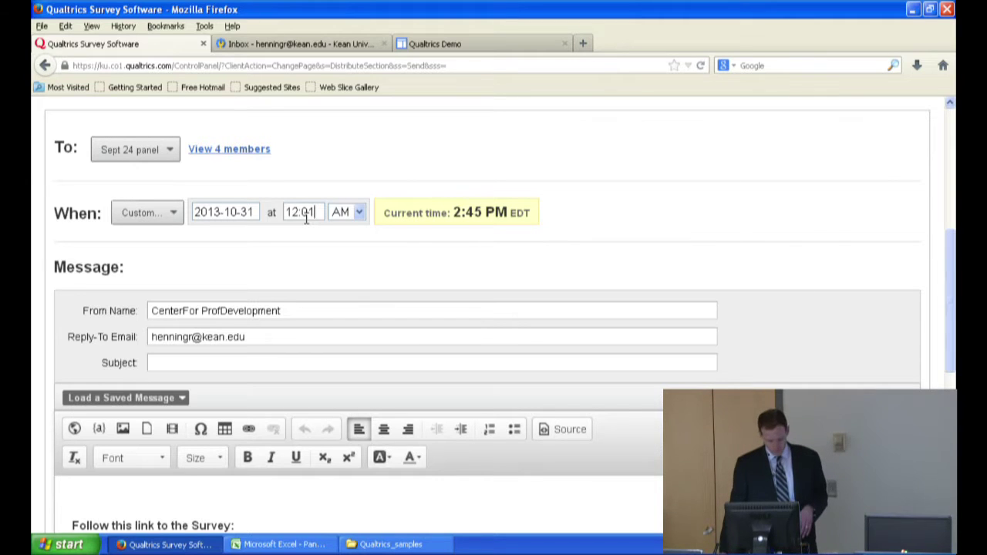
scroll(404, 247, down, 1)
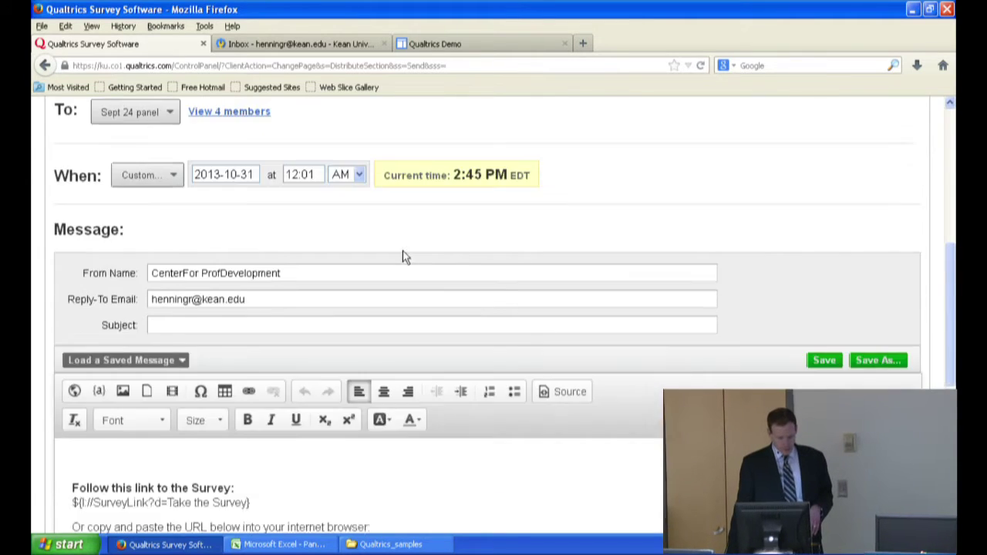
scroll(402, 250, down, 4)
scroll(342, 238, up, 5)
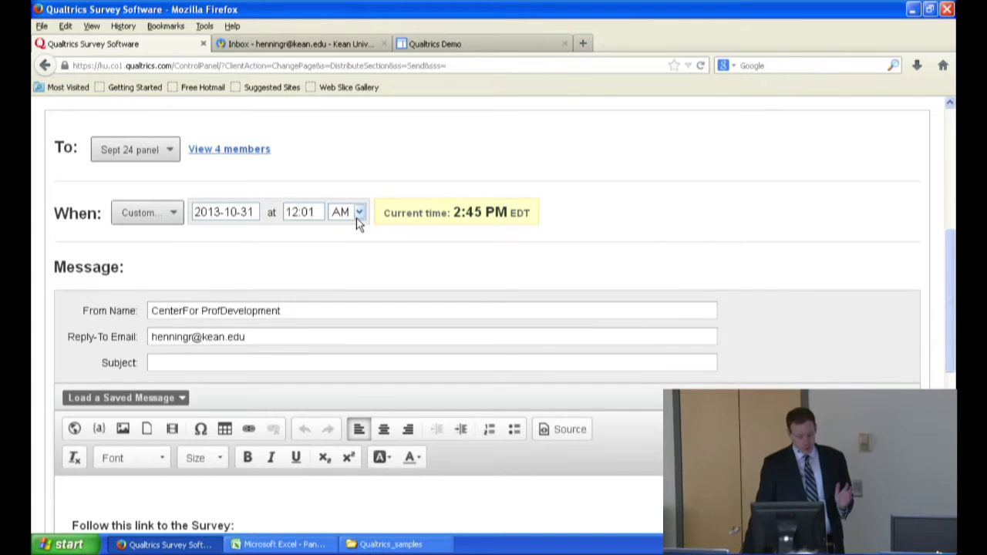
Enter "Sept 24 test" as the subject of the survey email.
scroll(357, 223, down, 2)
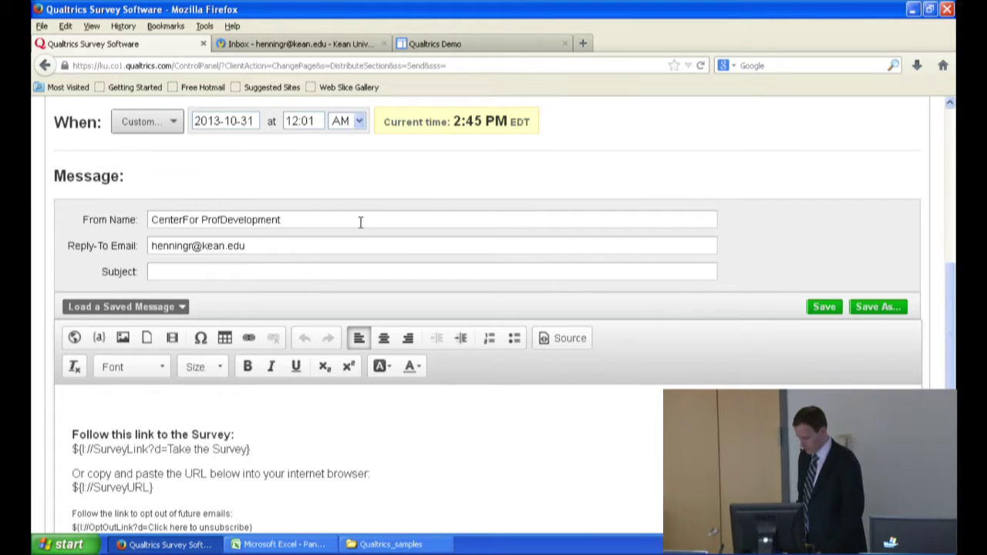
click(199, 268)
text(Sept 24 test)
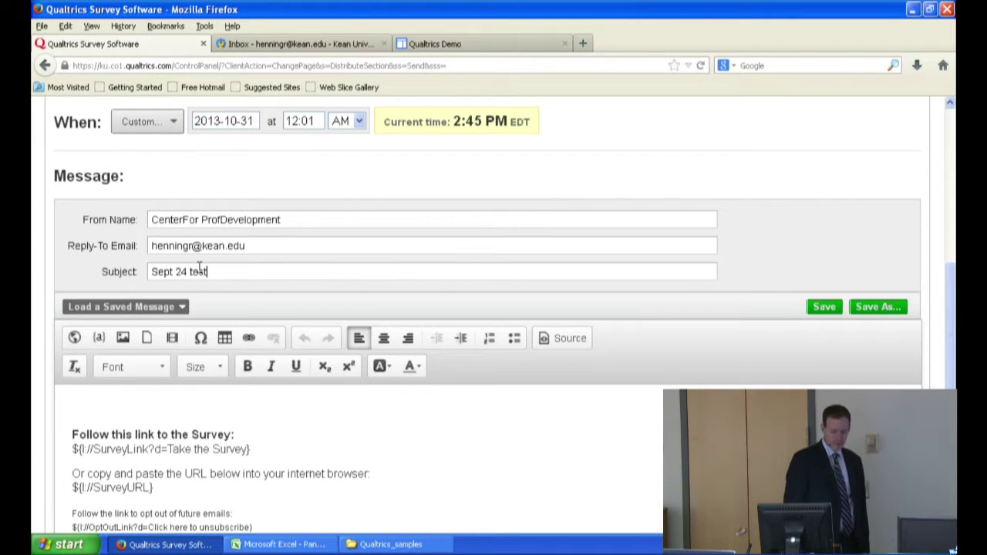
Look over the libraries from which a saved message can be loaded, without loading one.
scroll(140, 217, down, 2)
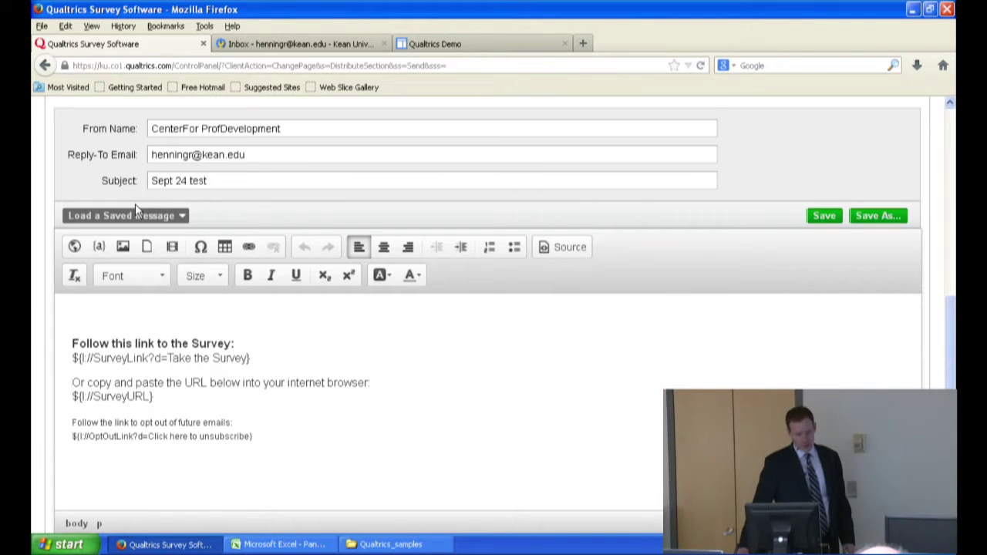
click(145, 216)
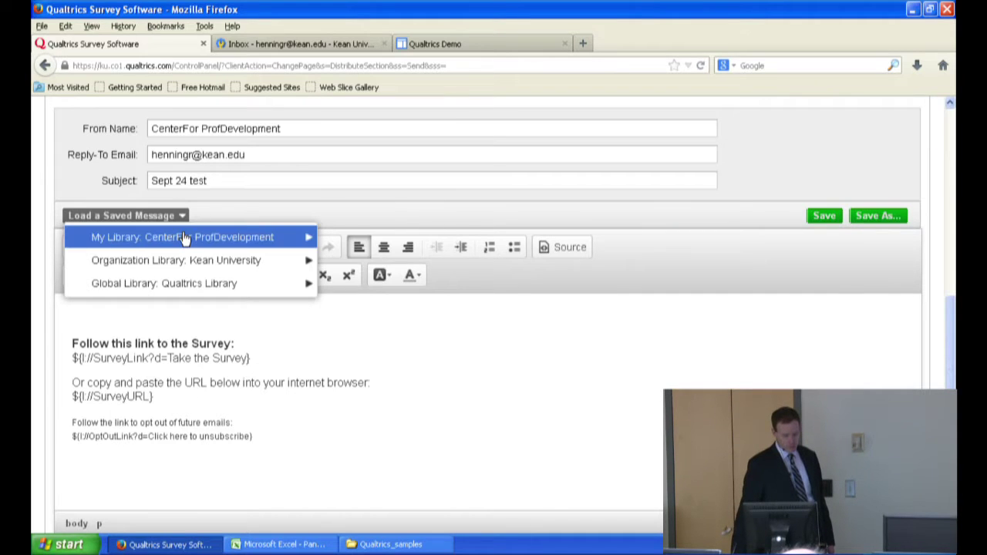
mouse_move(185, 237)
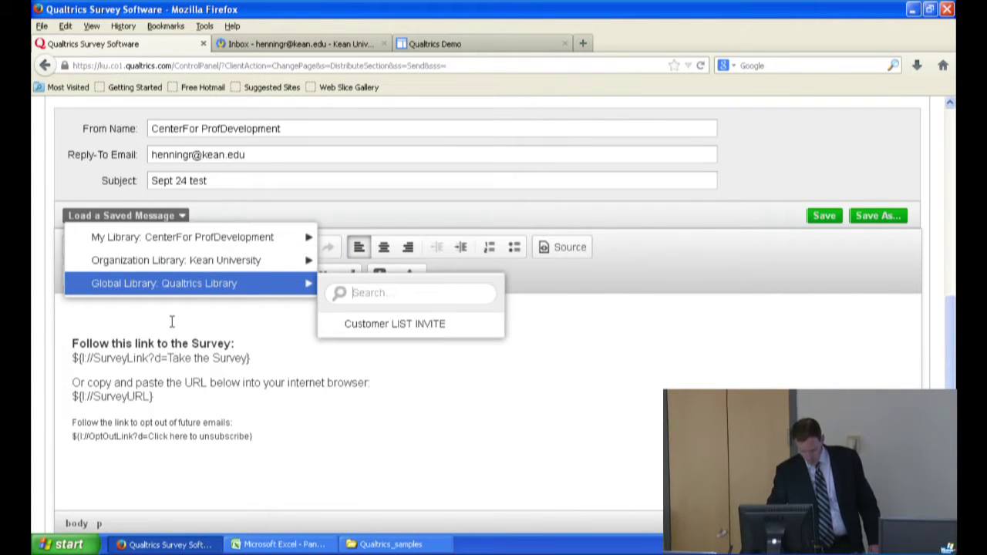
click(536, 369)
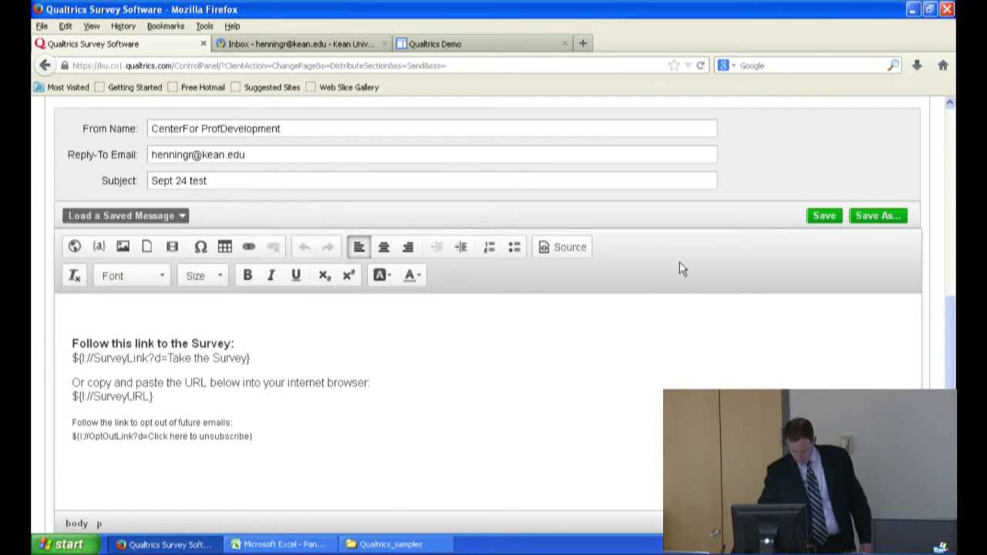
Start the message body with the greeting "Hello", the piped Recipient First Name panel field and a comma.
click(73, 310)
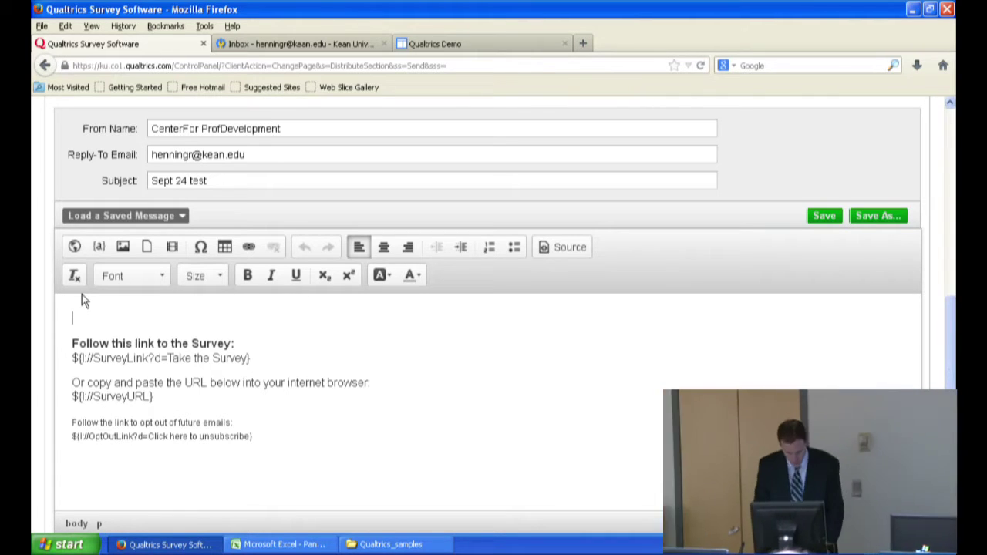
text(Hello)
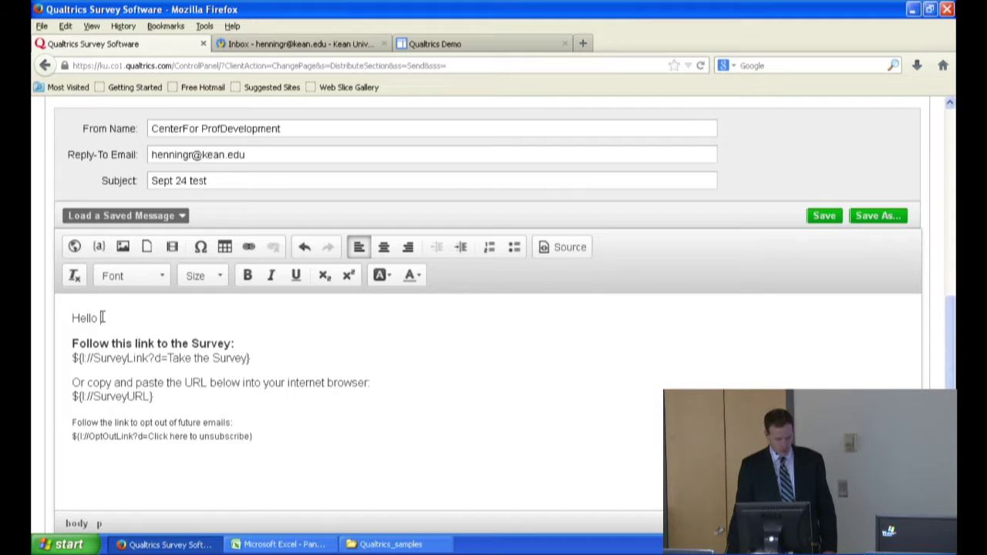
click(99, 248)
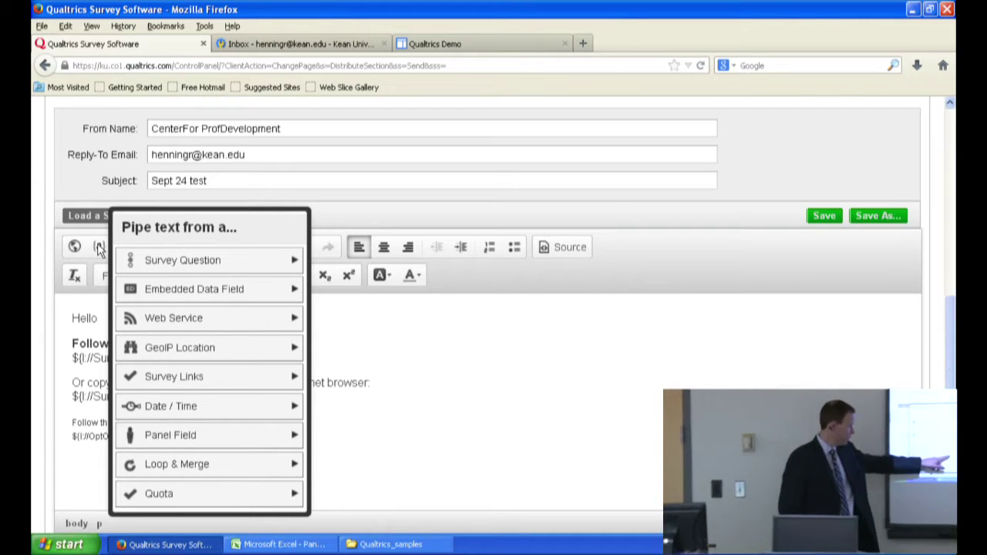
mouse_move(293, 437)
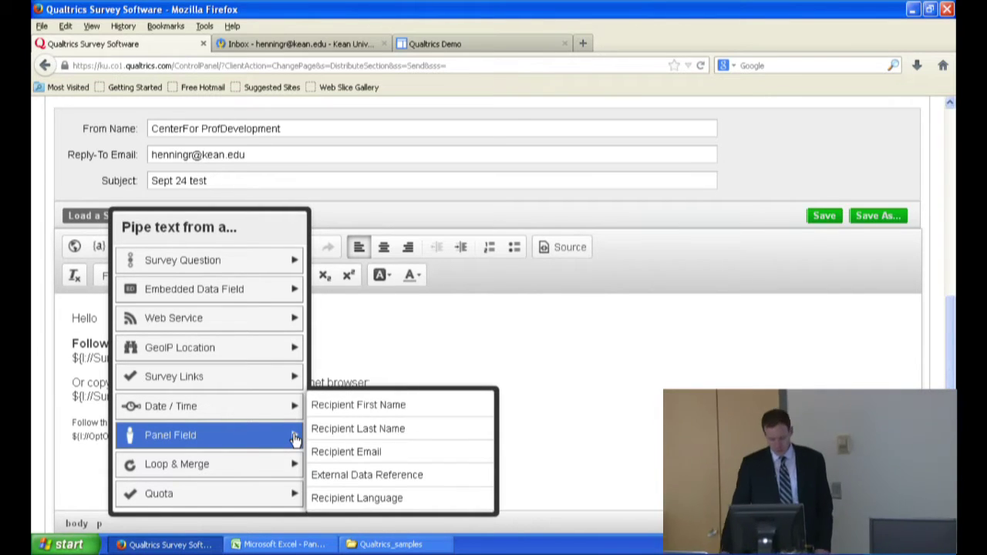
click(333, 411)
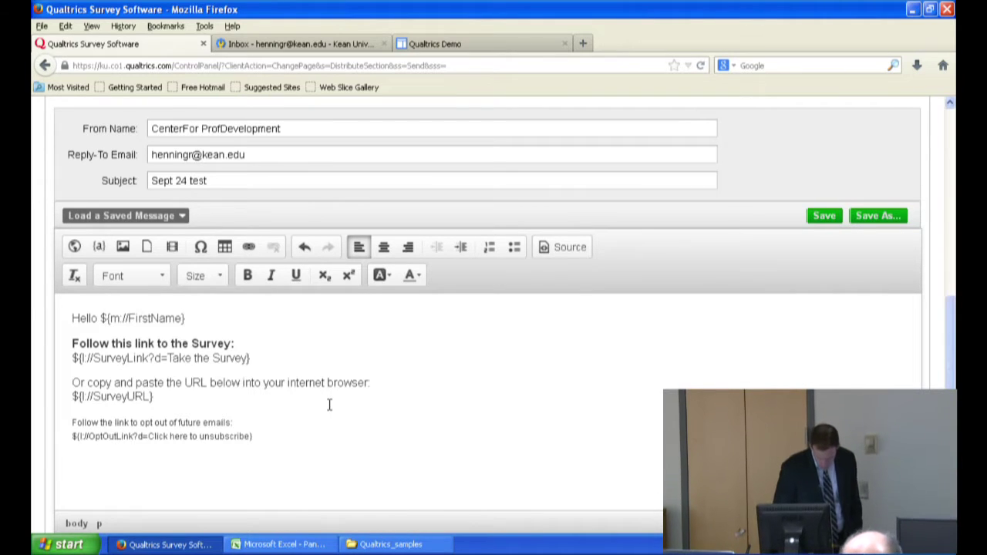
text(,)
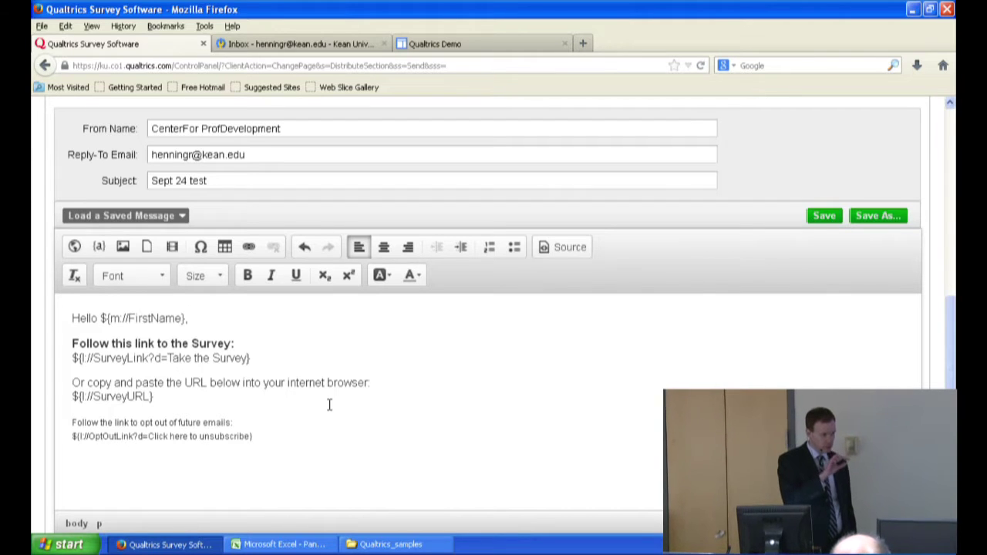
Add "Below you will see links to a survey, please take 5 minutes to complete the questionnaire." and "Thanks" as separate paragraphs below the greeting.
key(Return)
key(Return)
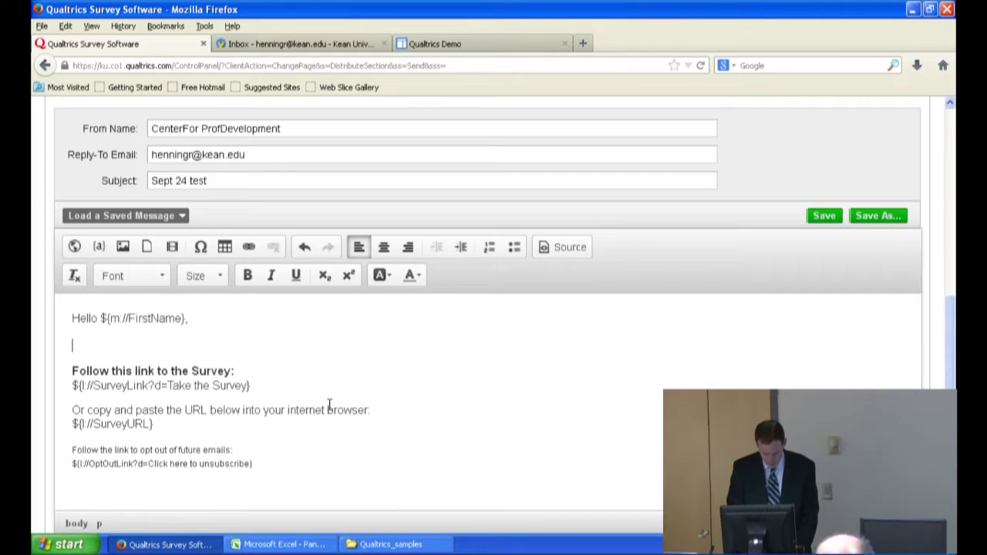
text(Below)
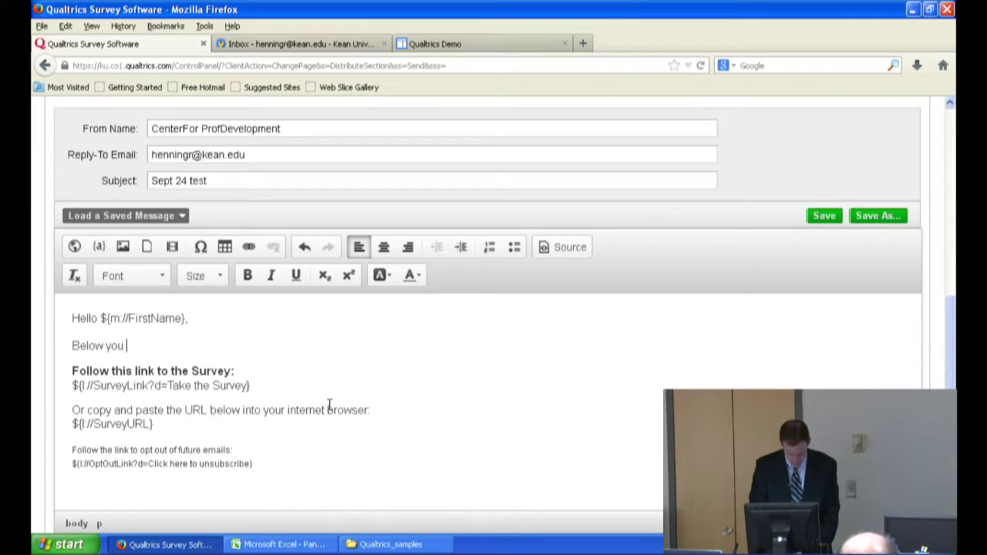
text( you will see links to a survey, please take 5 m)
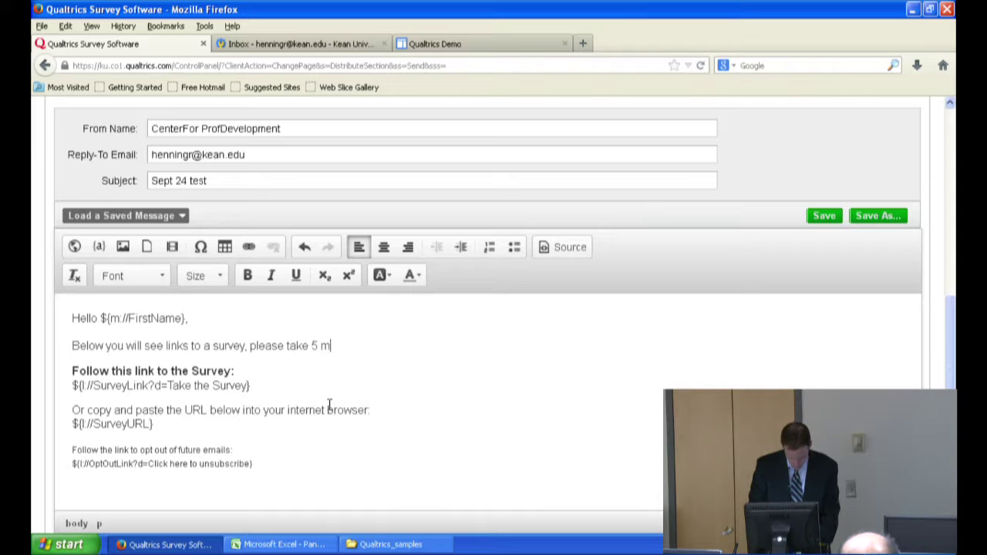
text(com)
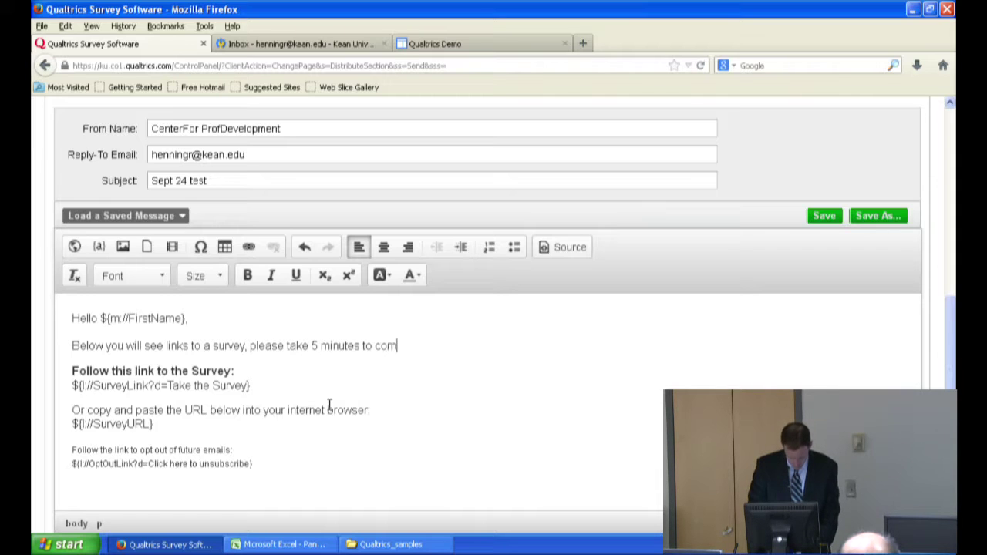
text(plete the question)
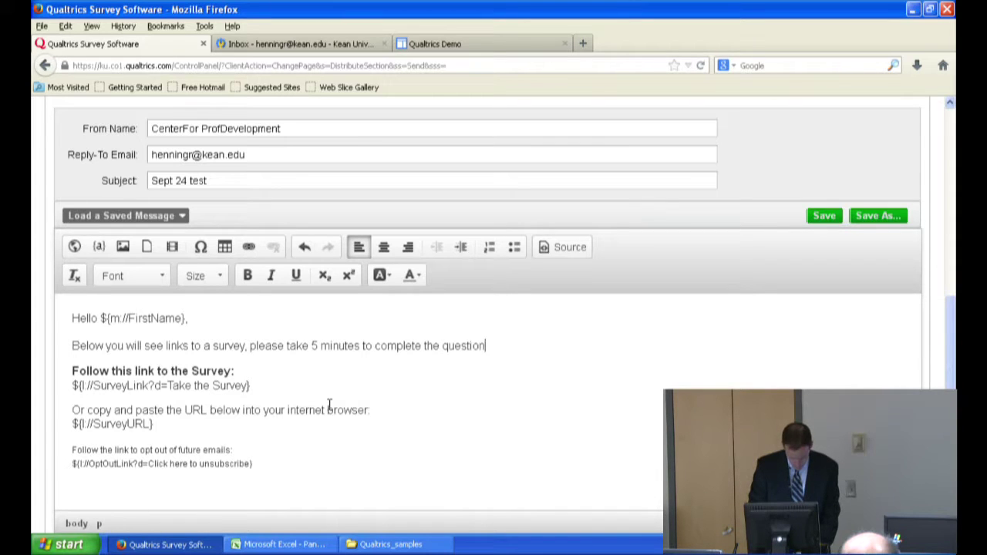
text(naire.)
key(Return)
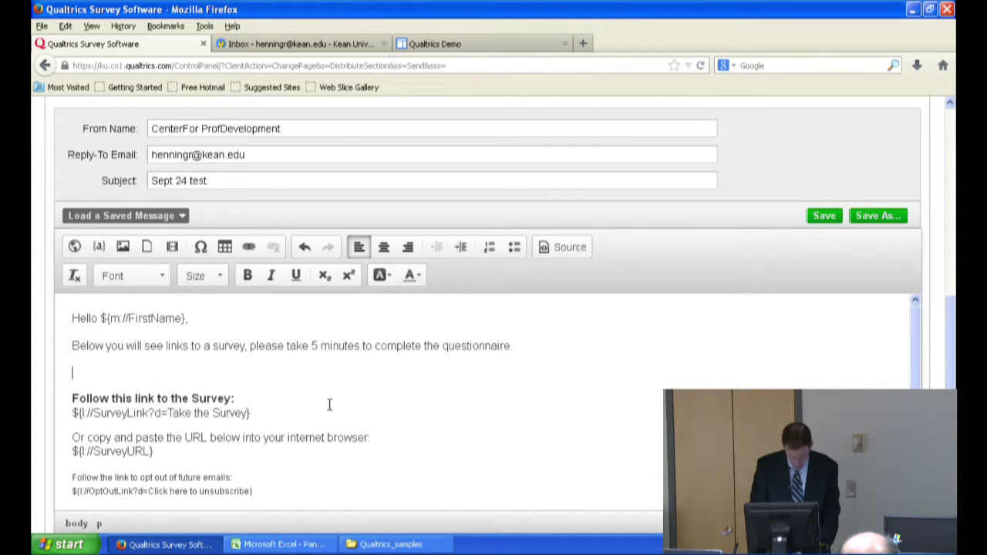
text(Thanks)
key(Return)
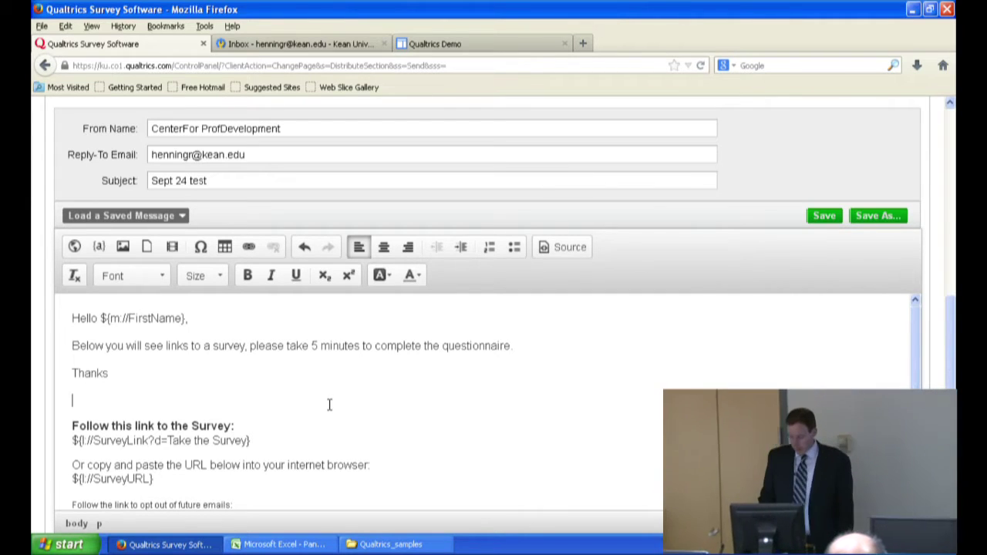
Save the invitation message to My Library under the name "sept 24 panel message".
scroll(370, 422, down, 1)
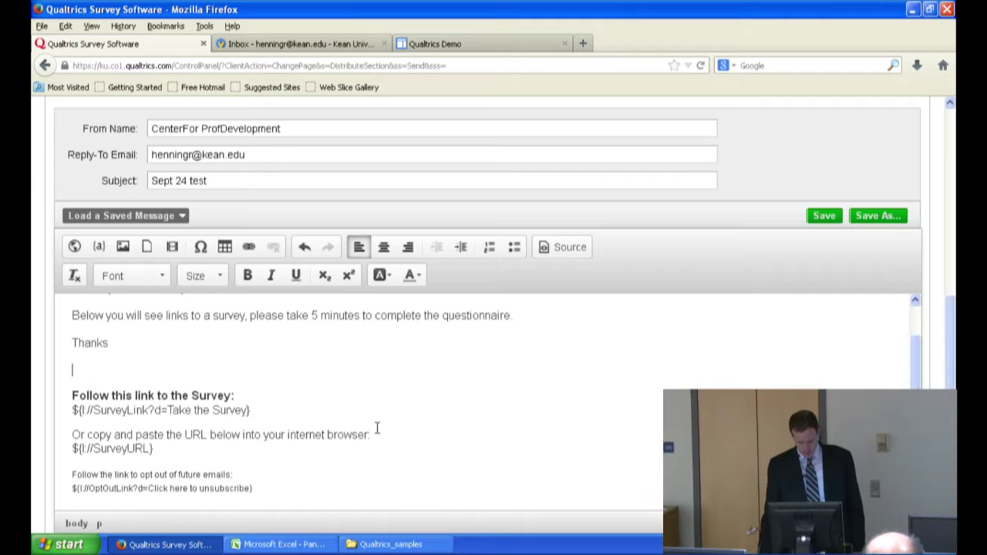
scroll(504, 425, up, 1)
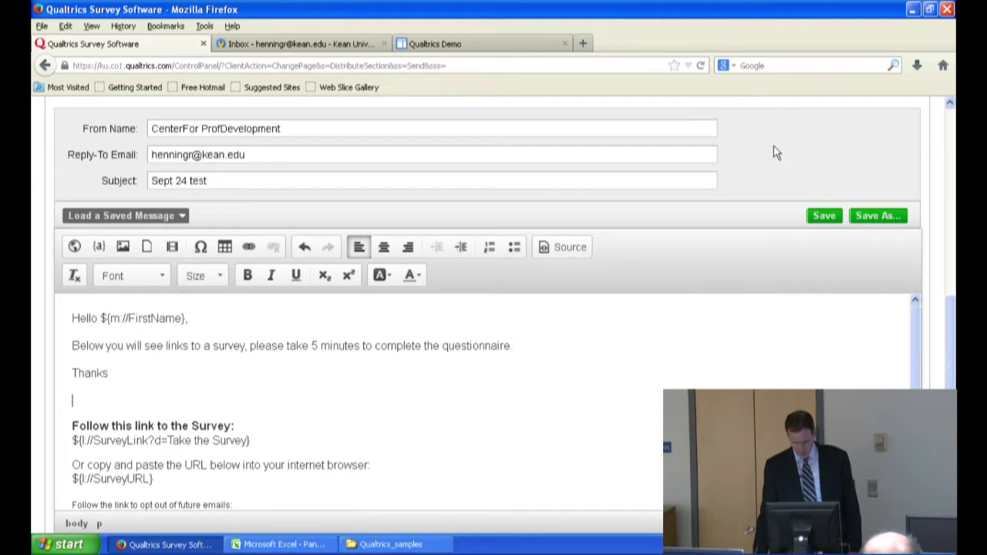
click(825, 216)
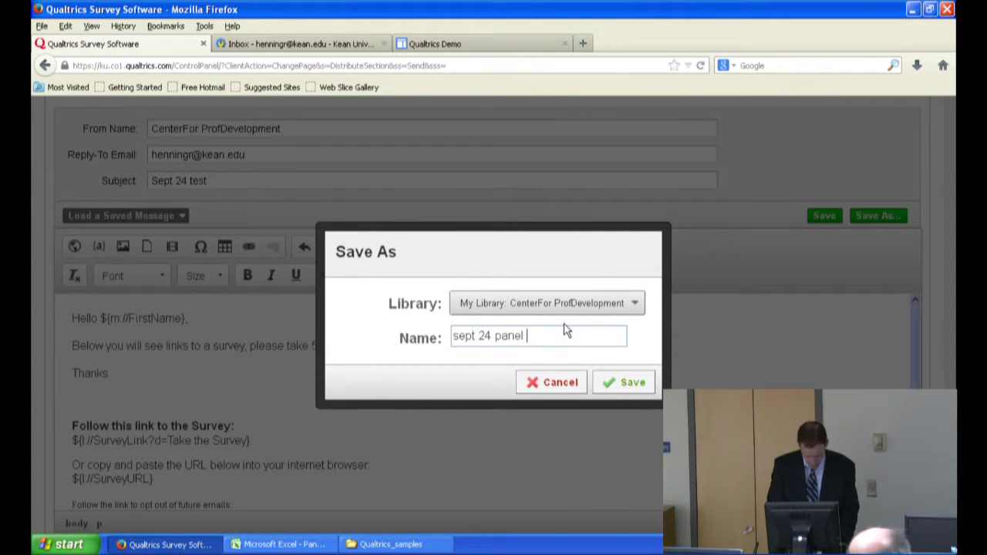
text(age)
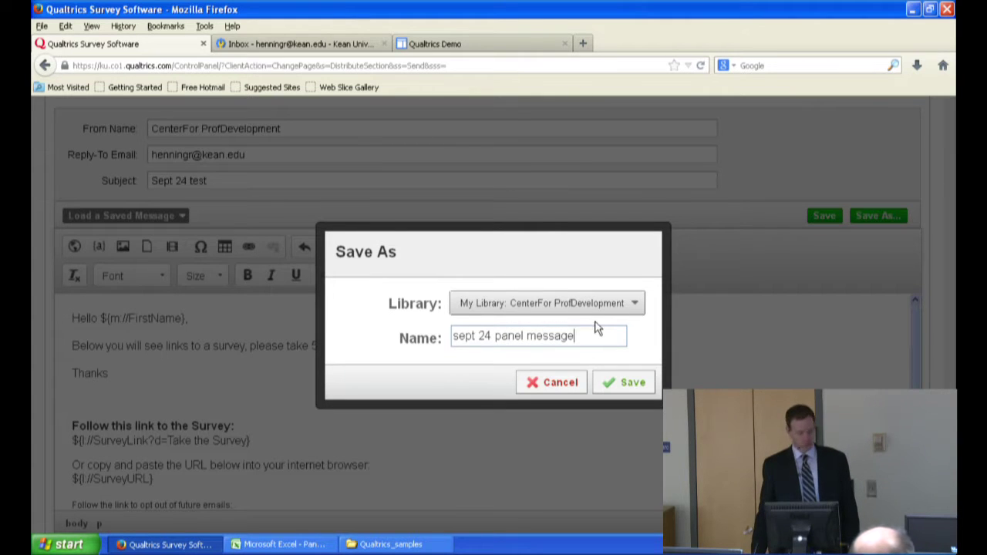
click(631, 382)
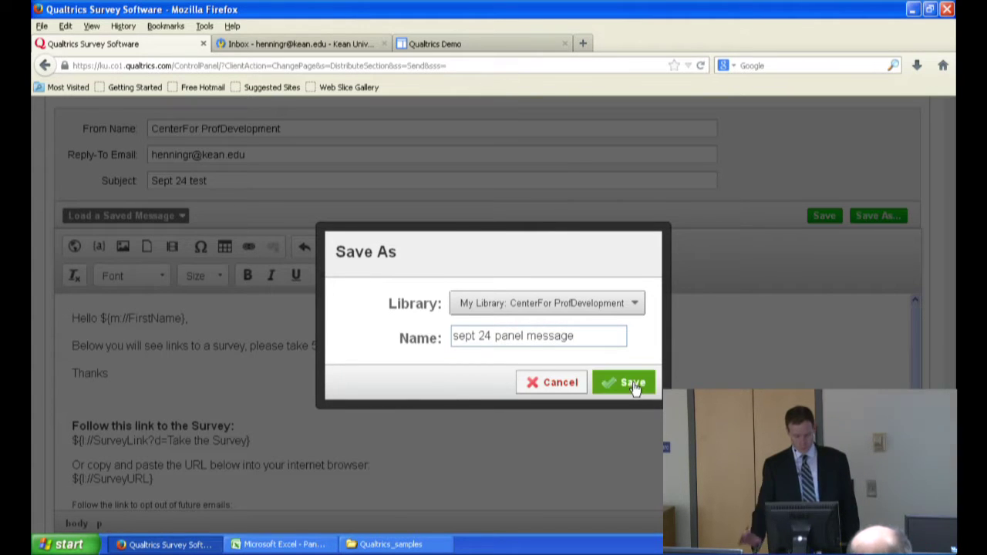
Look at the test email option without sending one, and schedule the survey mailing.
scroll(632, 382, down, 6)
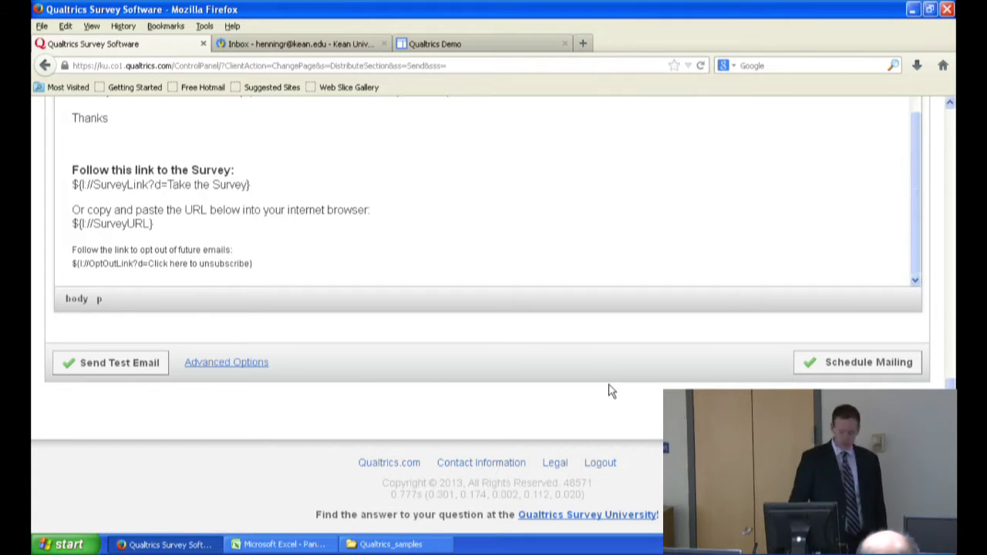
click(116, 359)
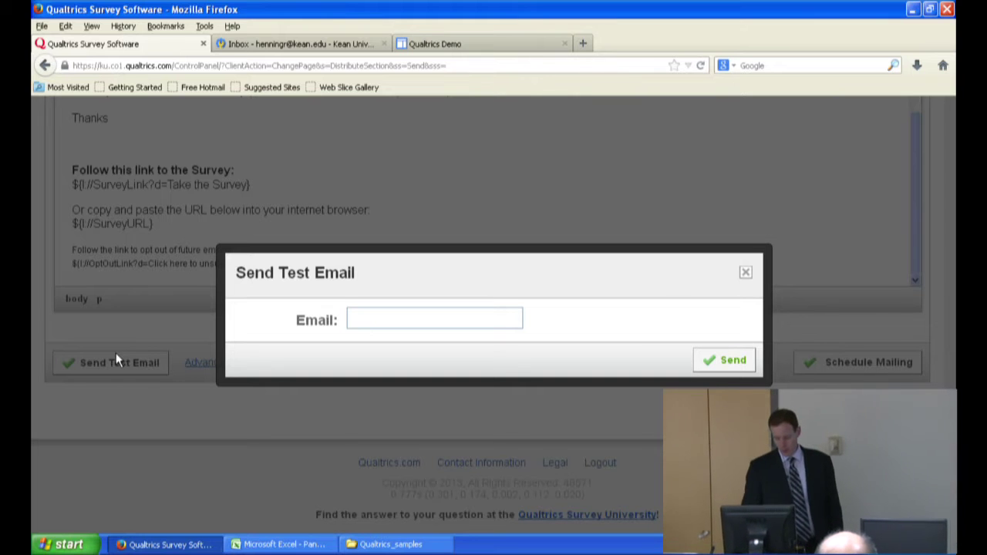
click(745, 273)
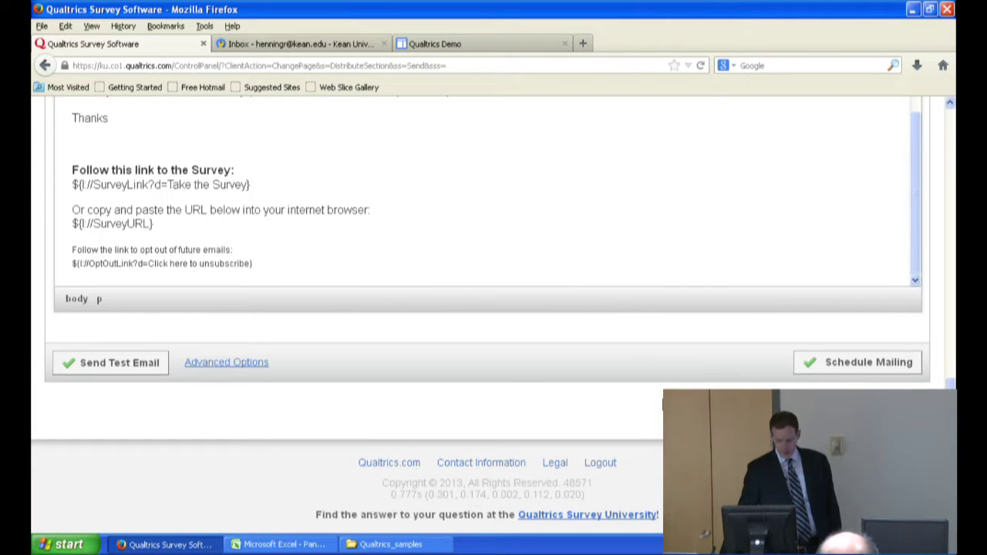
click(837, 370)
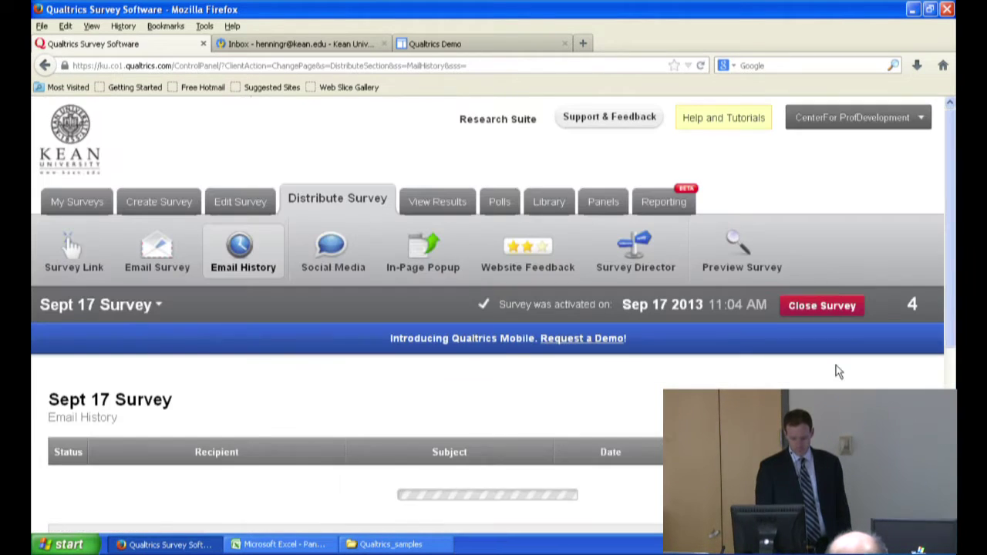
Start a follow-up message for the Sept 24 panel mailing in the email history and set its type to Send Reminder.
scroll(825, 370, down, 2)
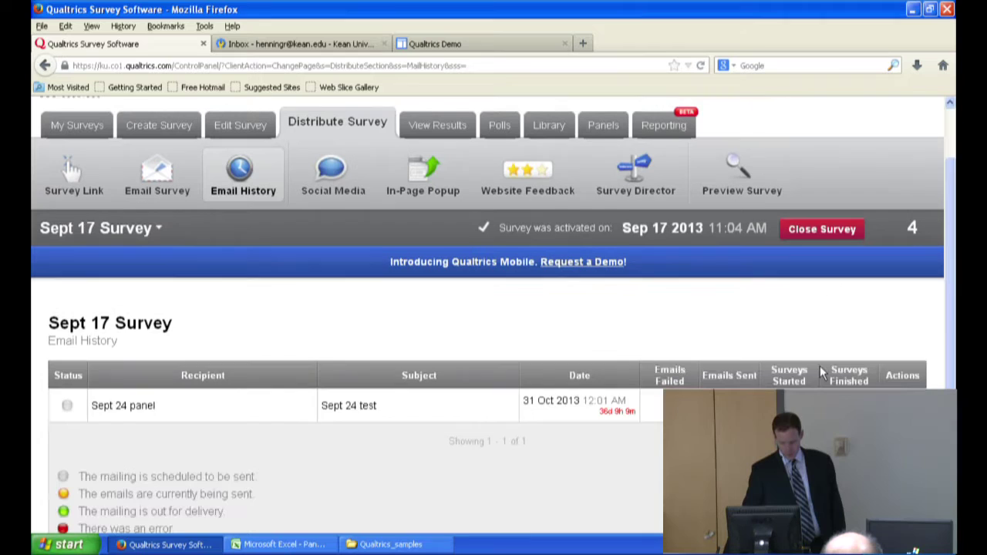
scroll(821, 371, down, 1)
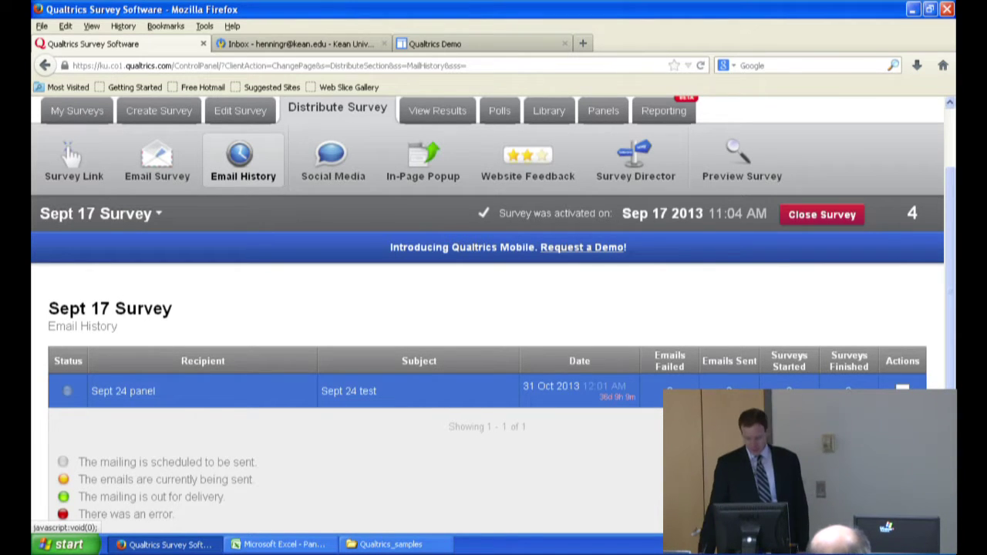
click(856, 441)
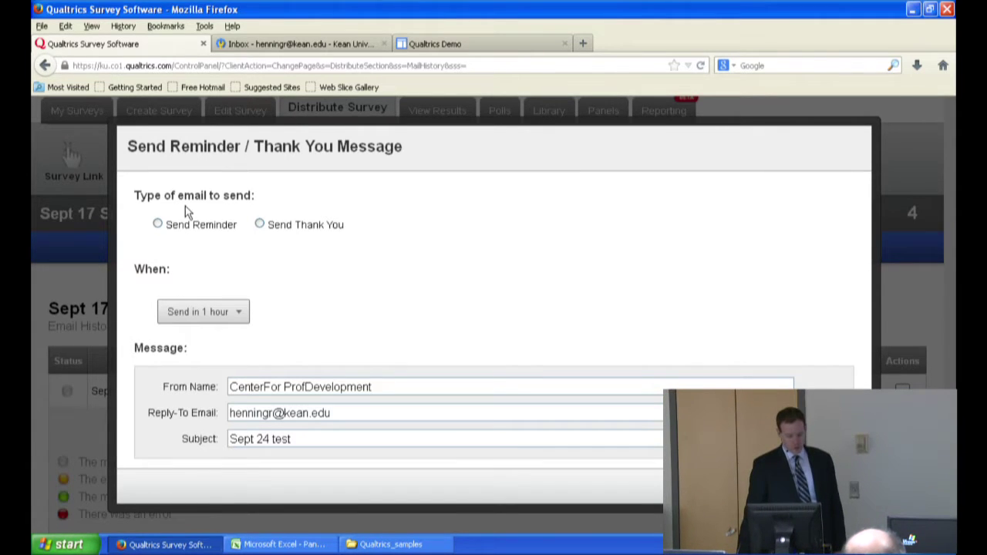
click(158, 224)
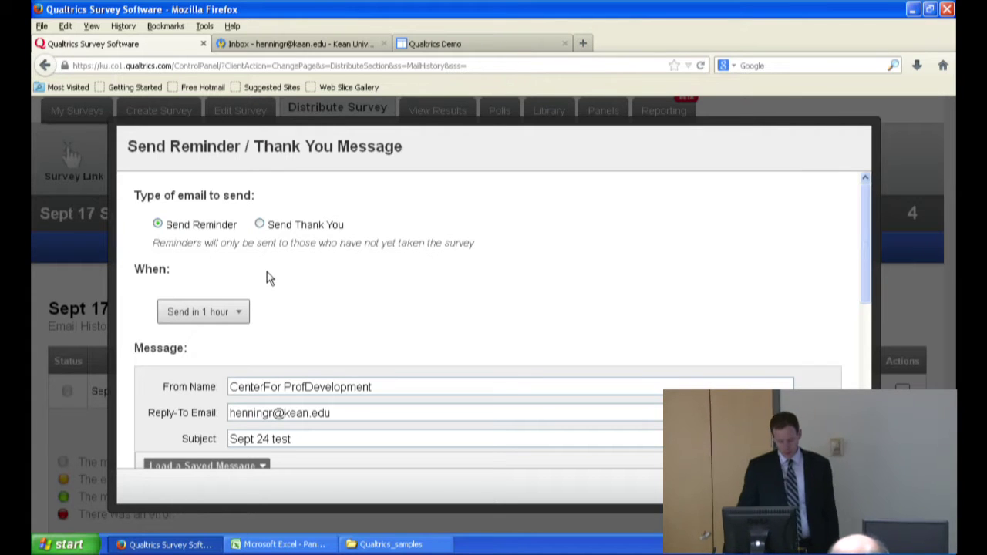
Schedule the reminder with a custom send date of 2013-11-09.
click(198, 312)
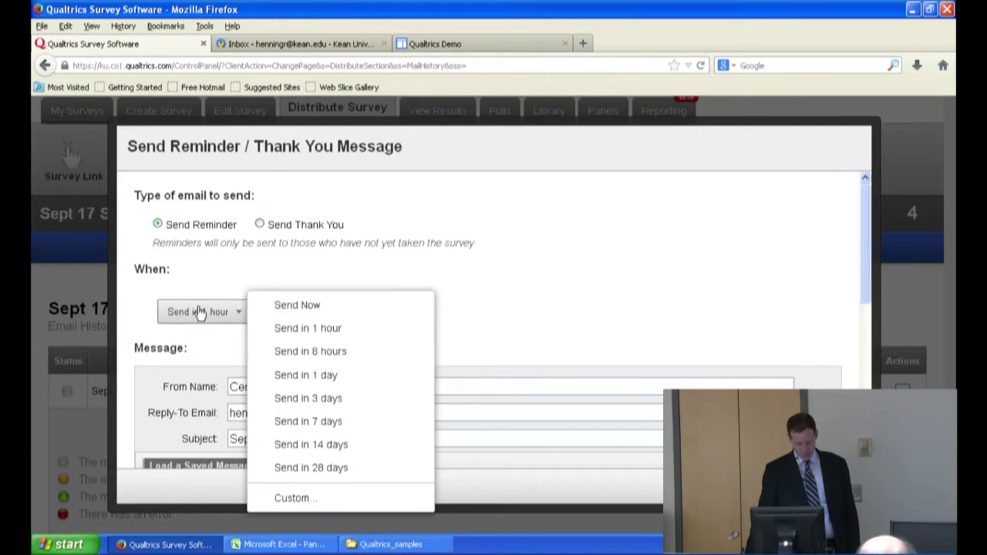
click(316, 500)
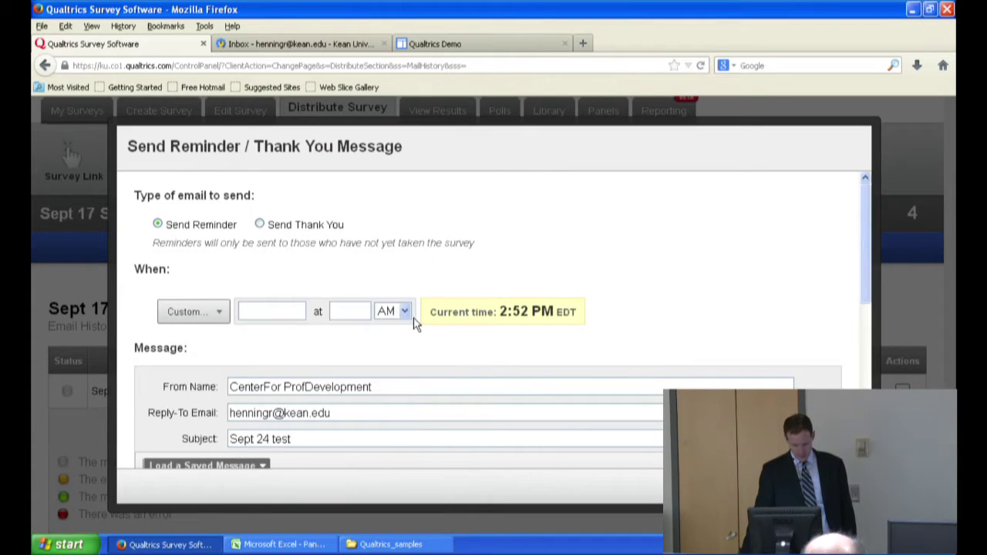
click(275, 309)
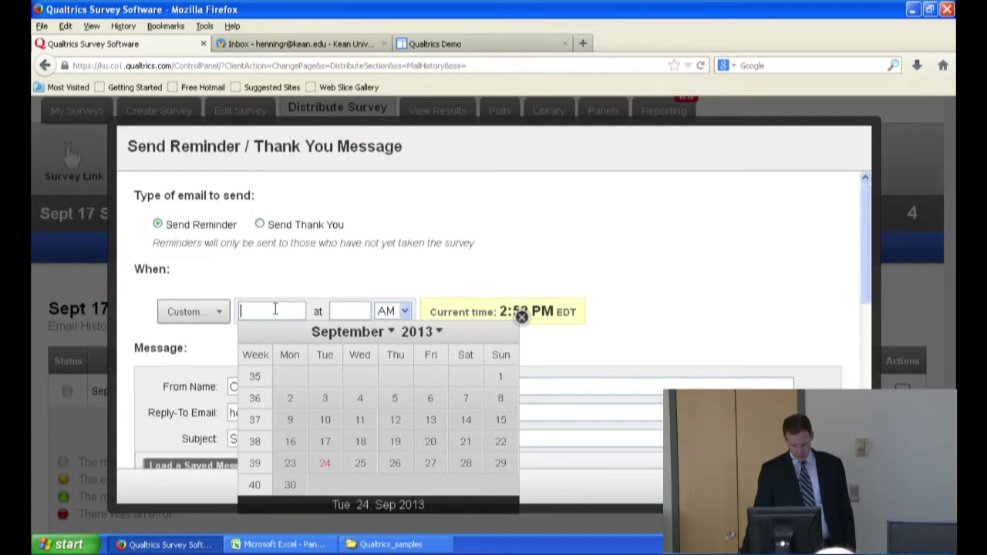
click(437, 333)
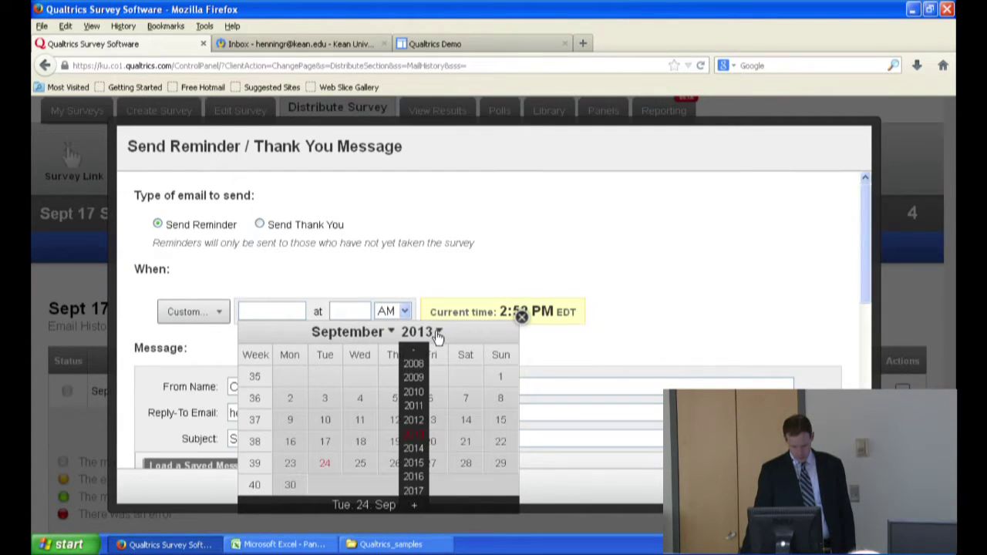
click(437, 333)
click(391, 331)
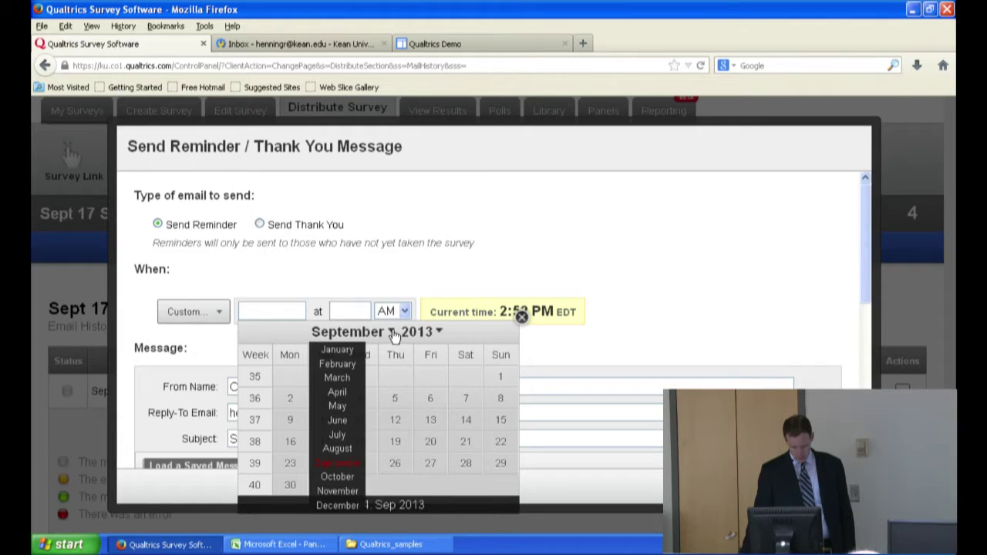
click(337, 490)
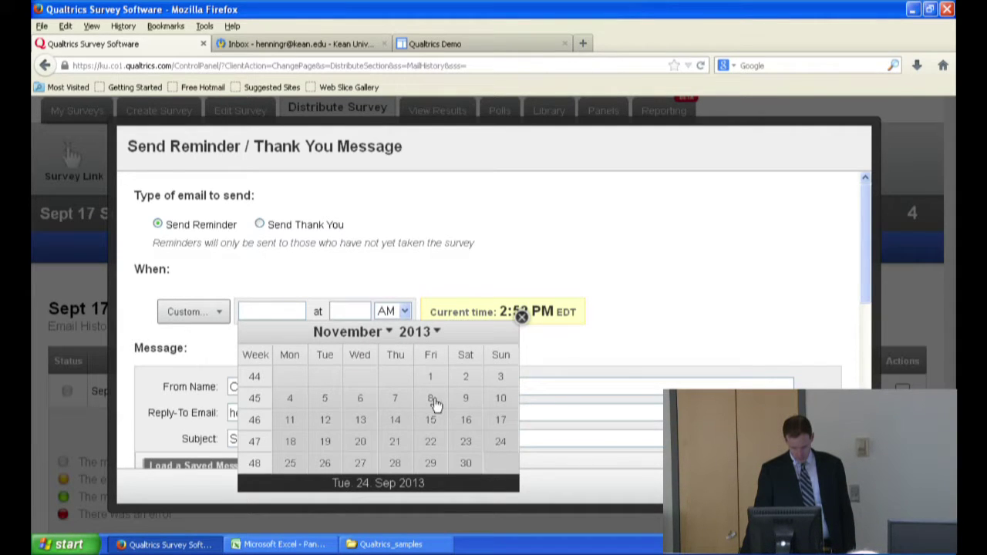
click(466, 401)
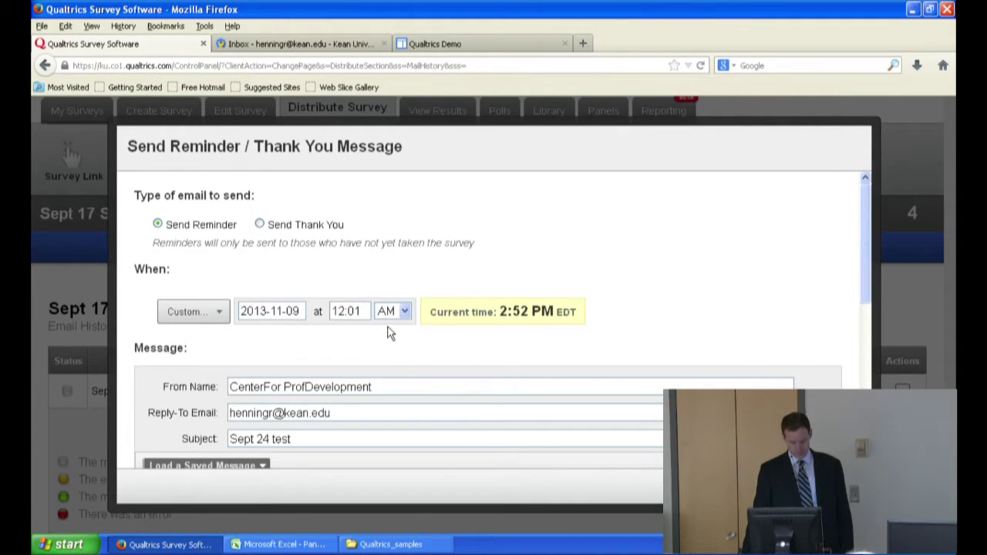
Enter "Remember to take" in the reminder's message body above the survey link text.
scroll(388, 332, down, 3)
scroll(387, 333, down, 3)
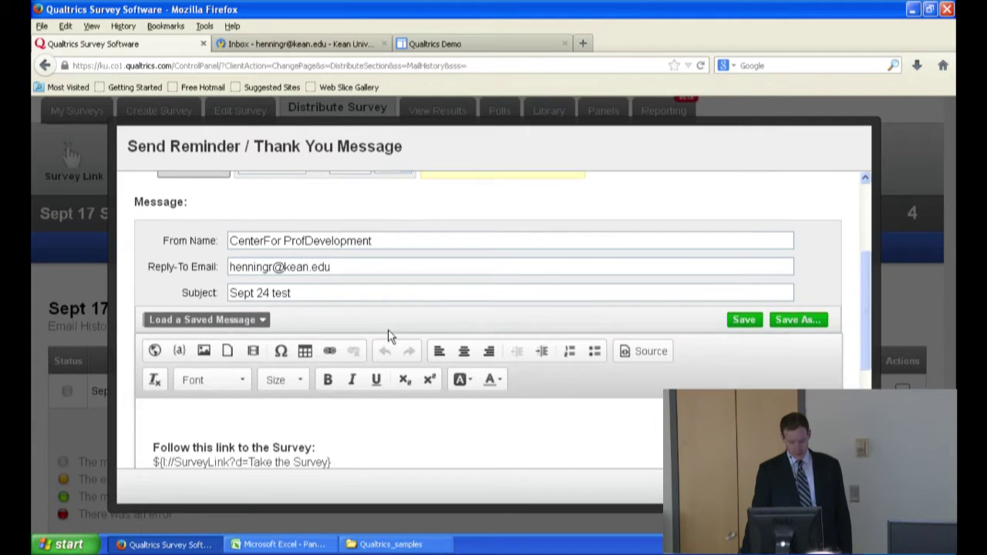
click(186, 318)
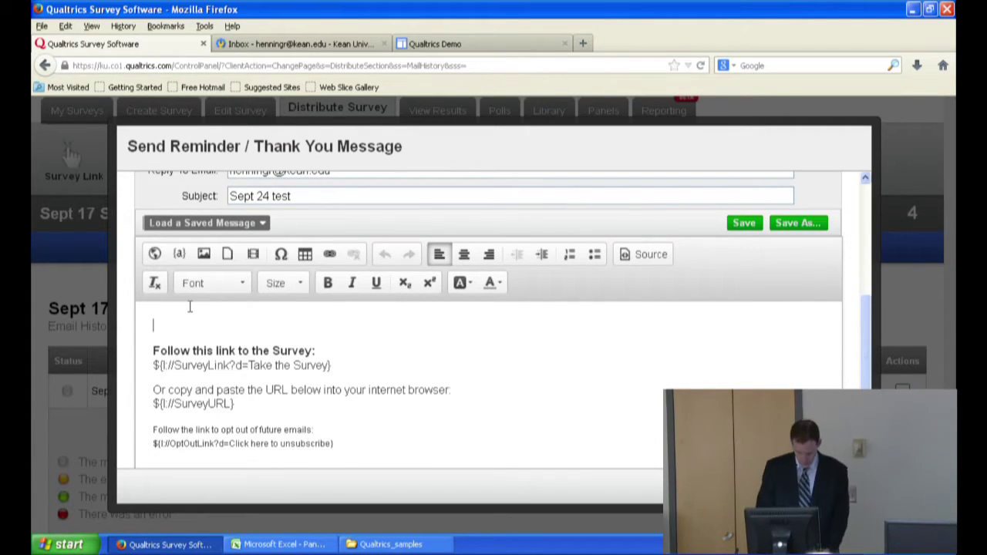
text(Remember to take)
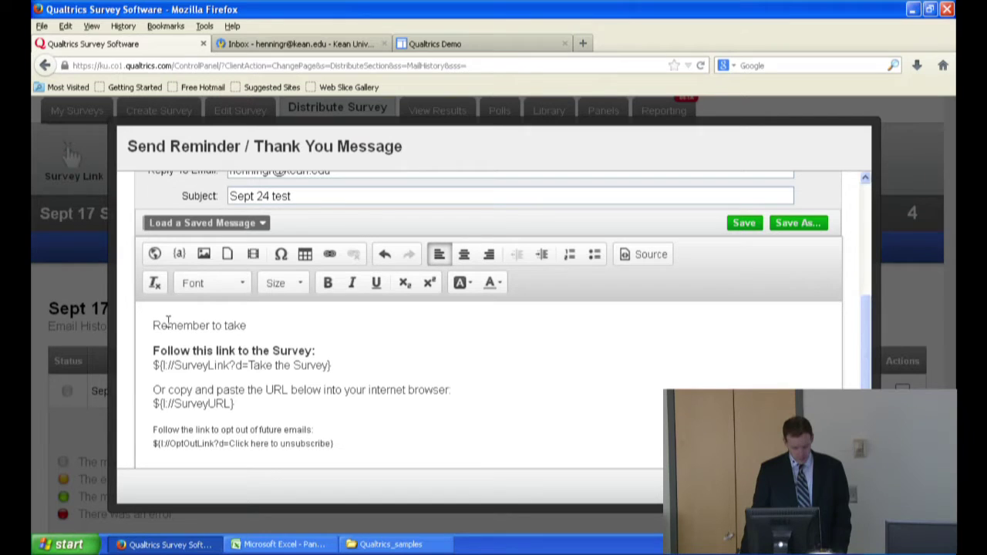
Add the greeting "Hi ${m://FirstName}," above the text using the Recipient First Name field, and complete the sentence as "Remember to take my survey".
click(160, 312)
text(Hi)
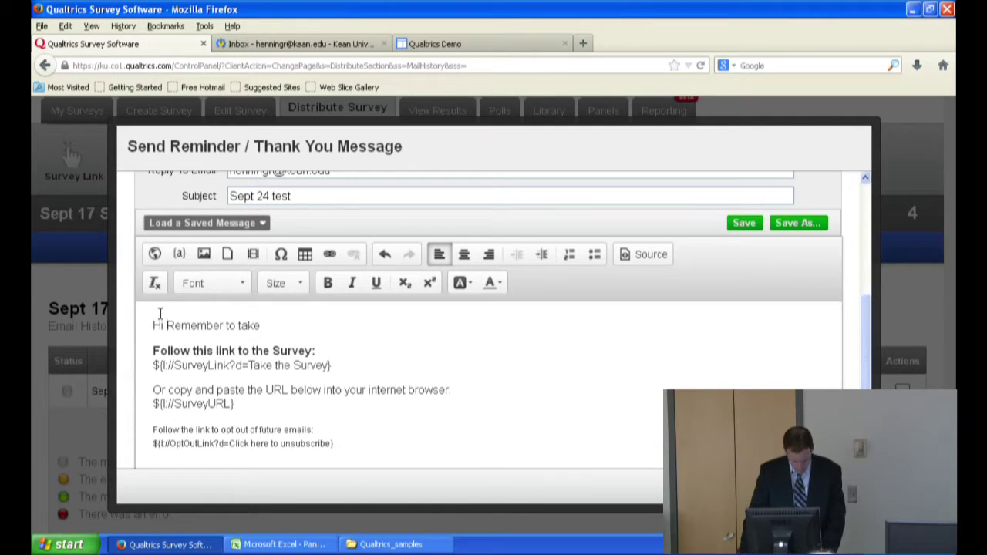
click(179, 255)
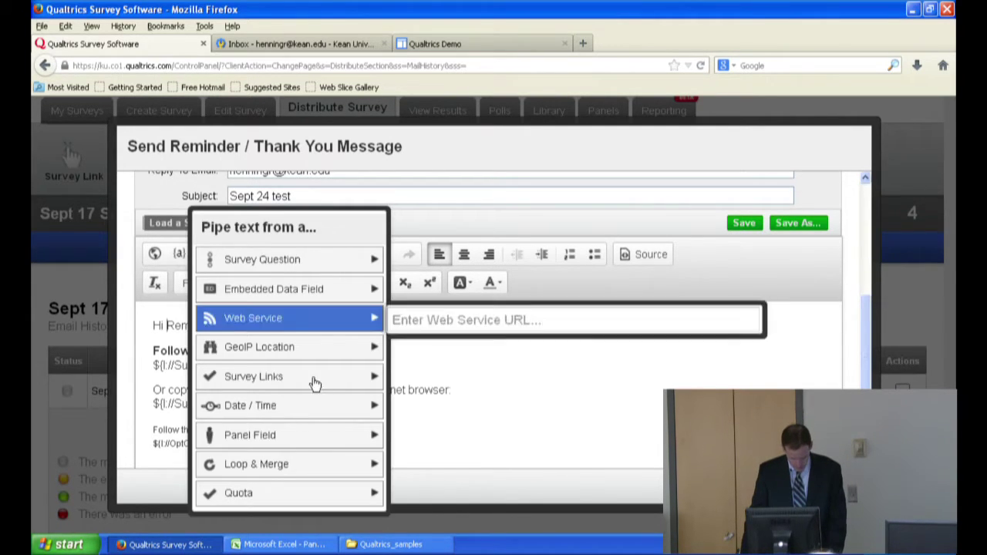
mouse_move(316, 446)
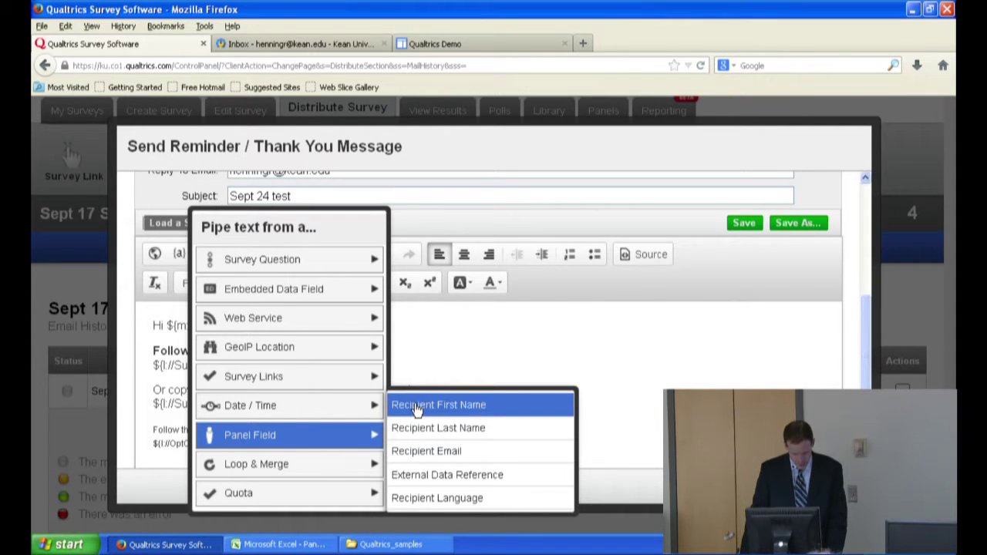
click(416, 409)
text(,)
key(Return)
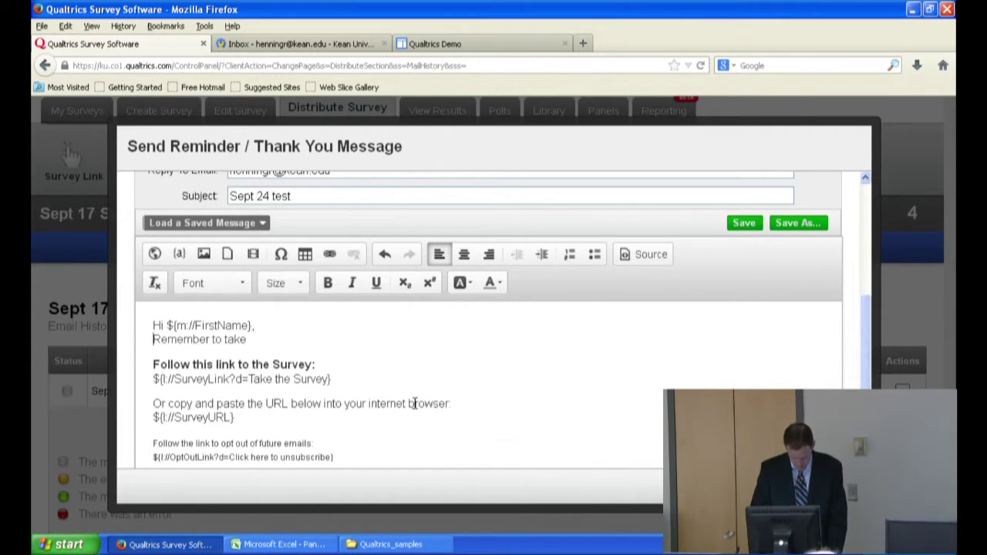
key(Return)
click(286, 352)
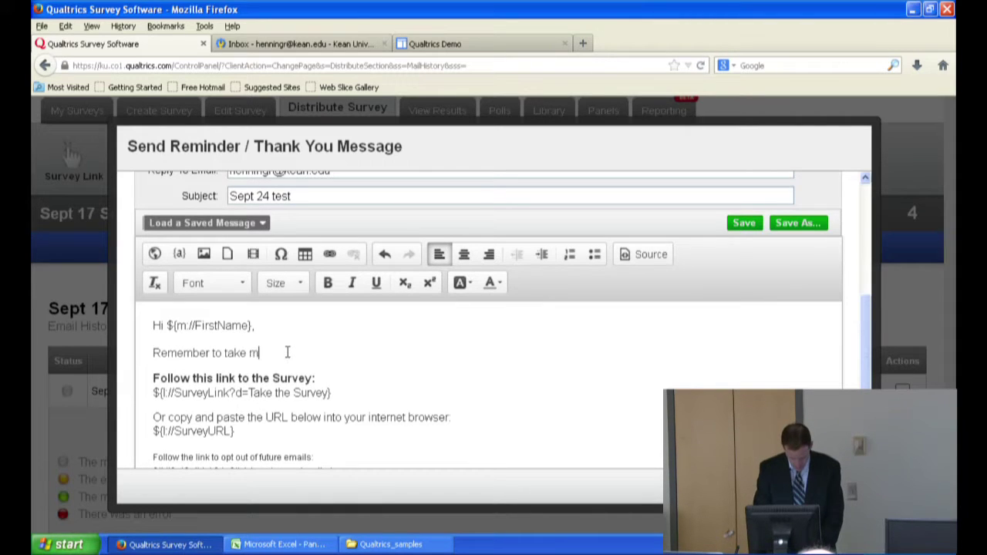
text(my survey)
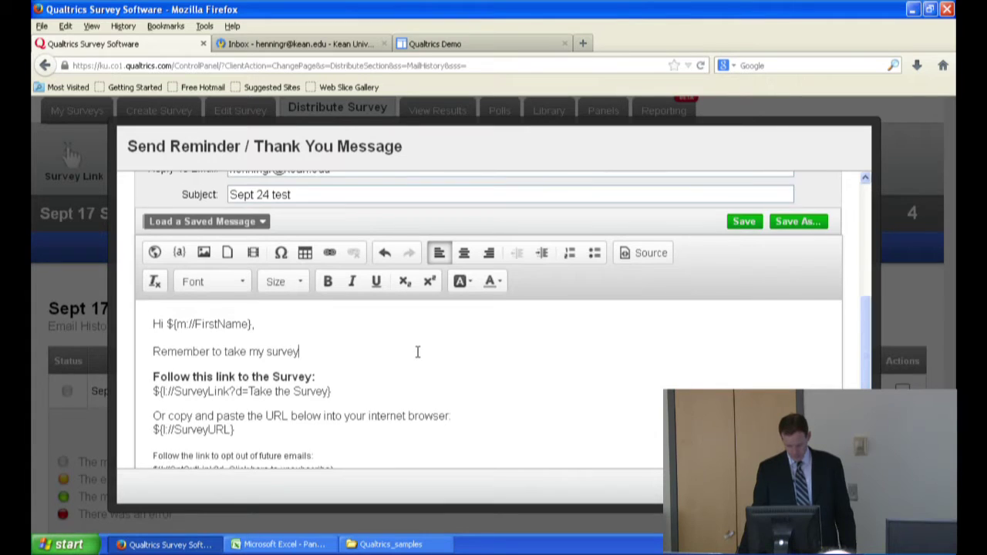
Save the reminder message to My Library under the name "sept 24 reminder".
scroll(419, 350, down, 3)
scroll(535, 348, up, 3)
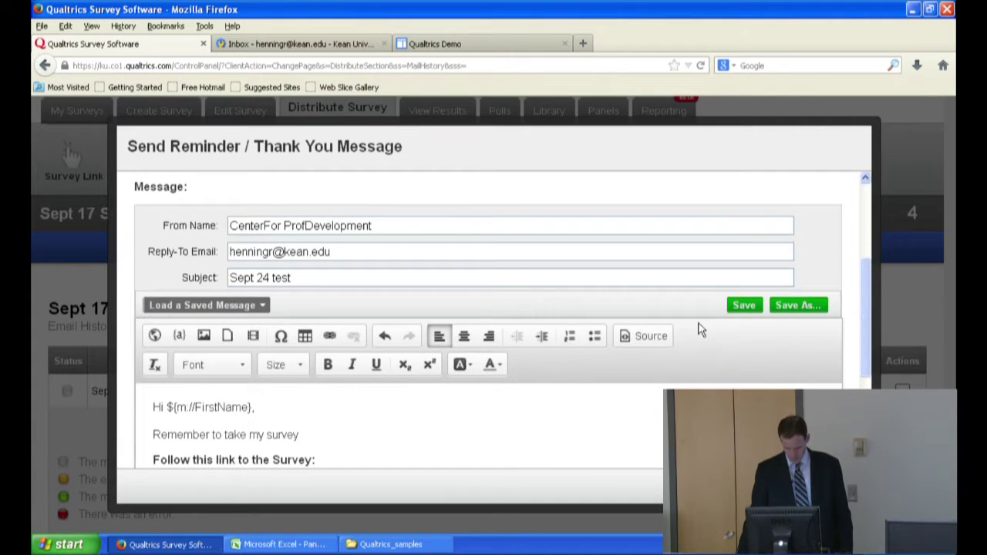
click(742, 305)
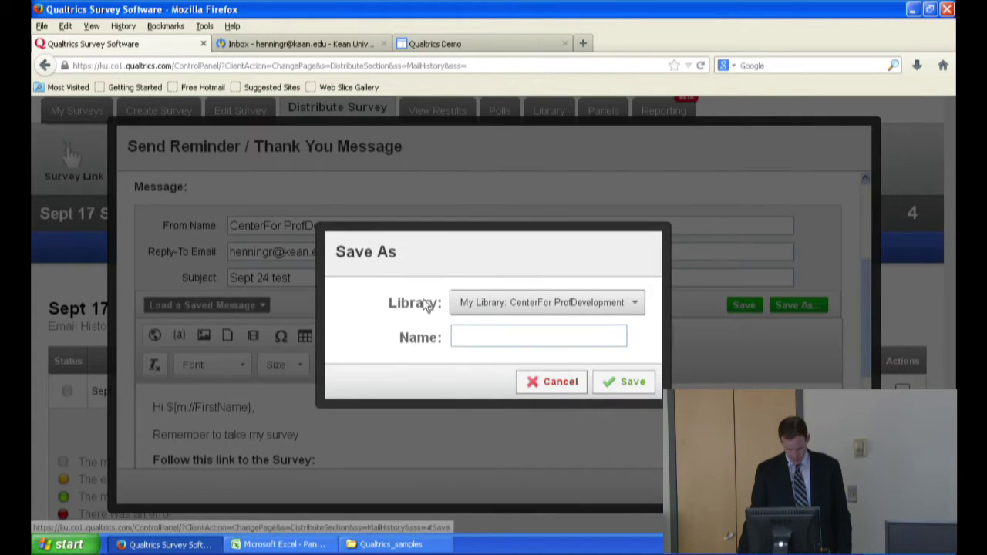
click(487, 340)
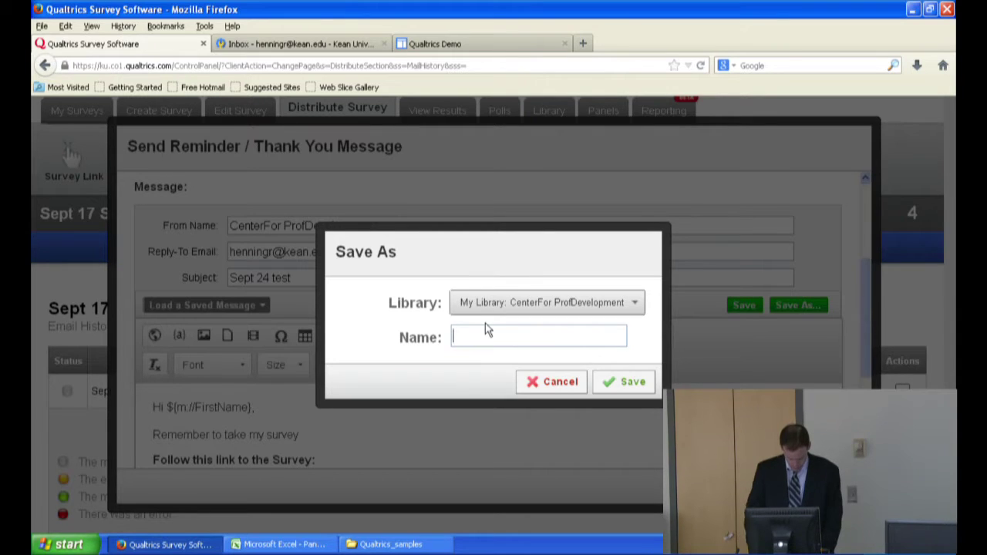
text(sept 24)
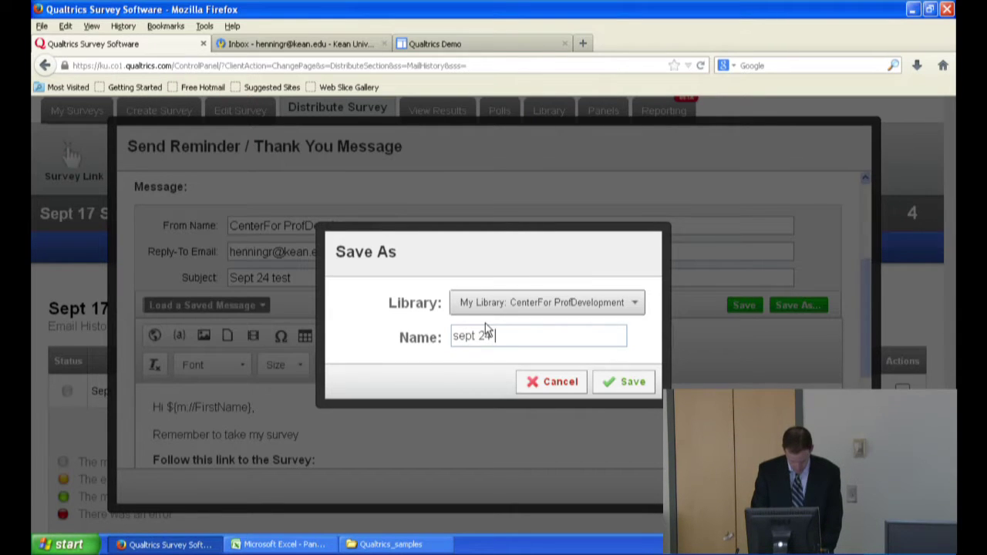
text( reminder)
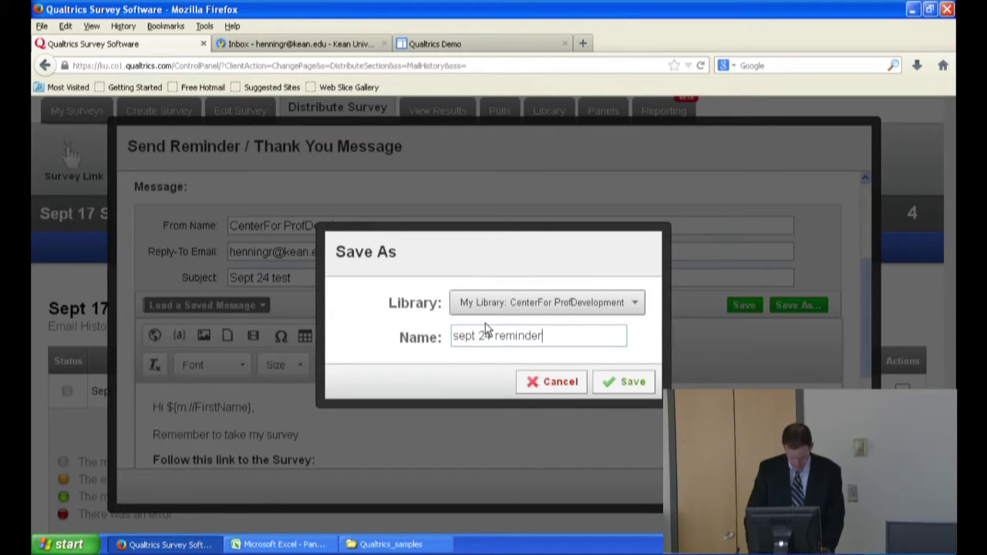
click(628, 381)
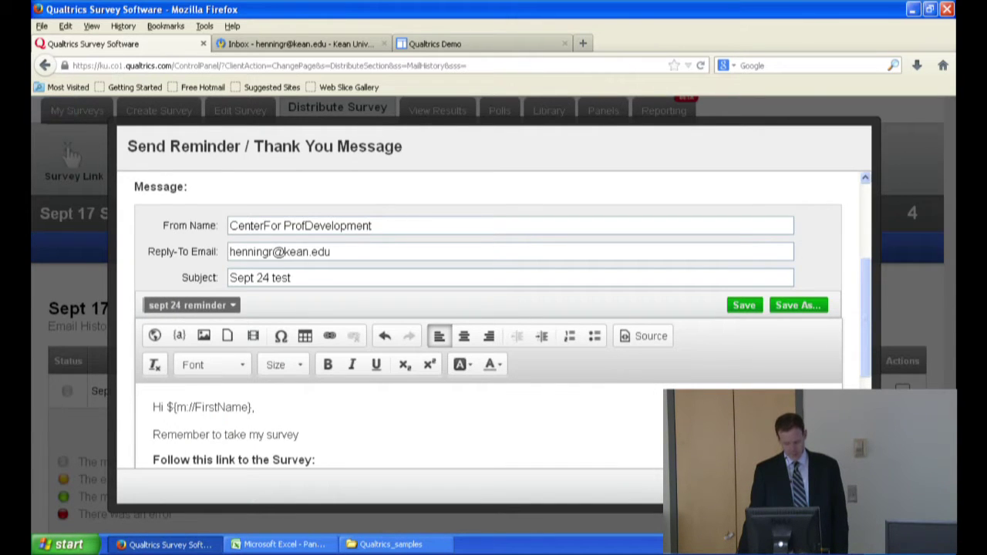
Finish scheduling the "Sept 24 test" reminder and review the reminder messages attached to the Sept 24 panel mailing.
click(825, 487)
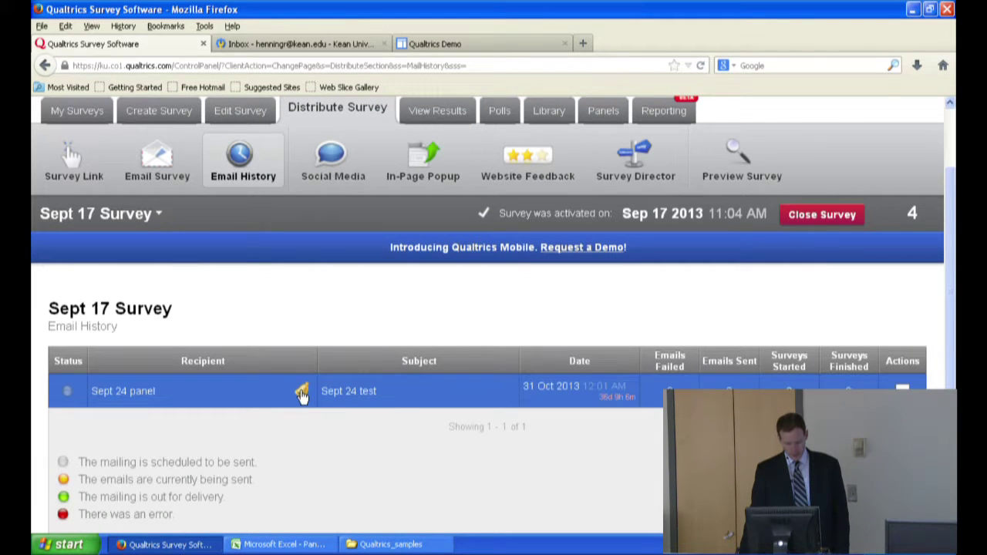
click(301, 393)
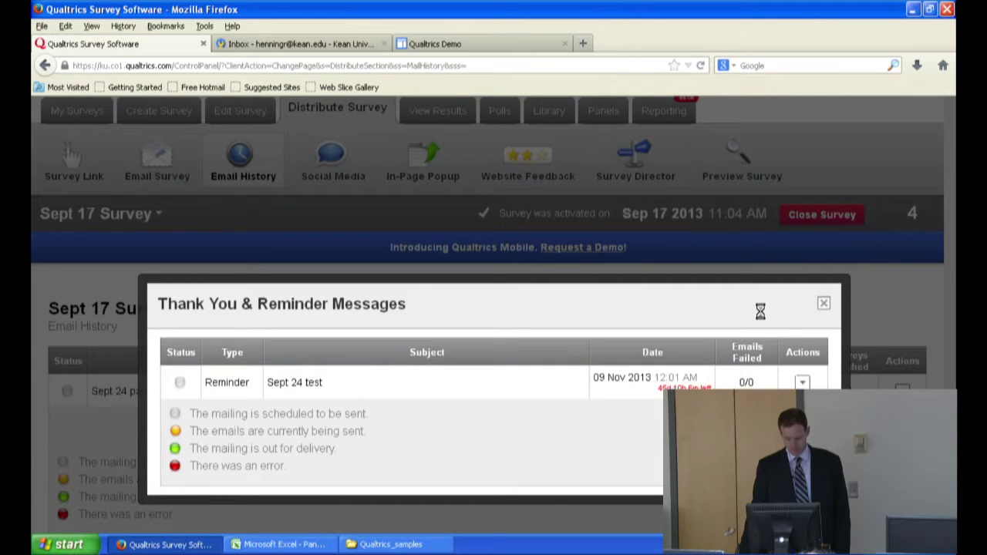
click(824, 305)
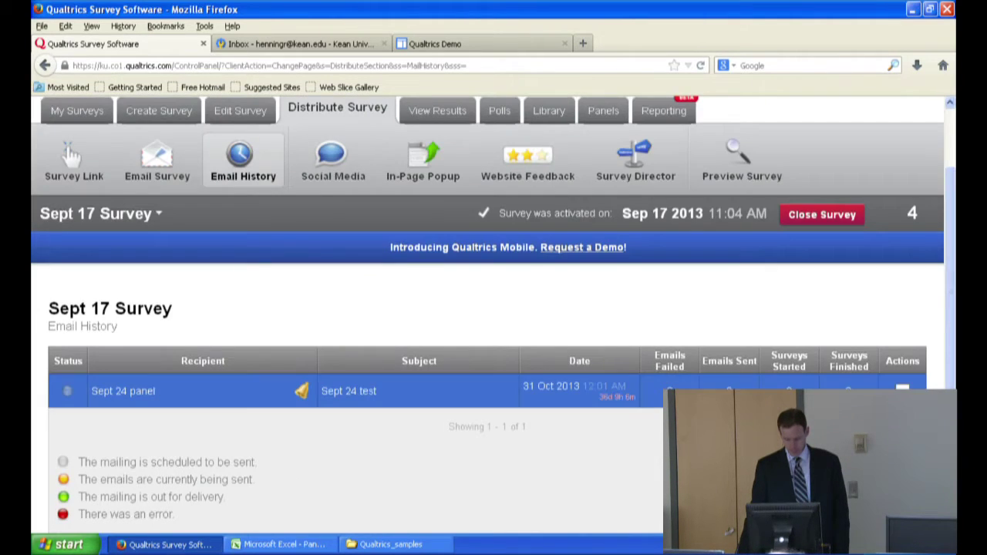
Look at the reminder and thank-you message form for the Sept 24 panel mailing, and delete the scheduled "Sept 24 test" mailing.
click(868, 438)
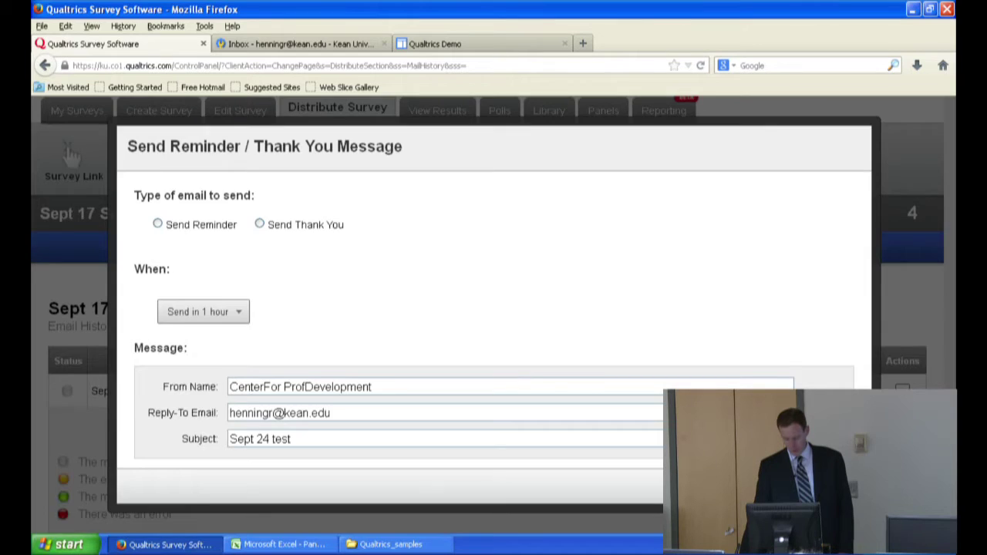
click(775, 486)
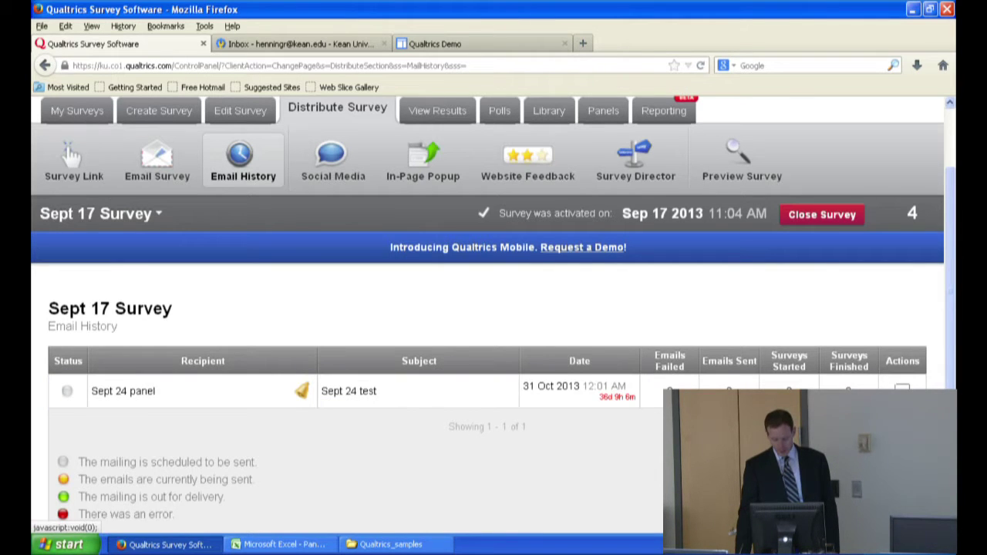
click(887, 432)
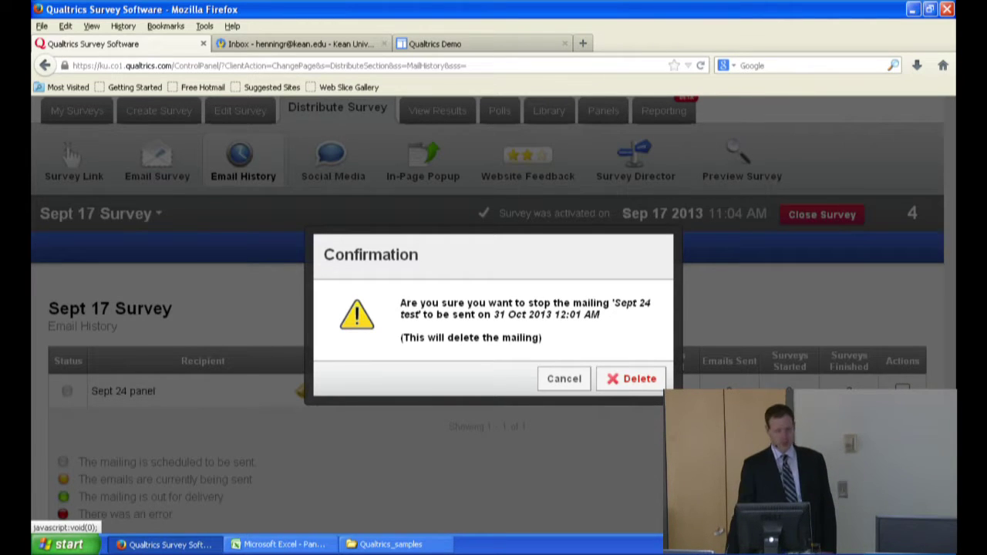
click(610, 382)
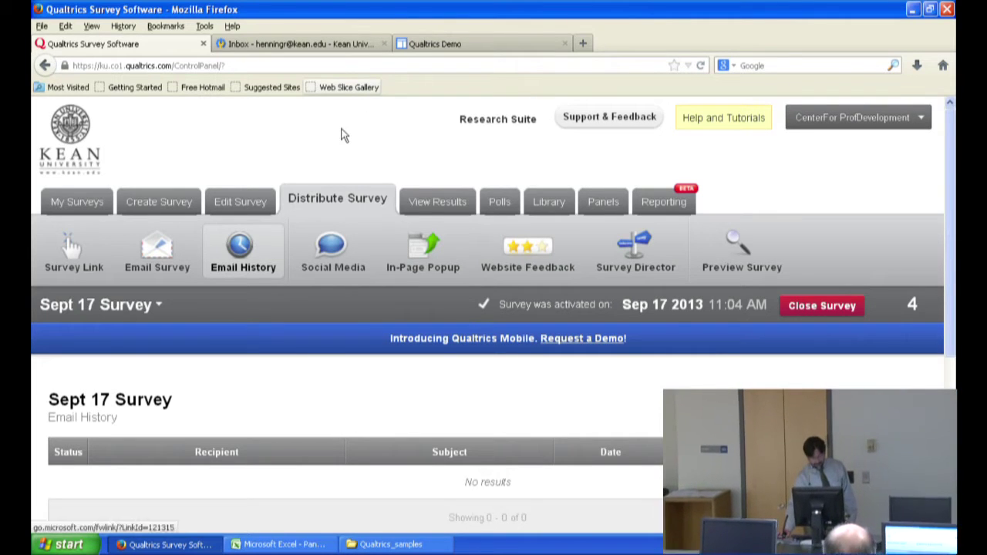
scroll(382, 355, down, 2)
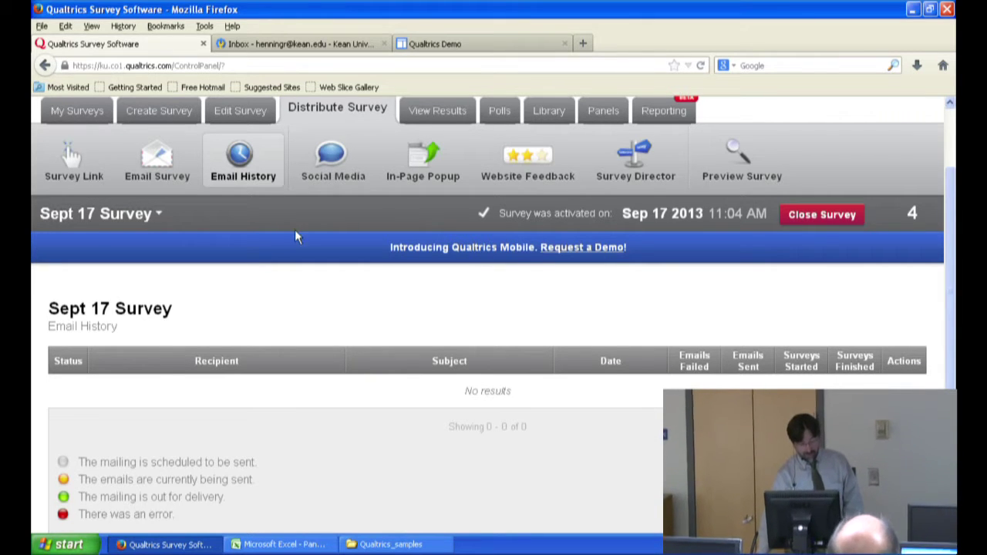
scroll(171, 180, up, 2)
scroll(324, 391, down, 3)
scroll(195, 256, up, 3)
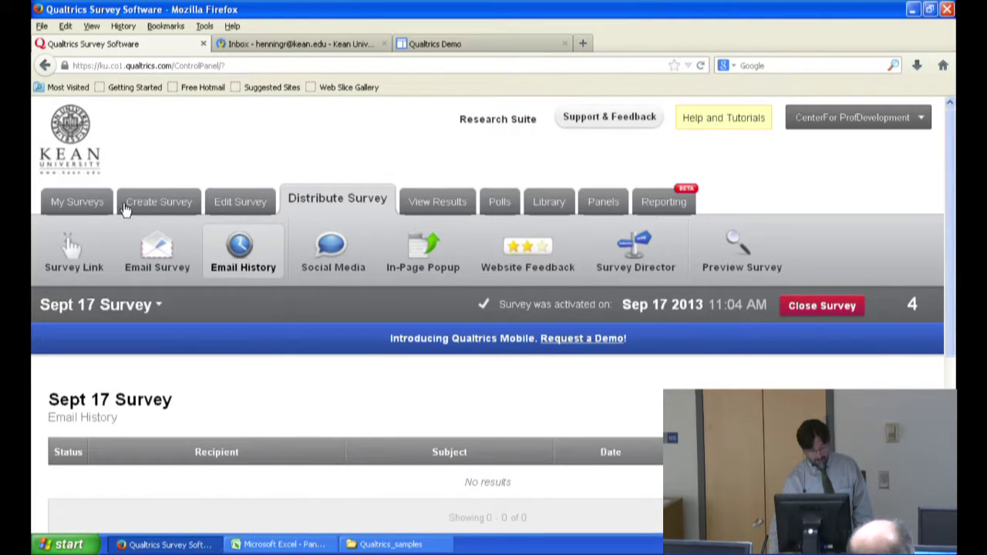
Open the Sept 17 Survey for editing and examine its General and Advanced look and feel settings, including the header.
click(228, 201)
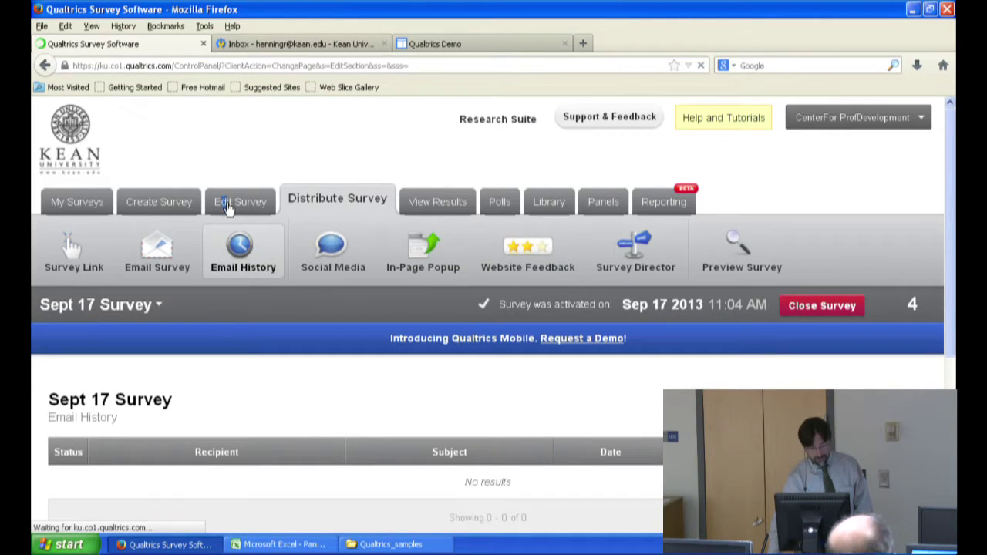
scroll(232, 204, down, 2)
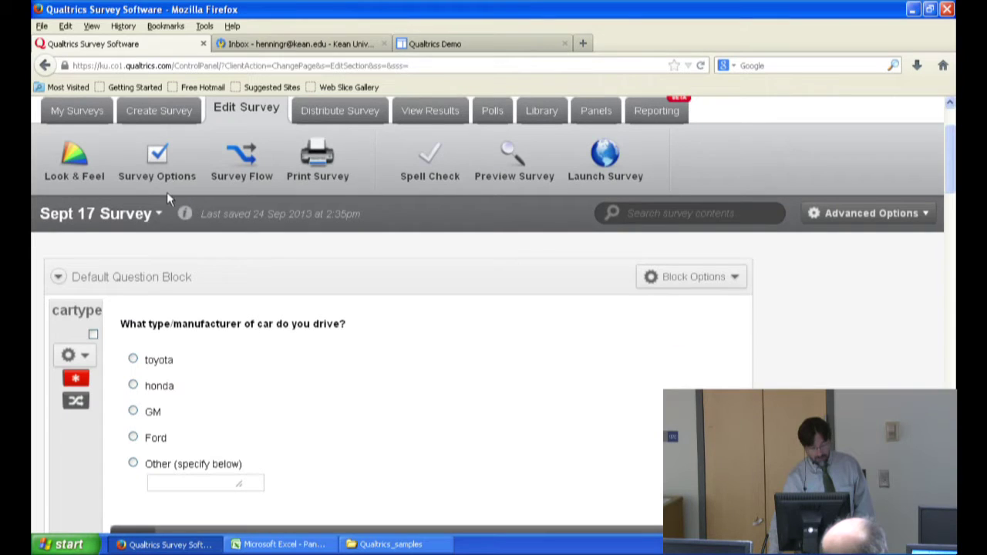
click(75, 160)
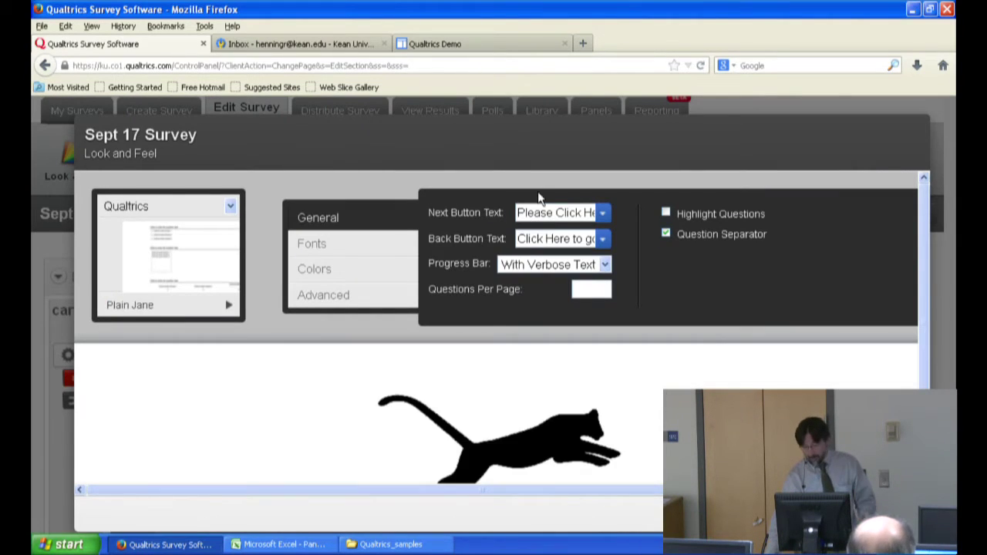
scroll(572, 378, down, 3)
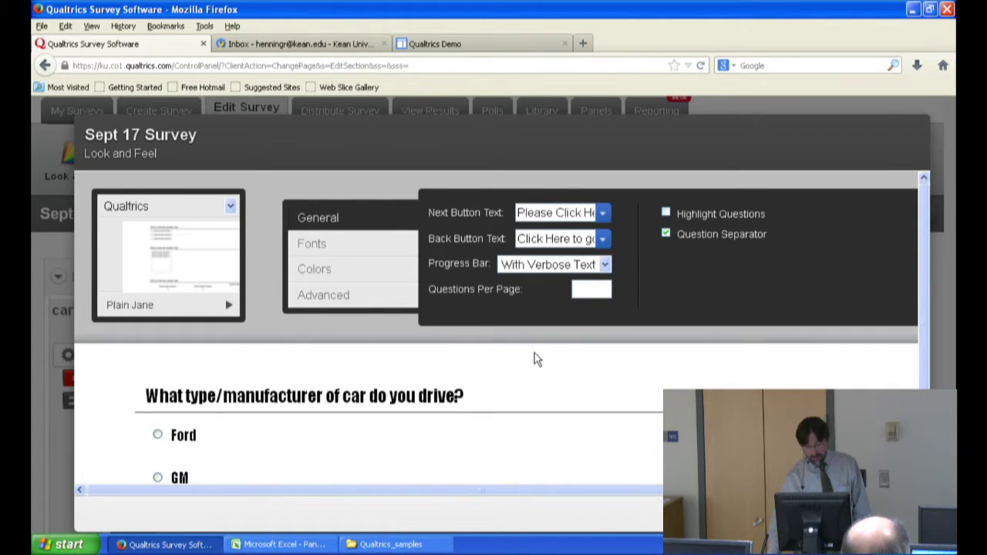
scroll(538, 385, up, 3)
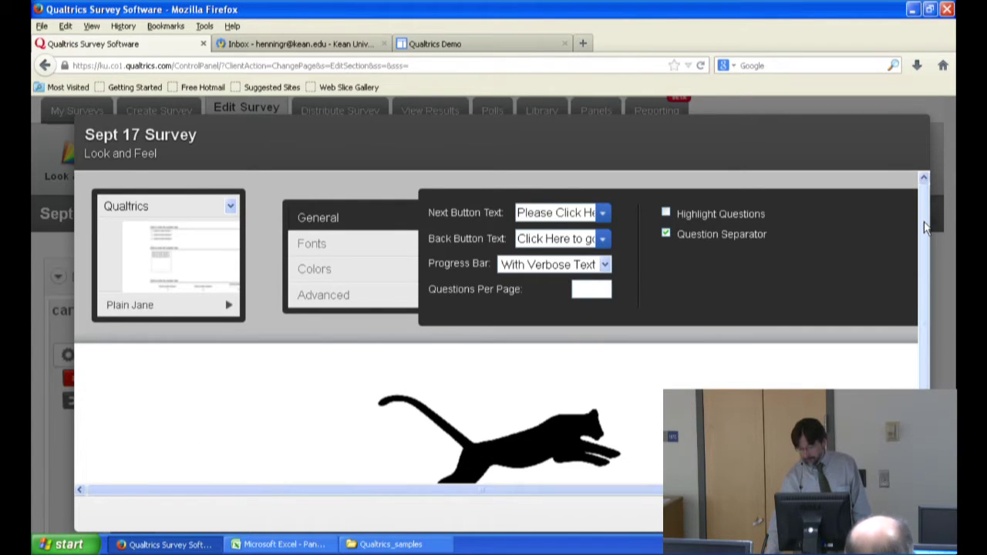
drag(923, 222, 912, 266)
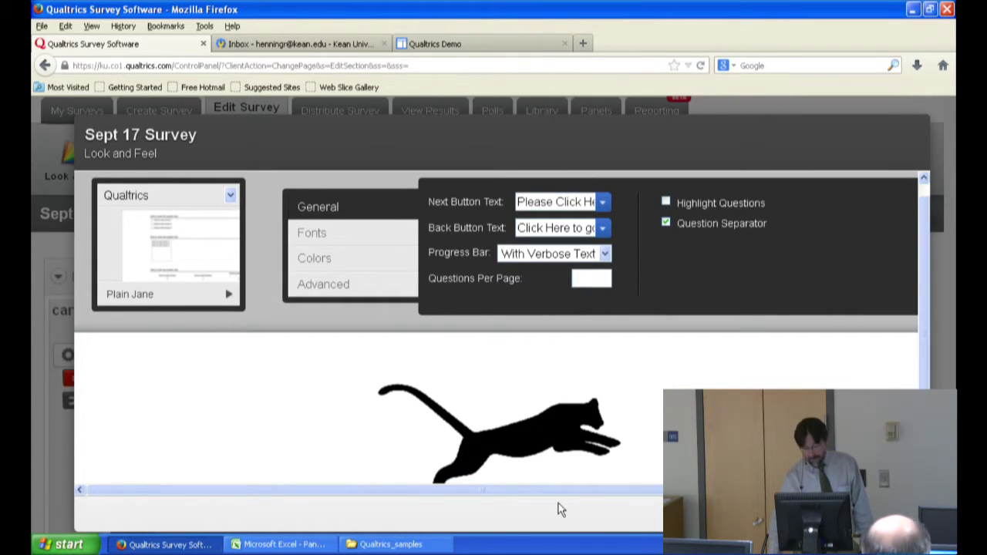
click(344, 286)
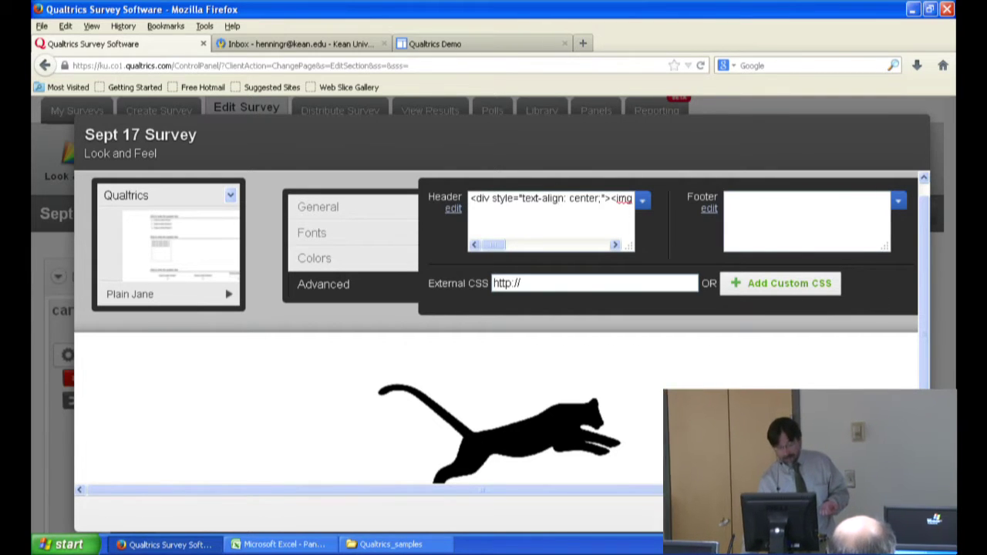
click(887, 514)
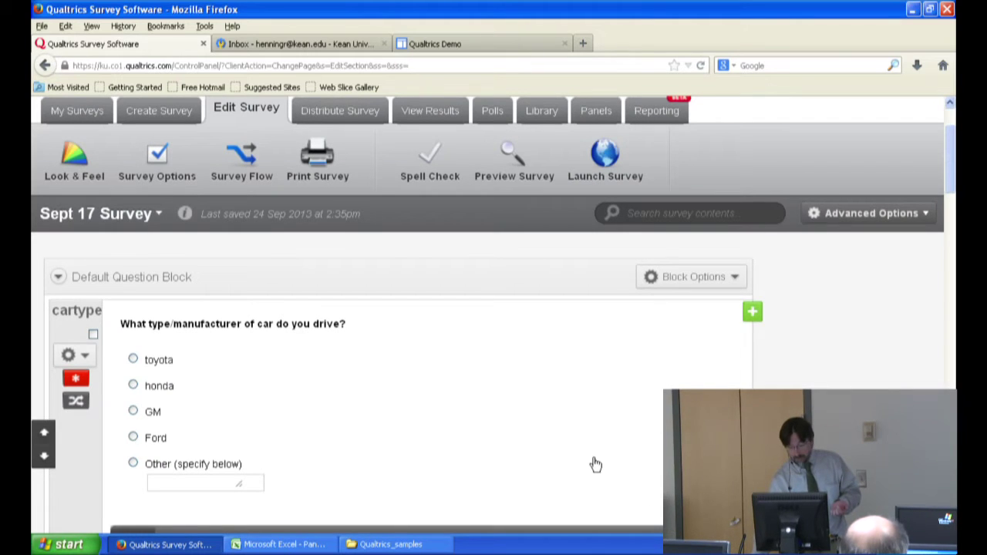
Add a new item above the cartype question in the Default Question Block and change its type to Graphic.
click(751, 312)
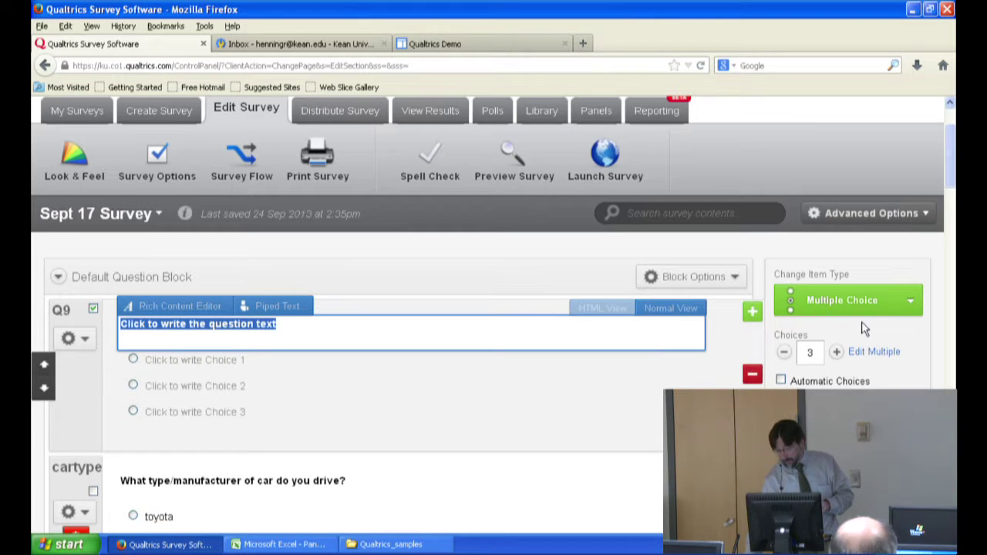
click(911, 302)
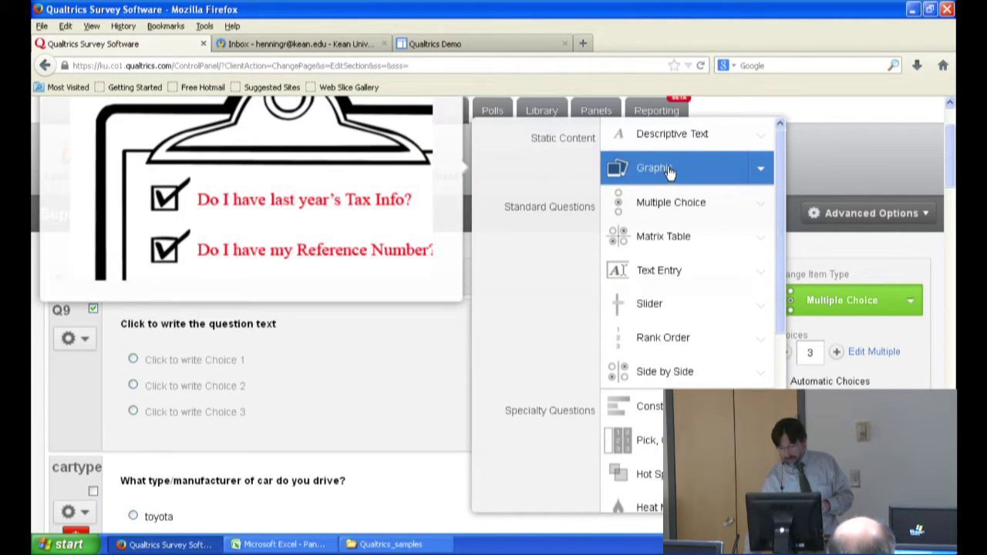
click(669, 169)
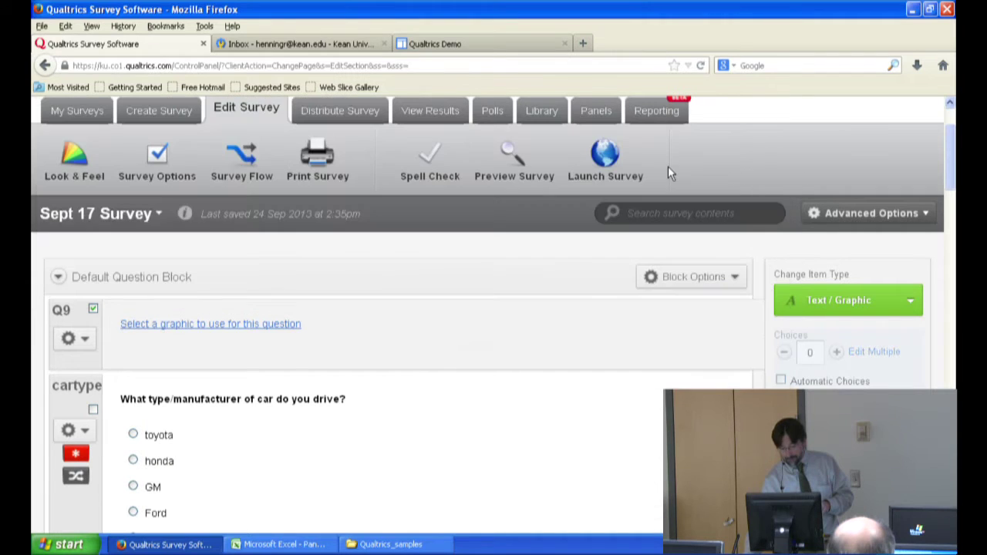
click(275, 327)
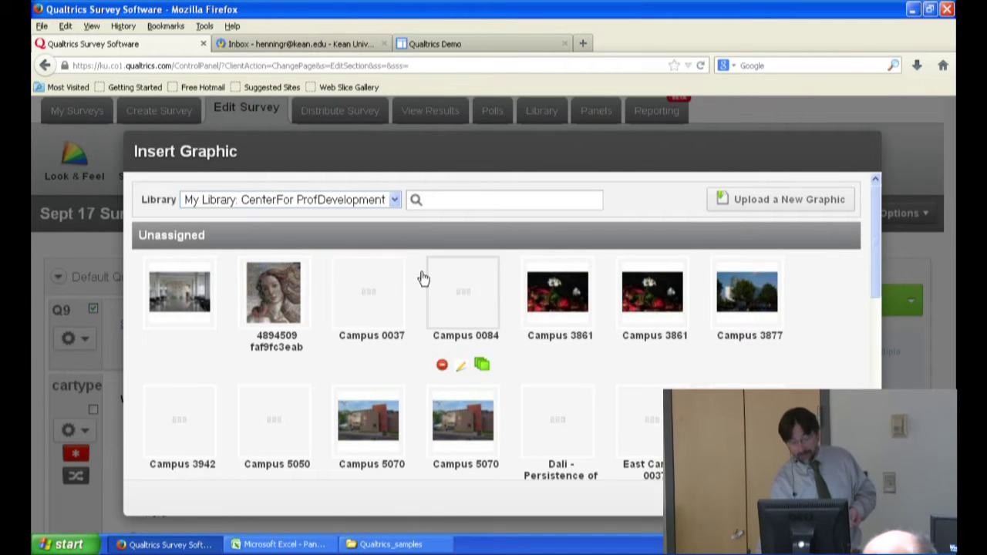
click(766, 200)
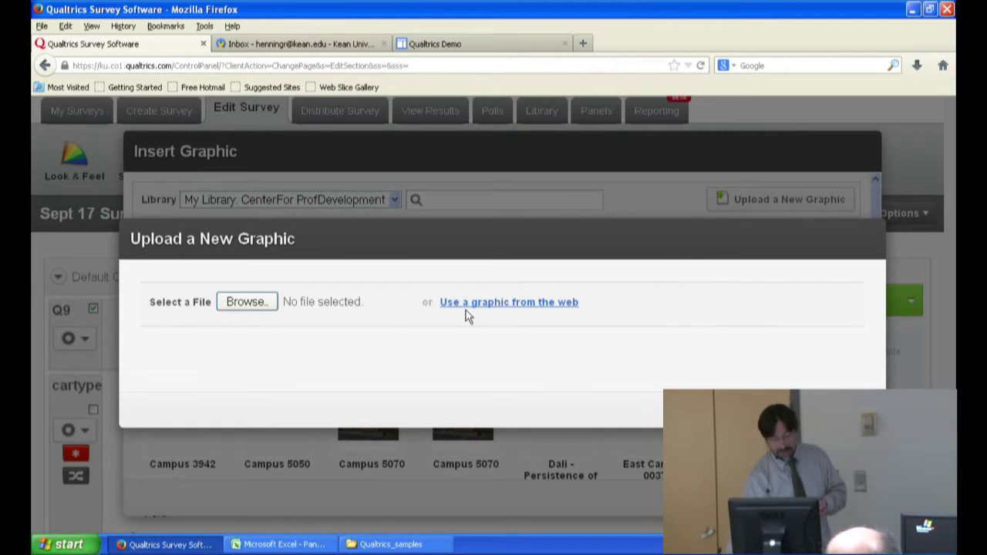
click(260, 303)
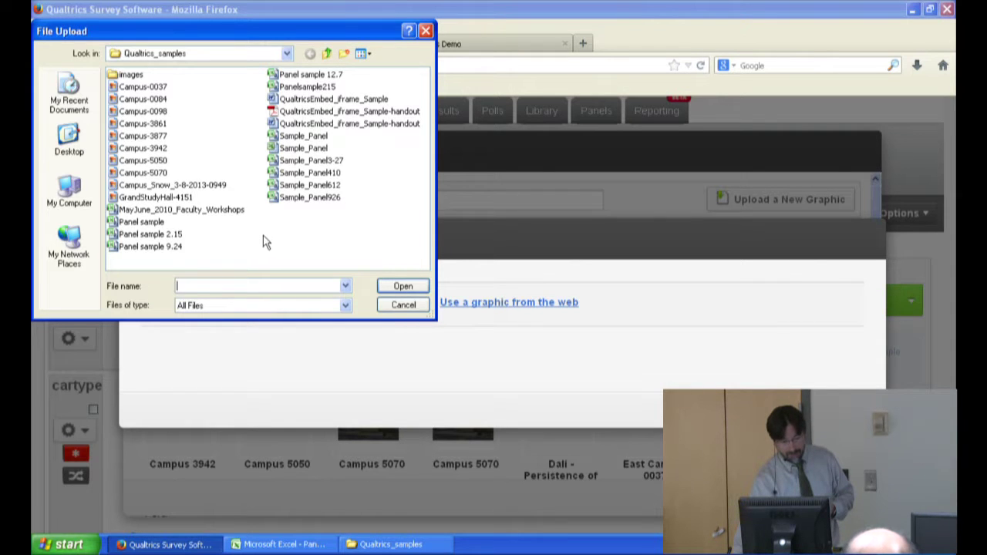
click(159, 186)
click(402, 287)
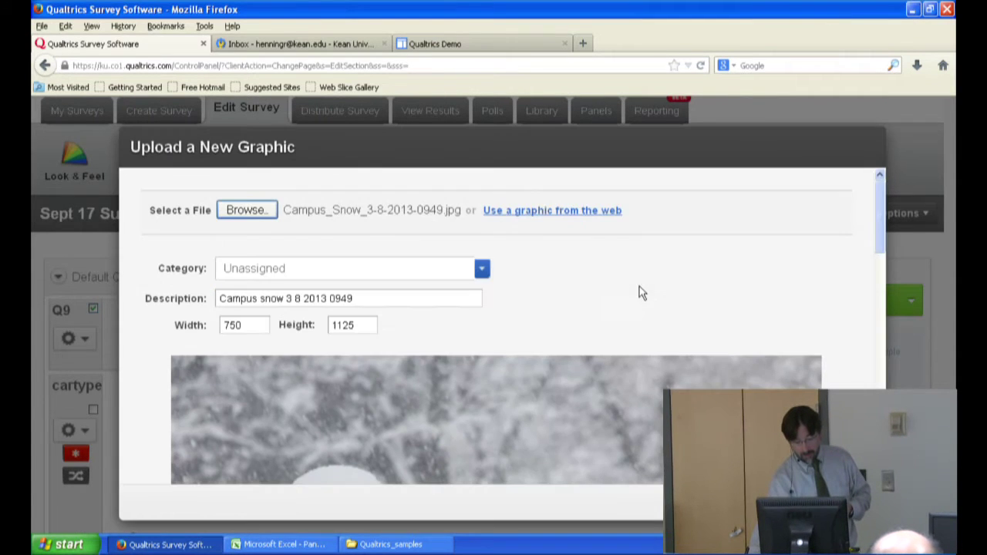
Set the campus snow graphic's height to 300 with a proportional width of 200, update its preview, and insert it into the survey.
scroll(671, 336, down, 5)
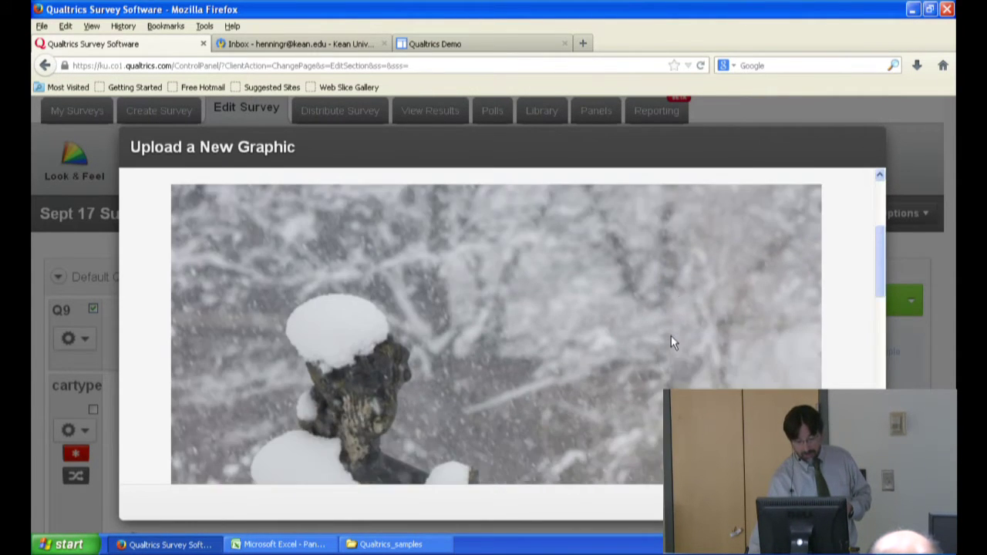
scroll(664, 328, up, 5)
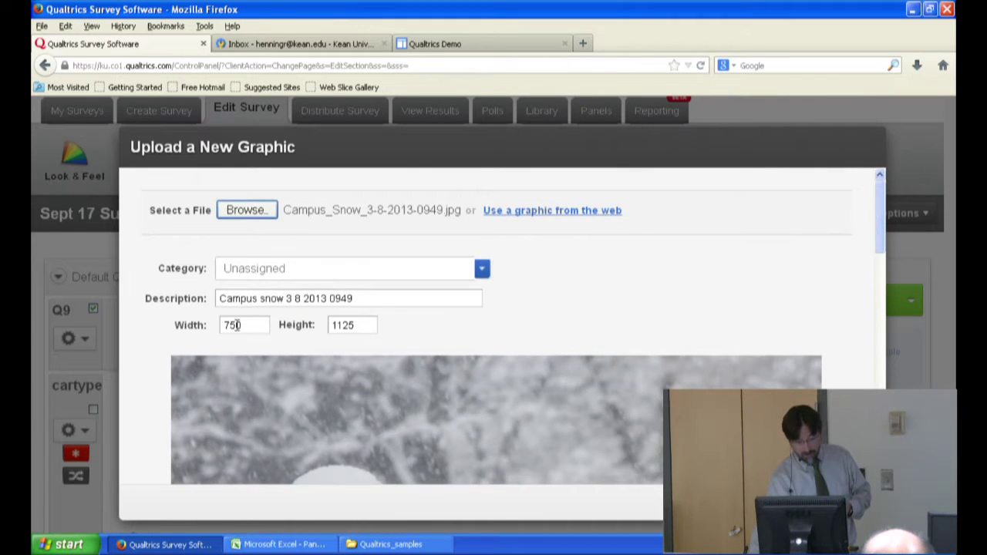
drag(244, 324, 217, 325)
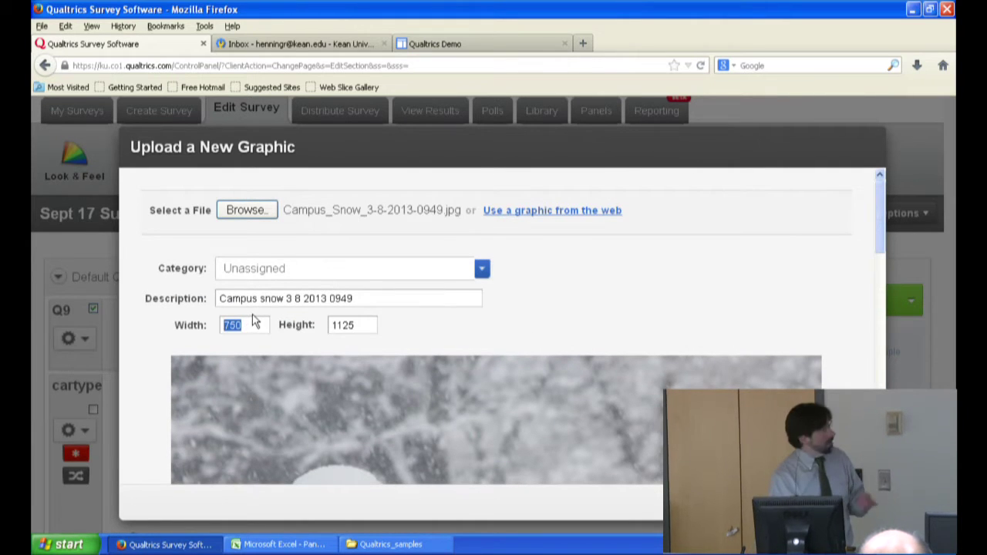
drag(355, 325, 326, 325)
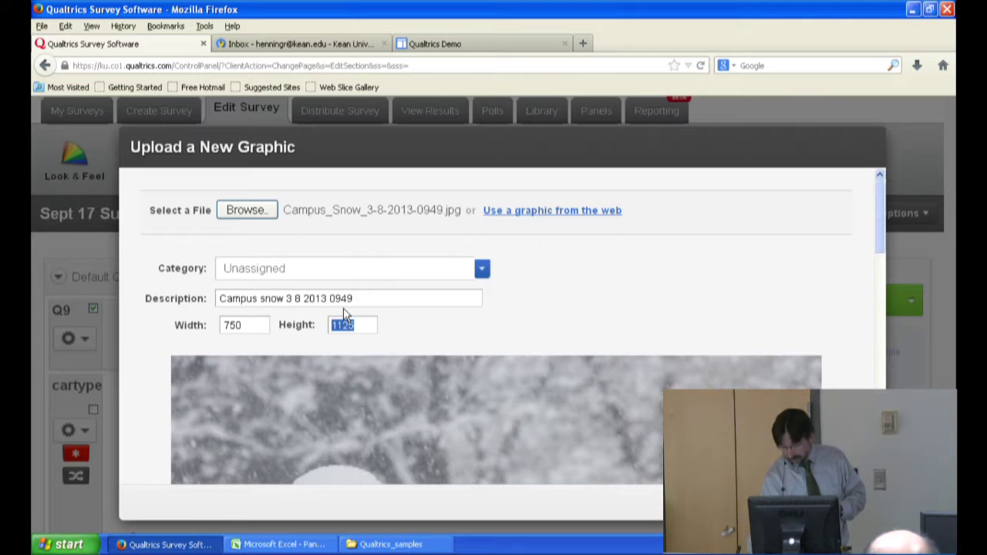
text(300)
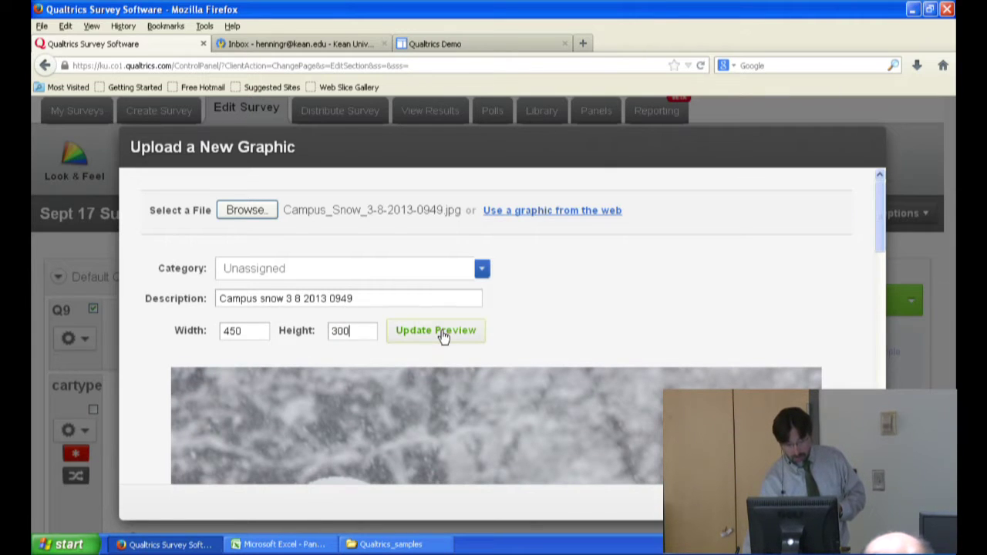
click(445, 333)
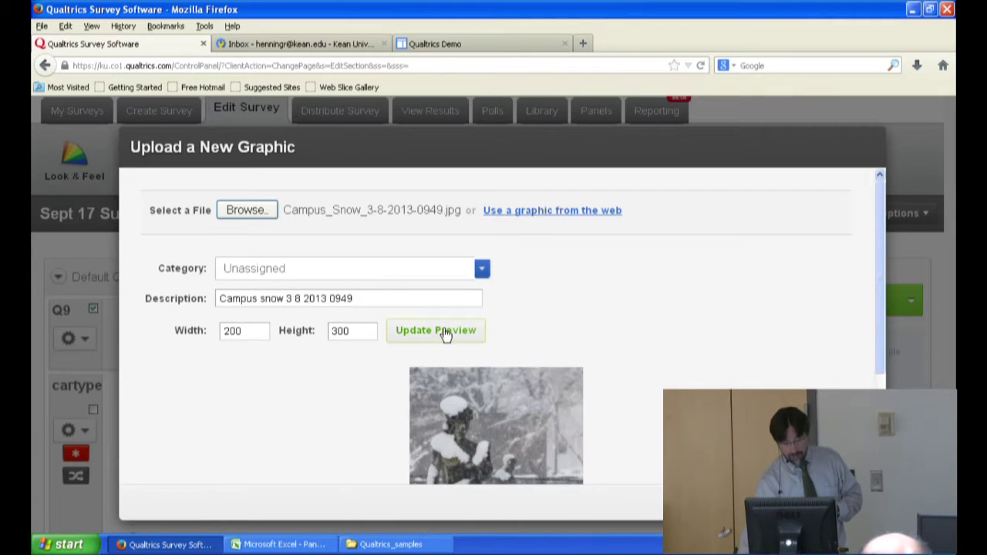
scroll(639, 319, down, 3)
scroll(644, 322, down, 1)
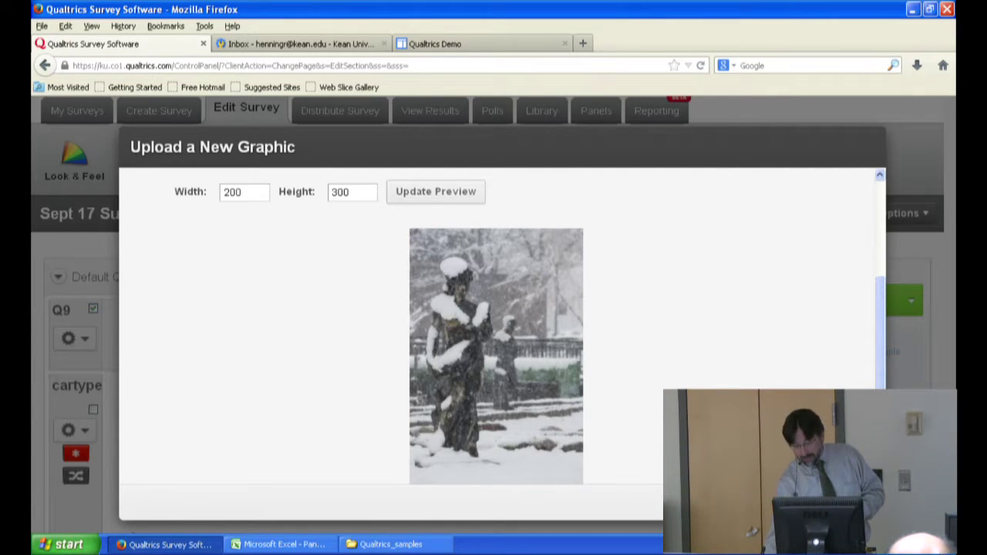
click(840, 503)
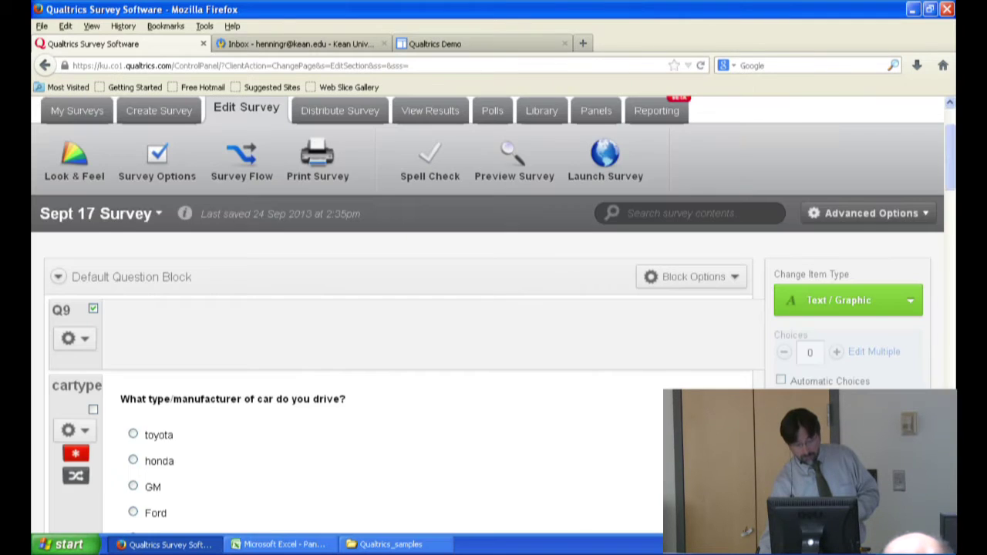
Check the campus snow graphic placed in Q9 and the logic options available for that item.
scroll(485, 408, down, 3)
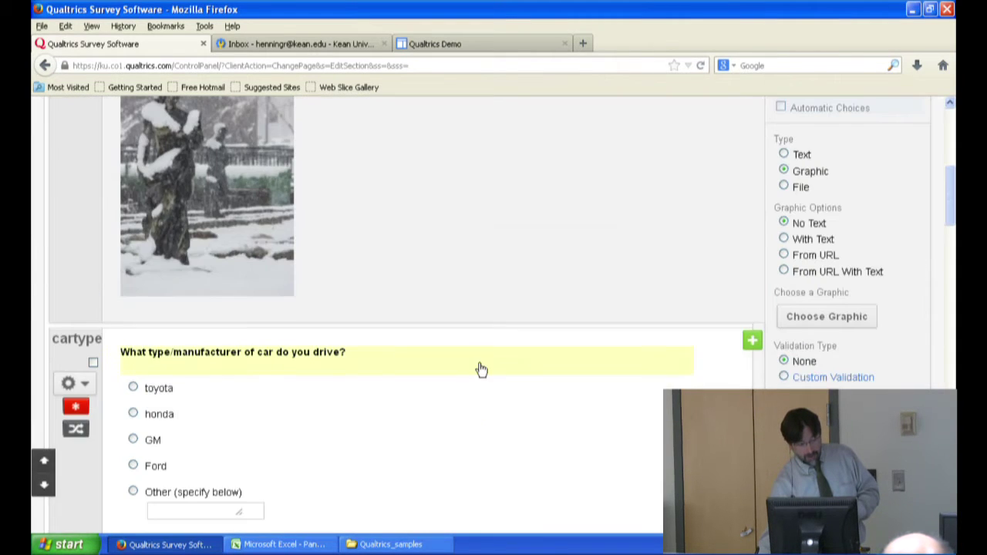
scroll(445, 268, up, 2)
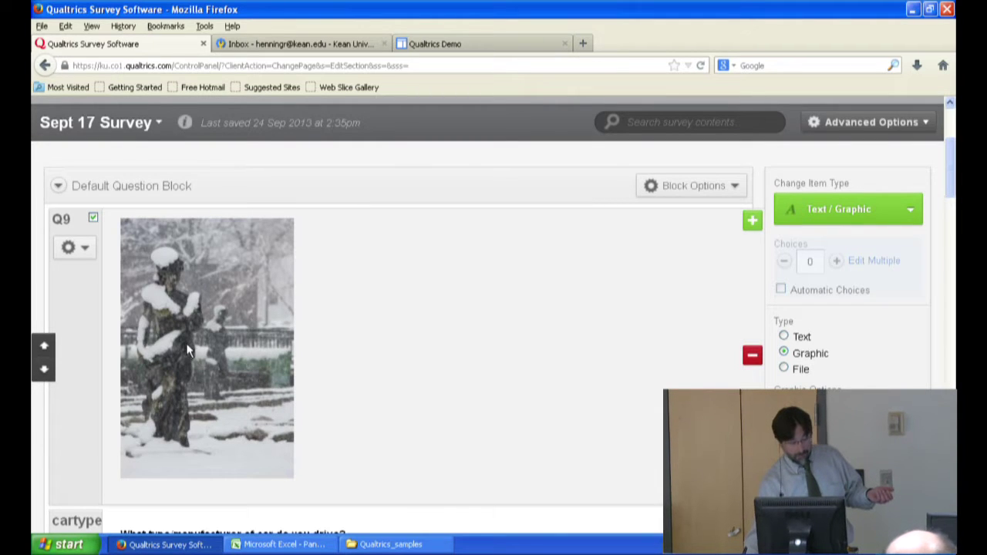
right_click(204, 337)
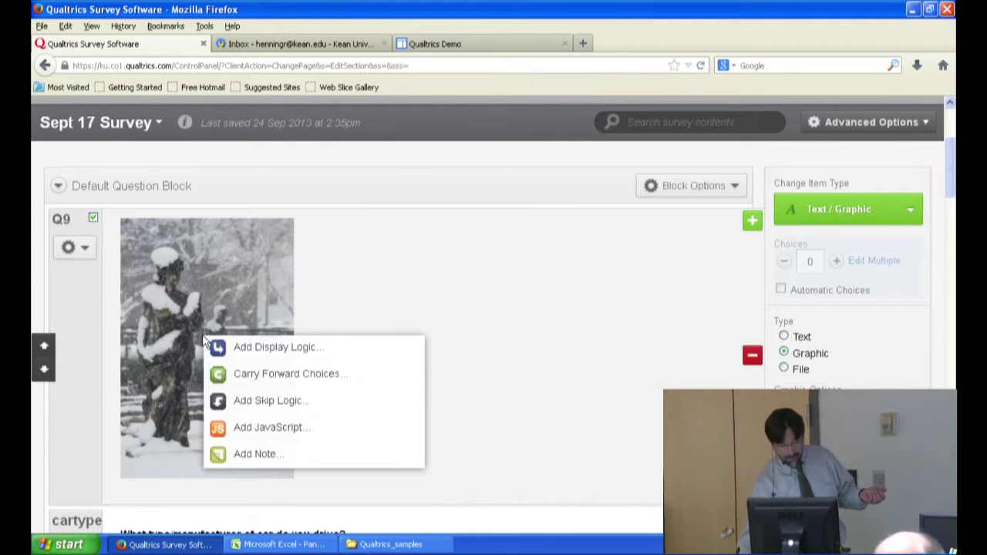
click(190, 322)
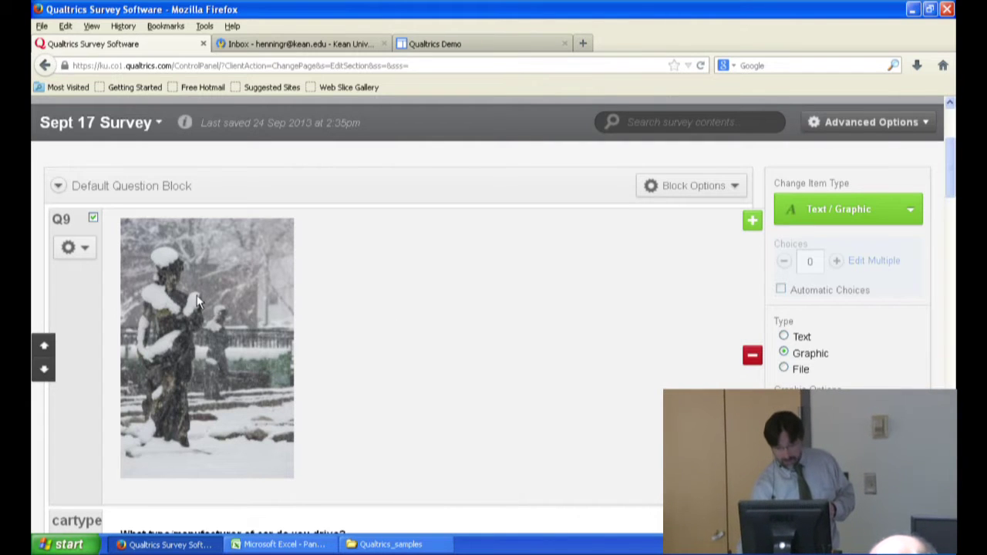
right_click(222, 362)
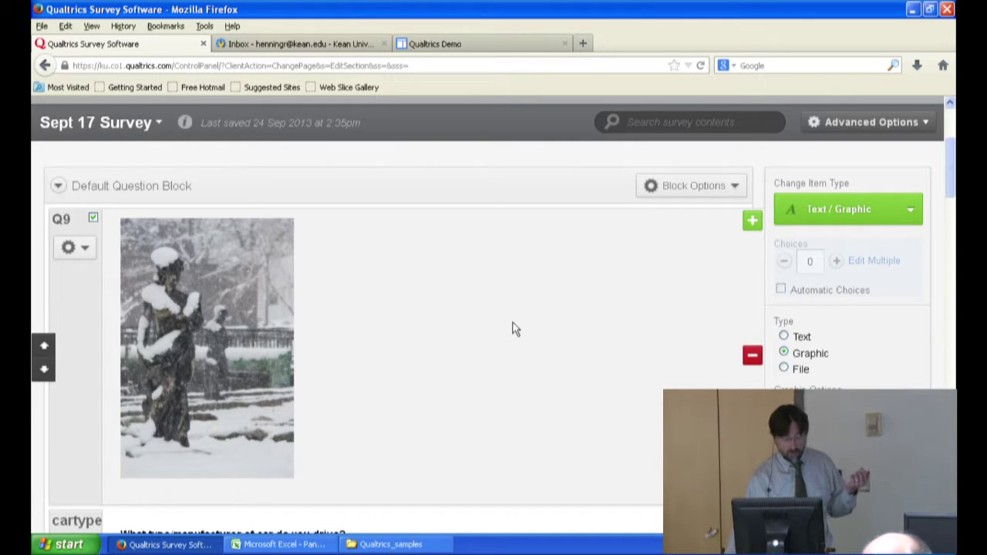
scroll(516, 330, down, 4)
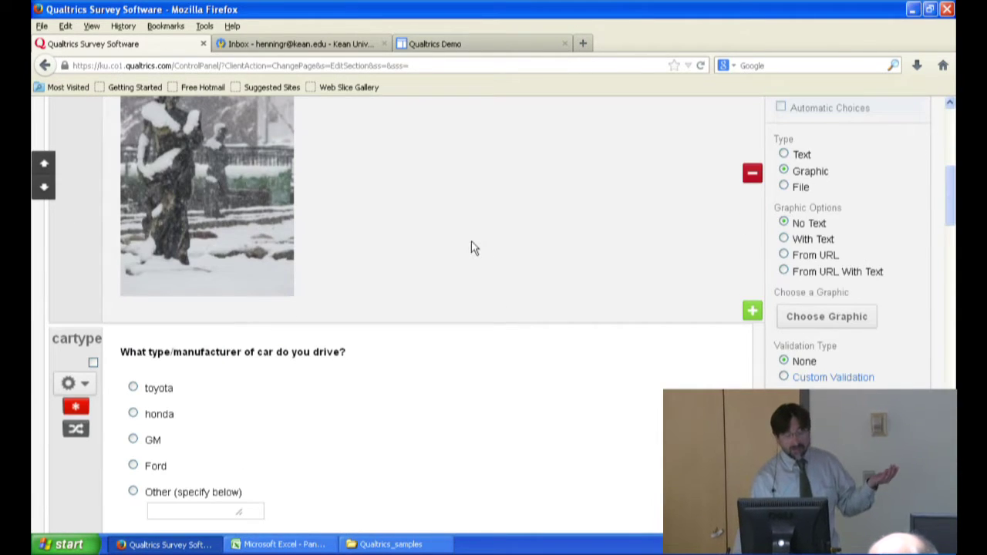
Preview the survey, review the graphic above the car question, and try to advance without answering it.
scroll(520, 239, up, 8)
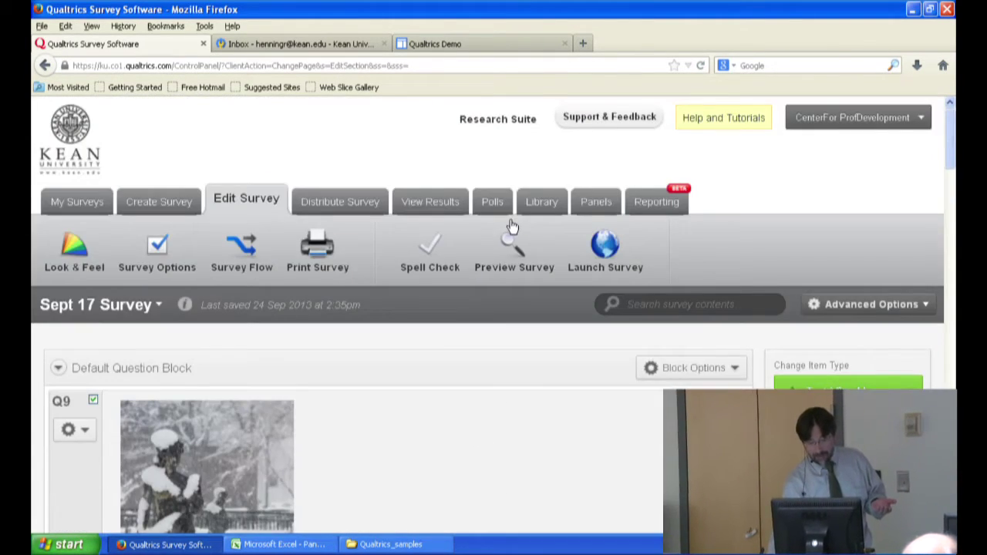
click(513, 255)
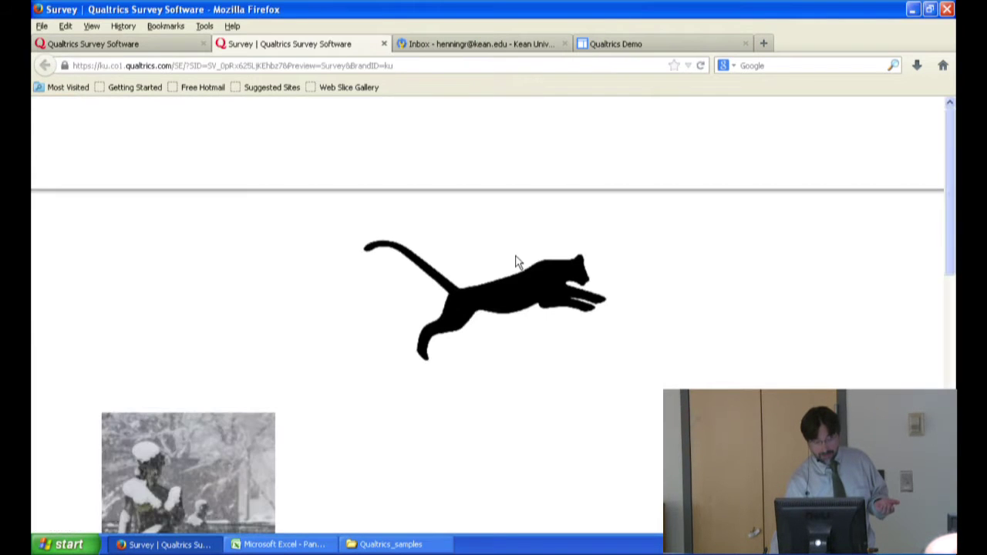
scroll(517, 259, down, 8)
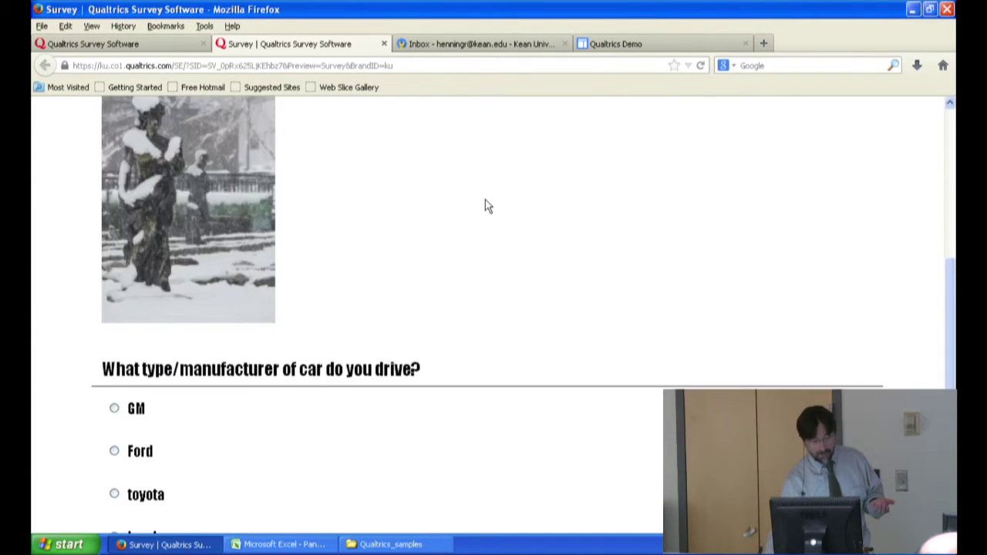
scroll(484, 201, down, 4)
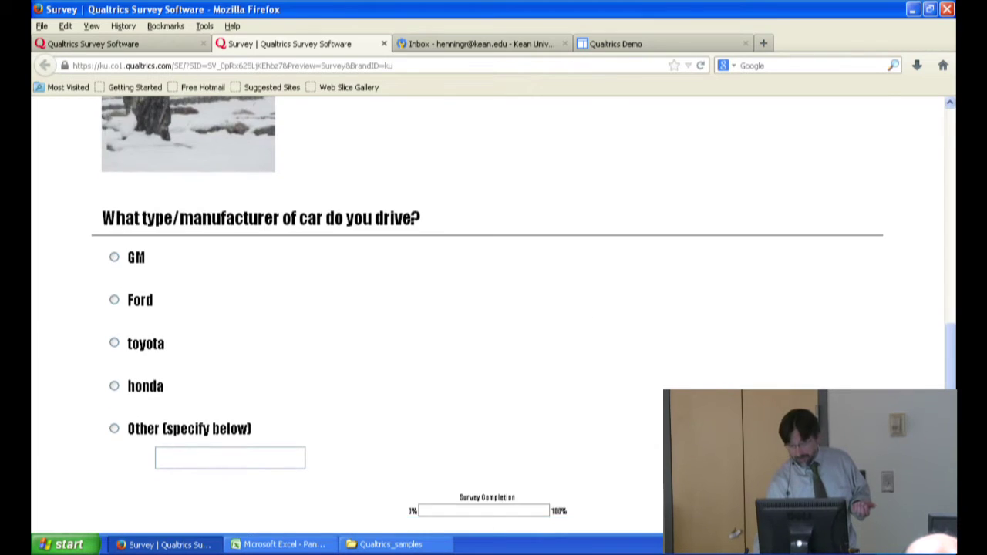
scroll(494, 324, down, 2)
click(862, 467)
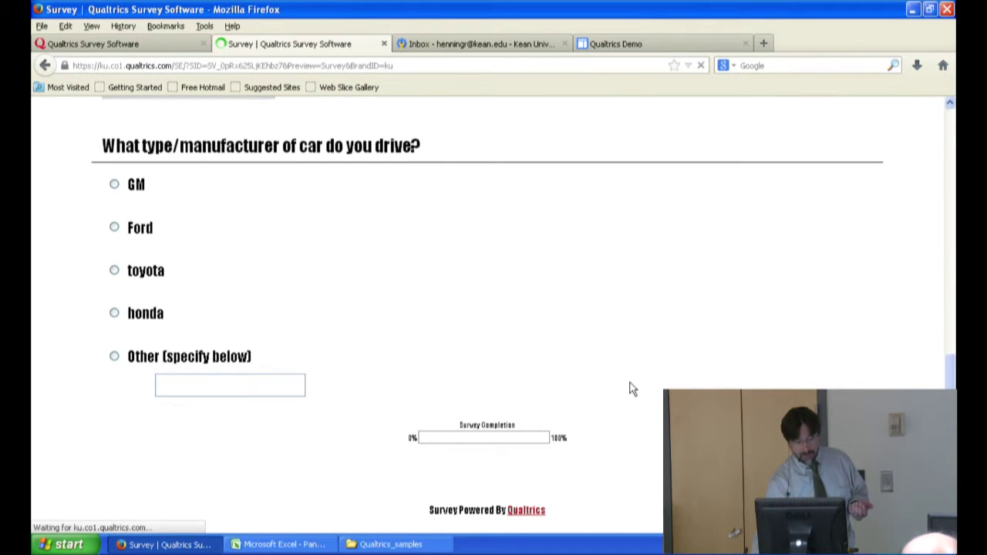
Review the previewed page from header to footer, answer the car question with toyota, and advance to the following page.
scroll(630, 382, down, 1)
scroll(629, 385, down, 5)
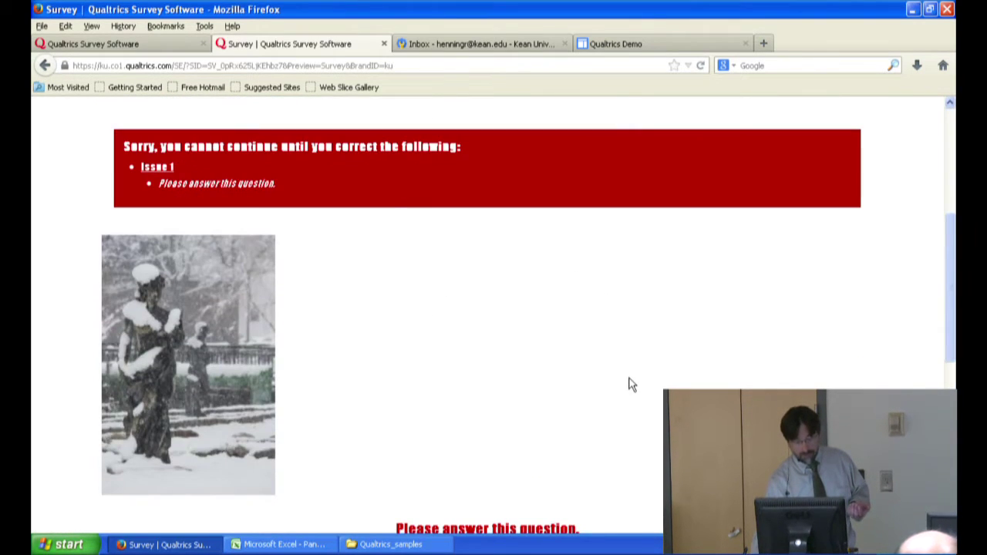
scroll(629, 385, down, 6)
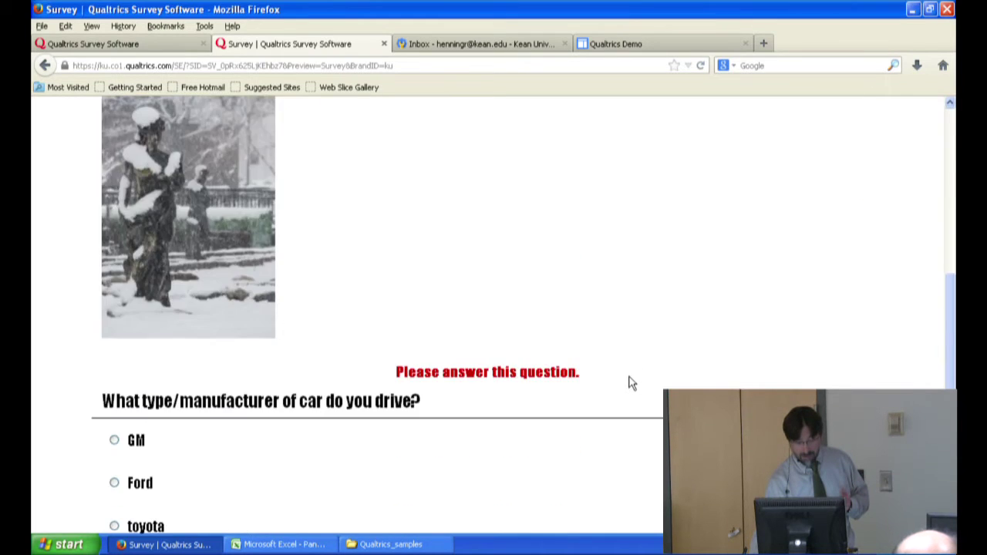
scroll(628, 383, up, 10)
scroll(629, 380, down, 13)
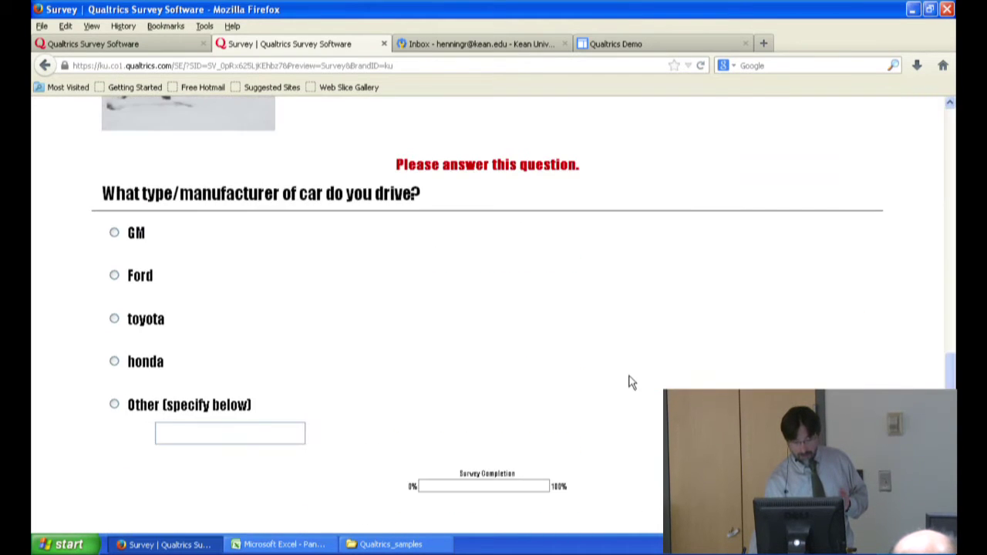
scroll(476, 377, up, 14)
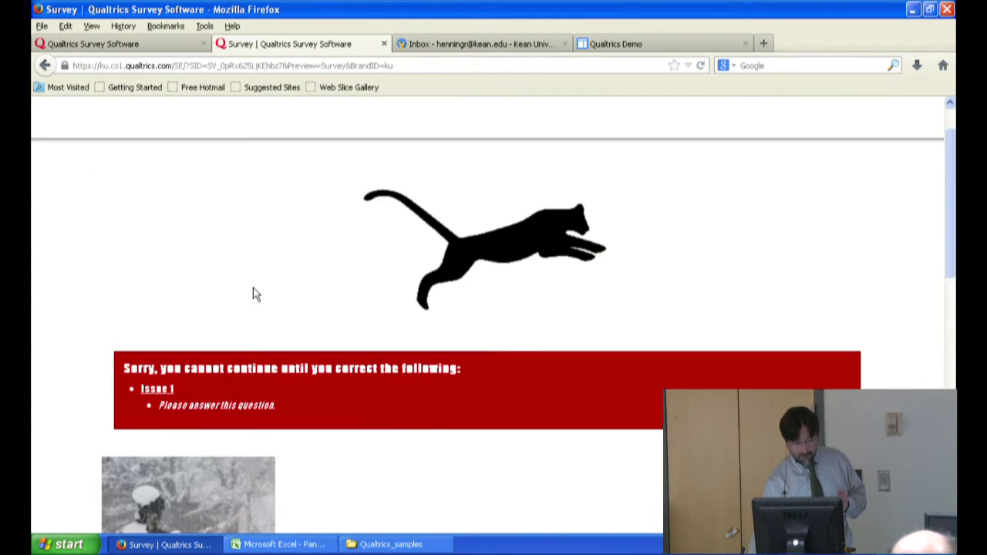
scroll(280, 353, down, 12)
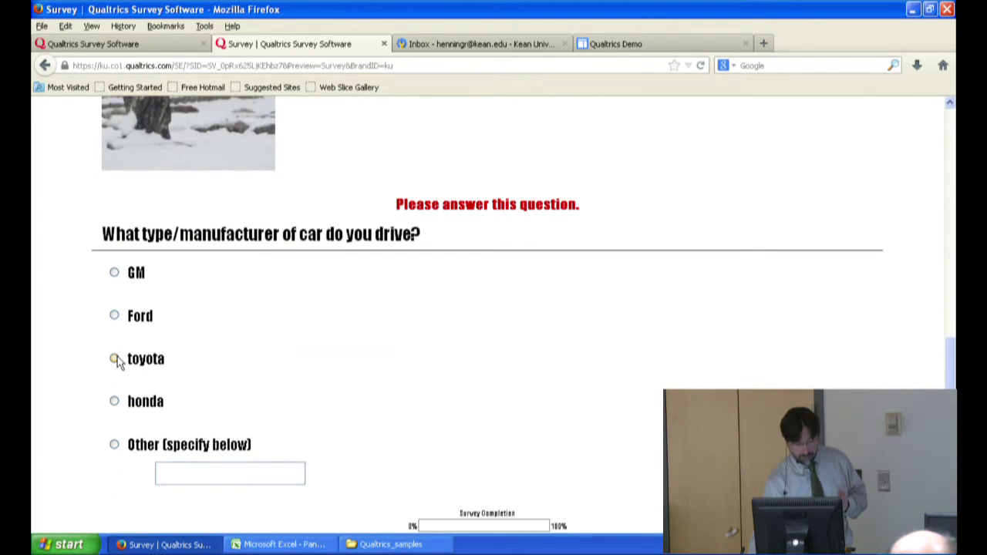
scroll(580, 486, down, 2)
click(865, 410)
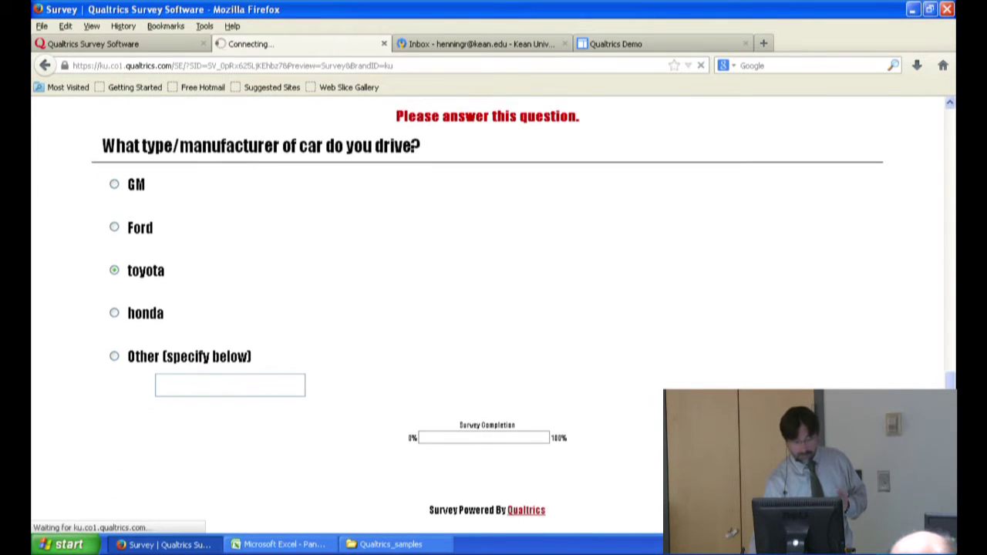
Look over the preview page with the car satisfaction and age questions, then close the survey preview.
scroll(639, 379, down, 9)
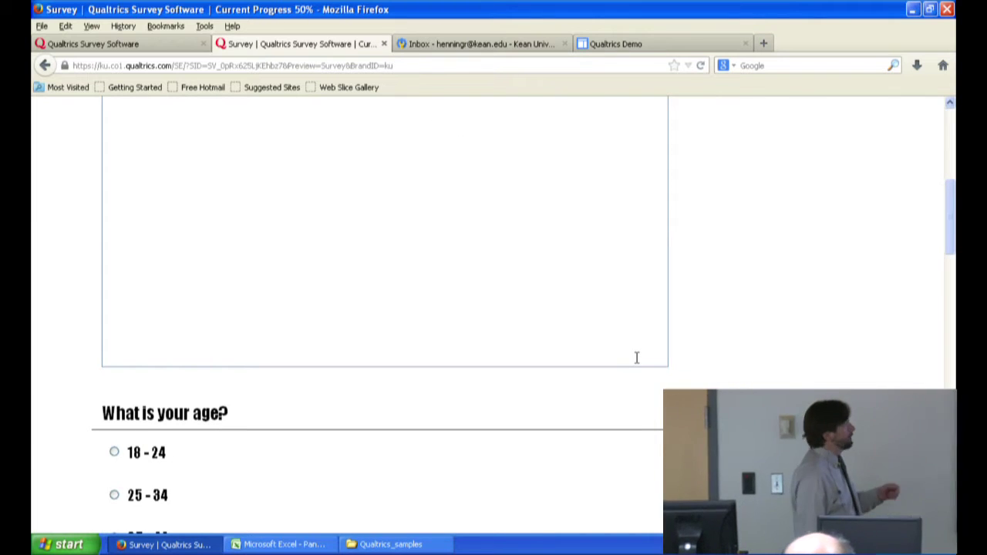
scroll(629, 357, up, 9)
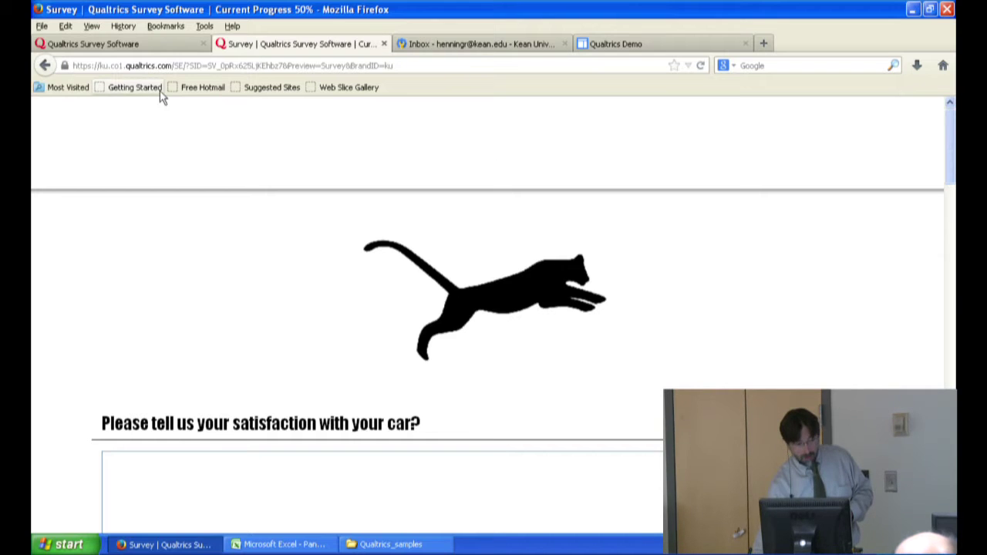
click(46, 66)
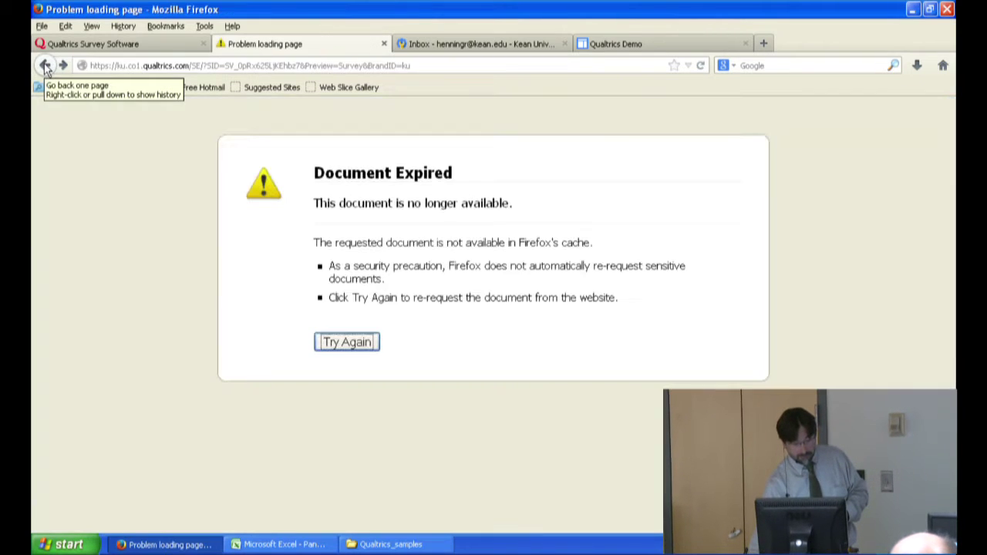
click(384, 43)
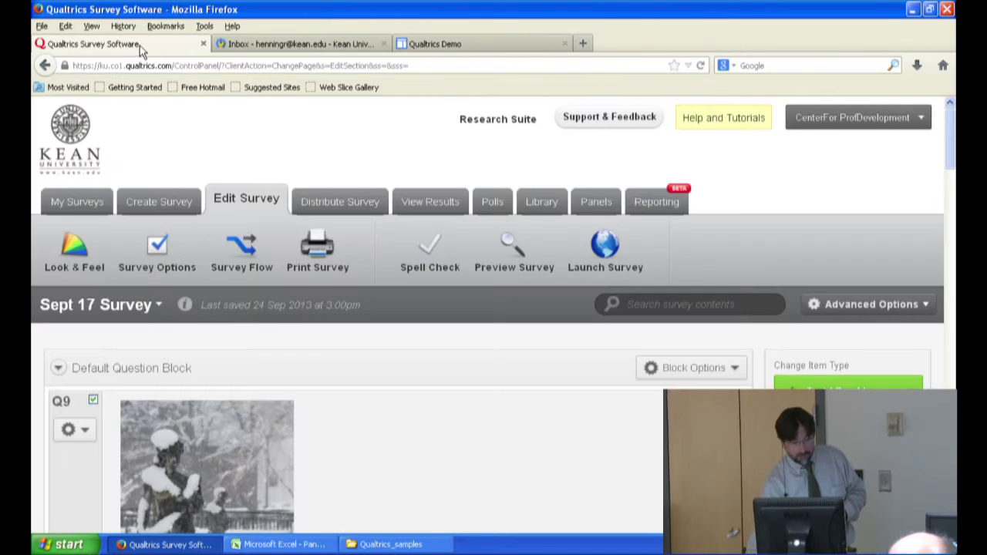
Add a new item below the children# question at the end of the Default Question Block.
scroll(347, 355, down, 5)
scroll(406, 333, down, 2)
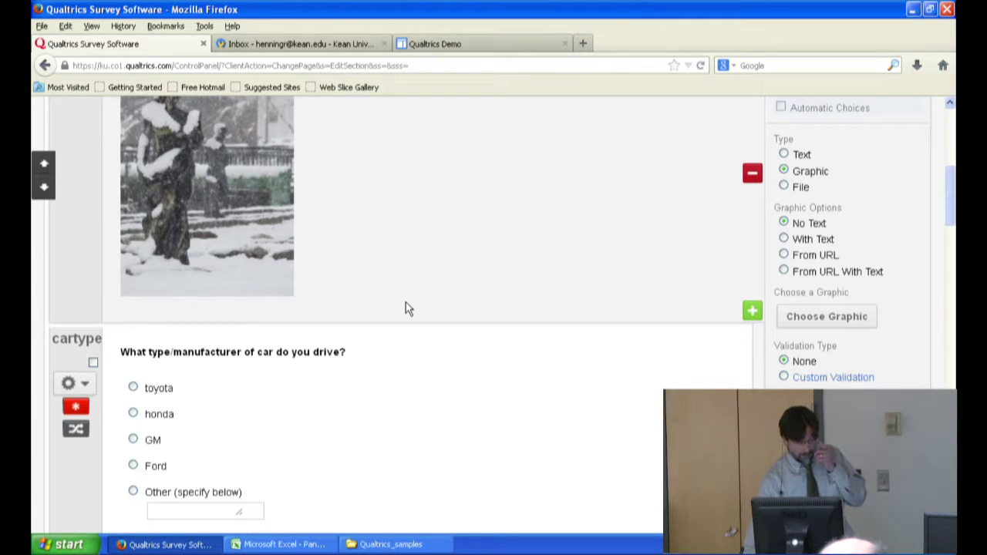
scroll(405, 303, down, 15)
scroll(407, 303, down, 15)
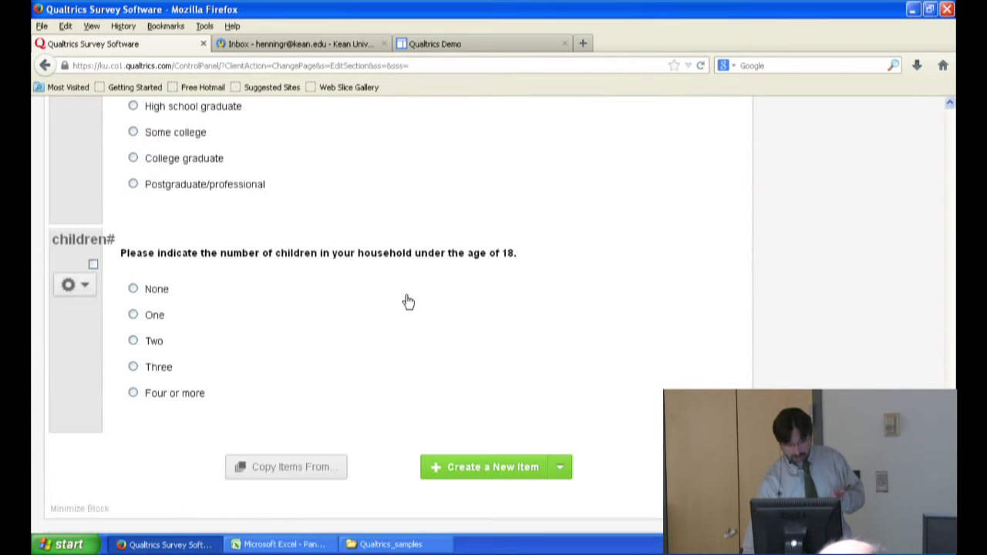
scroll(412, 301, down, 3)
click(752, 285)
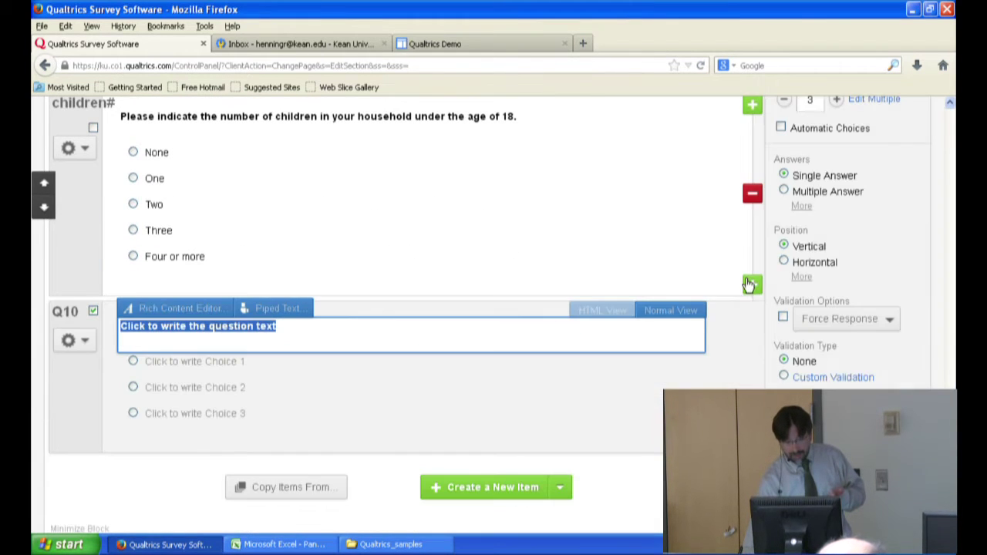
Change the new Q10 item to a Text Entry question with the Form text type.
scroll(821, 201, up, 6)
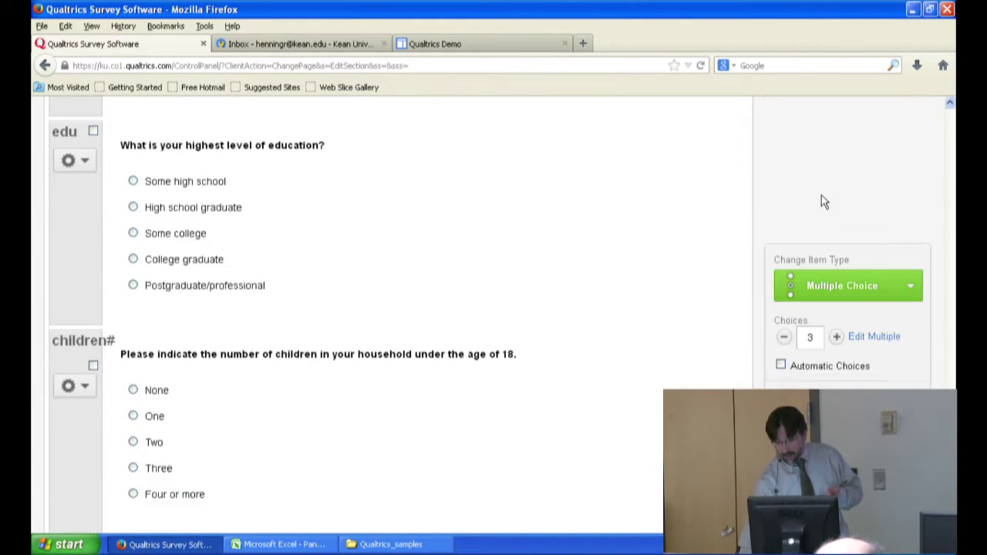
click(910, 322)
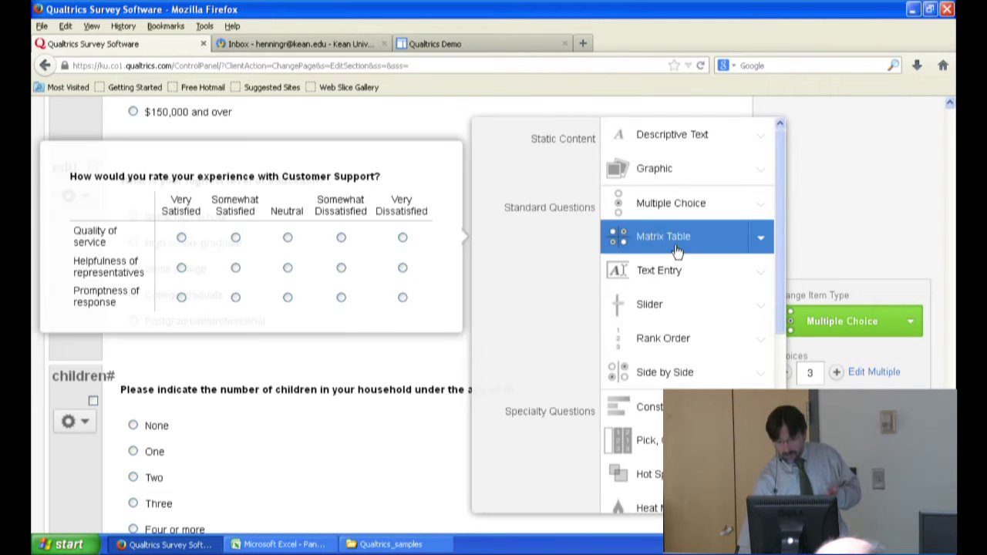
click(660, 269)
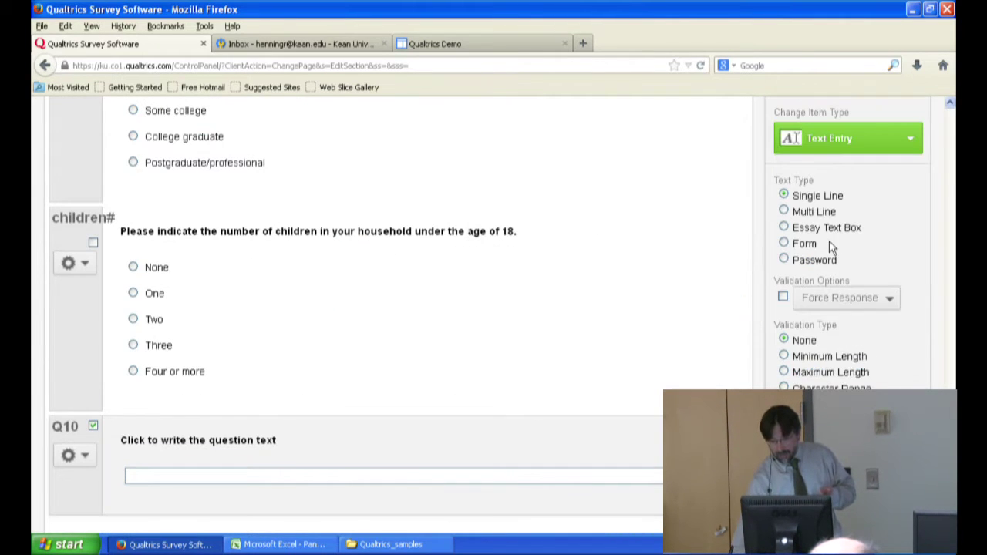
click(784, 243)
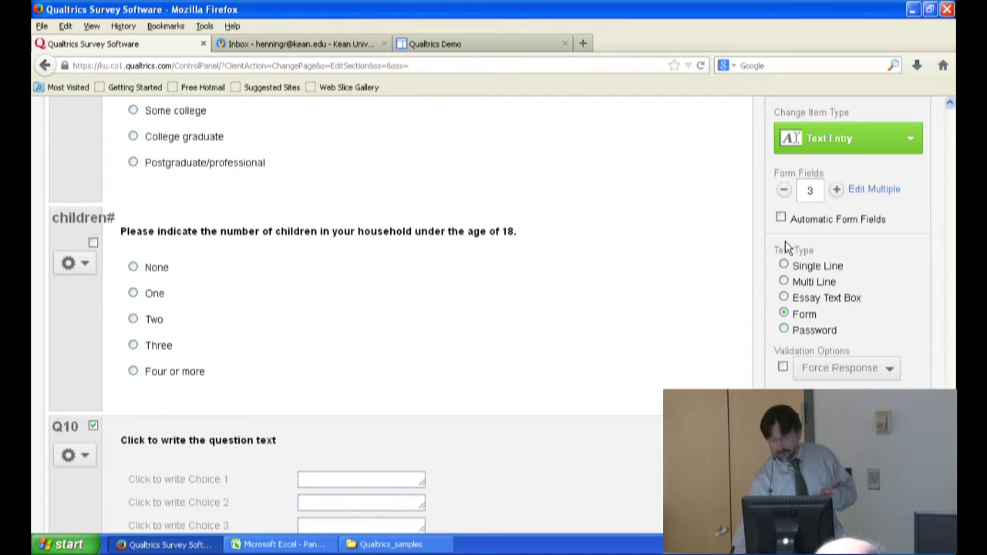
Write "Please complete the following" as the question text of Q10.
scroll(785, 262, down, 3)
scroll(526, 324, down, 1)
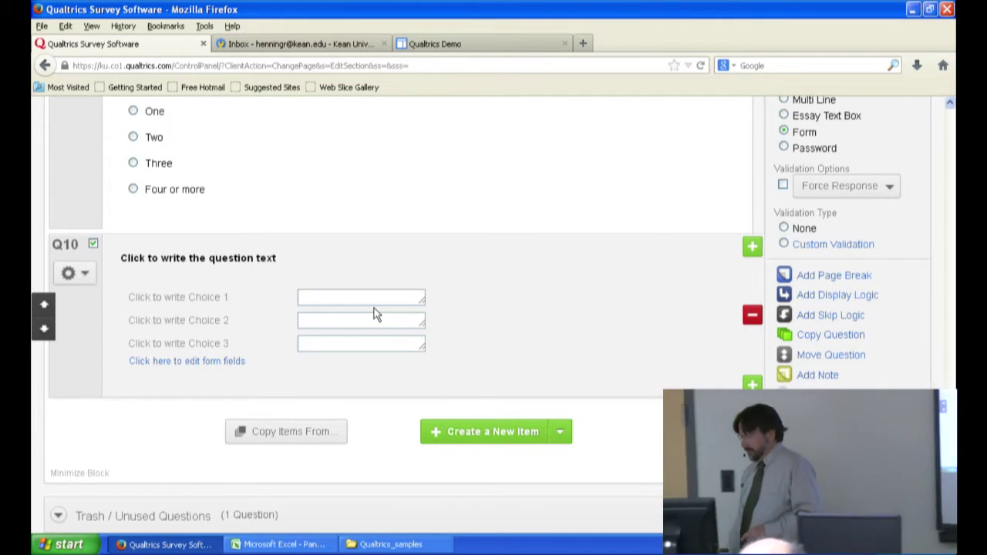
click(223, 259)
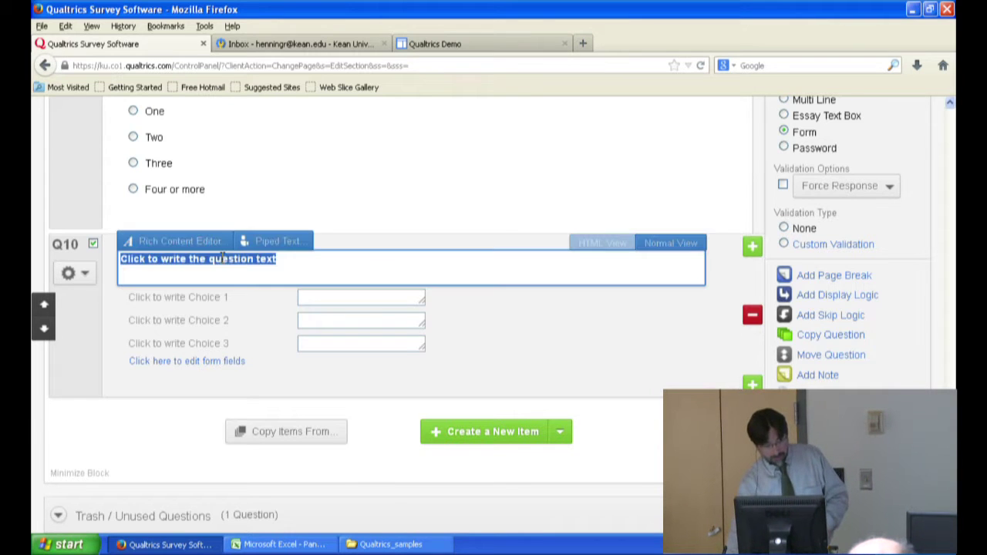
text(Ple)
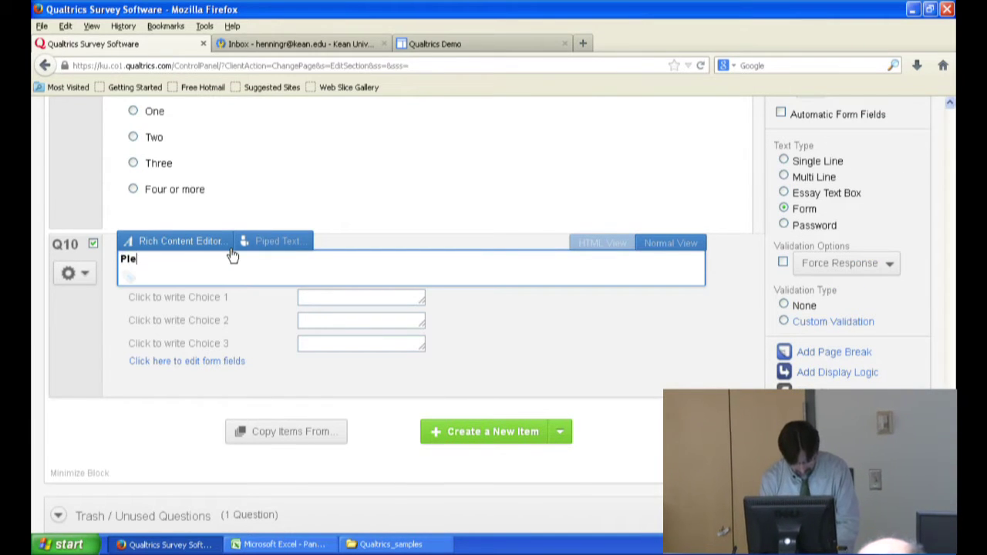
text(ase co)
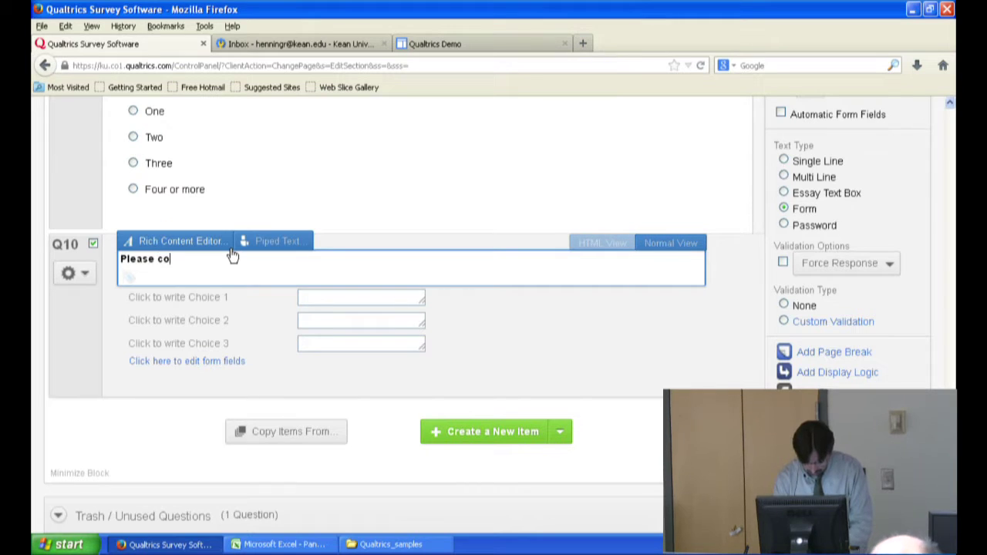
text(mplete the followin)
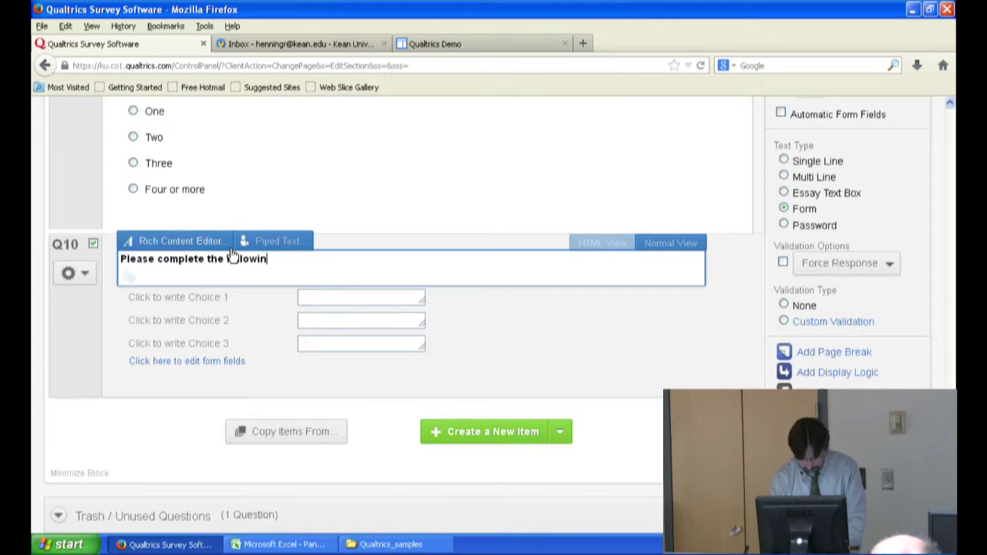
text(g)
Label the first form field of Q10 "name" and fill the remaining fields with the automatic Address set.
click(208, 297)
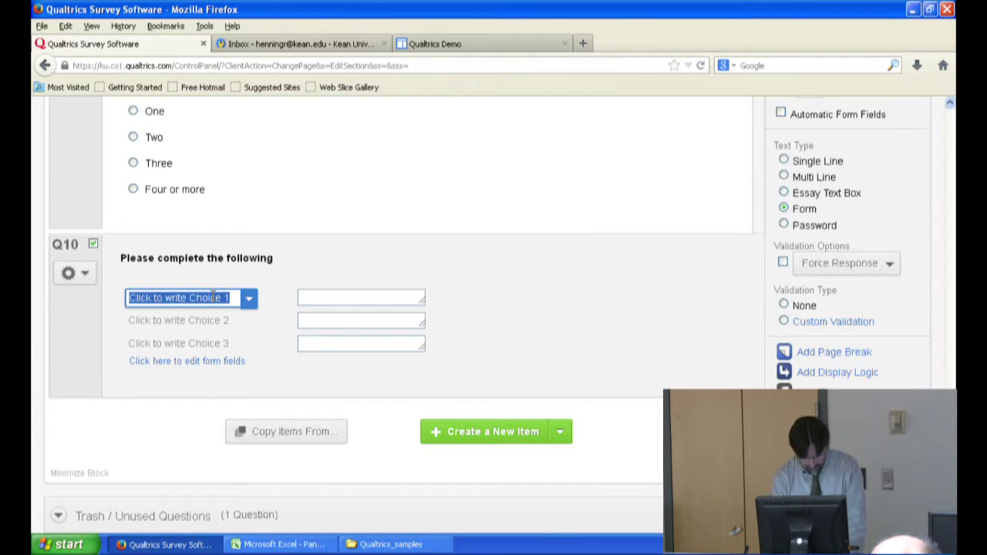
text(name)
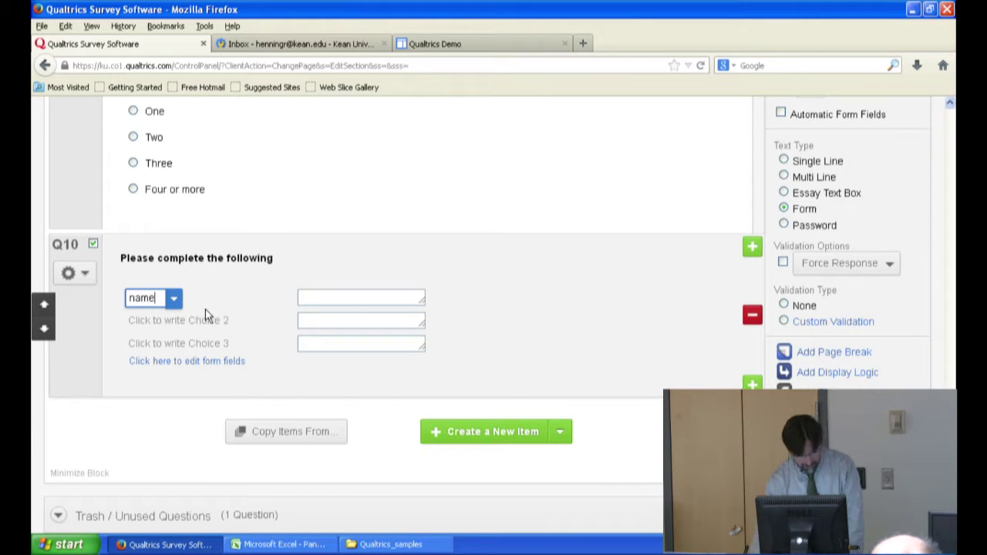
key(Return)
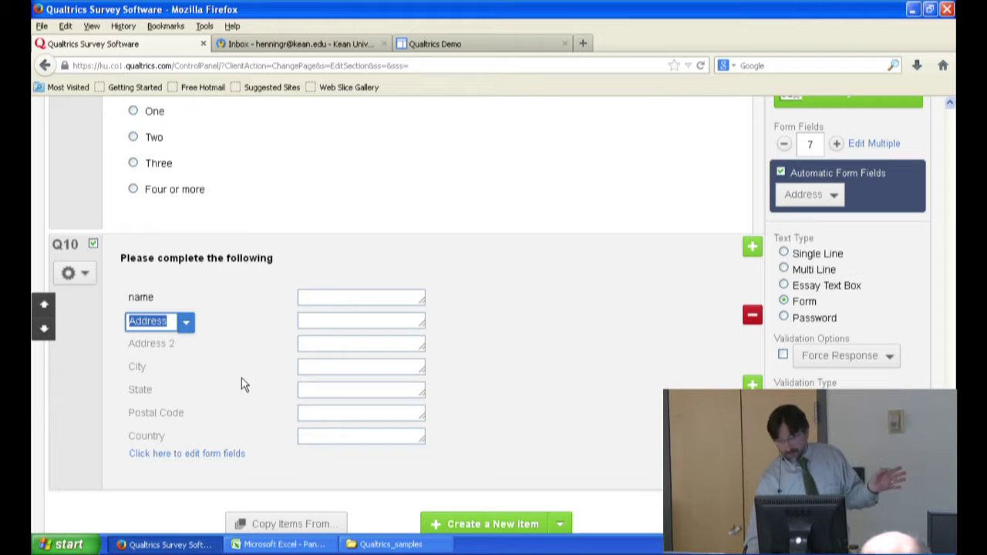
scroll(848, 323, down, 1)
scroll(851, 318, up, 3)
scroll(275, 454, down, 3)
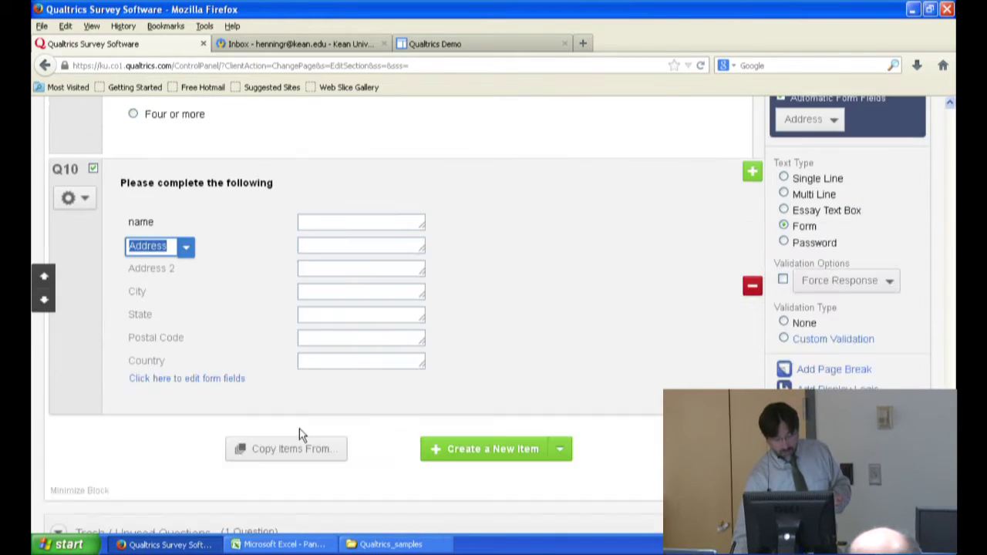
Open Q10's form fields for editing, check the size options for name, and set the State field's validation to Valid US State.
click(229, 363)
click(229, 363)
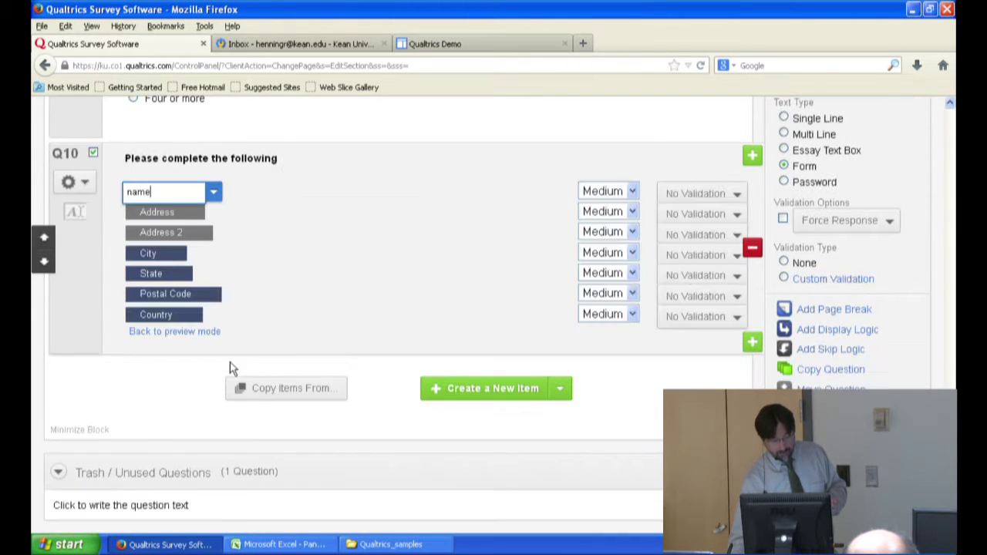
click(632, 192)
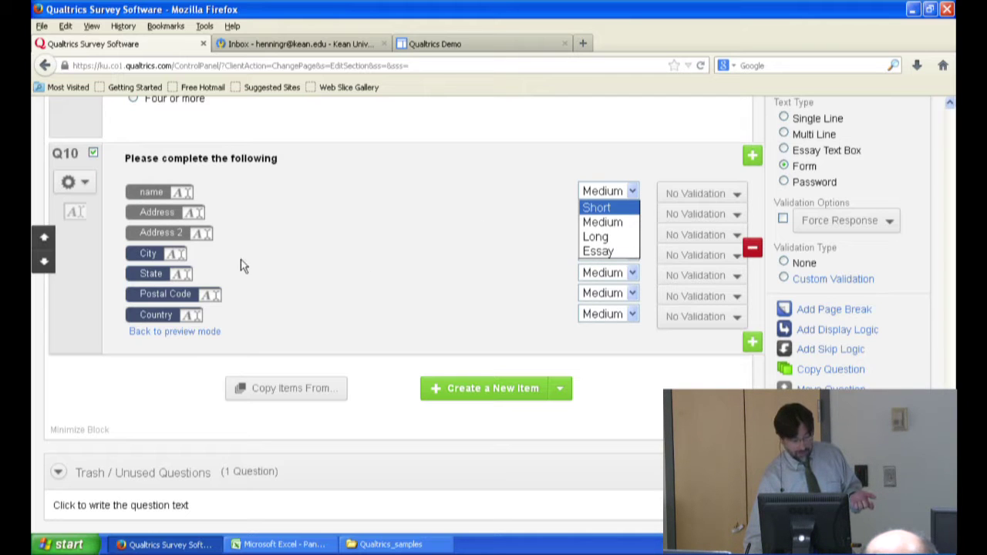
click(744, 275)
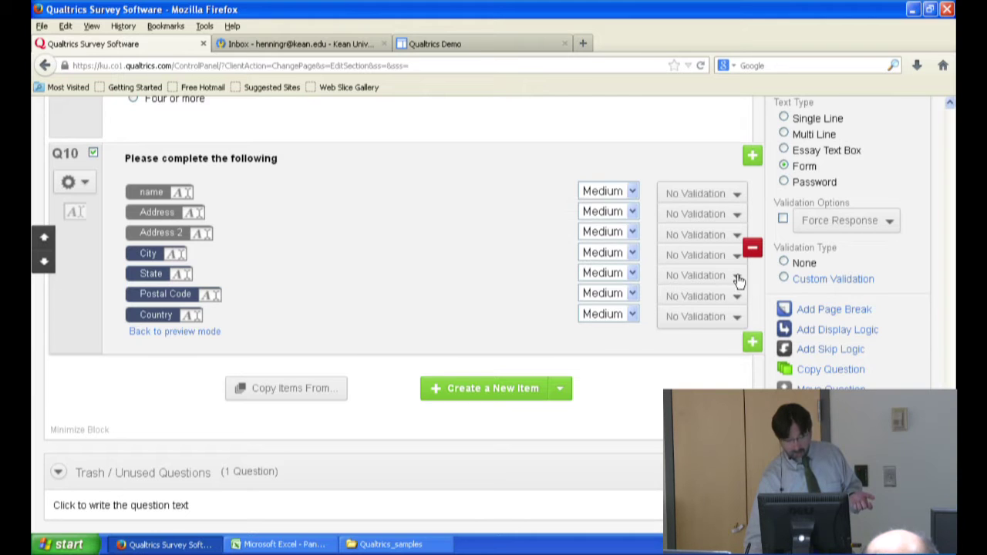
click(736, 276)
click(651, 369)
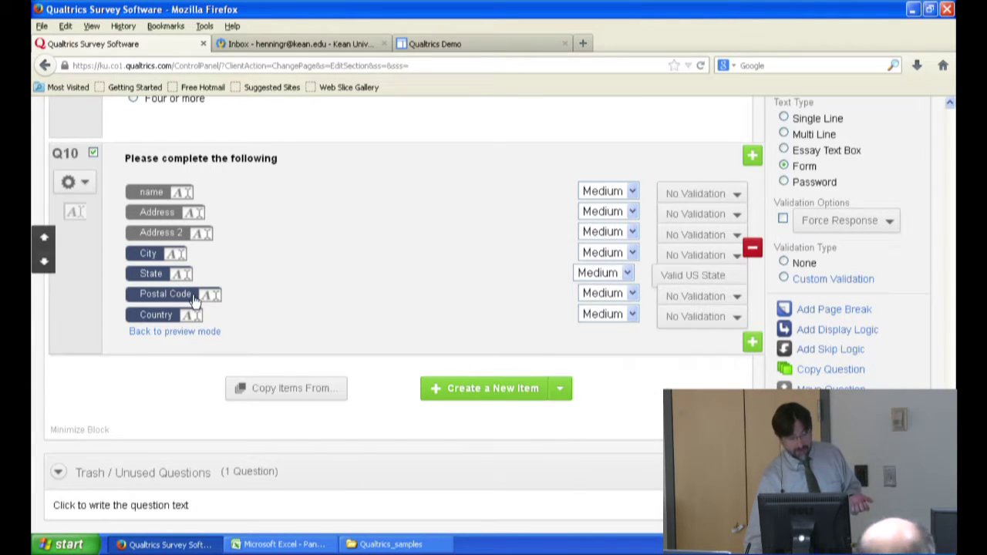
Set the Postal Code field's validation to US Postal Code, review the other country options, and return Q10 to preview mode.
click(738, 296)
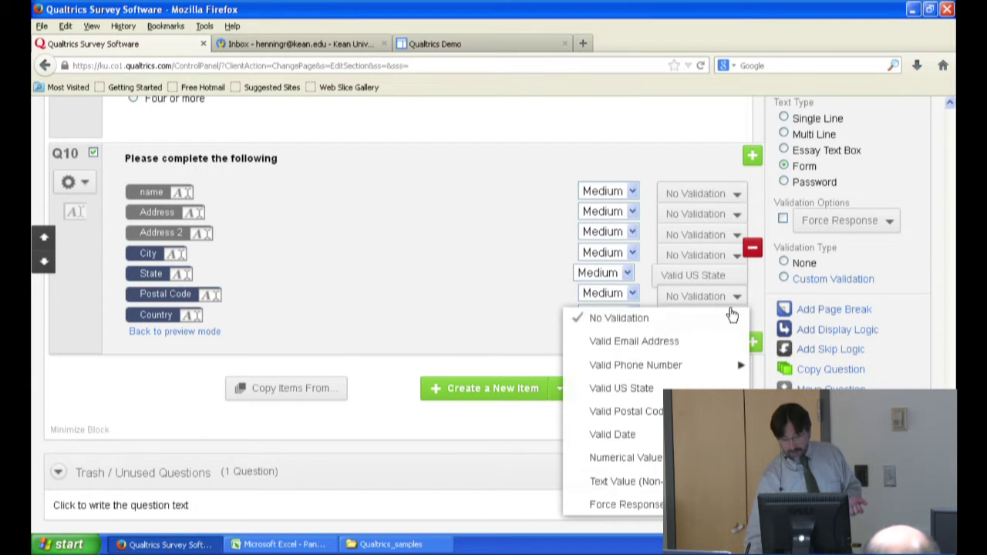
mouse_move(624, 411)
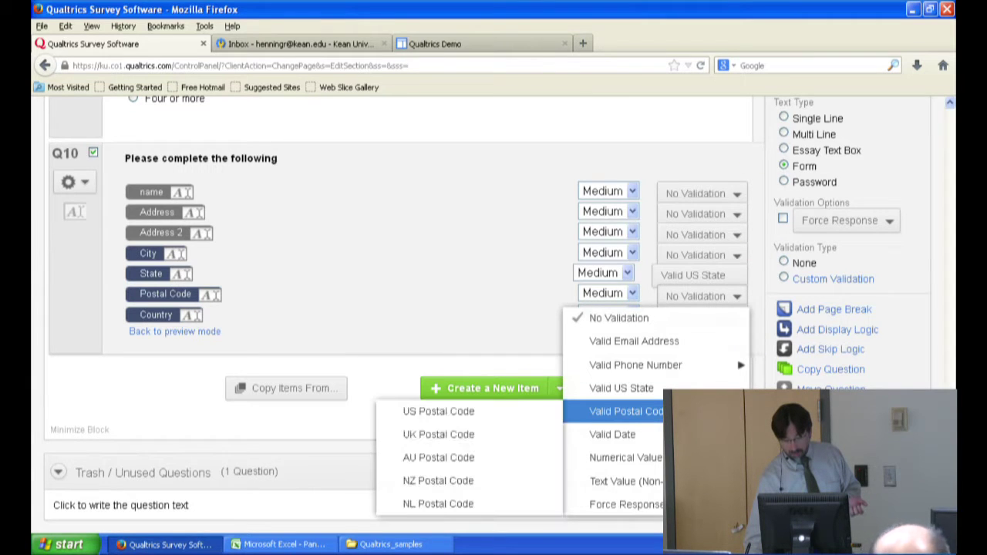
click(501, 412)
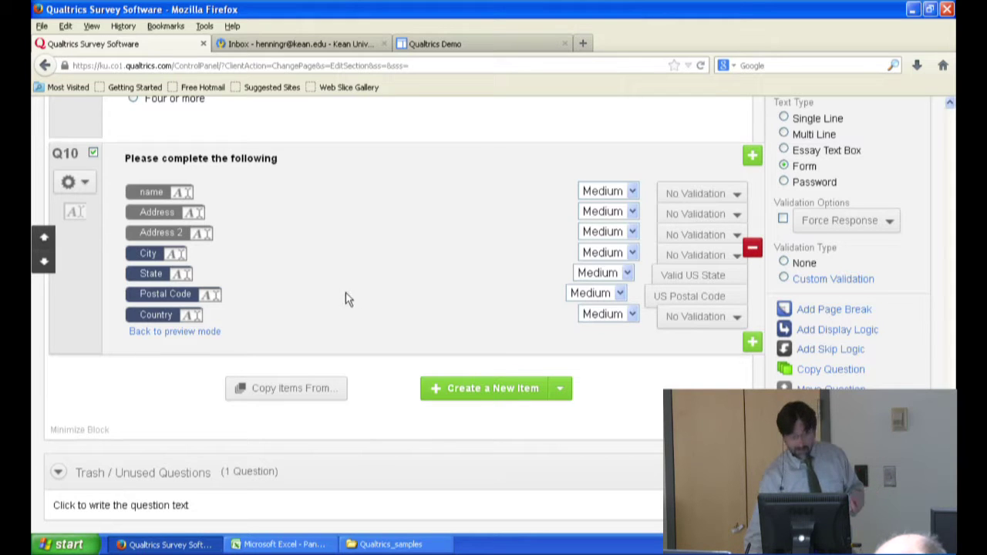
click(715, 296)
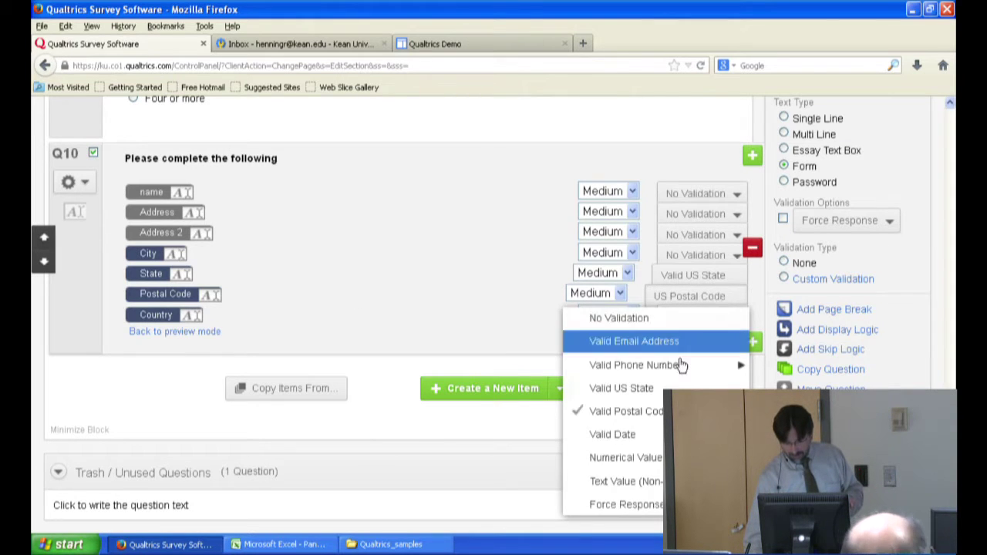
mouse_move(682, 410)
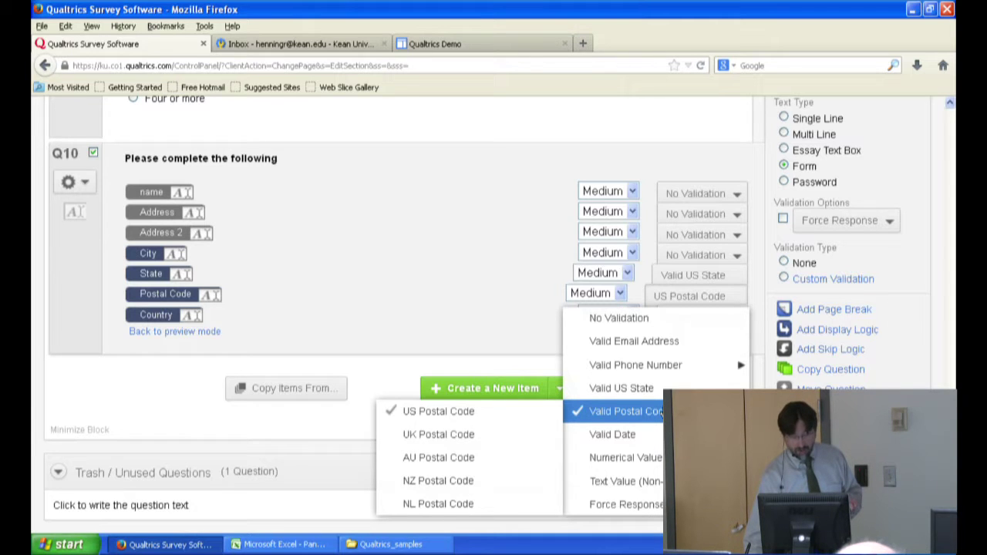
click(186, 331)
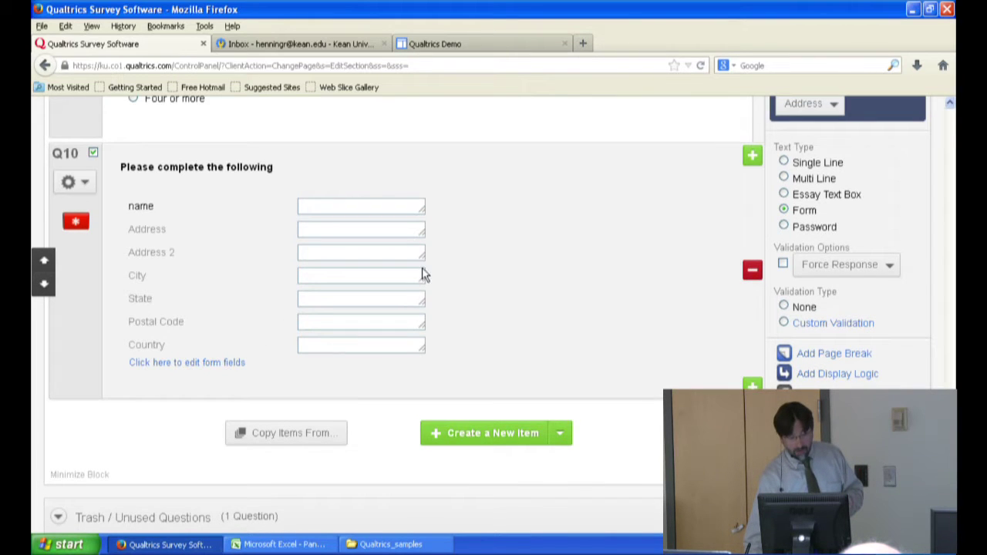
Widen the Address 2 text box in Q10 well beyond the other form fields.
drag(420, 255, 559, 252)
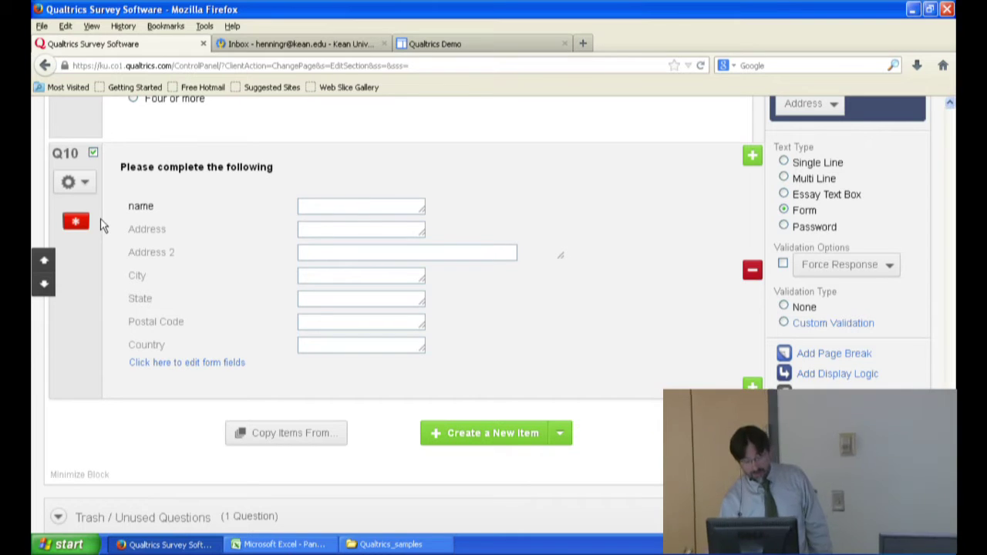
scroll(266, 293, up, 5)
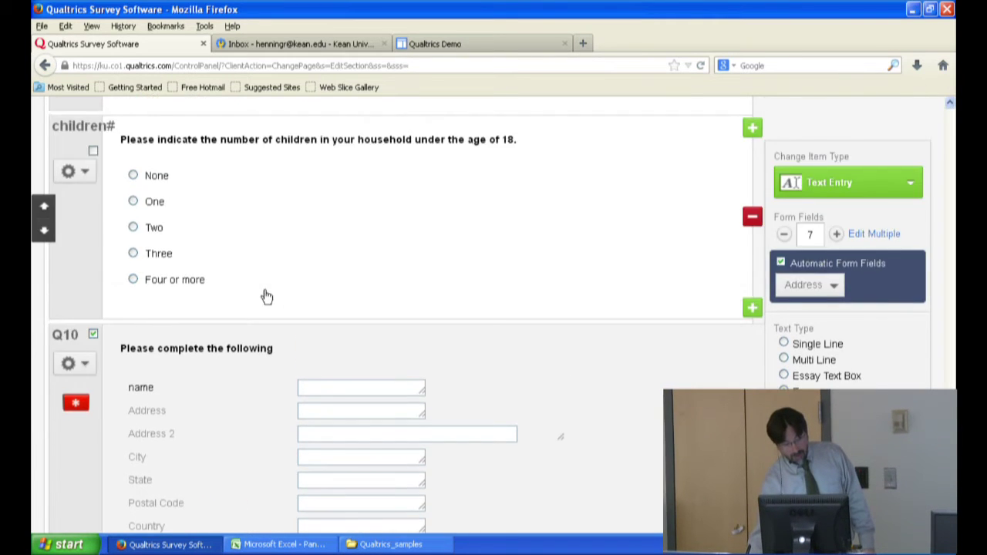
scroll(307, 306, down, 6)
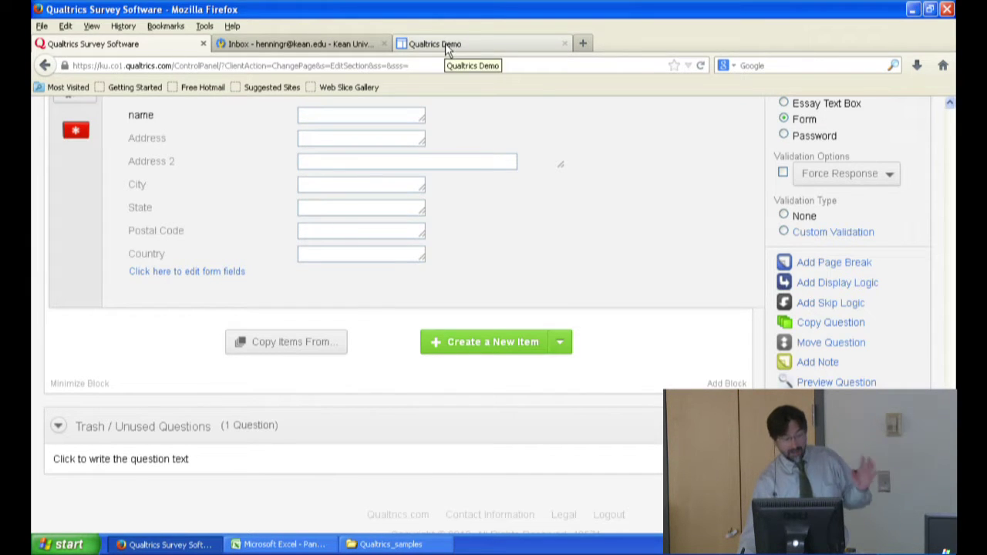
Switch to the Qualtrics Demo site, open the ku.co1.qualtrics.com survey from Qualtrics Form Examples, and look over its requestor form.
click(450, 47)
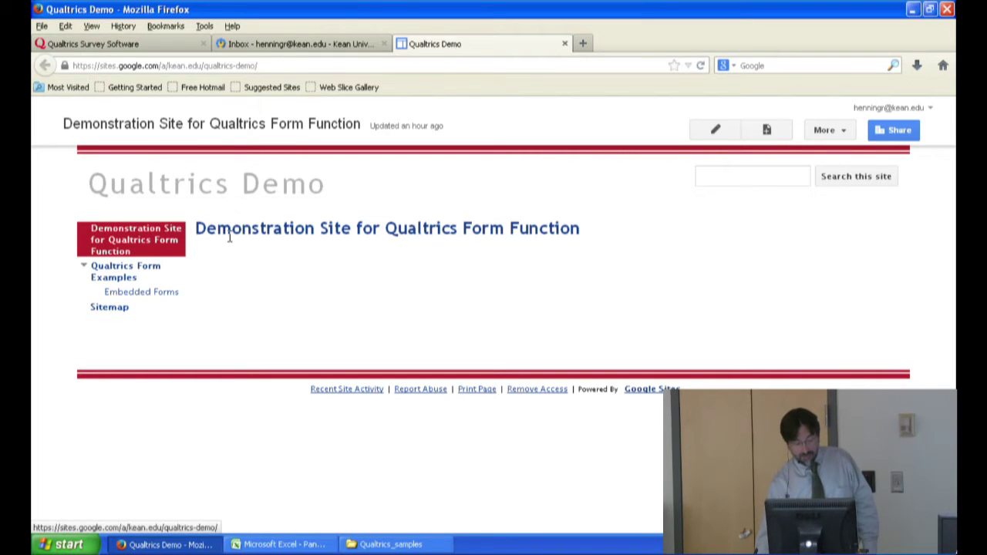
click(135, 275)
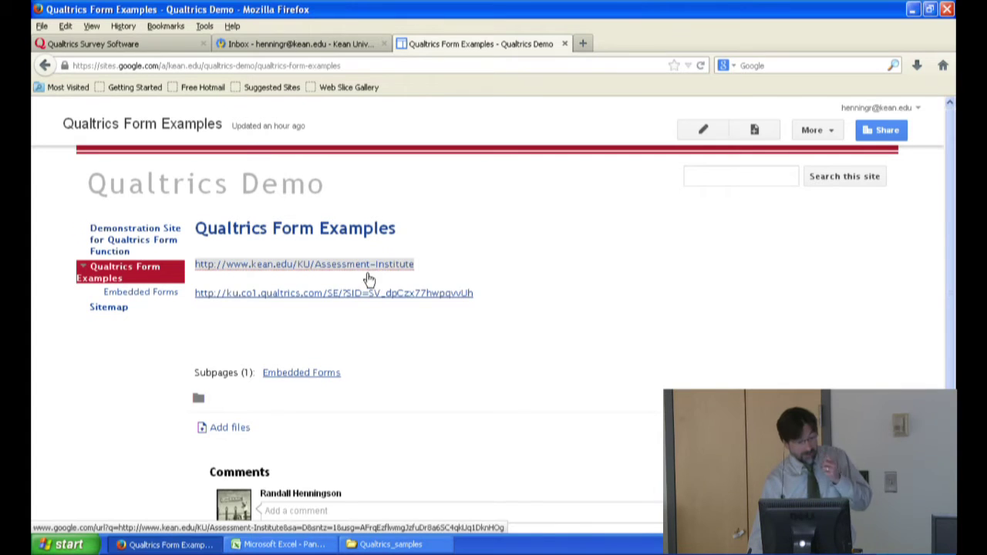
click(328, 300)
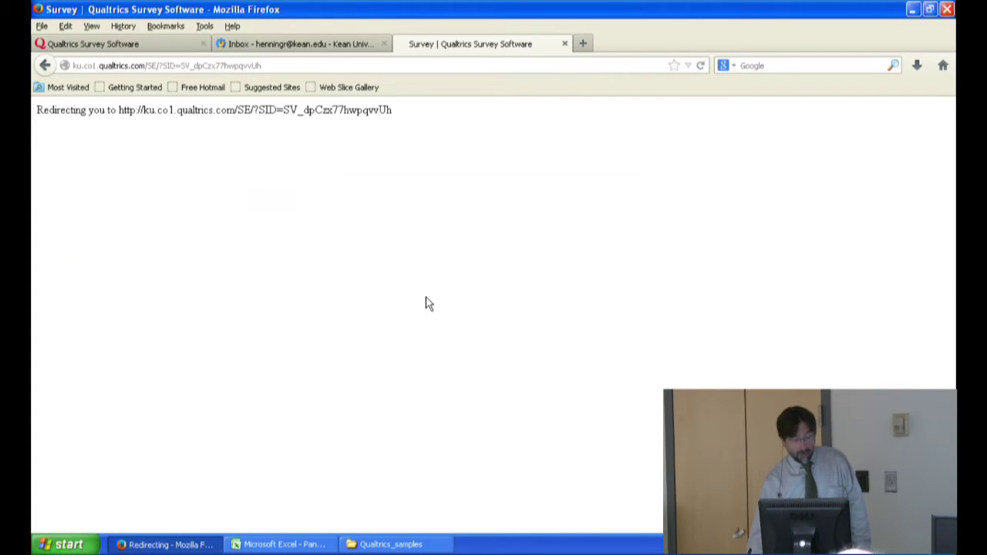
scroll(510, 261, down, 5)
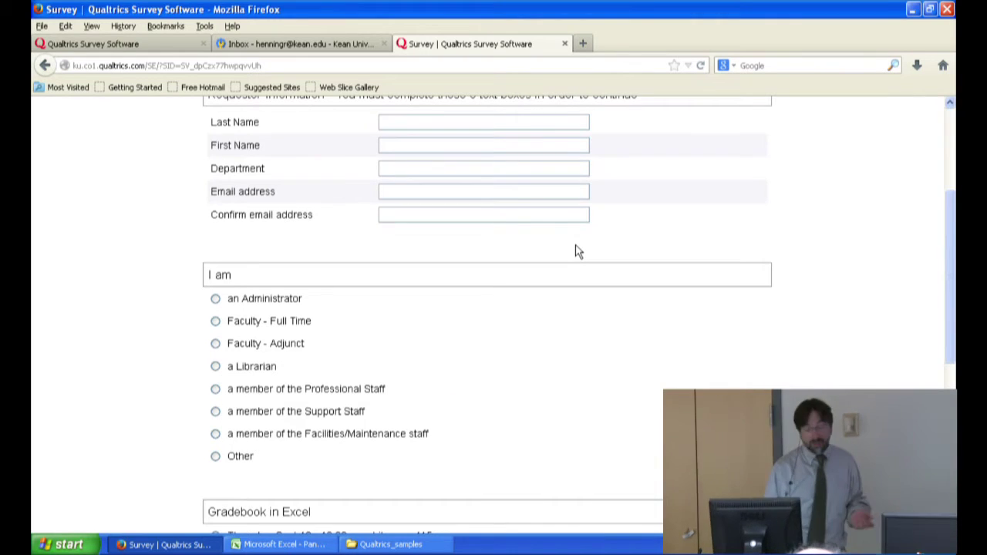
scroll(579, 207, up, 5)
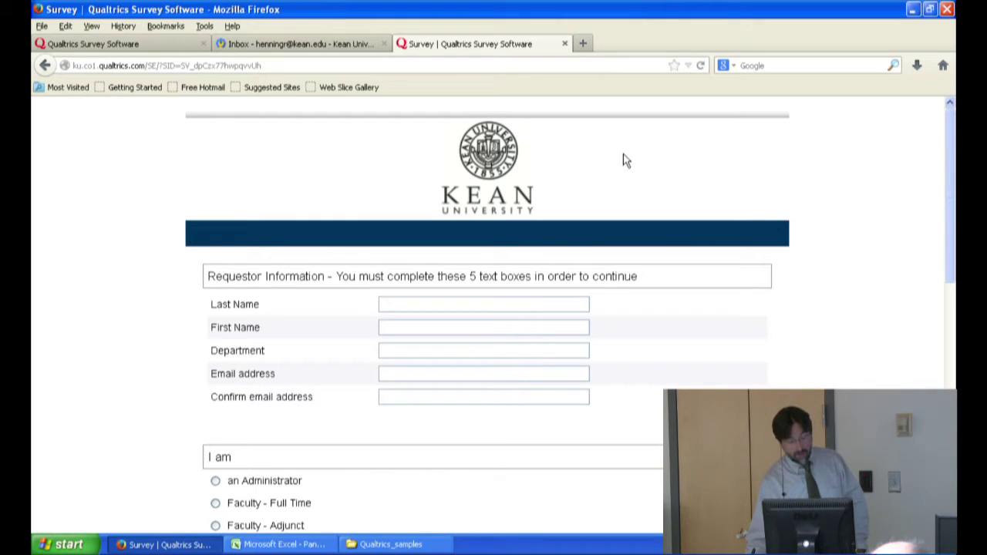
Return to the Qualtrics Form Examples page and open the Assessment-Institute link to examine its registration section.
click(46, 66)
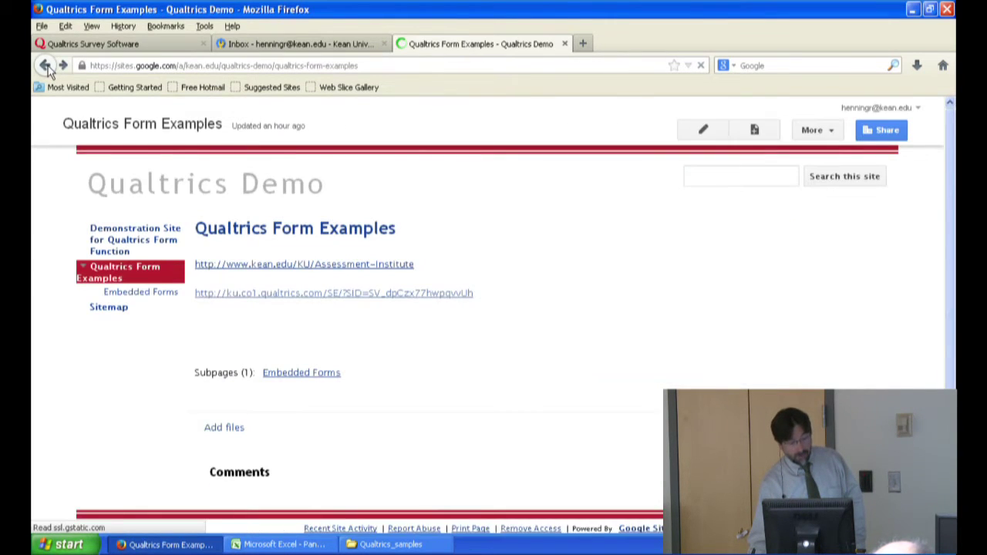
click(248, 269)
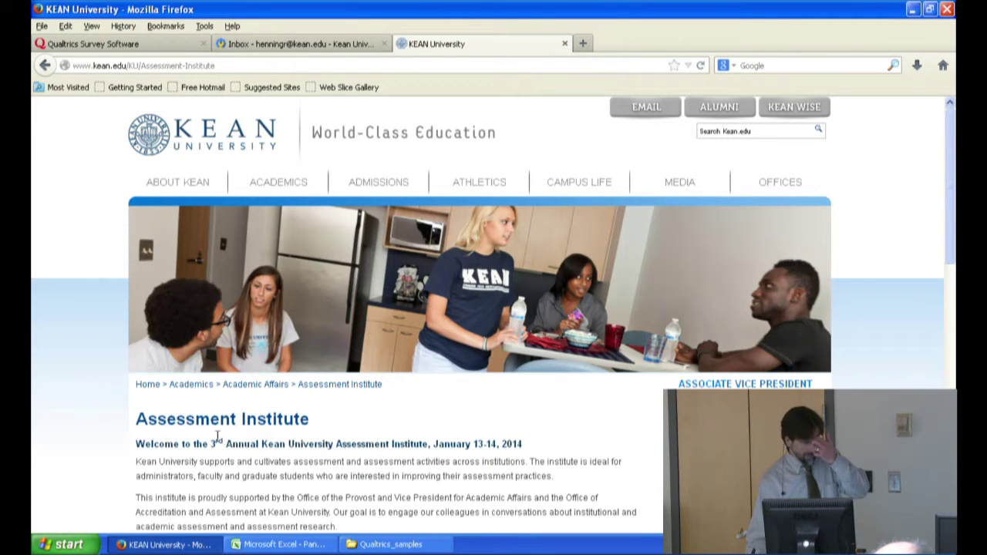
scroll(222, 418, down, 4)
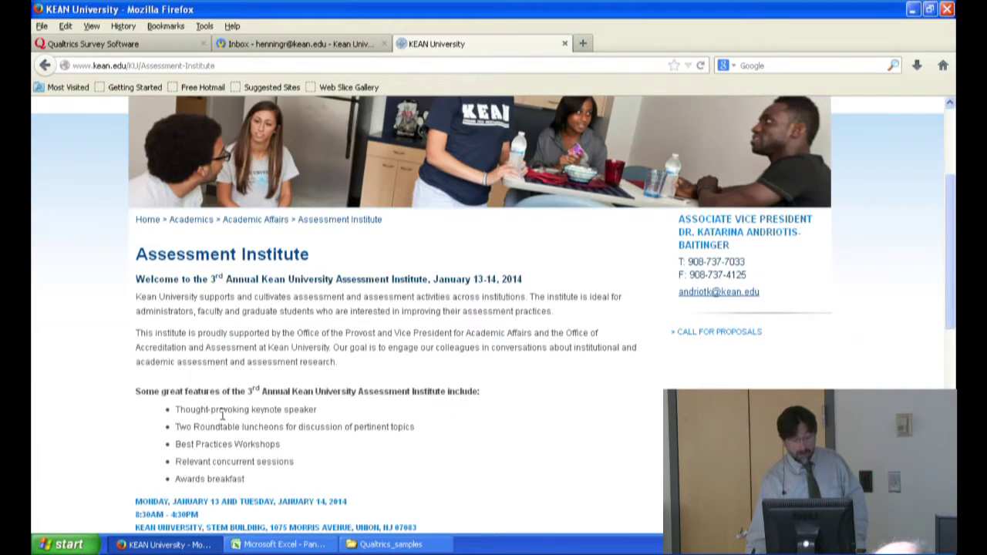
scroll(245, 420, down, 4)
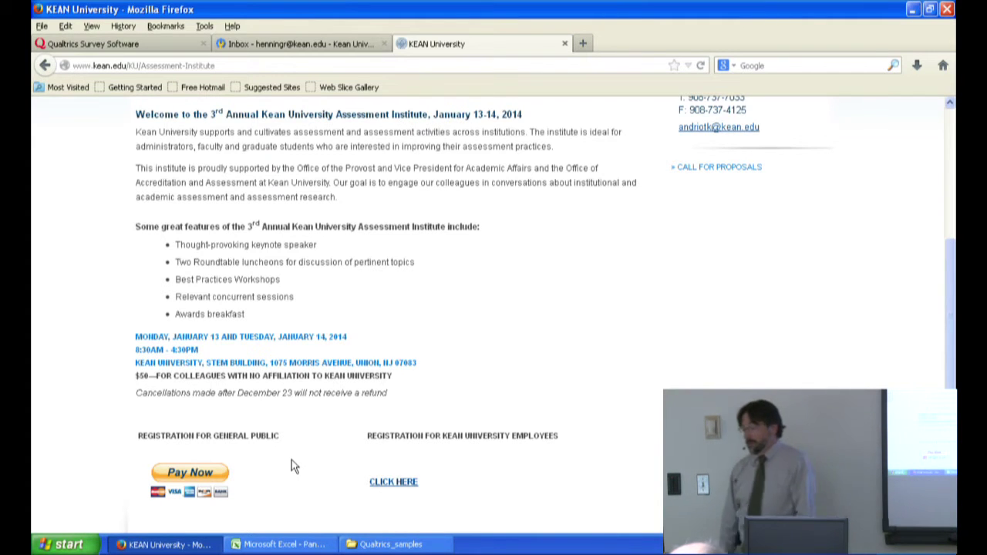
Open the registration form for Kean University employees and review its contact, role, attendance and dietary questions.
click(389, 482)
scroll(389, 347, down, 6)
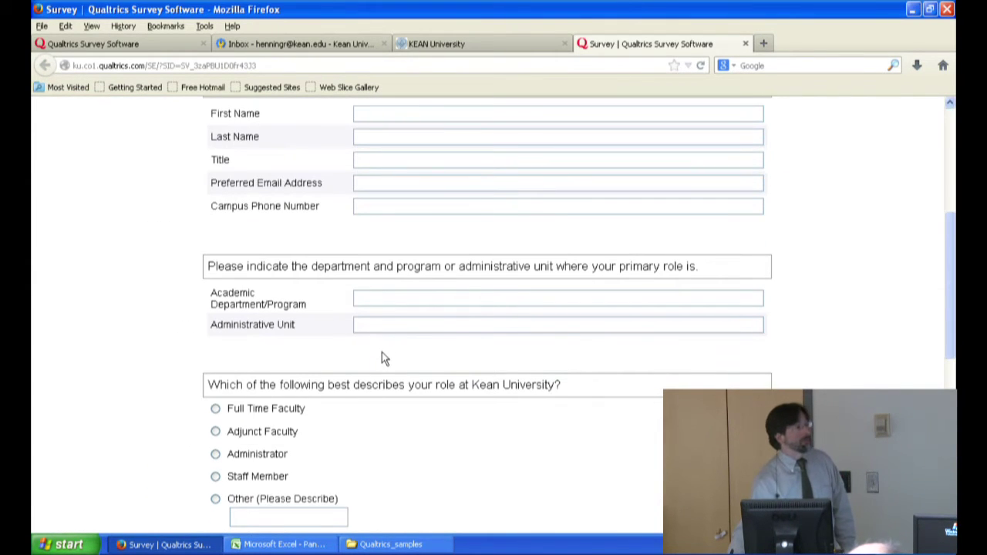
scroll(383, 362, down, 4)
scroll(384, 365, down, 2)
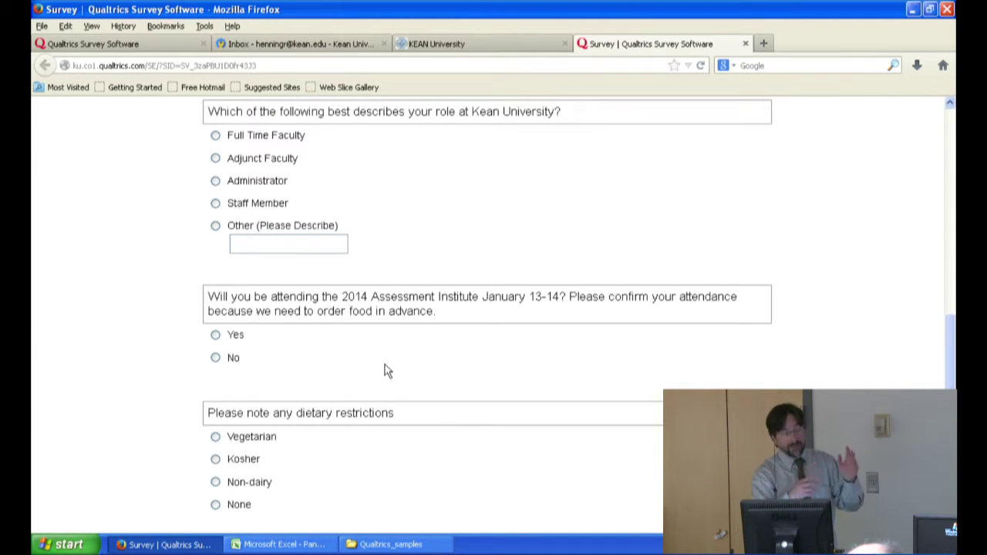
scroll(428, 380, down, 4)
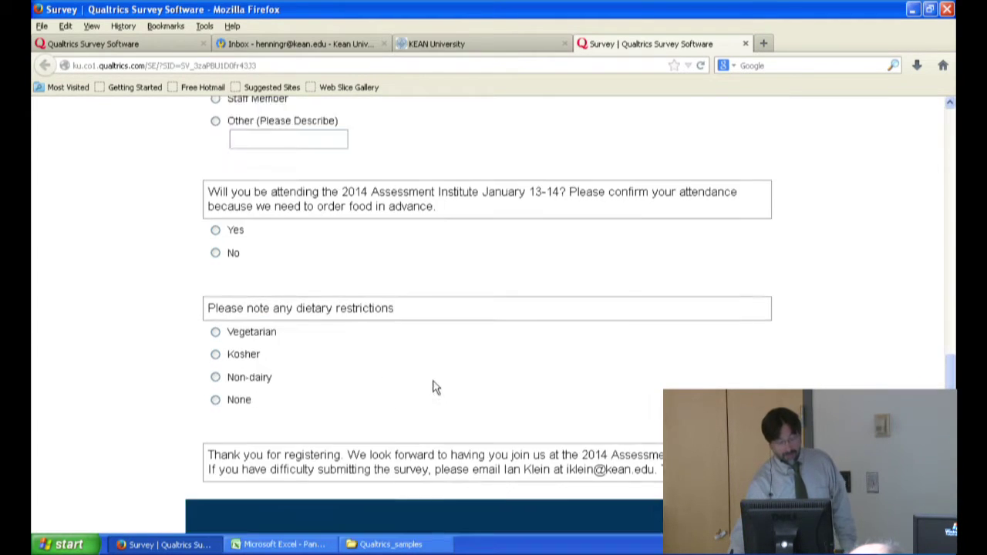
scroll(266, 281, up, 5)
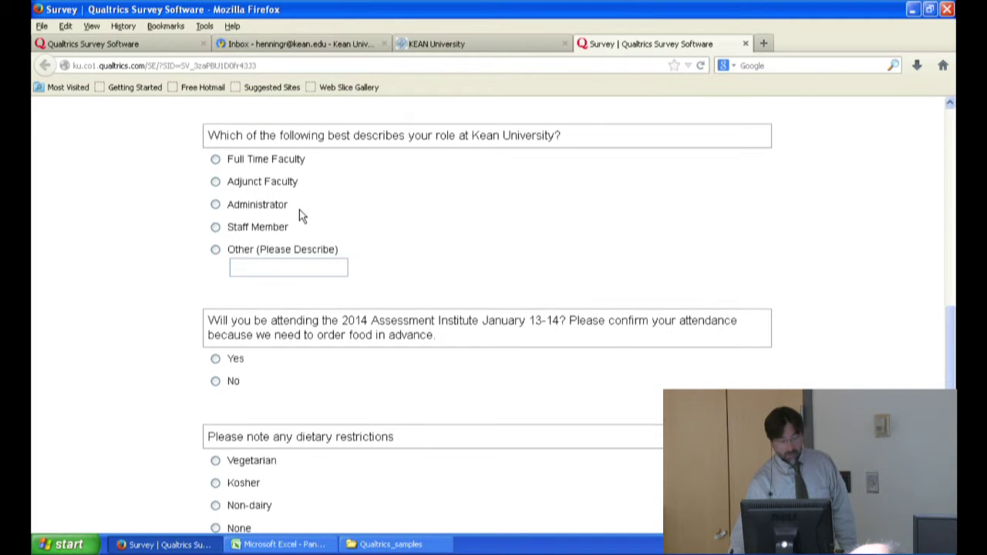
scroll(301, 216, up, 12)
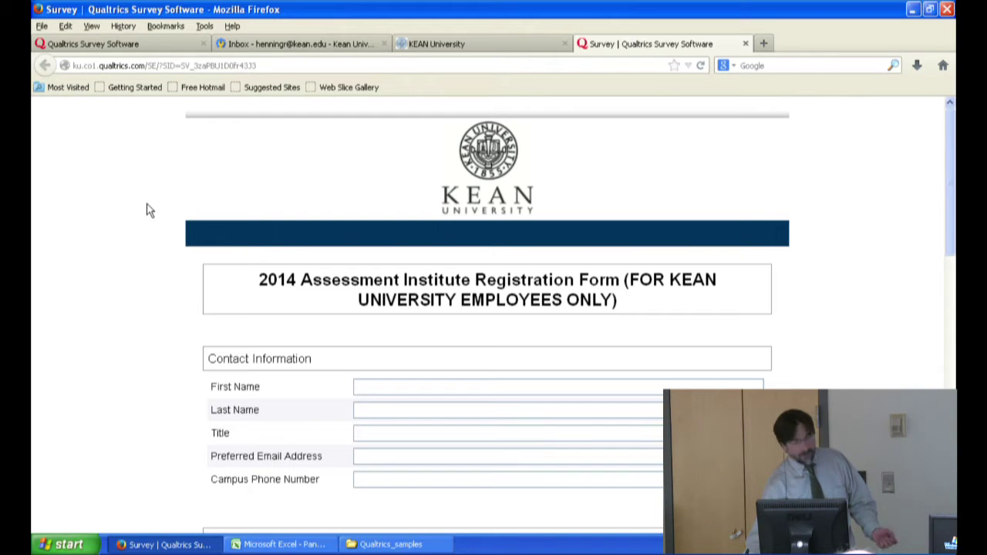
Open the Embedded Forms page of the Qualtrics Demo site and look over its contact information form.
click(467, 48)
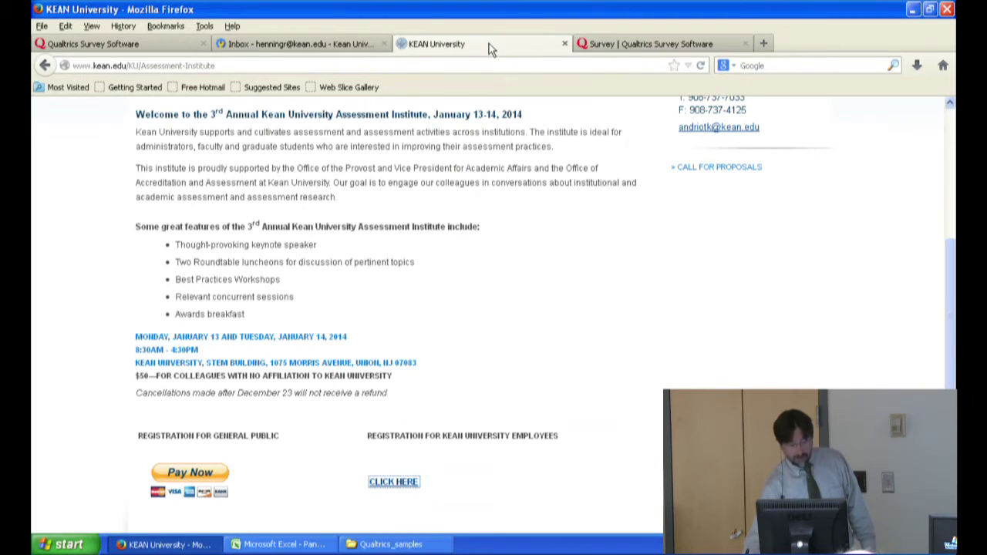
click(45, 65)
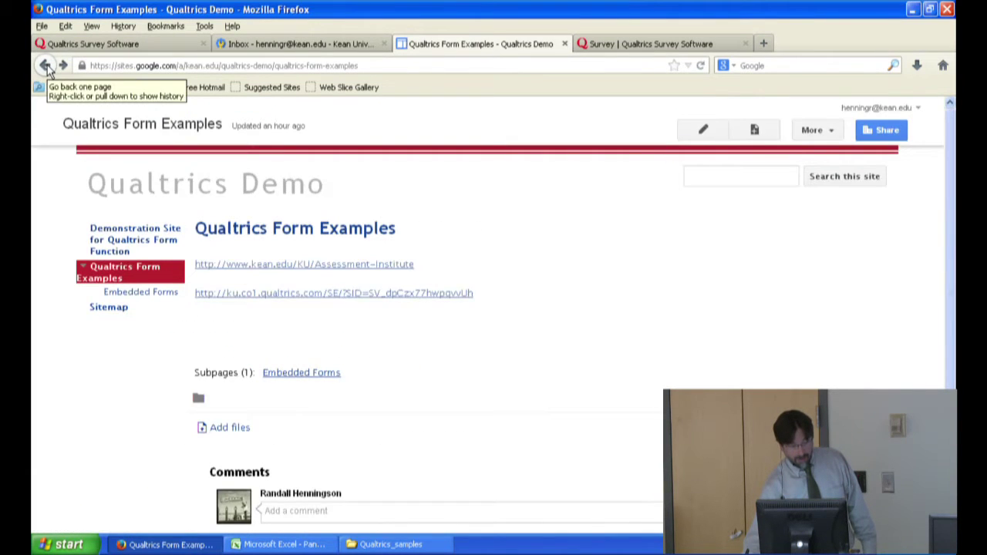
click(131, 297)
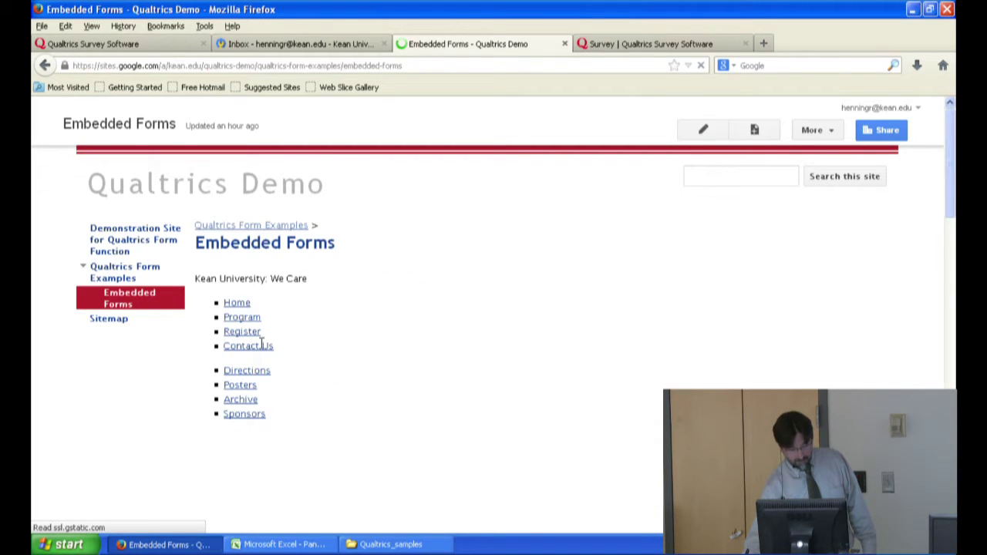
scroll(349, 345, down, 10)
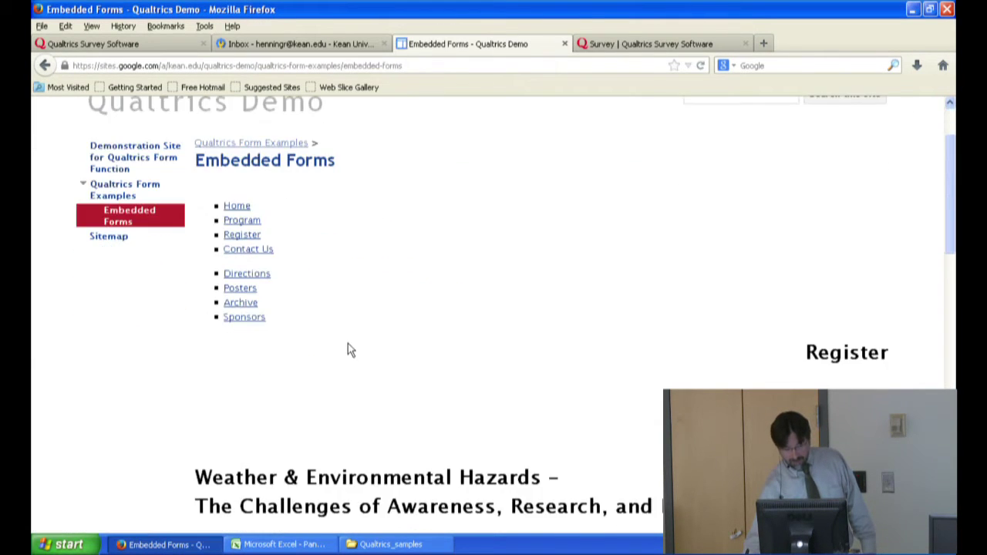
scroll(357, 325, down, 10)
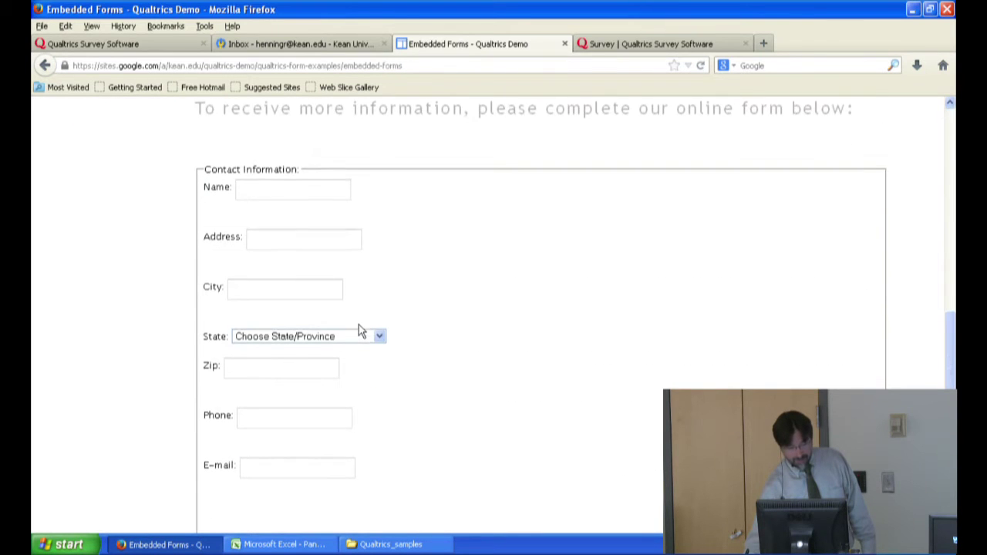
scroll(451, 333, up, 4)
scroll(452, 333, down, 4)
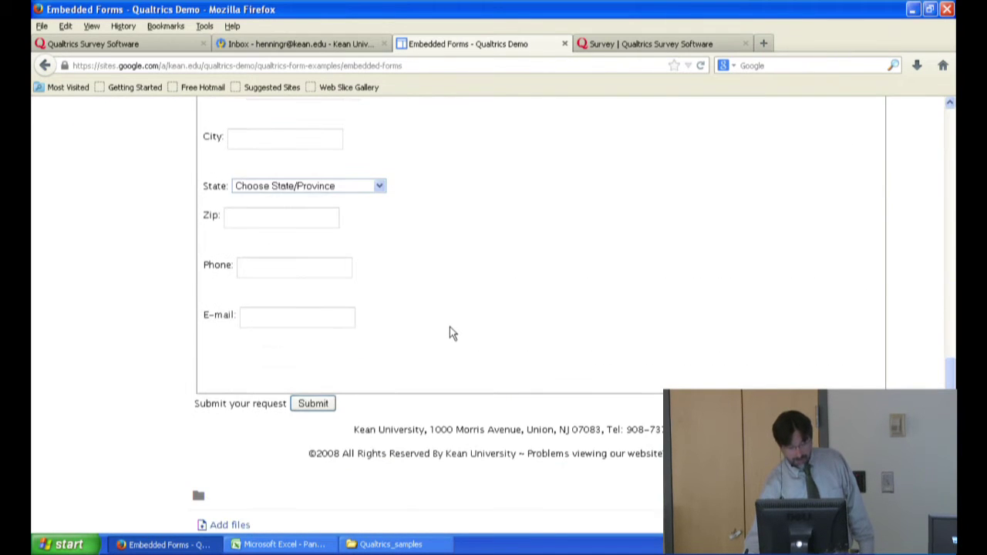
scroll(452, 333, up, 2)
scroll(452, 333, up, 2)
scroll(448, 332, down, 2)
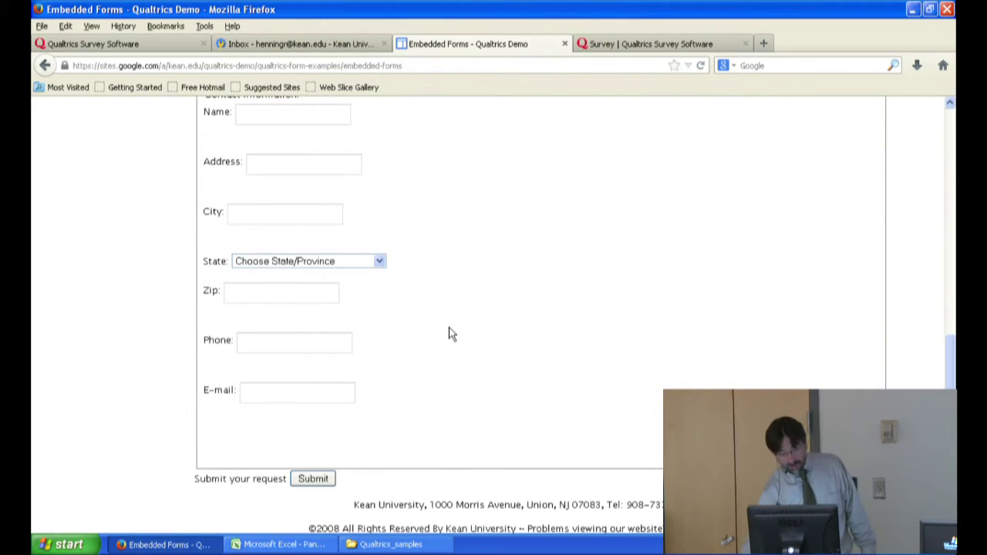
scroll(453, 331, up, 2)
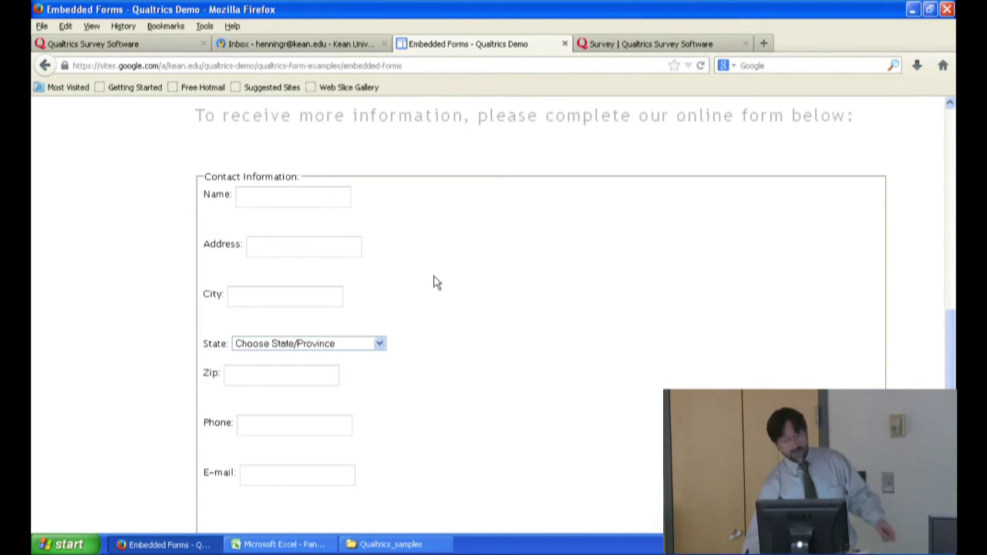
Examine how the contact form is embedded below the Weather & Environmental Hazards event details, through to its submit section.
scroll(472, 299, up, 10)
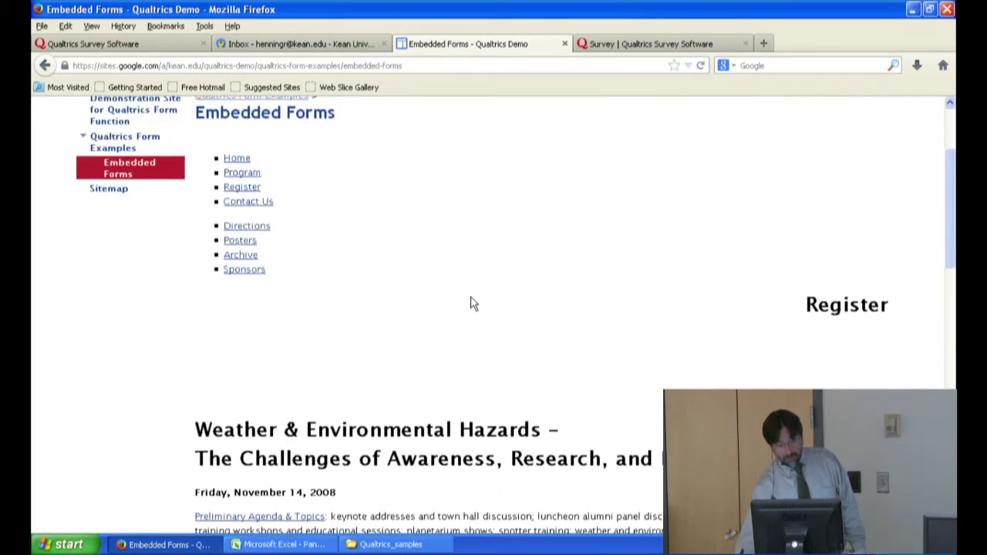
scroll(472, 303, up, 1)
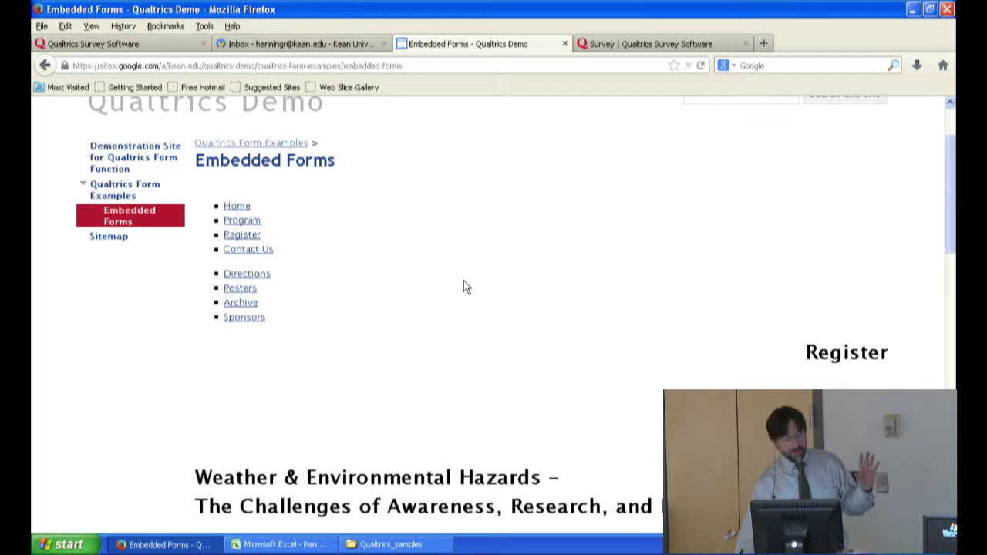
scroll(463, 285, down, 2)
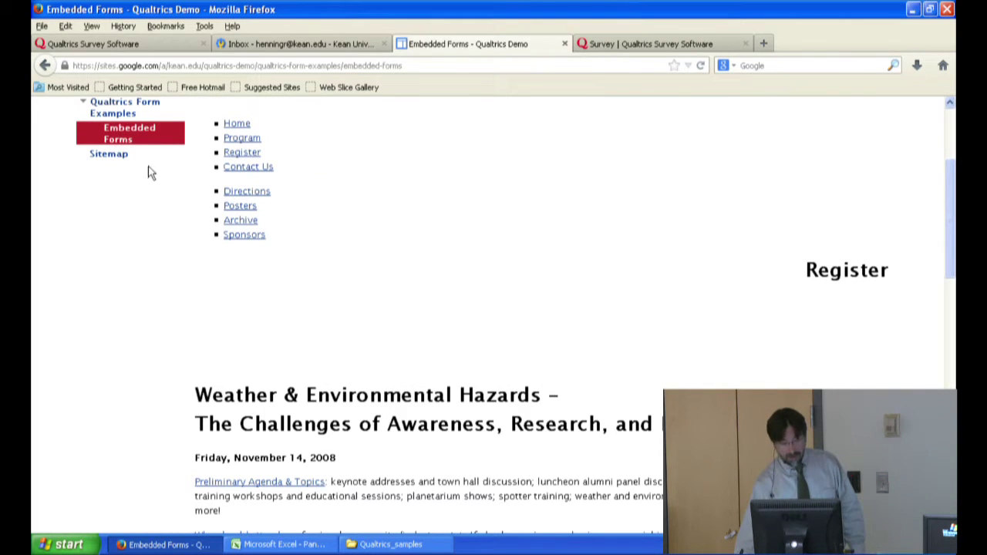
scroll(294, 270, down, 5)
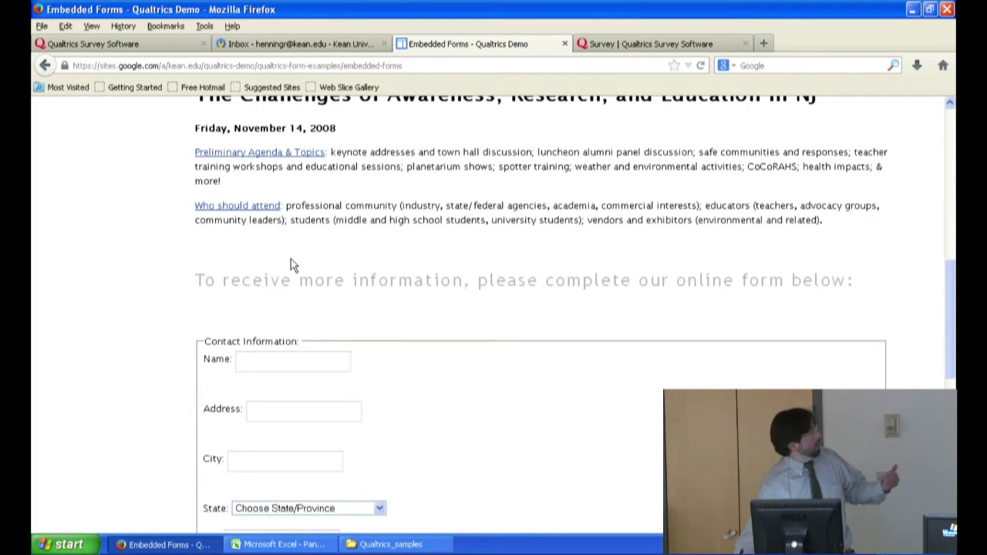
scroll(290, 266, up, 3)
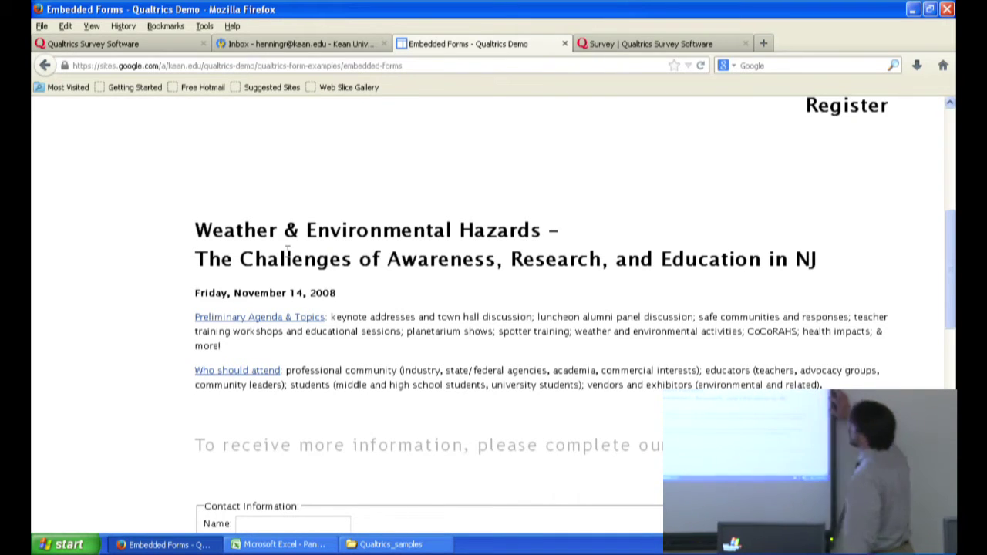
drag(954, 270, 953, 368)
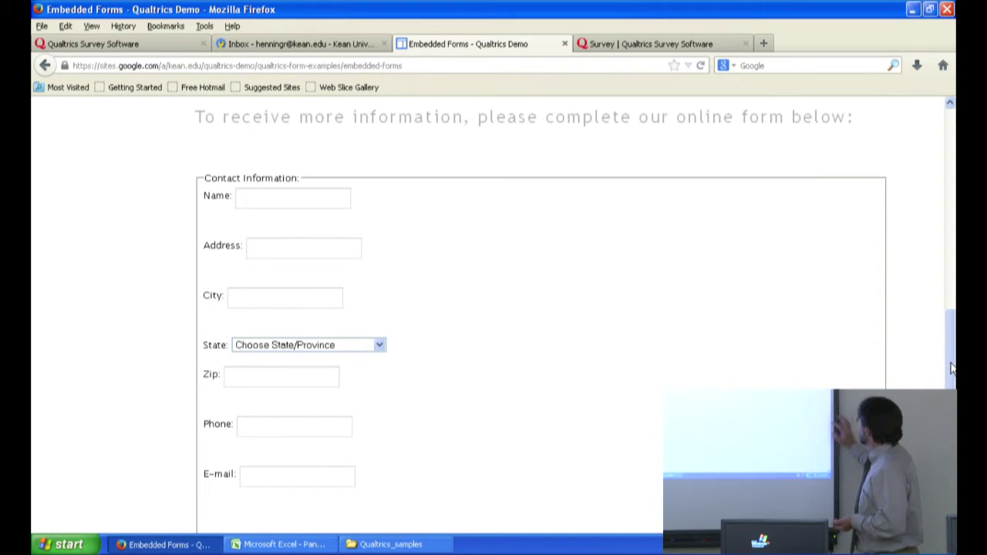
drag(952, 369, 950, 386)
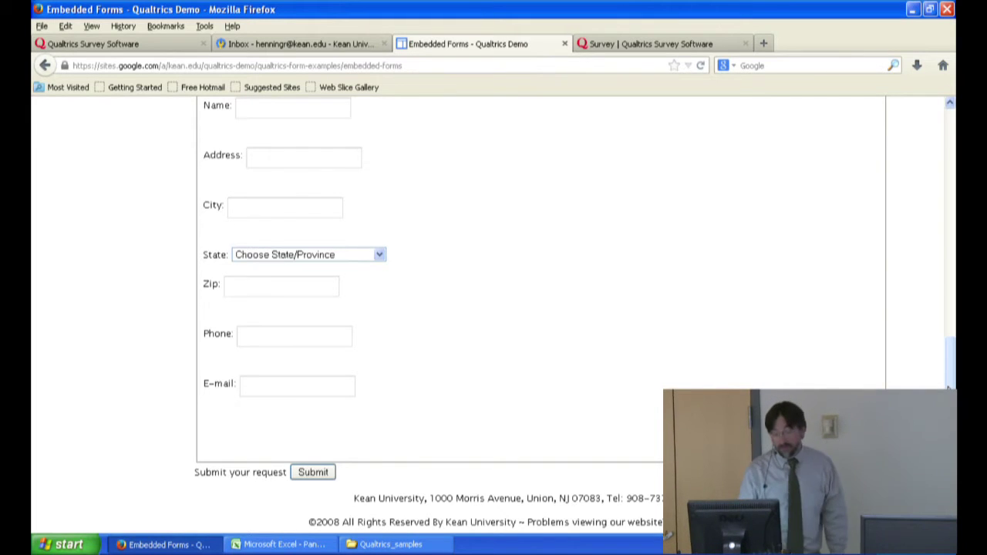
scroll(938, 333, up, 15)
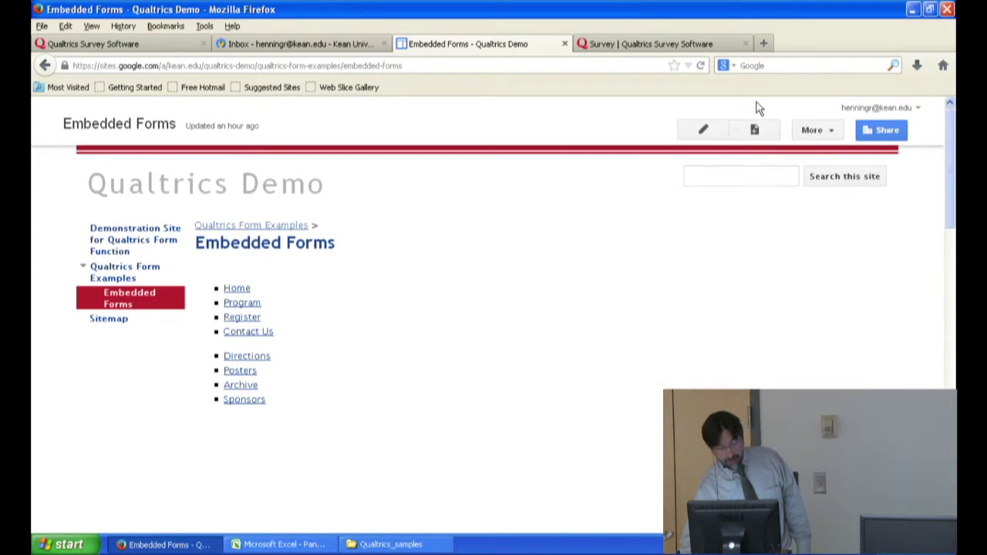
Switch back to the Sept 17 Survey editor and review the Q10 form question.
click(157, 43)
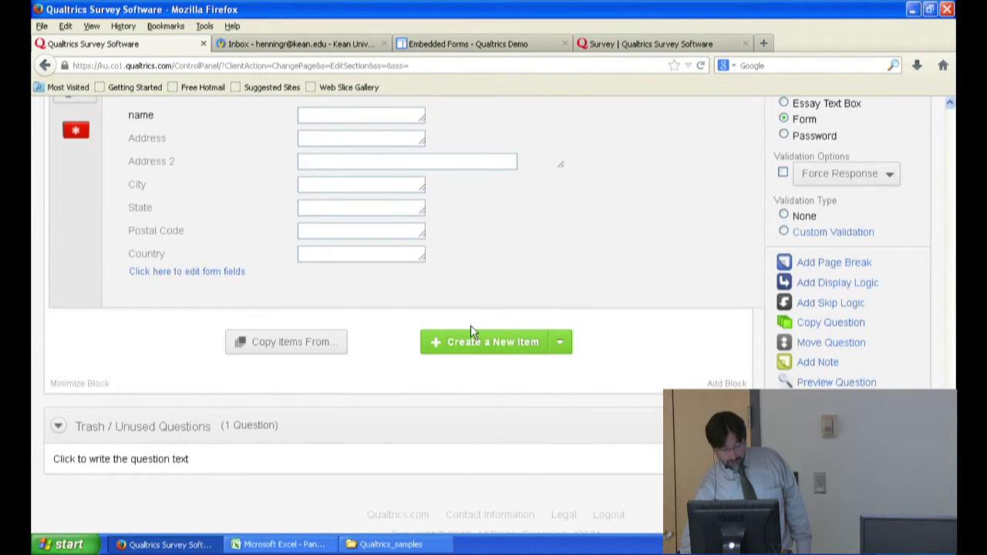
scroll(470, 325, up, 5)
scroll(486, 316, up, 3)
scroll(486, 319, down, 7)
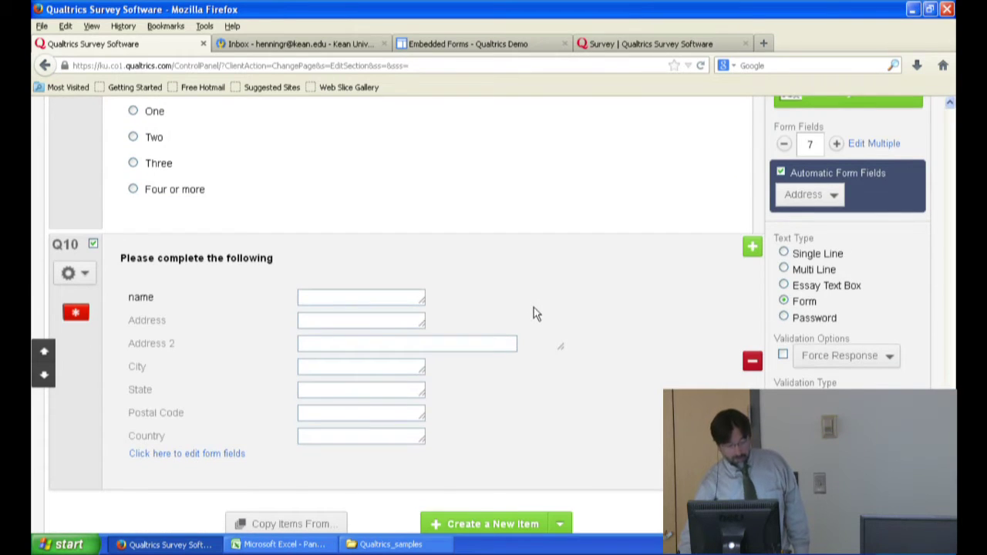
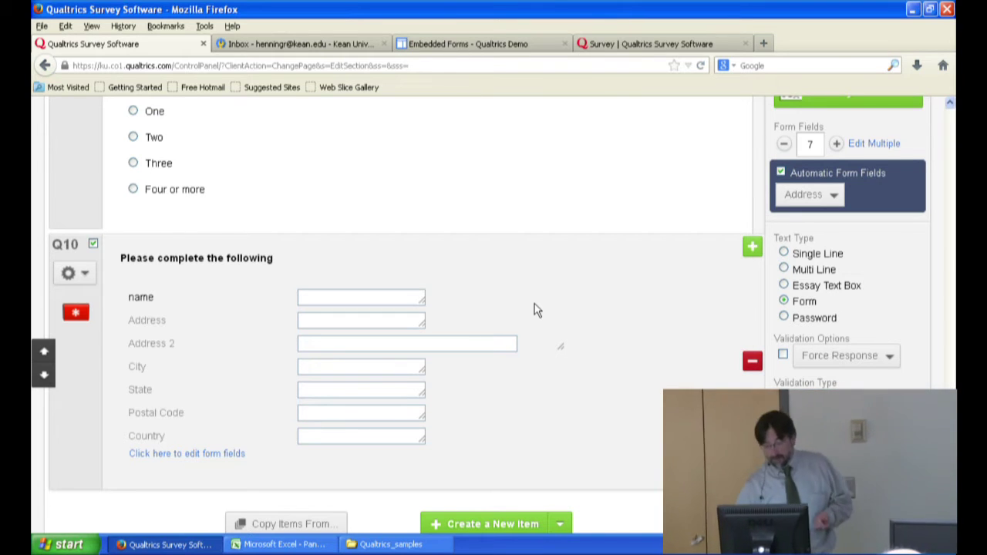
Set the survey termination to redirect to a single response report in Survey Options and save the changes.
scroll(557, 172, up, 5)
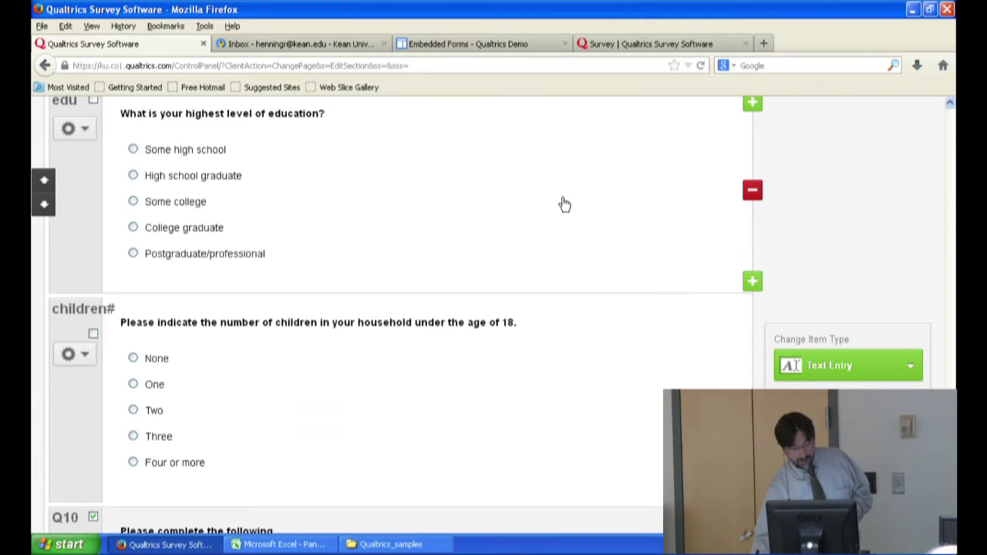
scroll(563, 204, up, 20)
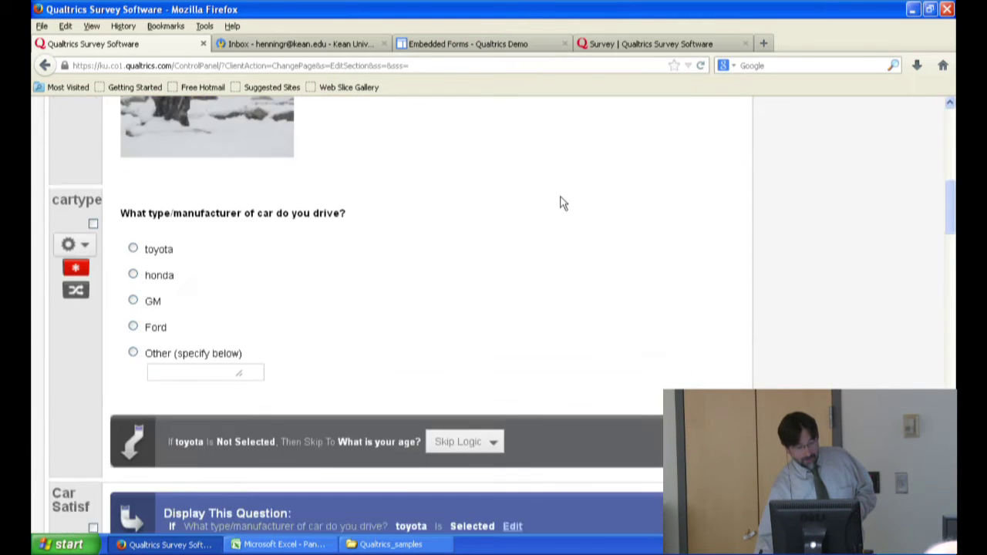
scroll(564, 204, up, 15)
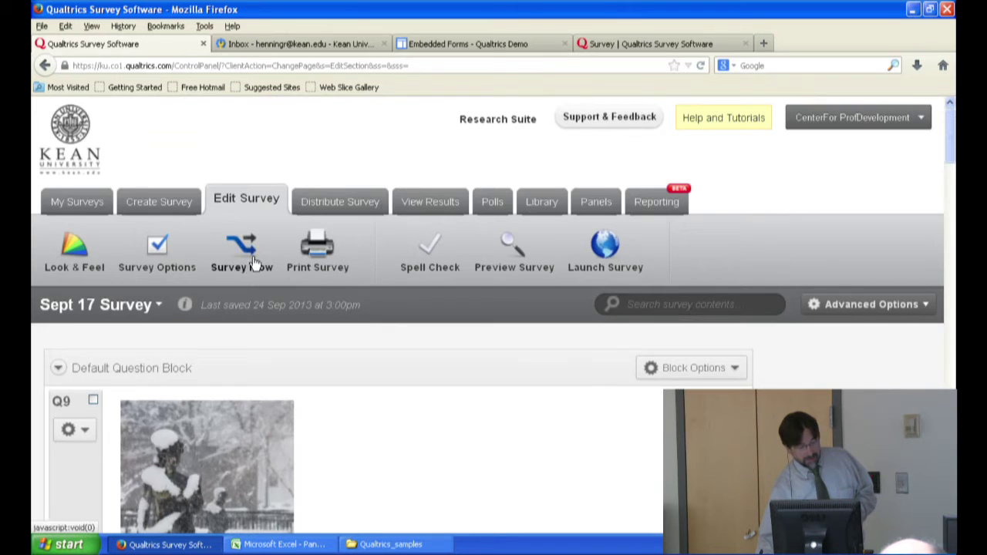
click(156, 252)
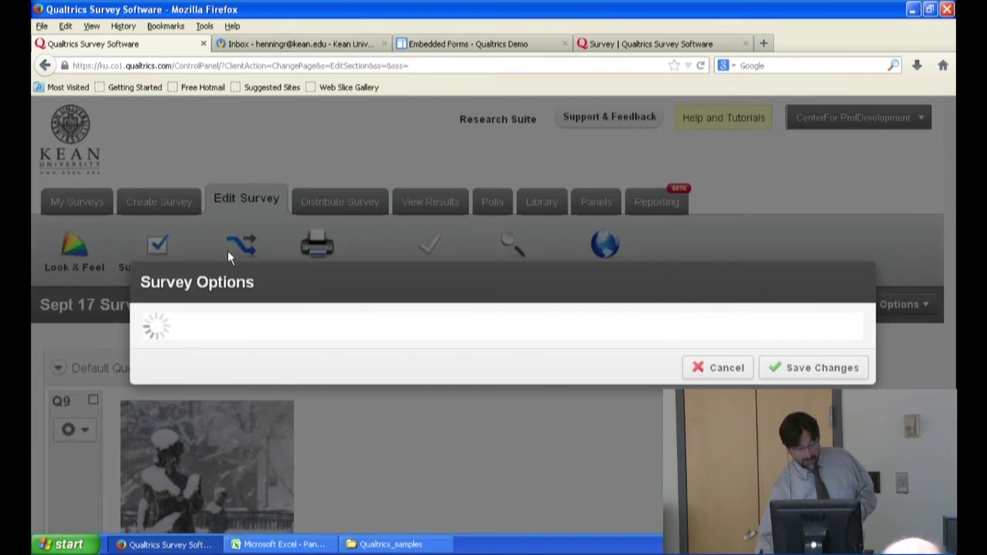
scroll(262, 256, down, 5)
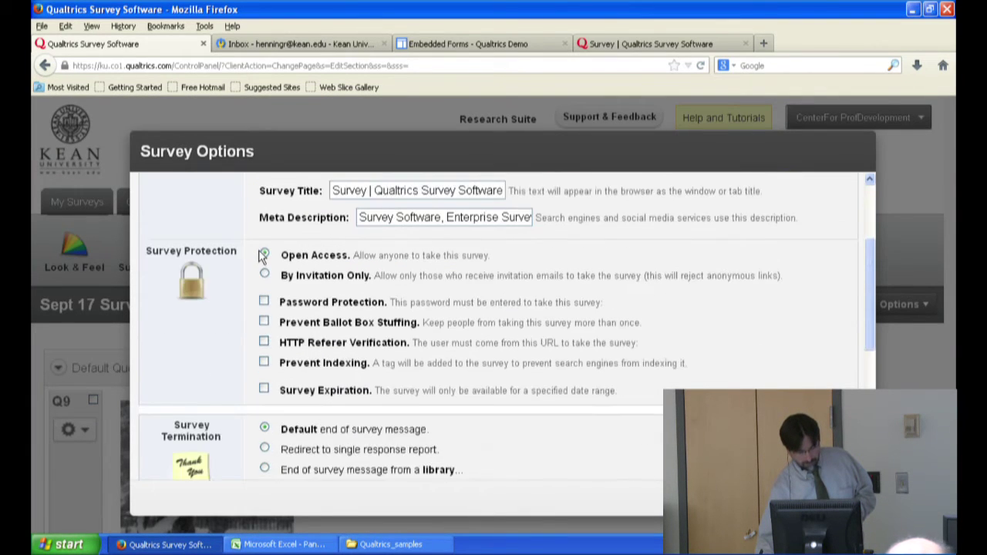
scroll(262, 256, down, 3)
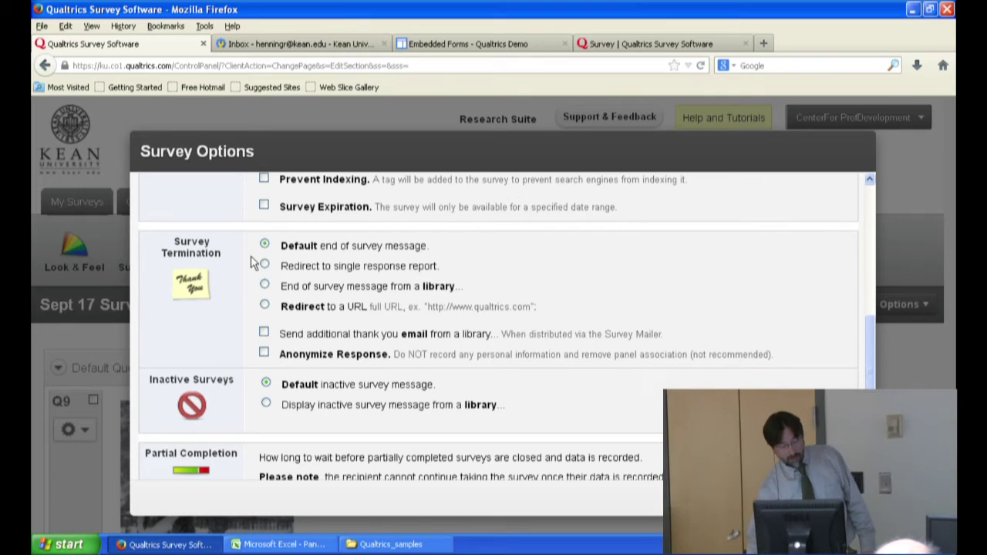
click(264, 267)
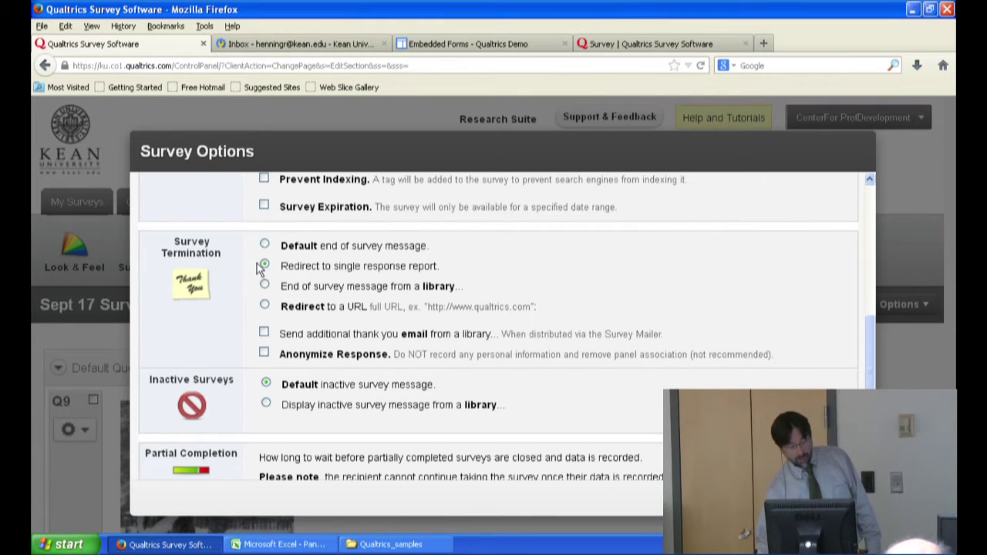
scroll(264, 270, down, 2)
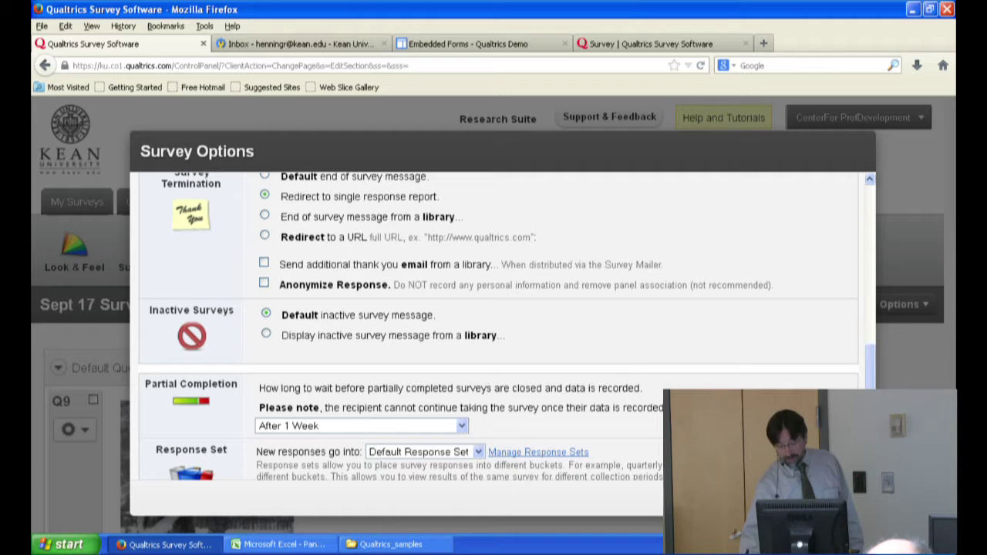
click(836, 497)
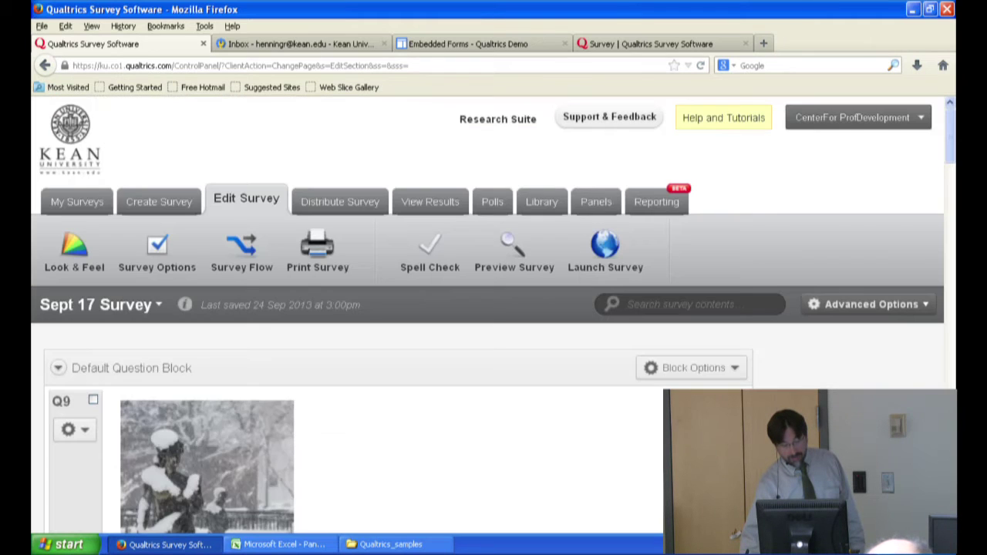
Preview the survey, answer the car manufacturer question with GM, and advance to the following page.
click(512, 255)
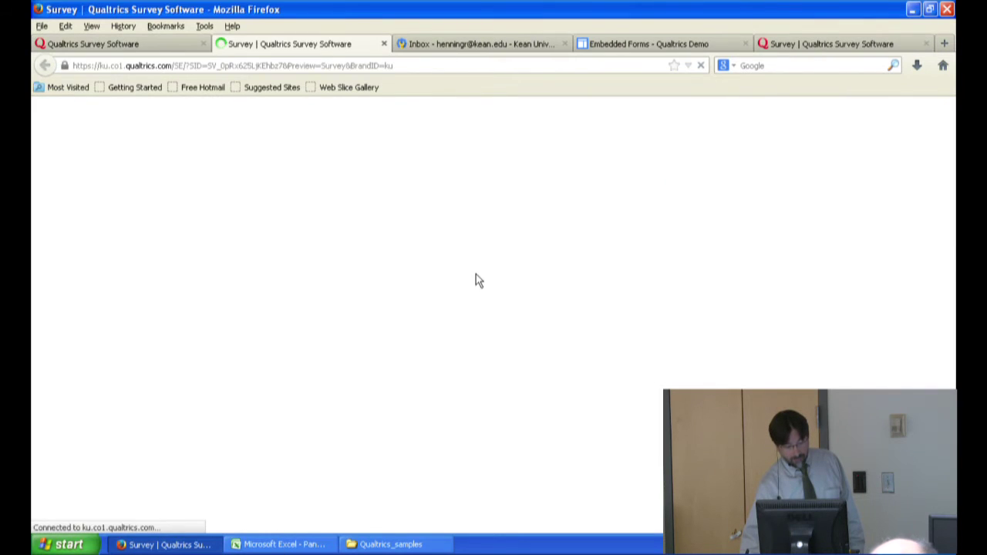
scroll(479, 273, down, 4)
scroll(482, 276, down, 4)
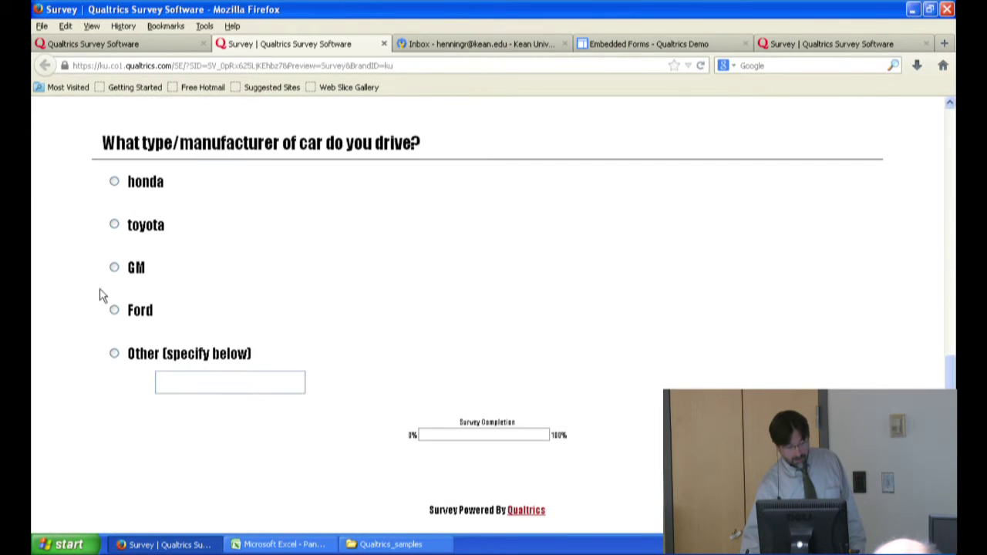
click(114, 268)
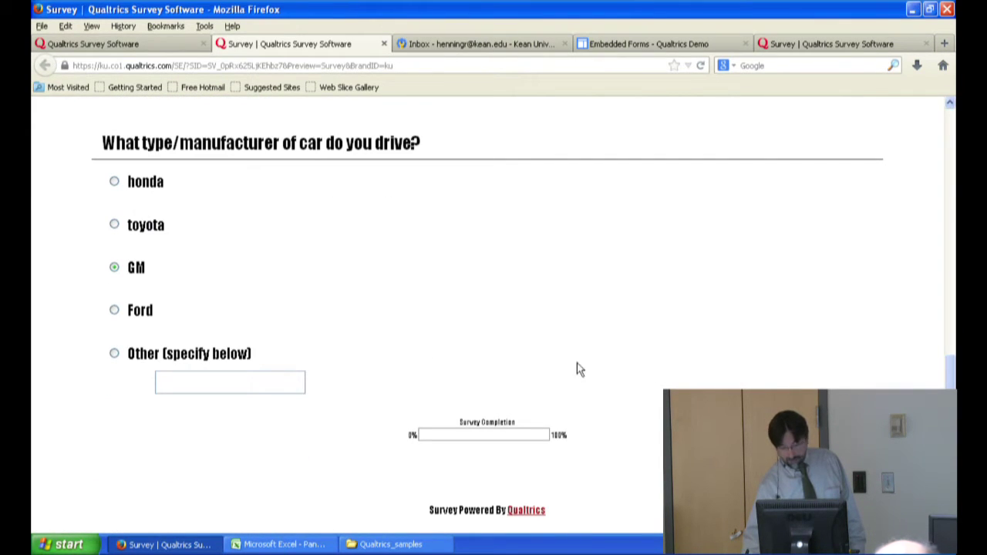
click(863, 473)
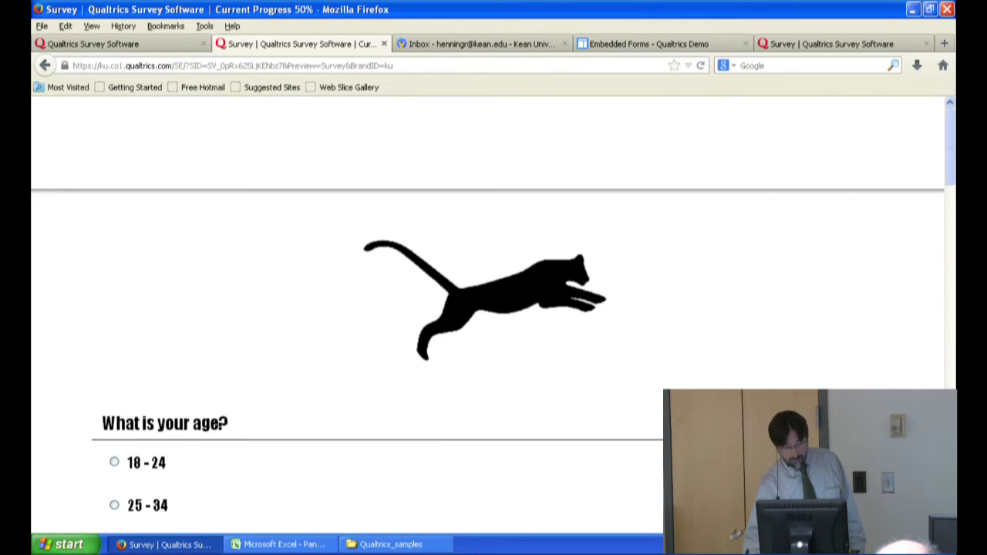
Answer the age question with 55 - 64, marital status with Single, and household income with $50,000 - $74,999.
scroll(533, 458, down, 5)
click(114, 361)
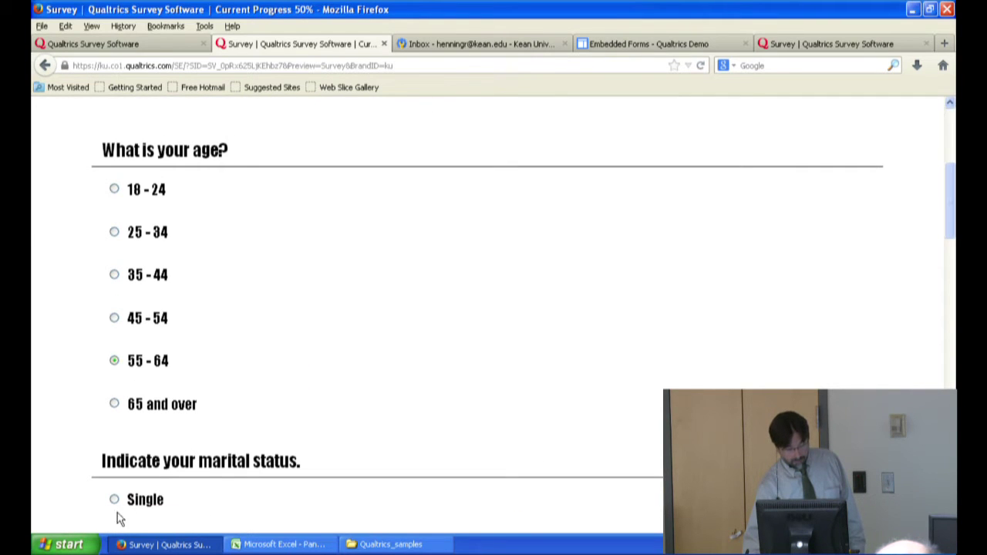
click(114, 499)
scroll(323, 504, down, 5)
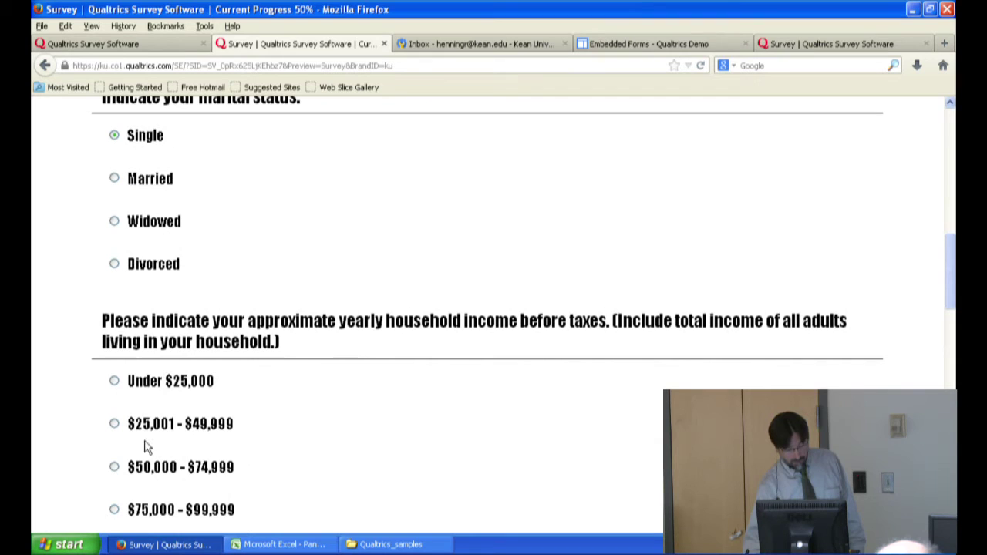
click(133, 472)
Answer the education question with Some college and submit the survey with the contact form left blank.
scroll(250, 445, down, 5)
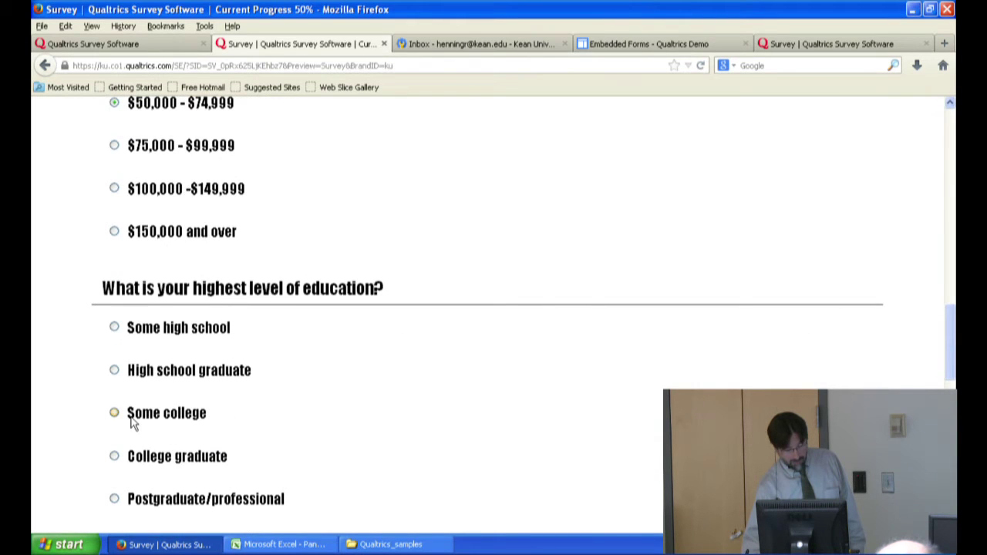
scroll(309, 440, down, 4)
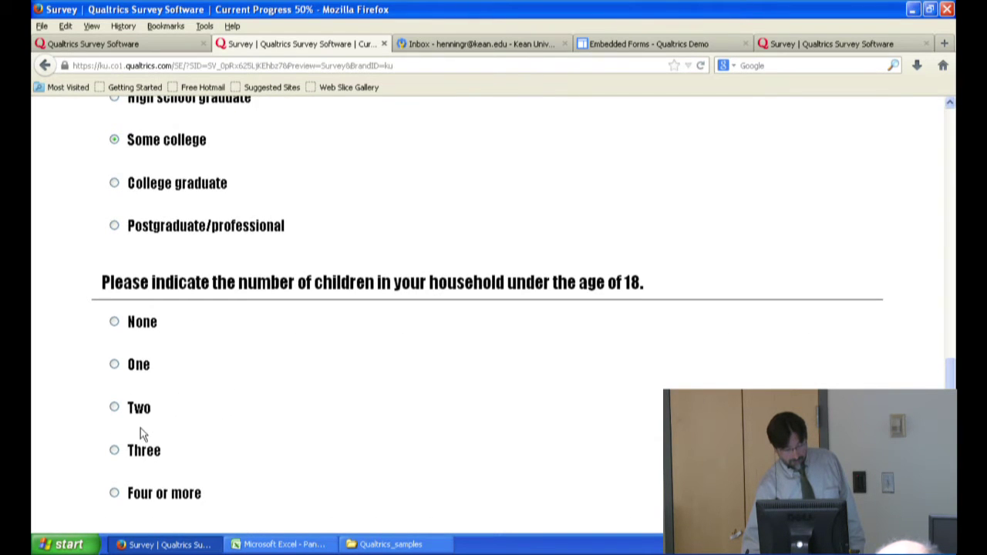
scroll(179, 429, down, 5)
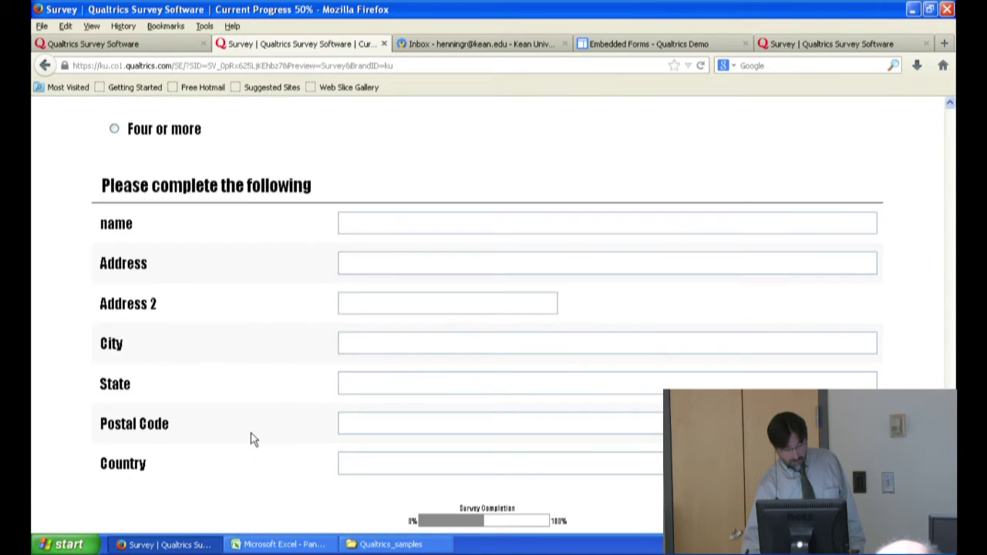
scroll(567, 365, down, 1)
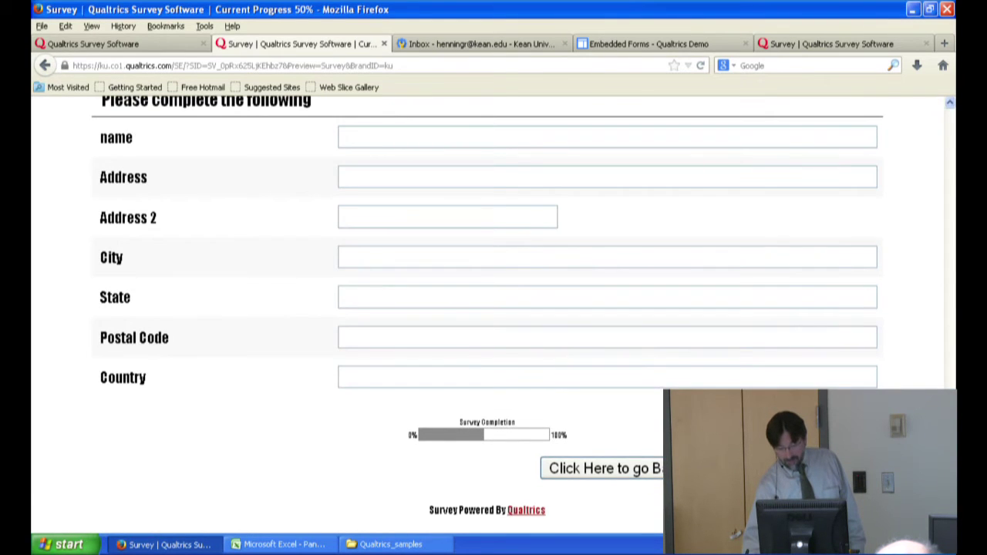
click(643, 469)
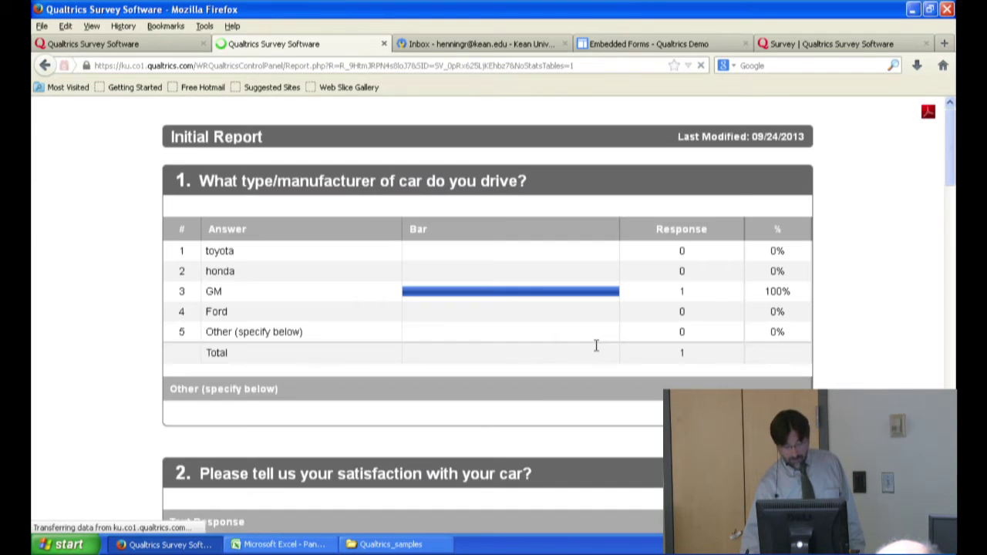
Review the single response report from the car manufacturer question through the education question and return to its beginning.
scroll(858, 277, down, 4)
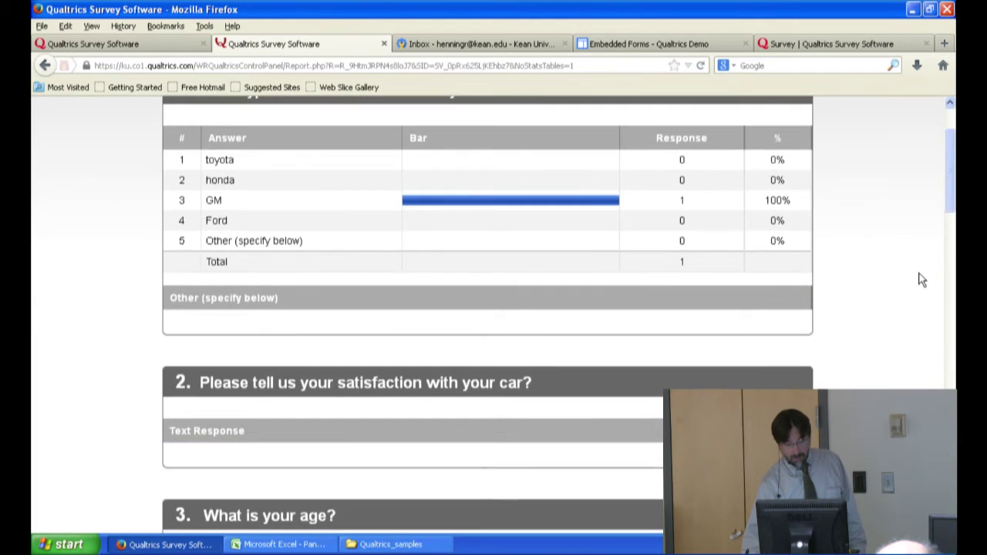
scroll(921, 280, up, 4)
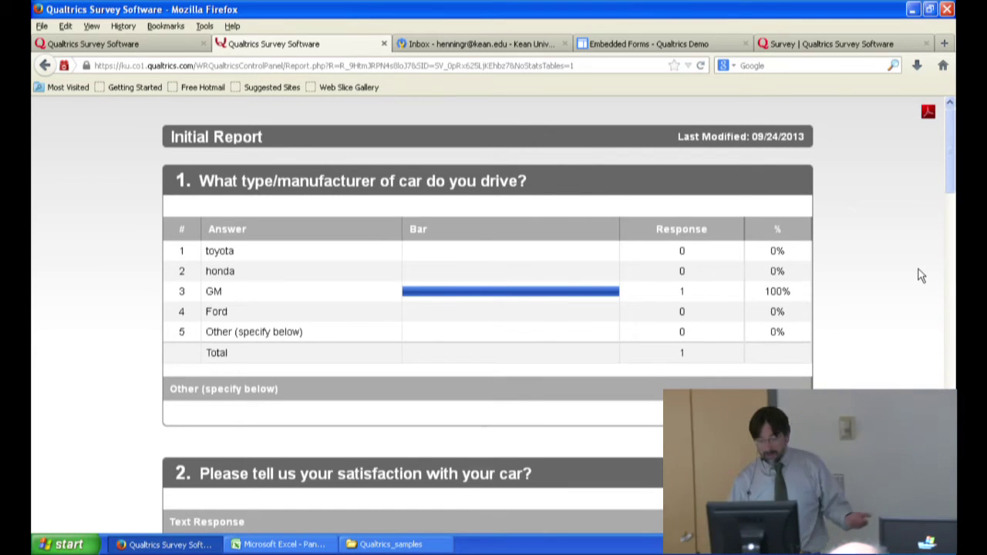
scroll(875, 266, down, 4)
scroll(875, 267, down, 14)
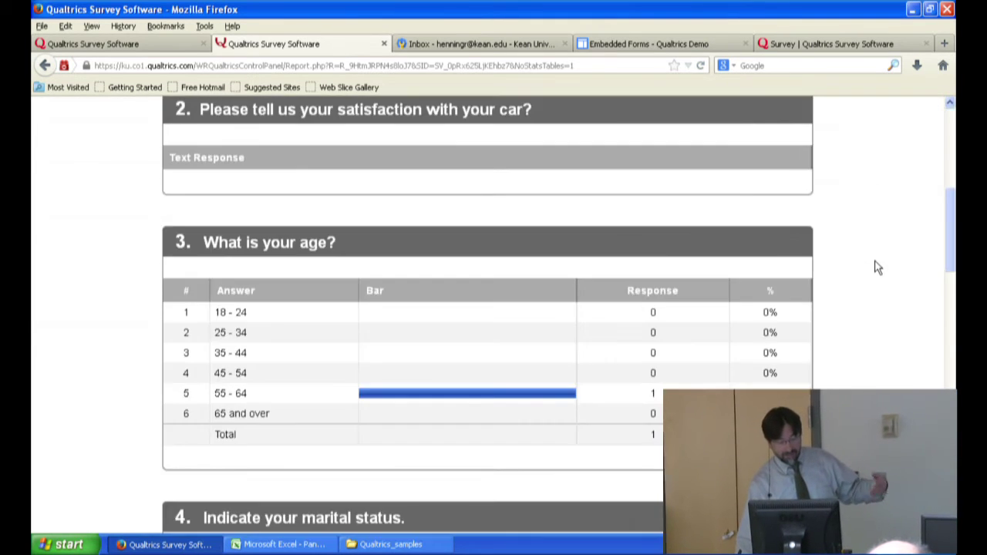
scroll(874, 267, down, 10)
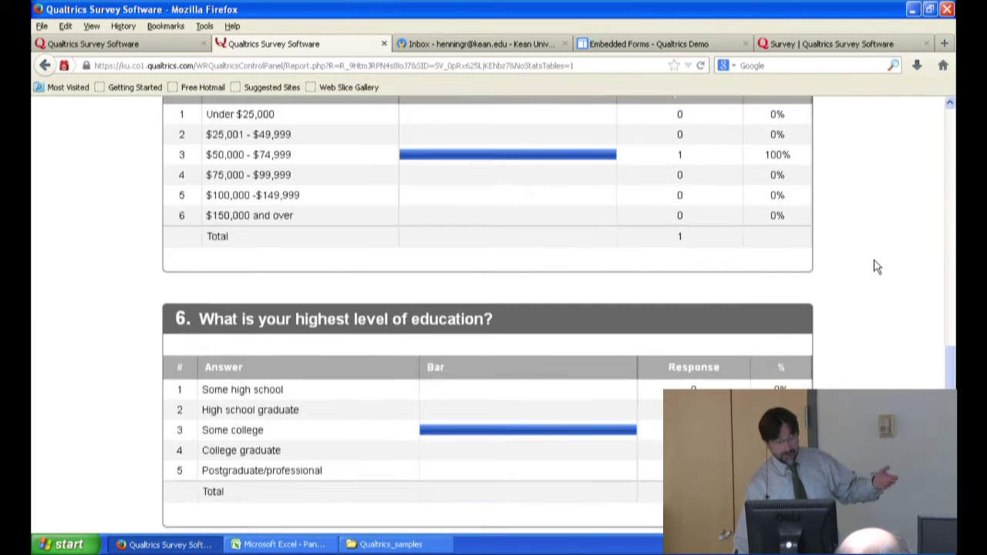
scroll(872, 262, up, 19)
scroll(871, 249, up, 9)
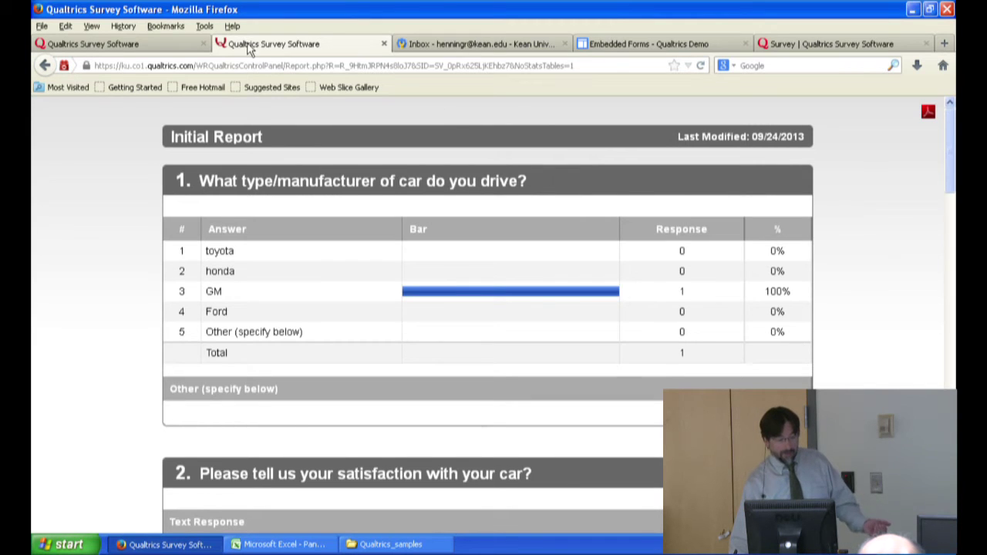
Return to the Sept 17 Survey editor and close the response report and the leftover survey preview pages.
click(177, 47)
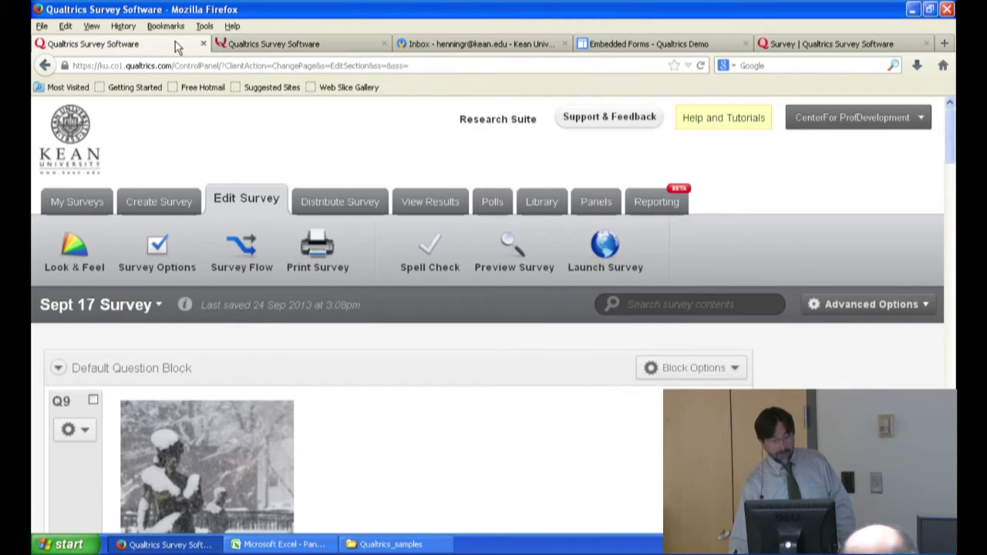
click(383, 46)
click(744, 44)
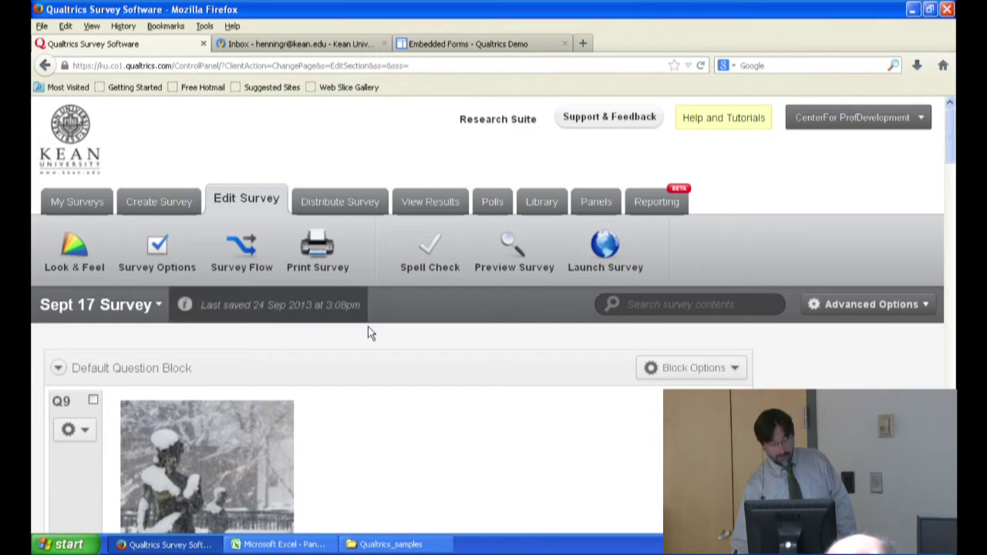
scroll(455, 385, down, 5)
scroll(438, 374, down, 6)
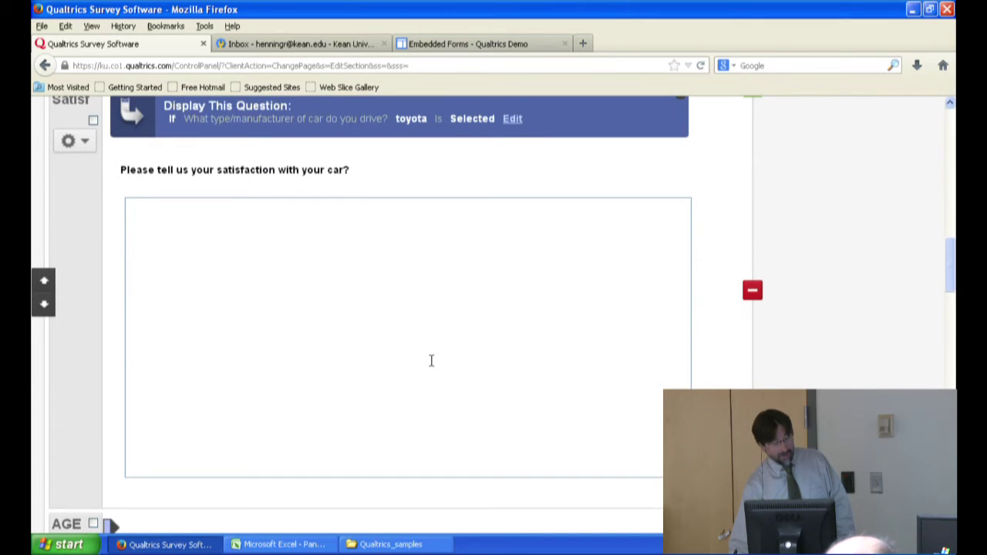
scroll(430, 361, up, 5)
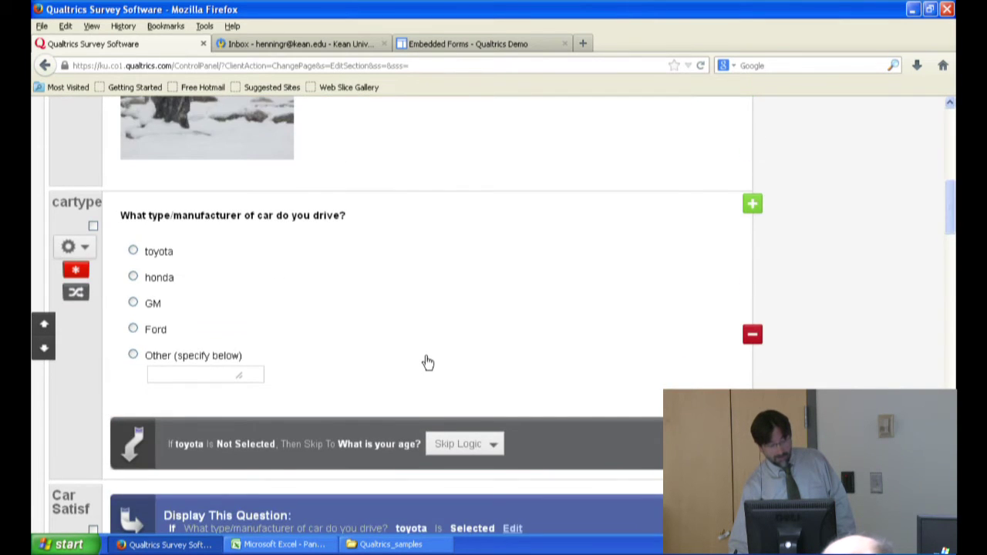
scroll(427, 363, up, 8)
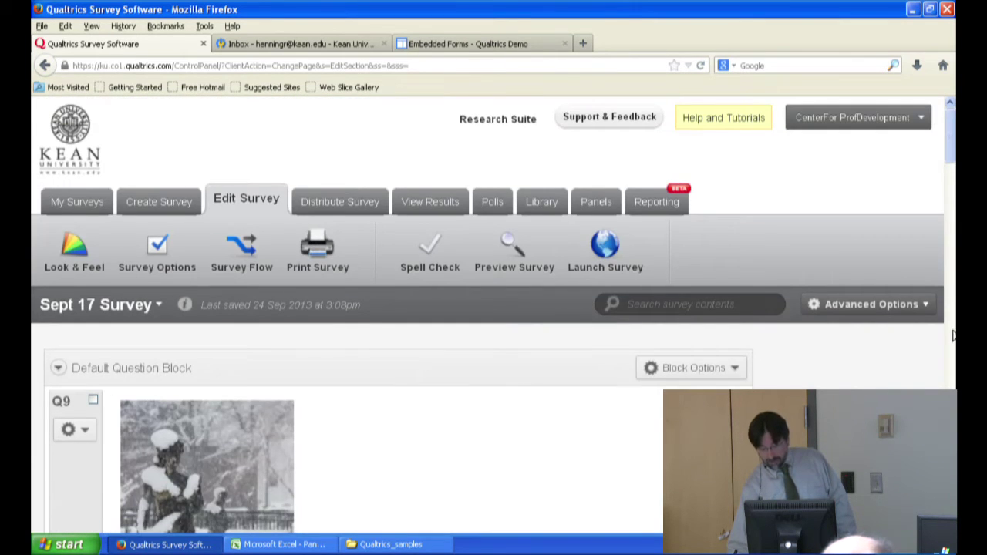
Open the Email Triggers settings from the advanced options of the Sept 17 Survey.
scroll(887, 309, down, 2)
click(865, 216)
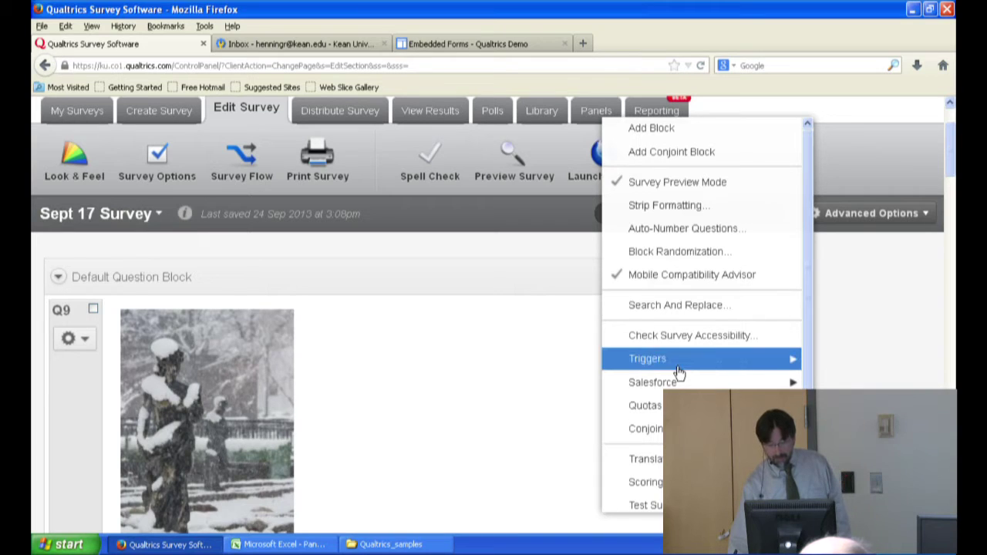
mouse_move(661, 362)
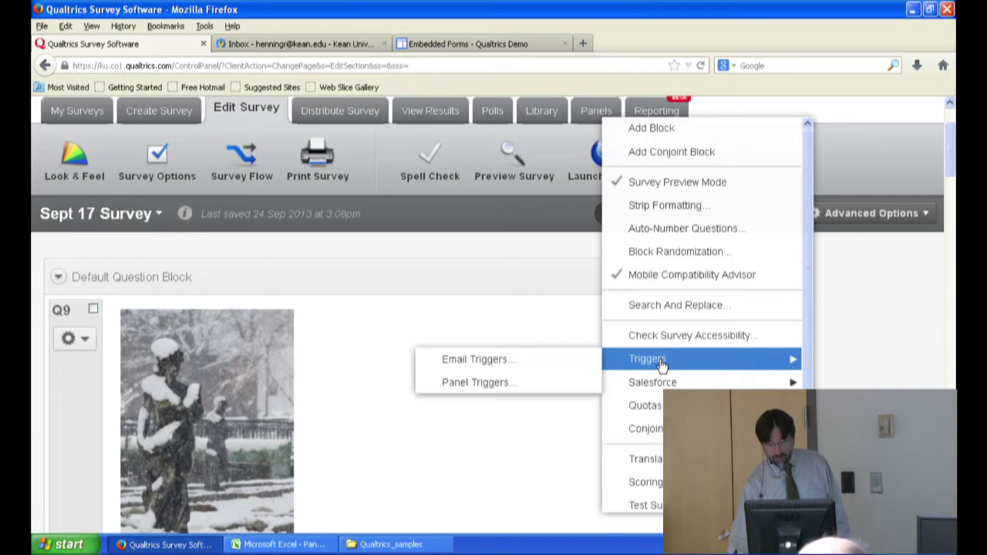
click(476, 362)
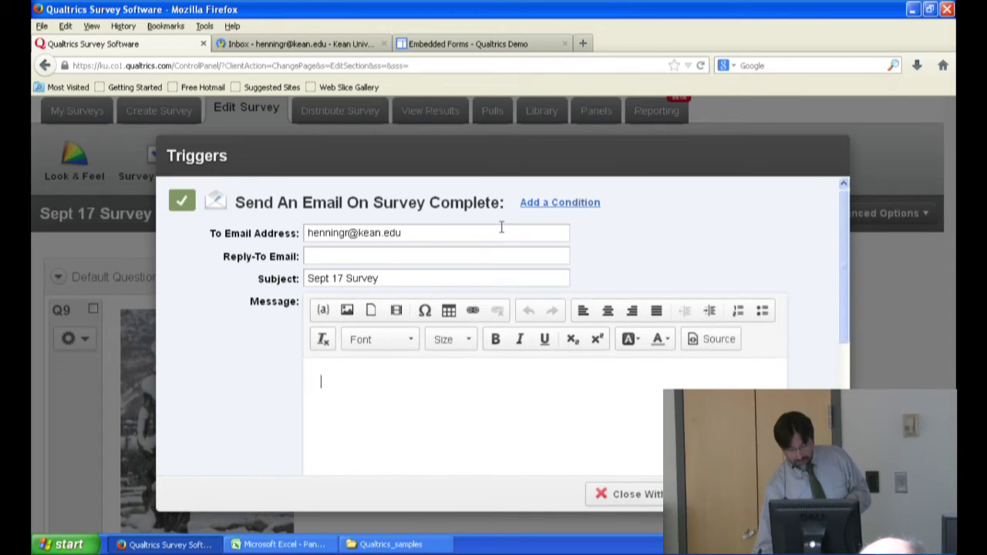
Review the existing email trigger's recipient, message, and report options, and add another trigger for survey completion.
scroll(502, 234, down, 2)
scroll(508, 235, down, 3)
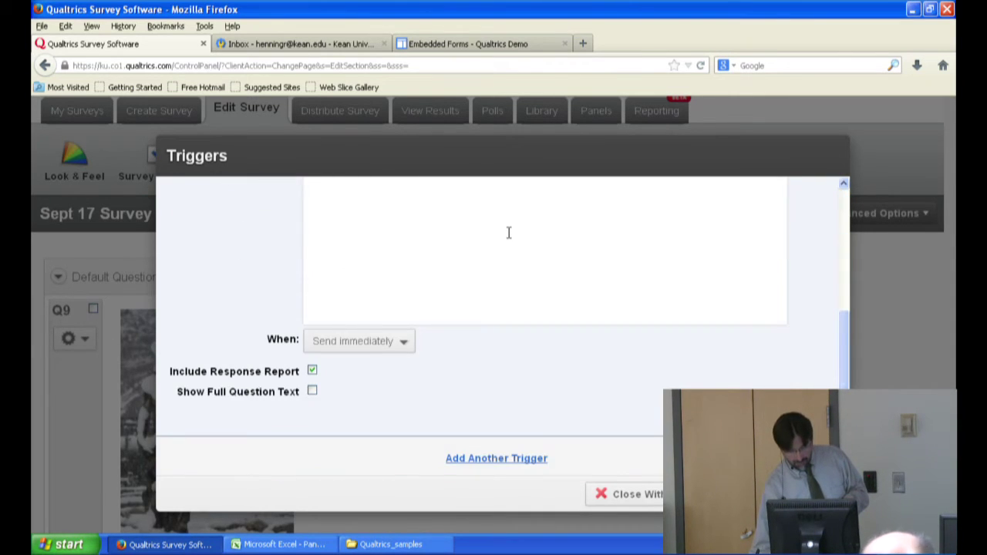
scroll(531, 470, up, 5)
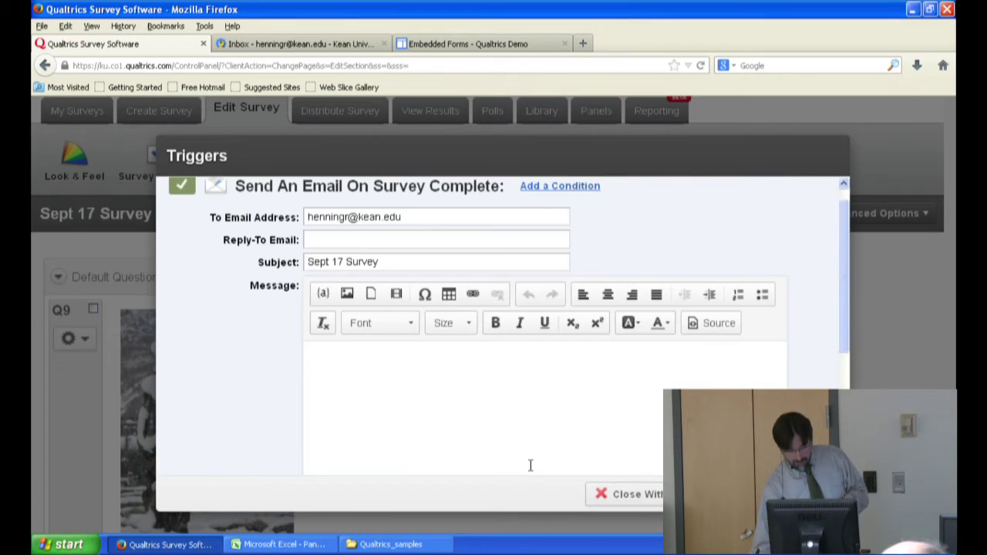
scroll(537, 409, down, 2)
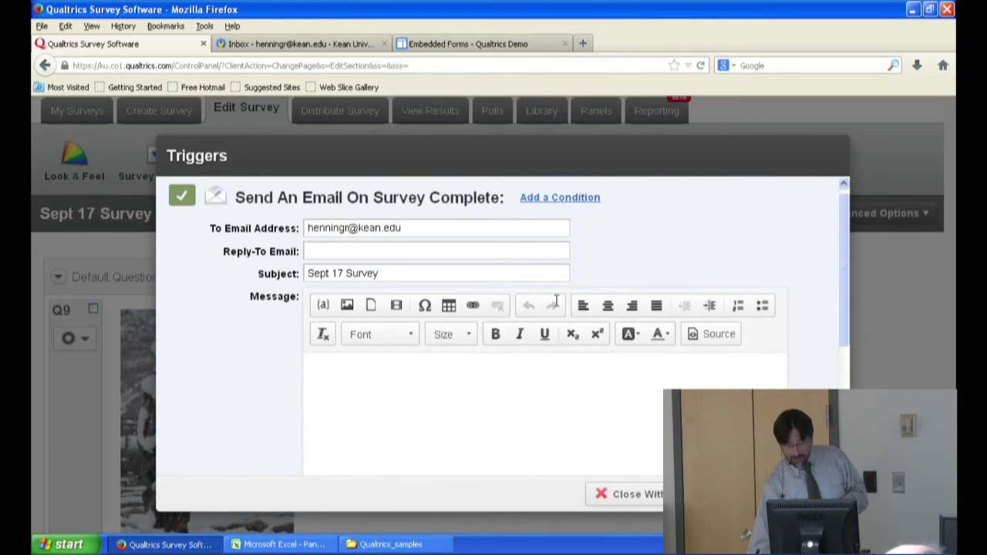
scroll(524, 436, down, 3)
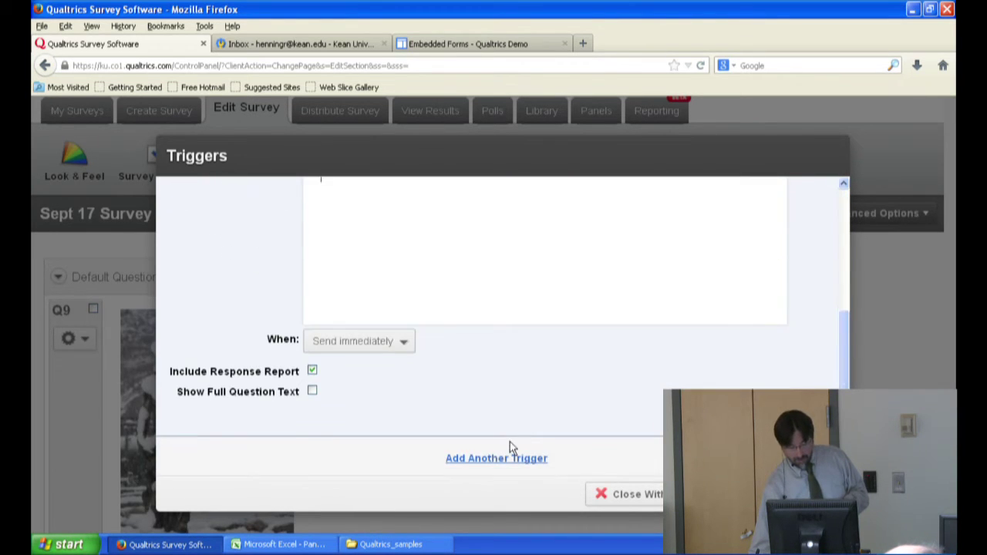
click(502, 459)
click(454, 388)
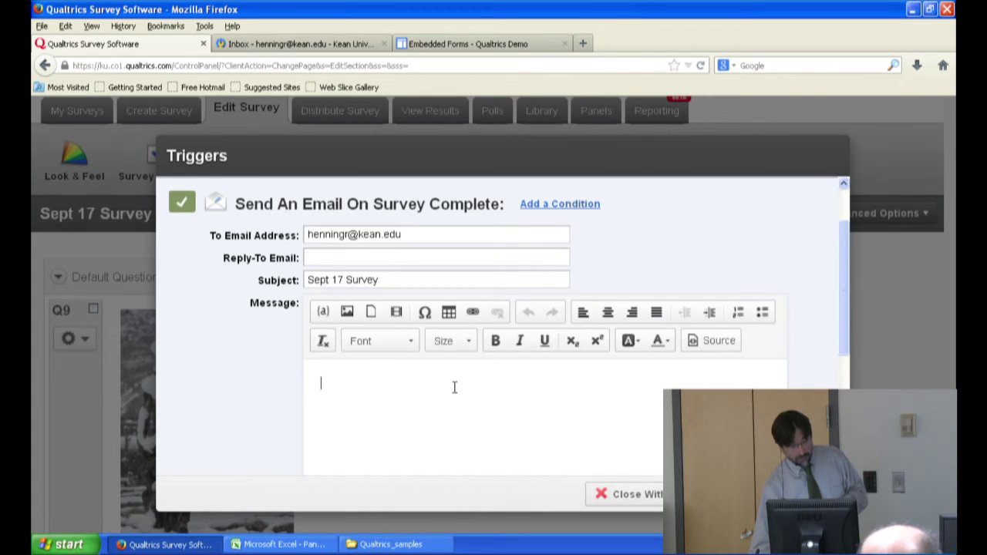
click(323, 312)
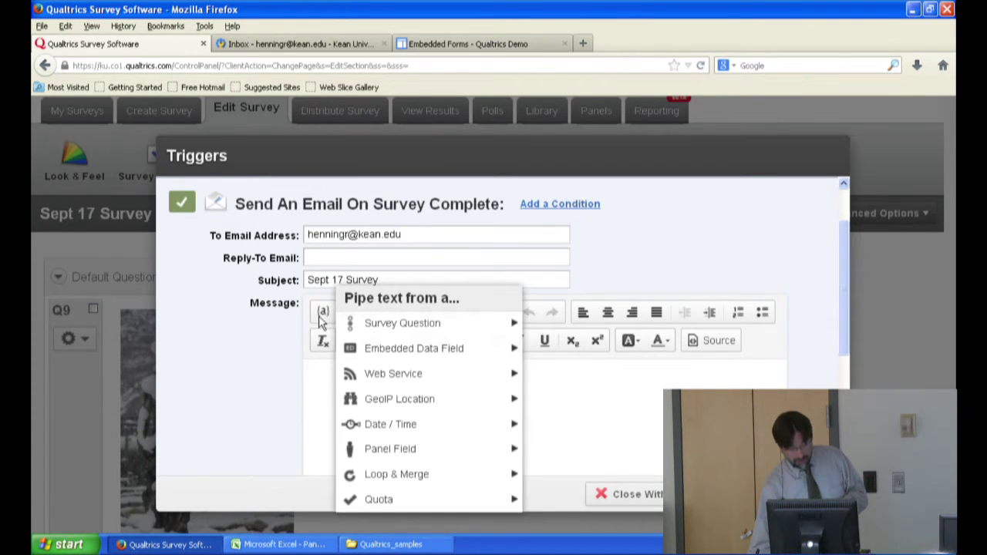
mouse_move(389, 360)
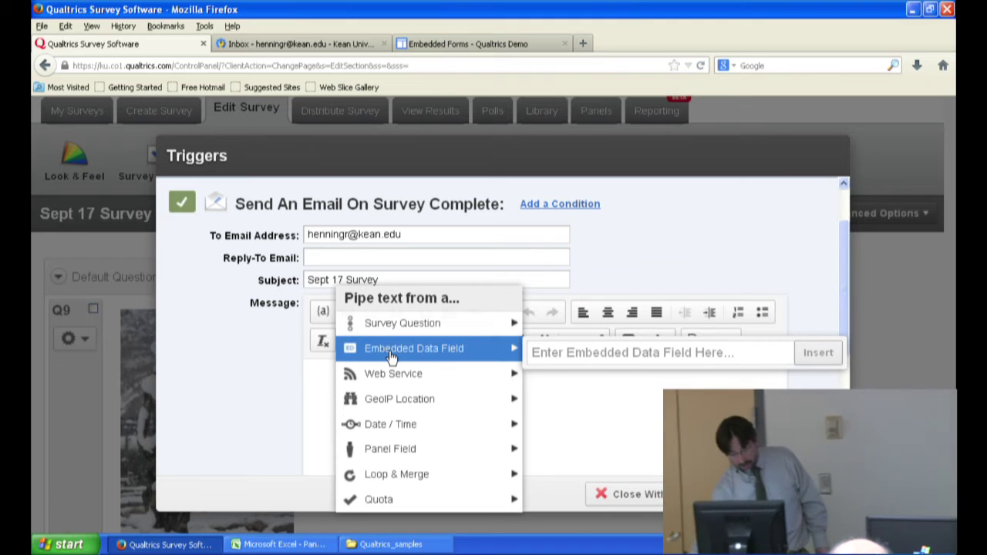
mouse_move(341, 319)
click(248, 338)
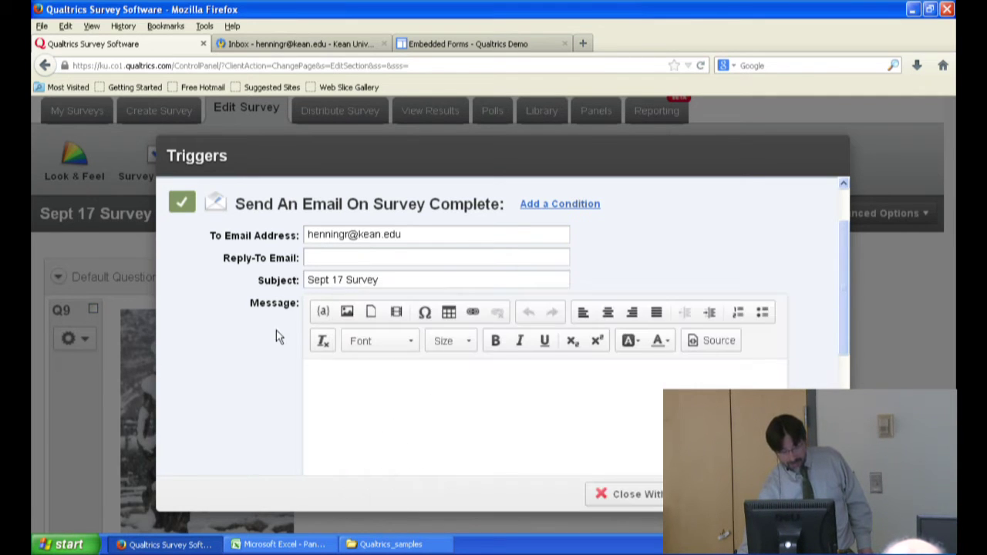
Insert the Recipient Email panel field as piped text in the new trigger's message.
click(323, 313)
mouse_move(356, 338)
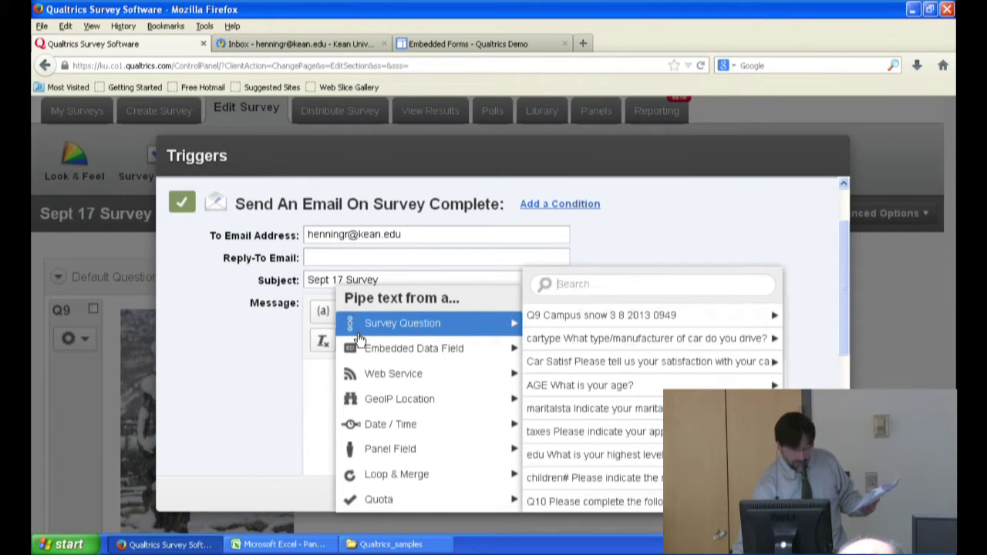
mouse_move(408, 458)
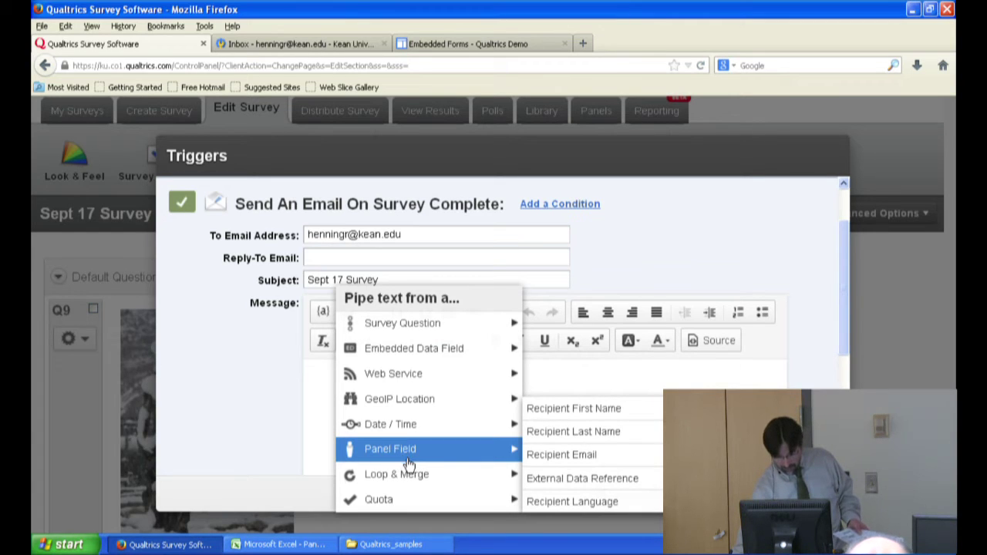
click(561, 455)
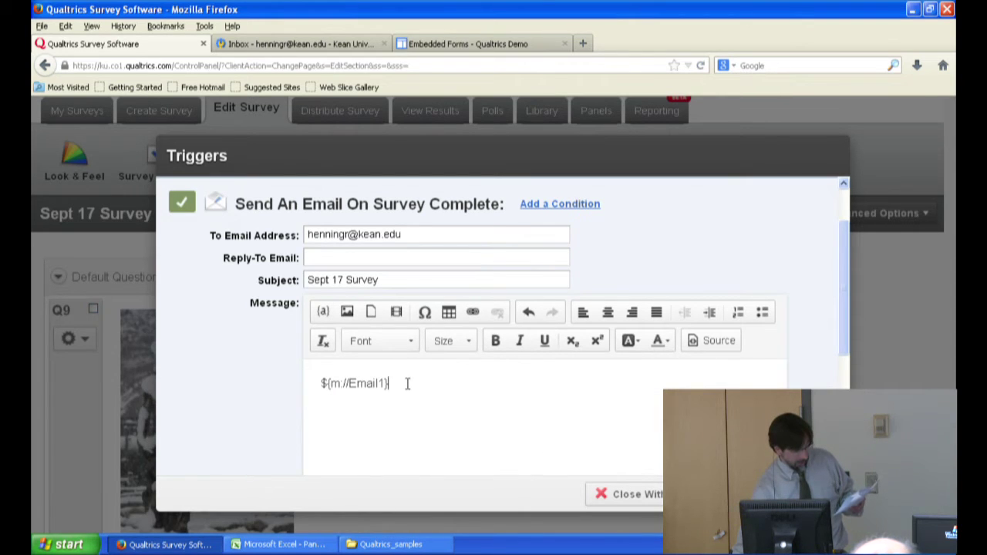
Copy the piped text code ${m://Email1} from the message body and close the Triggers dialog.
drag(392, 384, 315, 383)
key(ctrl+c)
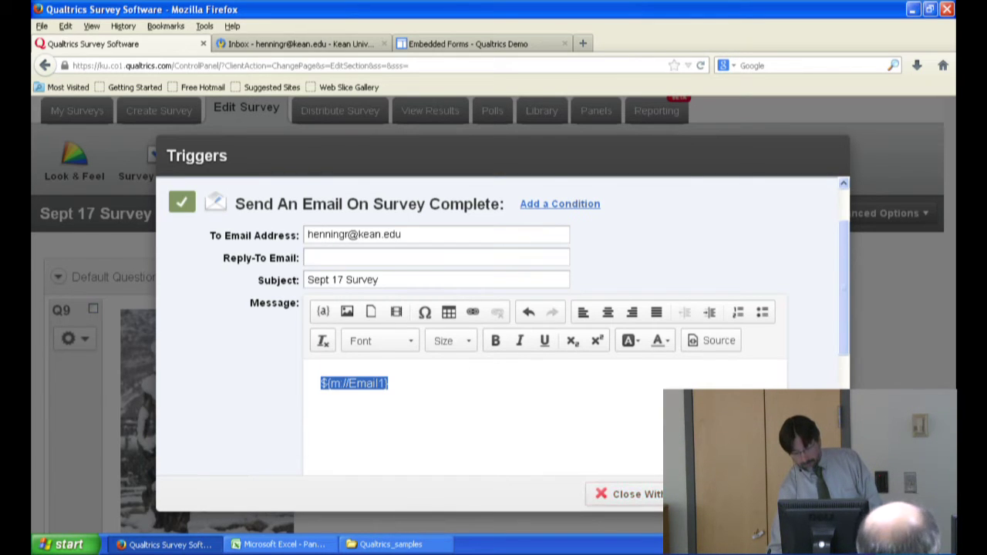
click(789, 494)
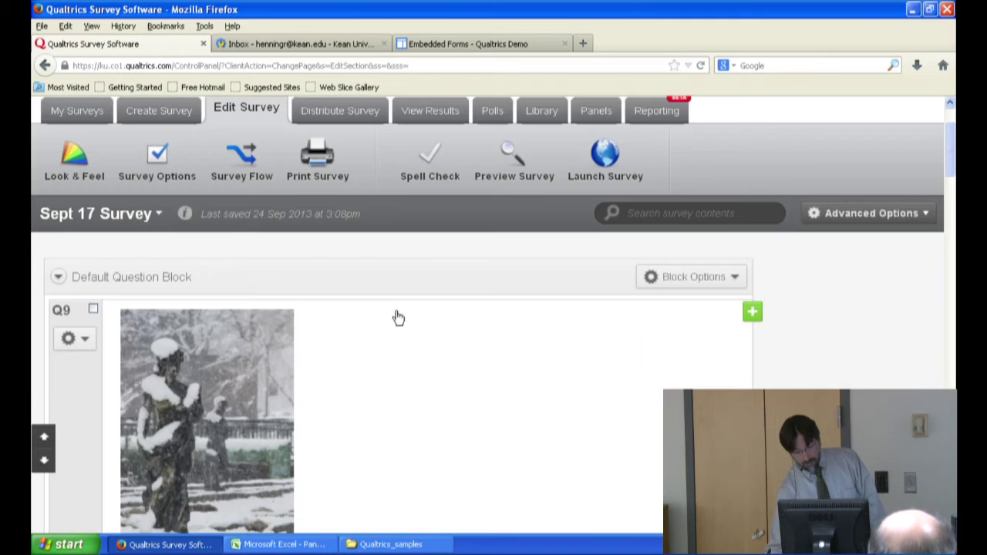
Reopen the Email Triggers settings of the Sept 17 Survey and add another trigger for survey completion.
scroll(521, 207, down, 2)
click(817, 123)
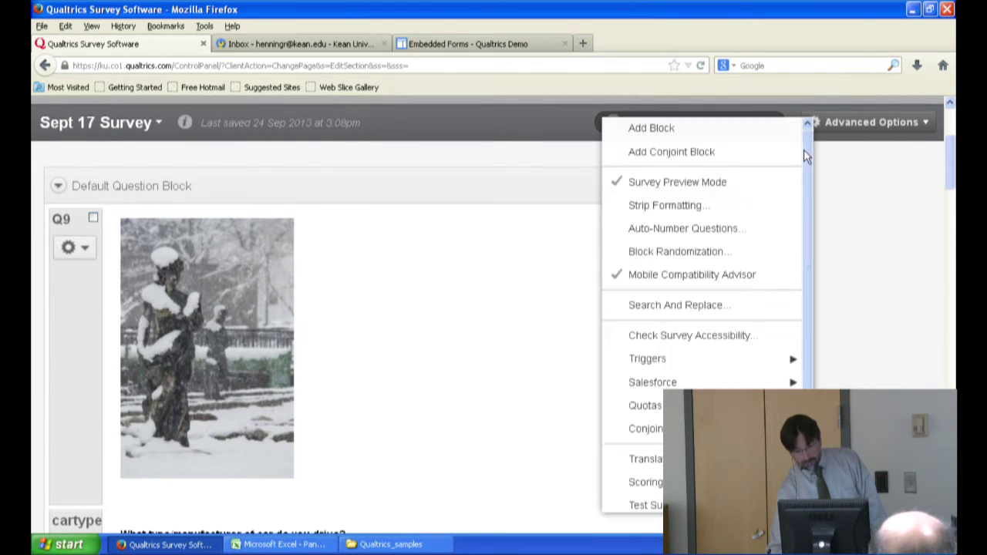
mouse_move(655, 364)
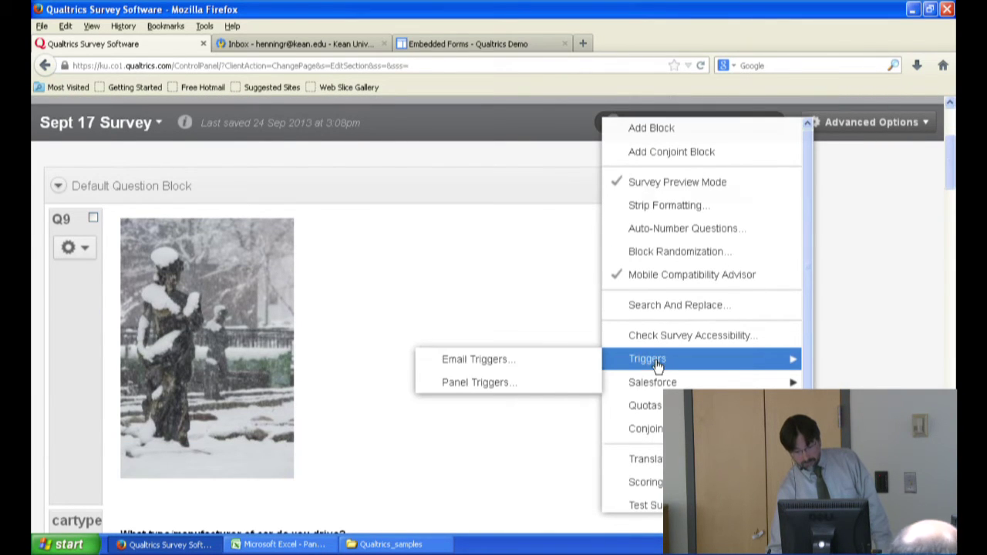
click(533, 364)
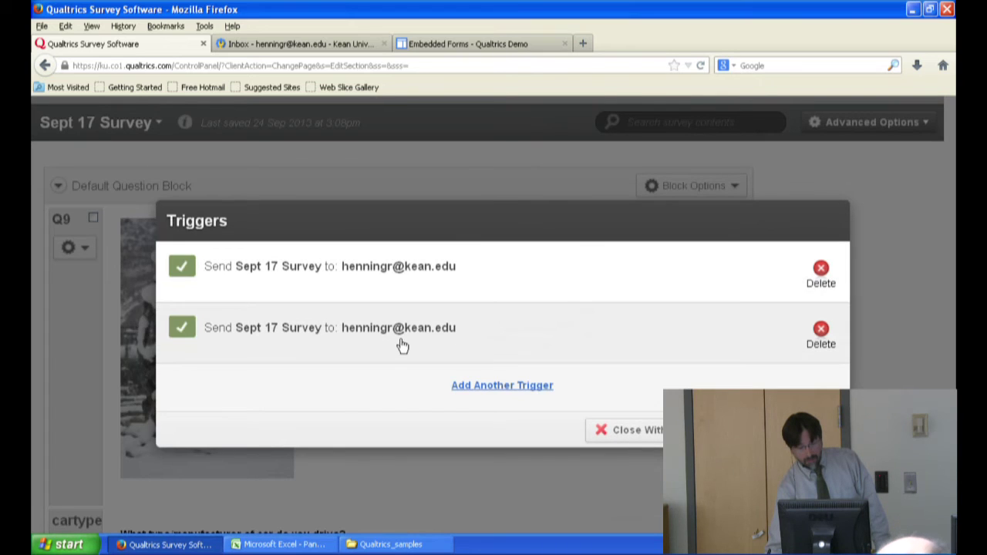
click(539, 394)
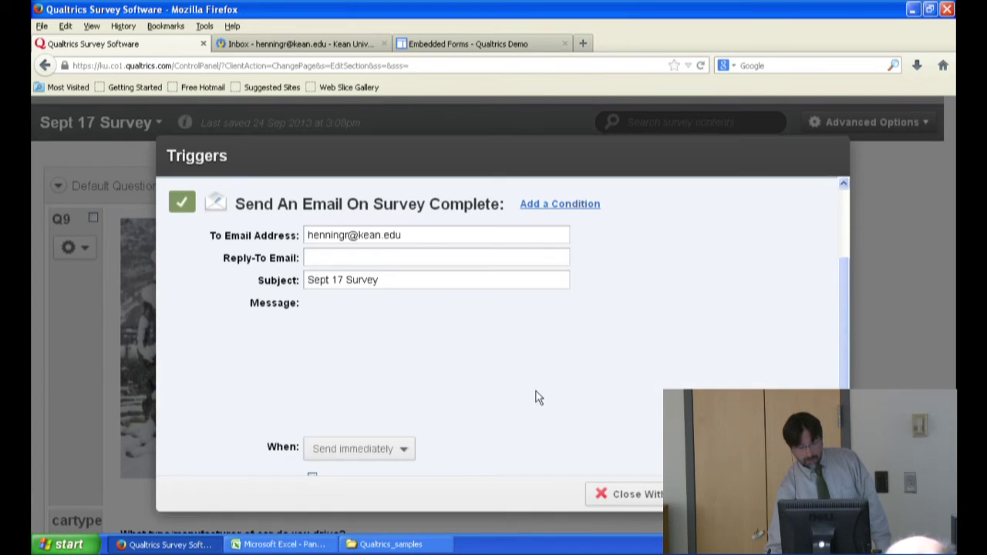
Replace the new trigger's To Email Address with the copied piped text ${m://Email1}, and close the Triggers dialog without saving.
drag(404, 234, 283, 235)
click(309, 236)
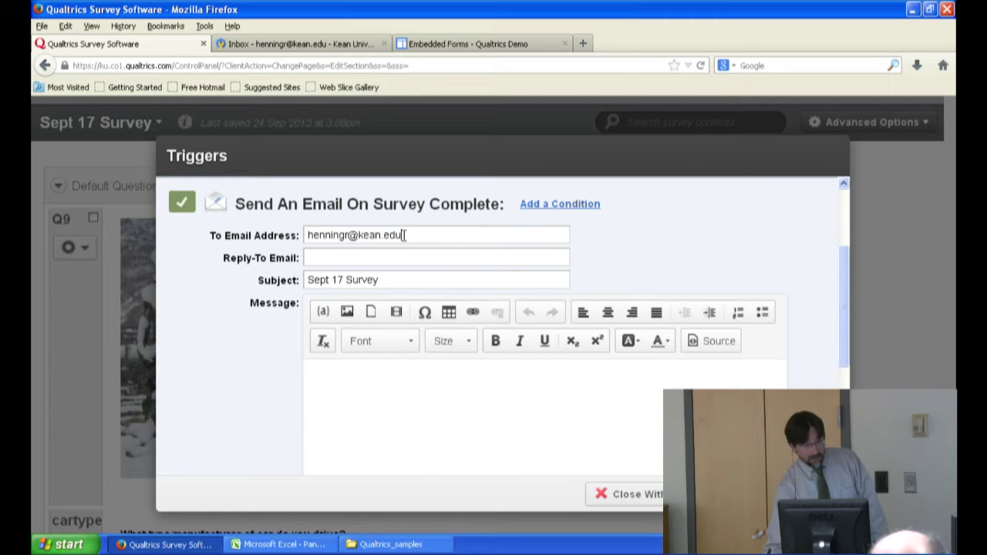
drag(404, 235, 305, 236)
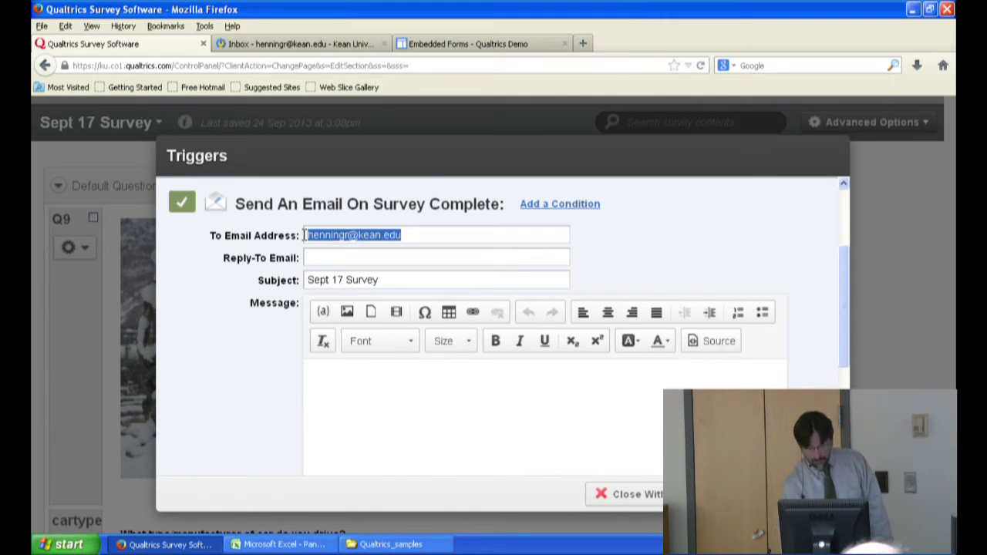
key(BackSpace)
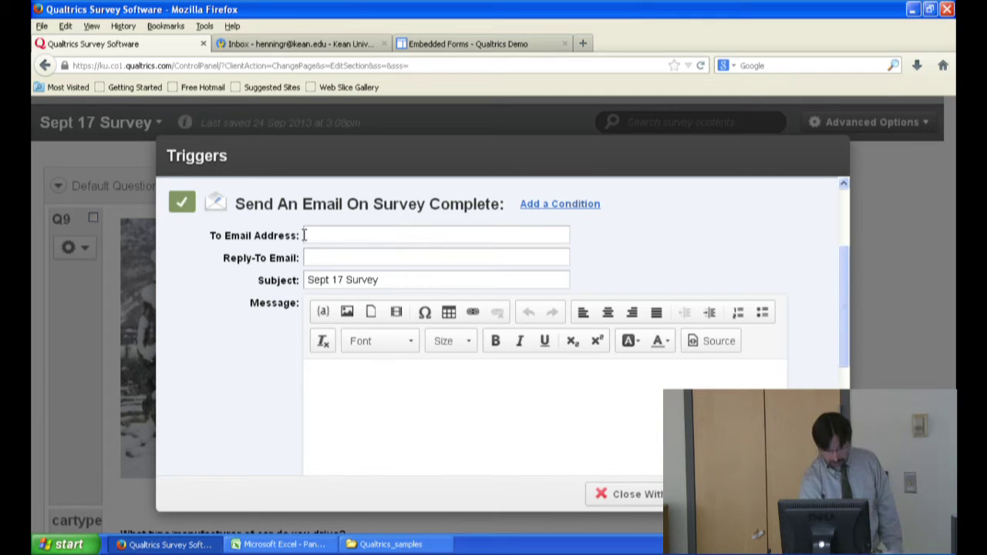
key(ctrl+v)
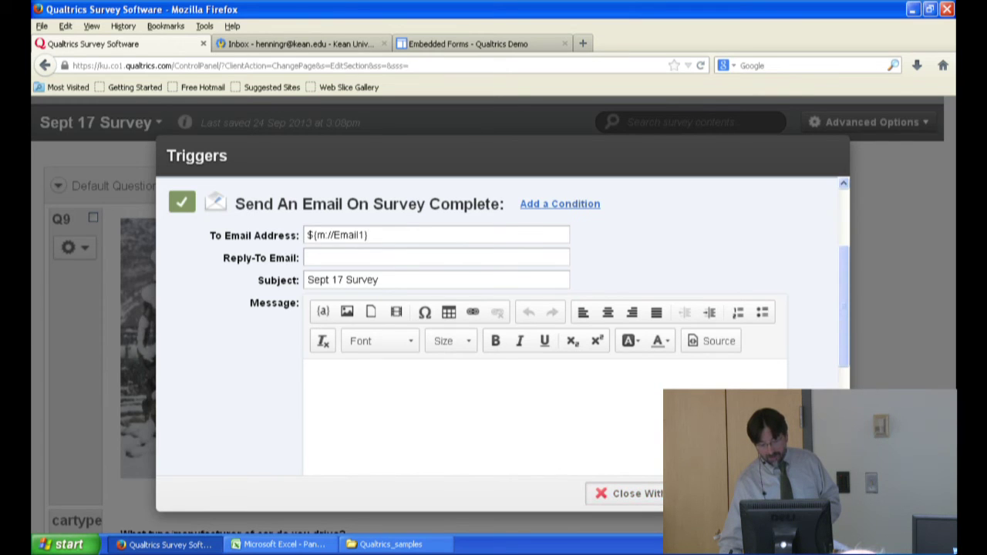
click(628, 493)
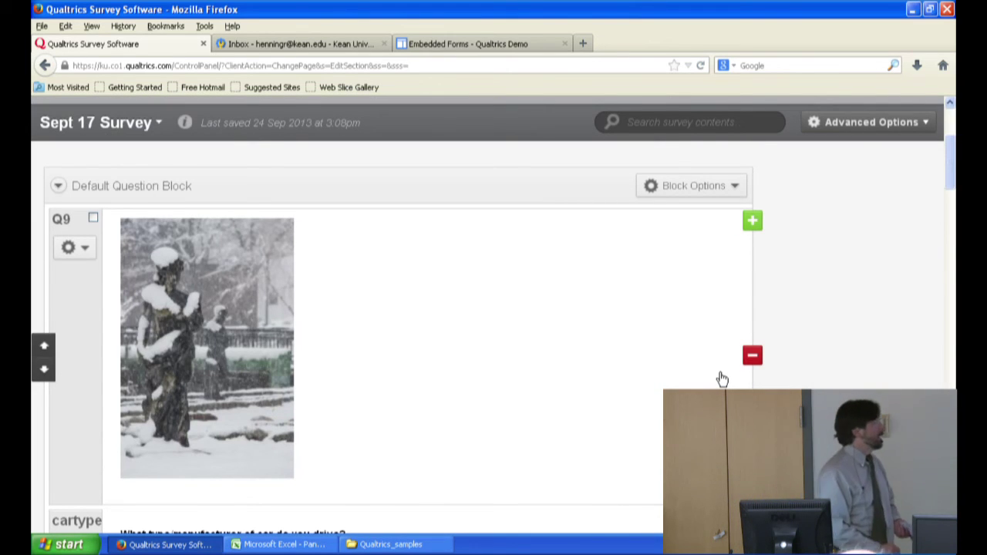